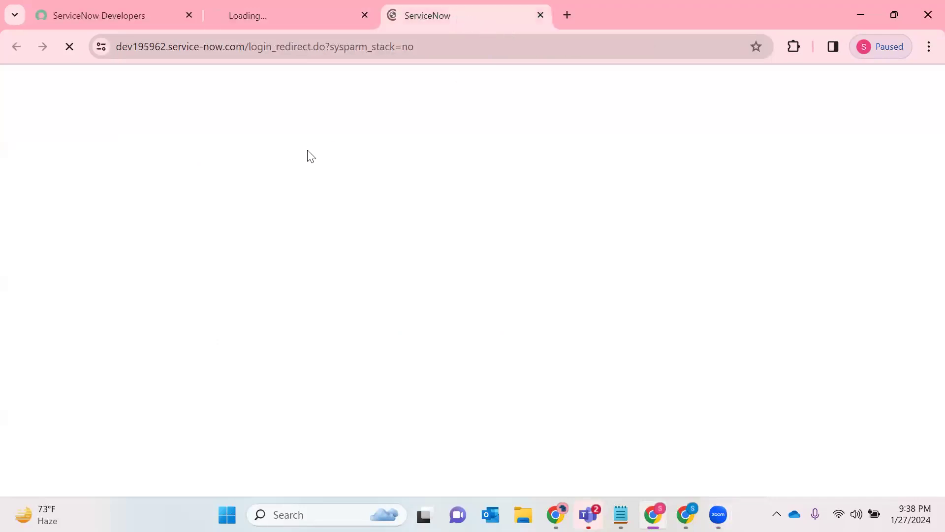
left_click(345, 15)
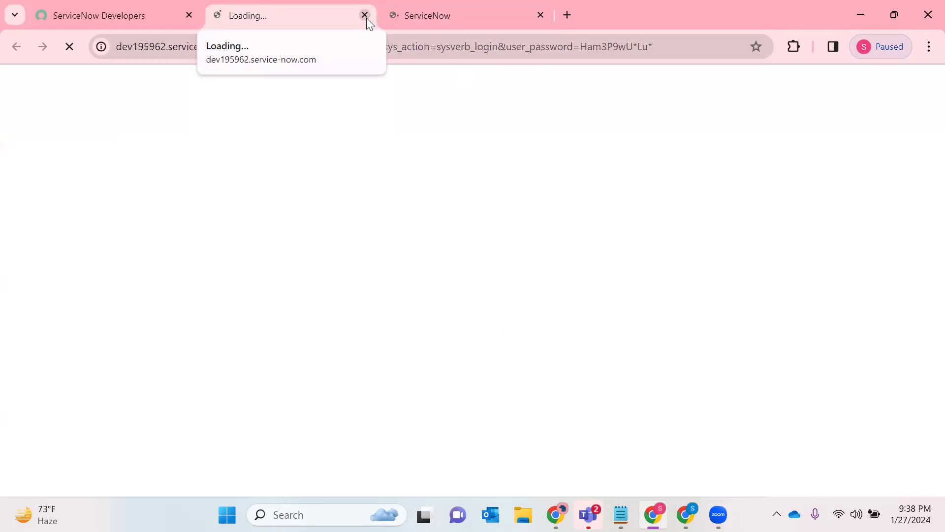
left_click(365, 15)
left_click(155, 14)
left_click(694, 387)
left_click(416, 14)
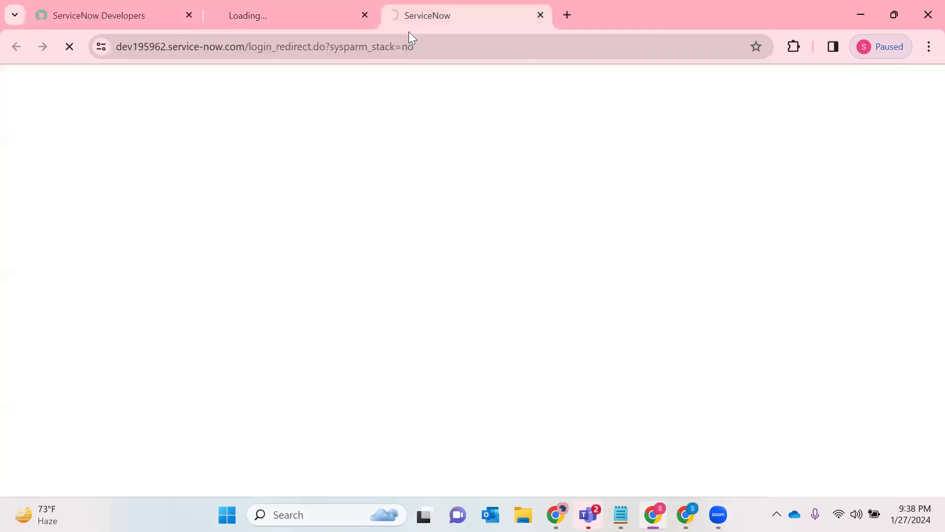
left_click(257, 20)
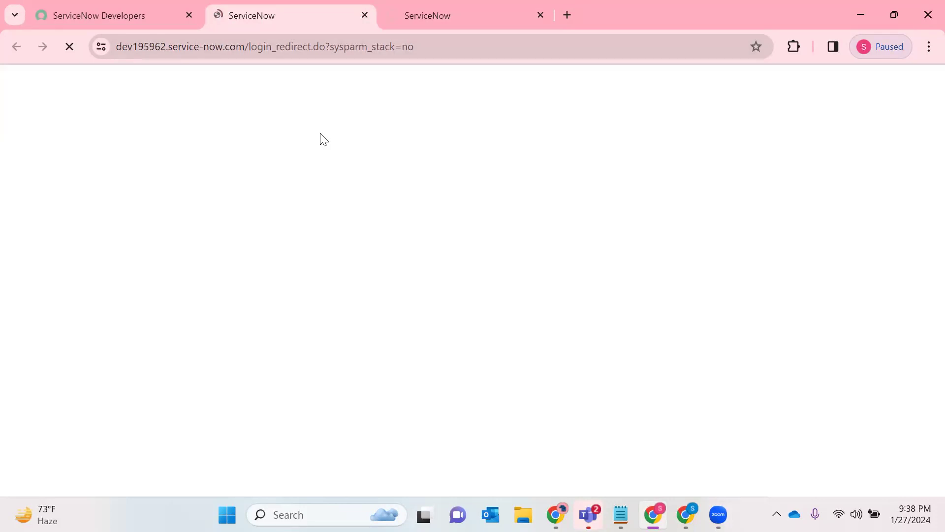
left_click(428, 7)
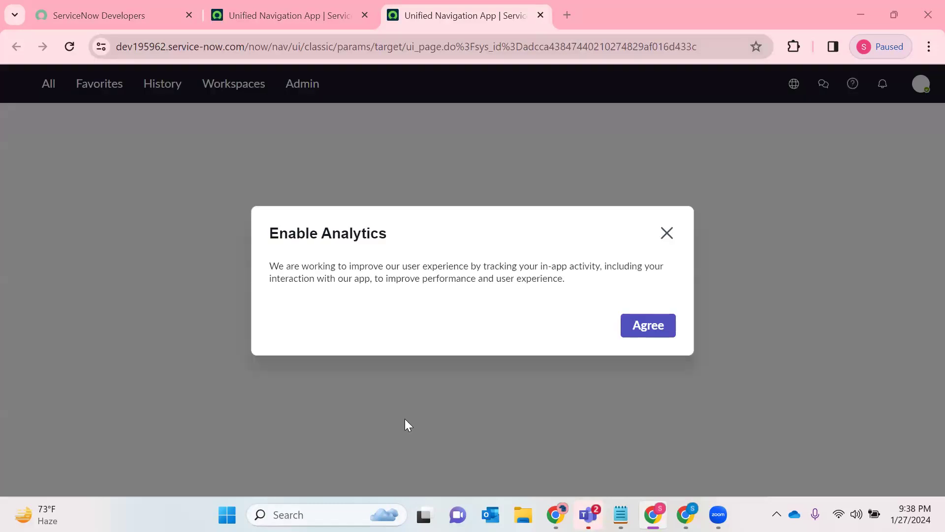
- Agree to the Enable Analytics request on the ServiceNow instance and return to the ServiceNow Developers page
left_click(637, 333)
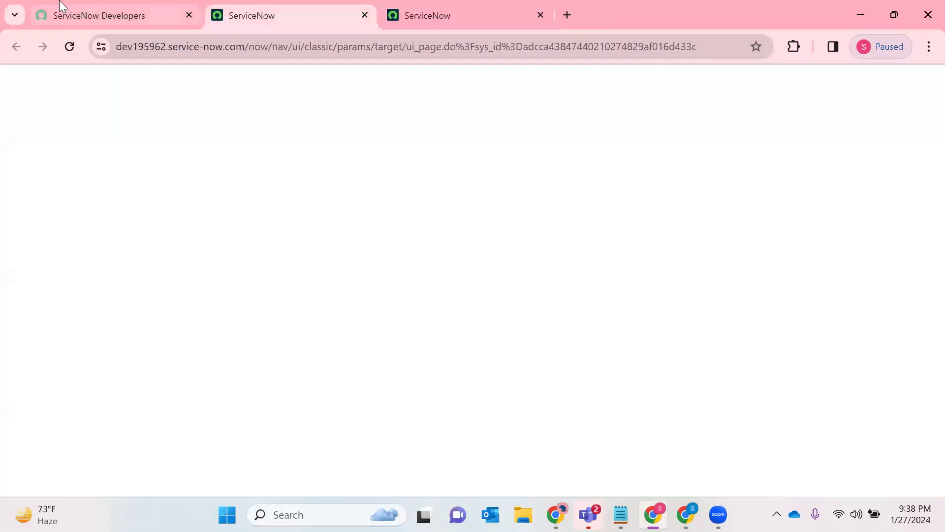
left_click(61, 6)
left_click(797, 149)
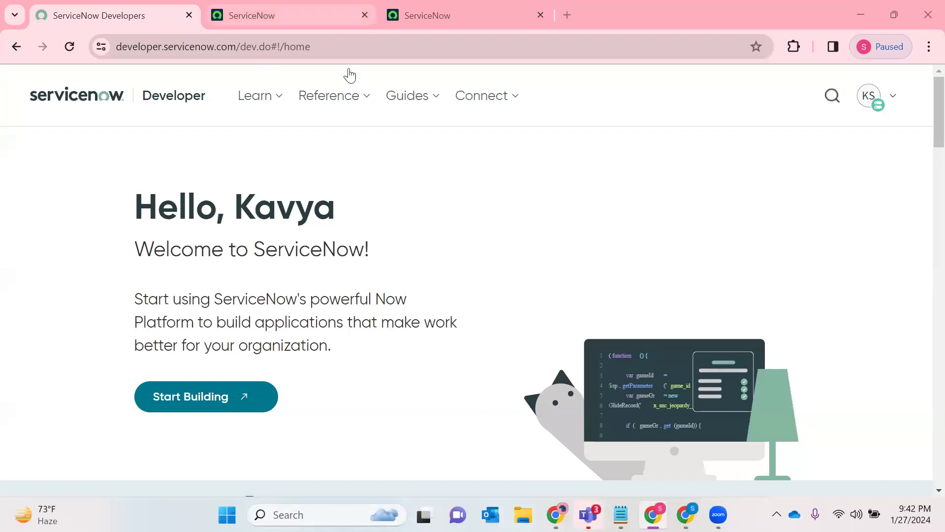
- Dismiss the Enable Analytics and Work your way pop-ups on the other instance page to reach its App Engine Studio home page
left_click(259, 15)
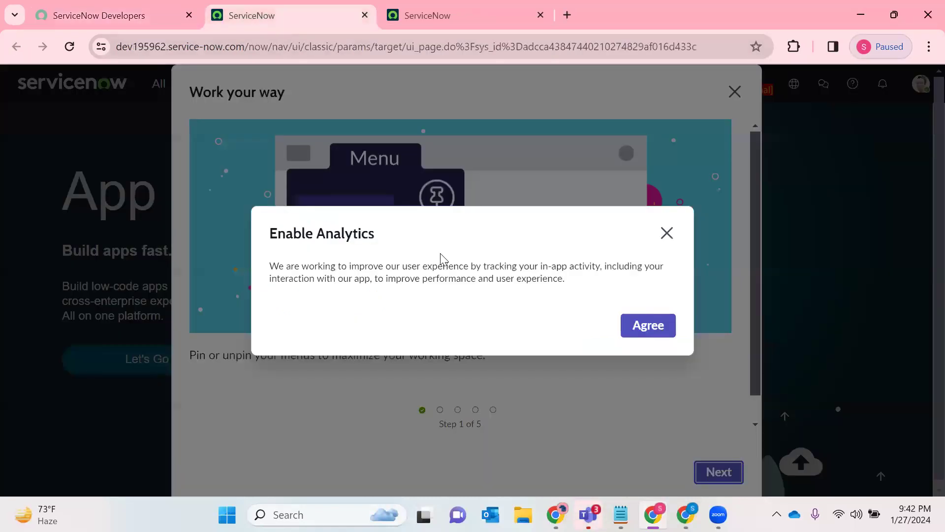
left_click(667, 233)
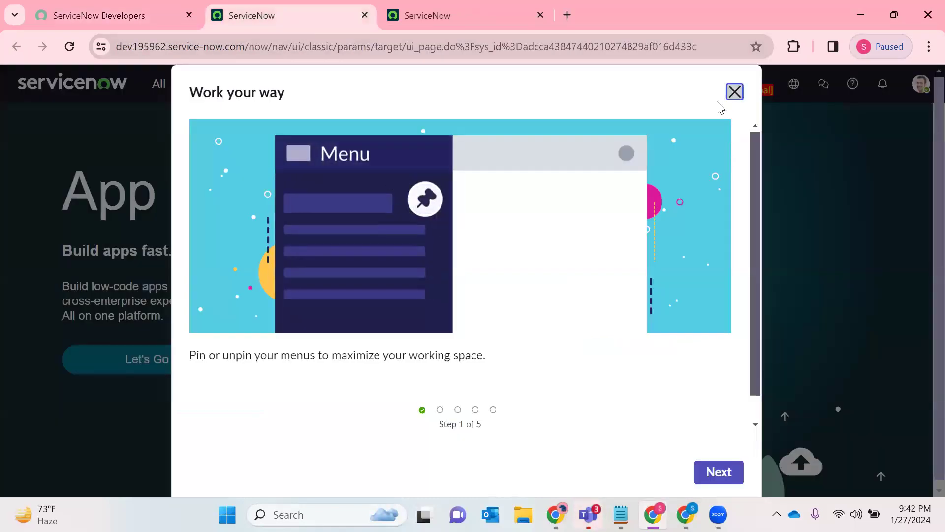
left_click(734, 92)
left_click(132, 20)
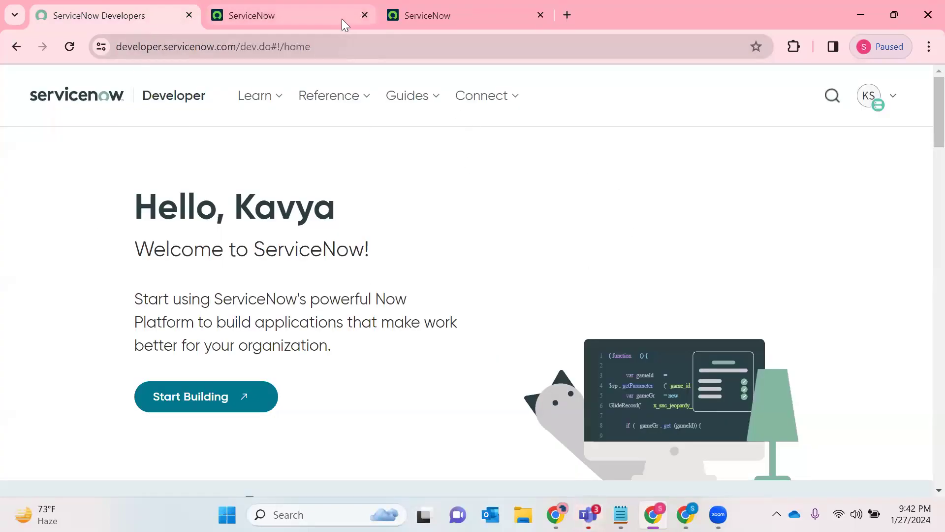
left_click(290, 15)
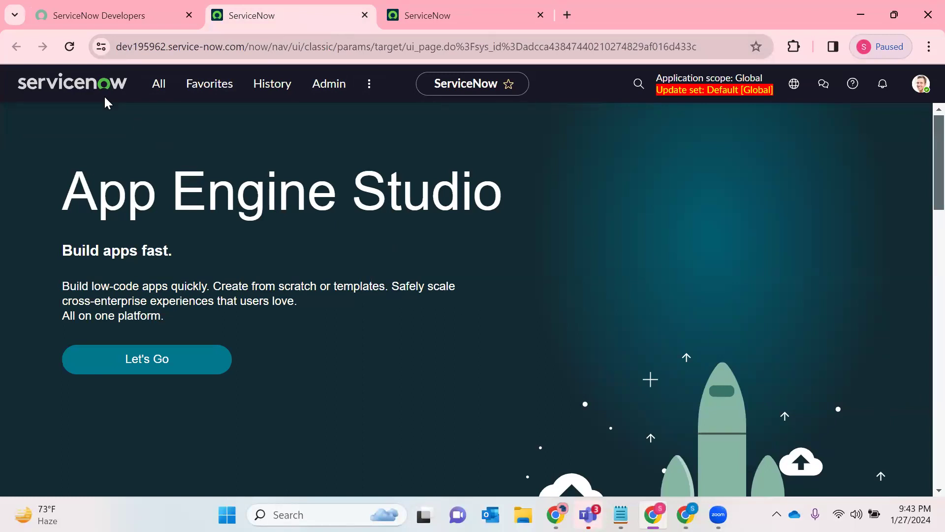
- Search the web for "versions in ServiceNow" in a new tab and open the ServiceNow versions / Release community article
key("ctrl+t")
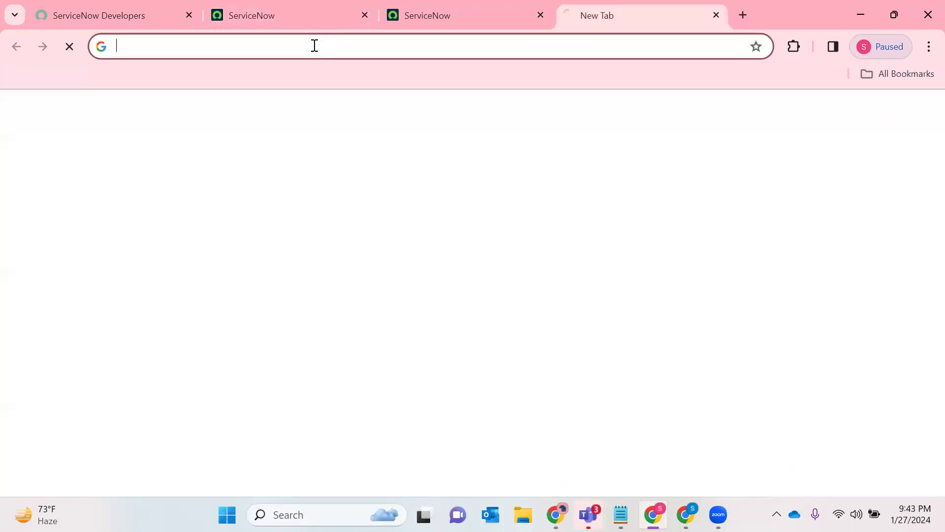
type("ve")
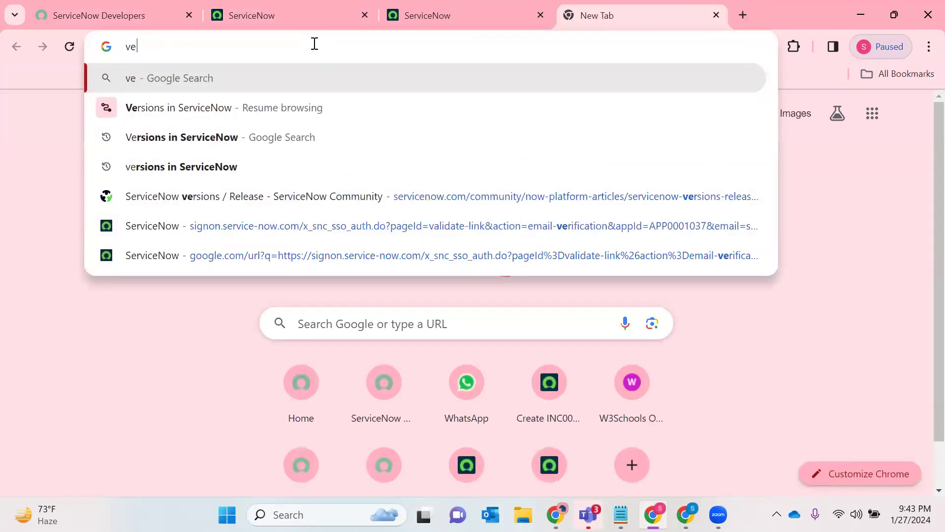
key("BackSpace")
key("BackSpace")
type("se")
key("BackSpace")
key("BackSpace")
type("v")
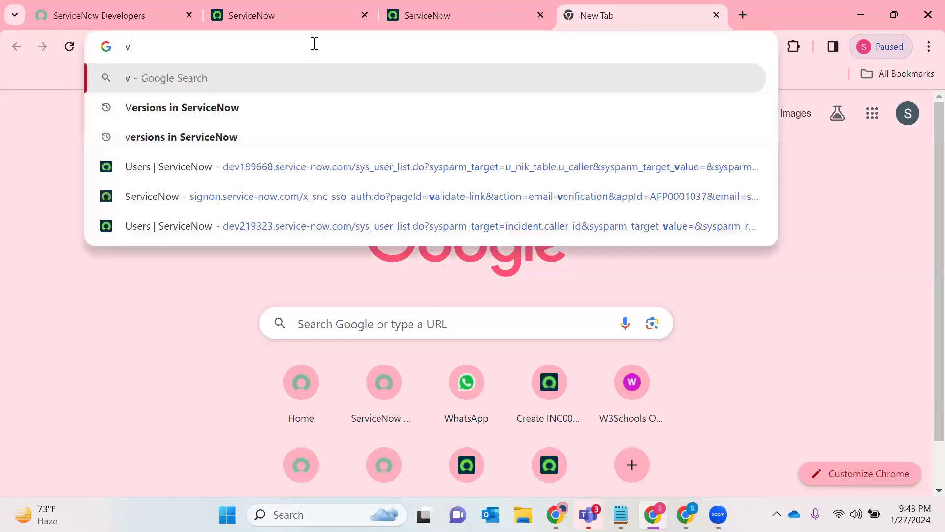
type("er")
left_click(236, 142)
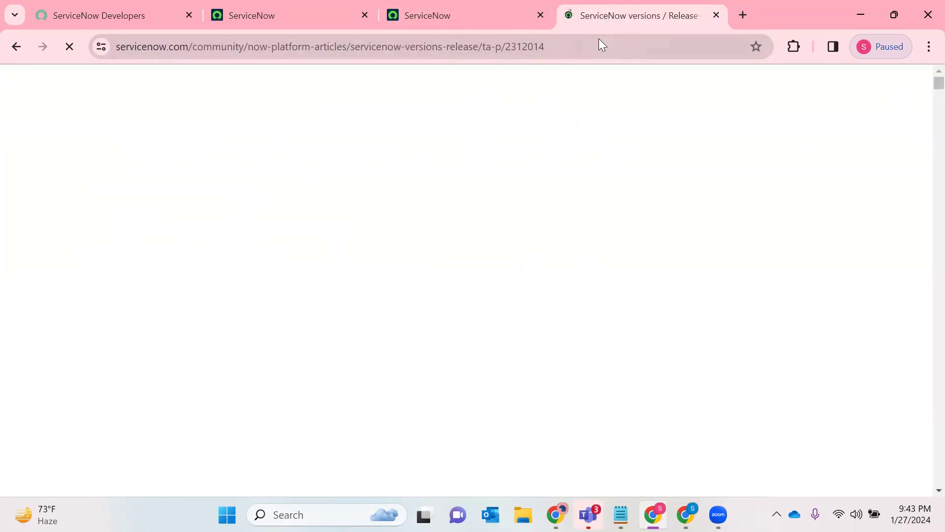
- Examine the early season- and year-named releases in the versions table, from 2004 to Summer 2011
scroll(435, 239, "down", 1)
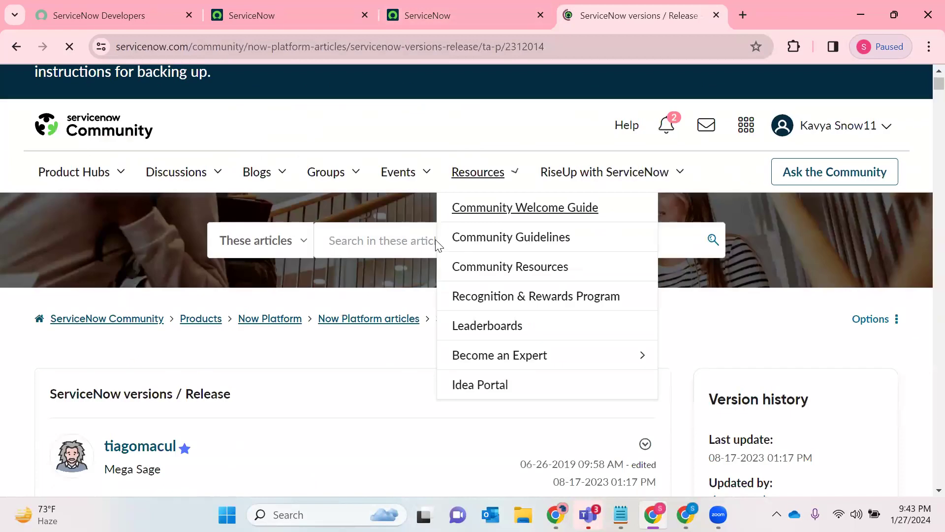
scroll(435, 241, "down", 10)
scroll(246, 216, "up", 3)
double_click(74, 191)
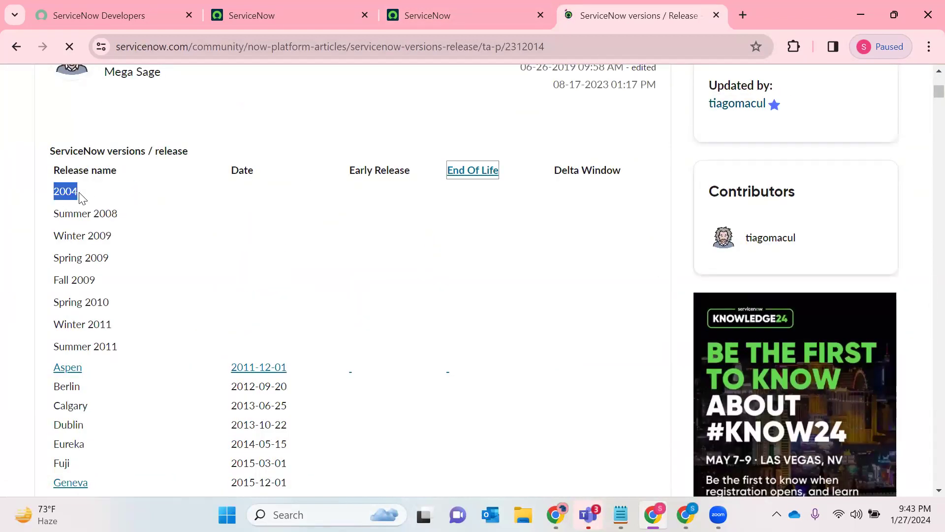
double_click(104, 213)
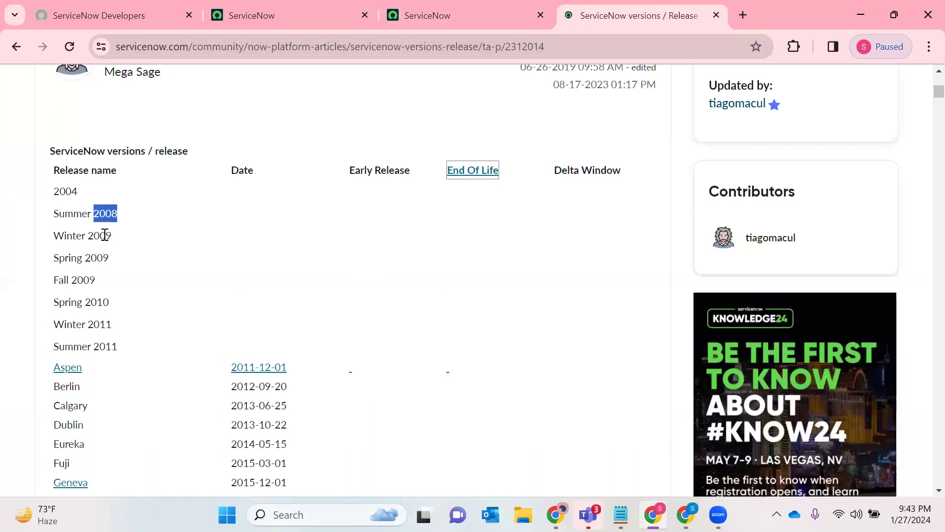
double_click(105, 235)
double_click(98, 256)
left_click(80, 210)
double_click(80, 211)
double_click(66, 236)
double_click(64, 257)
double_click(63, 279)
left_click(111, 283)
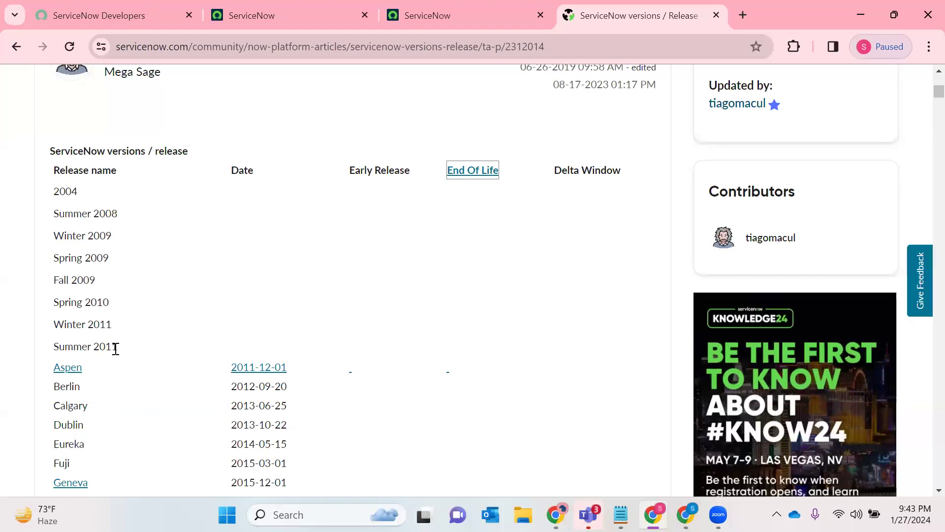
left_click_drag(115, 348, 22, 200)
left_click(184, 320)
- Read through the alphabetical city-named releases from Aspen onward and examine the Vancouver entry and its date
scroll(206, 320, "down", 1)
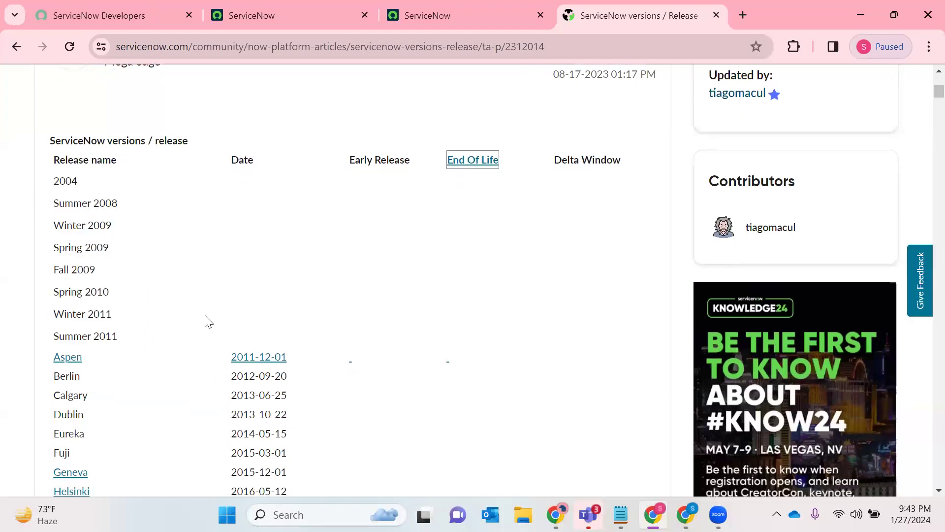
scroll(208, 321, "down", 3)
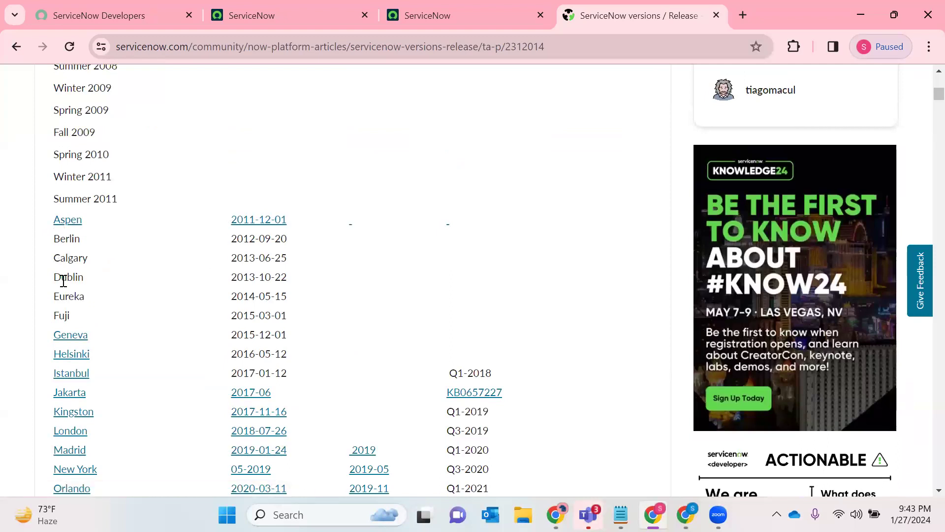
scroll(68, 271, "down", 2)
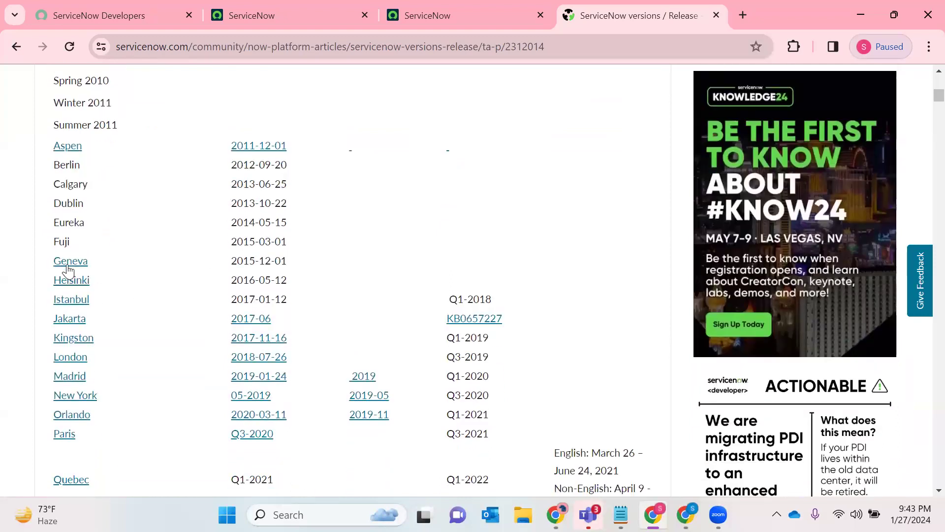
scroll(91, 306, "down", 3)
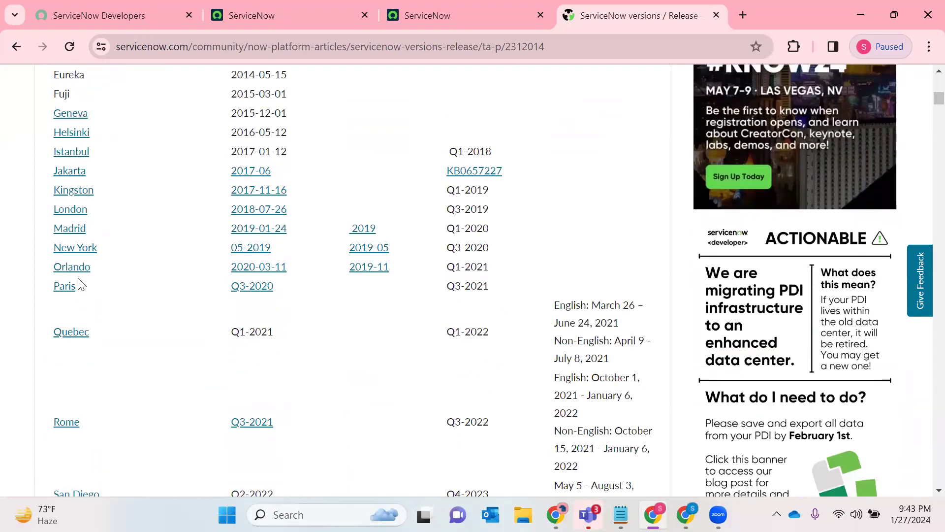
scroll(80, 284, "down", 4)
left_click_drag(87, 355, 53, 358)
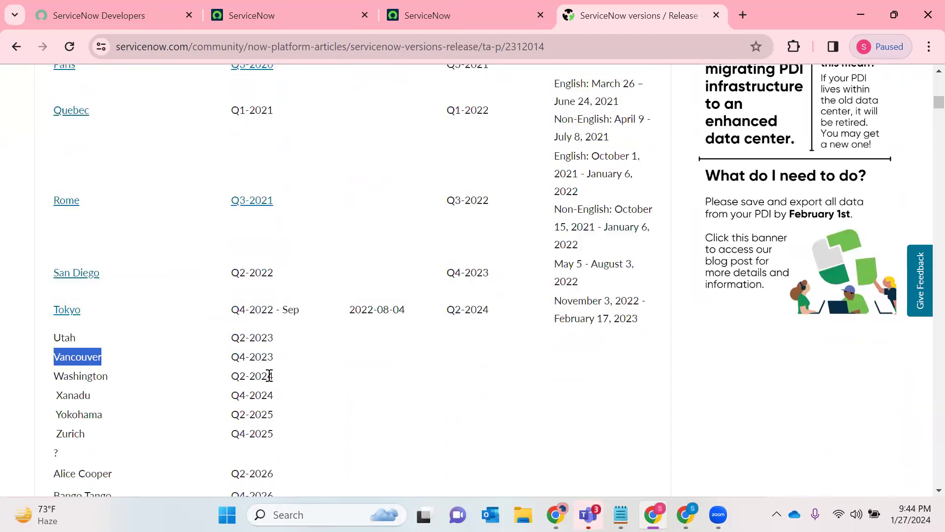
double_click(233, 356)
double_click(257, 357)
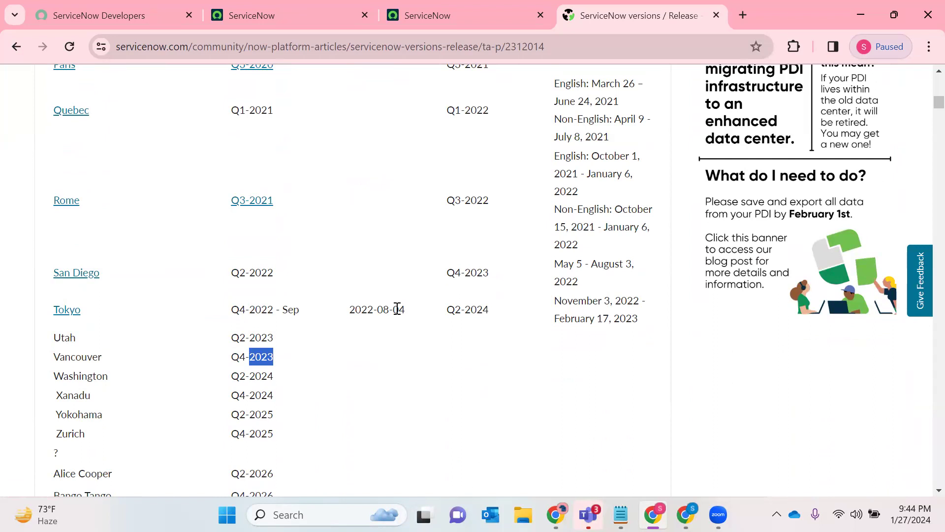
- Compare the release quarters of the Vancouver and Washington versions in the table
scroll(400, 280, "down", 3)
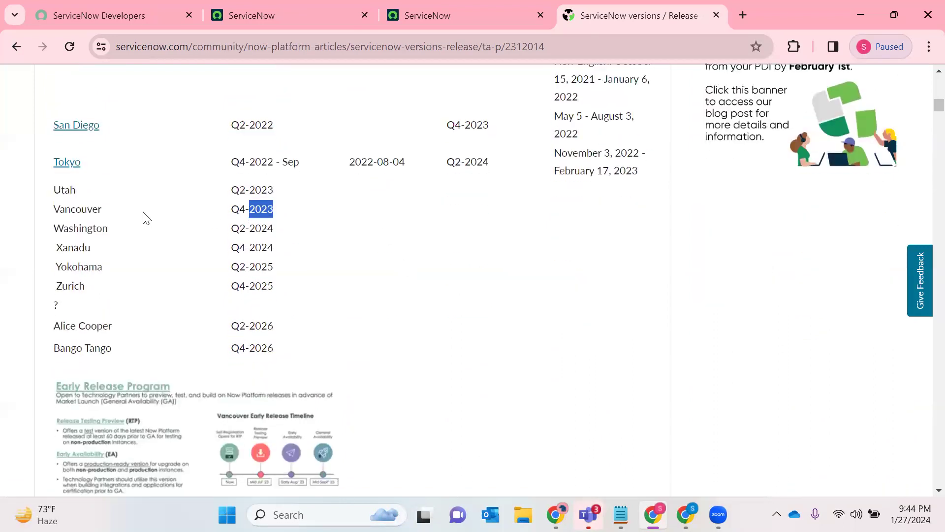
double_click(59, 209)
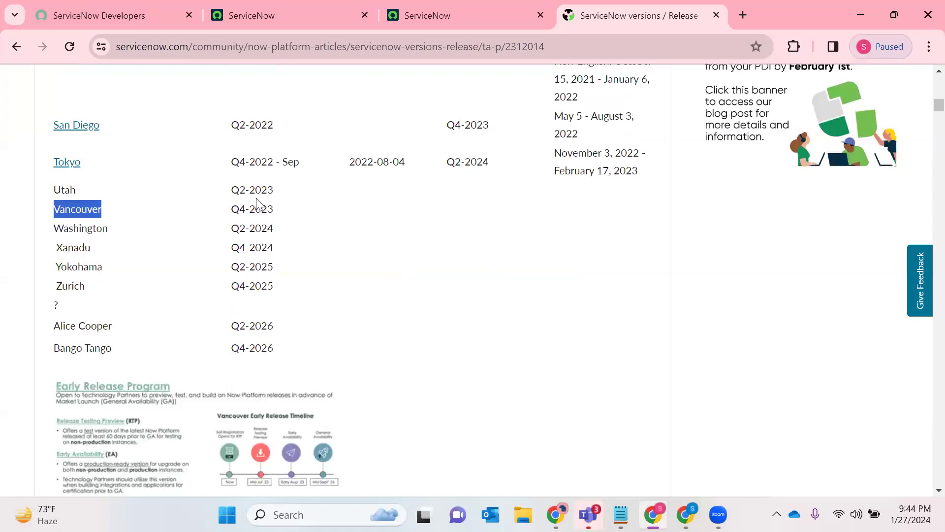
double_click(238, 209)
left_click(274, 209)
left_click_drag(55, 210, 283, 212)
double_click(79, 228)
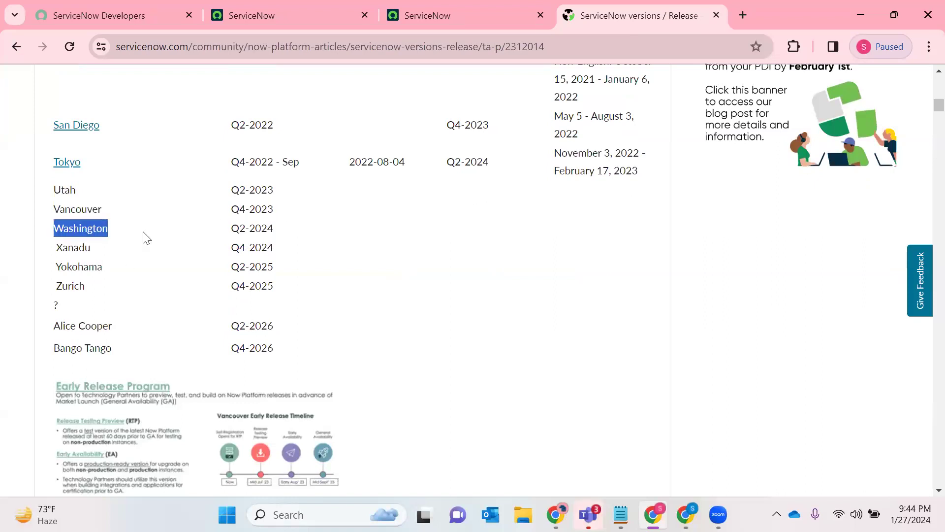
double_click(236, 228)
left_click_drag(274, 228, 230, 228)
left_click(335, 247)
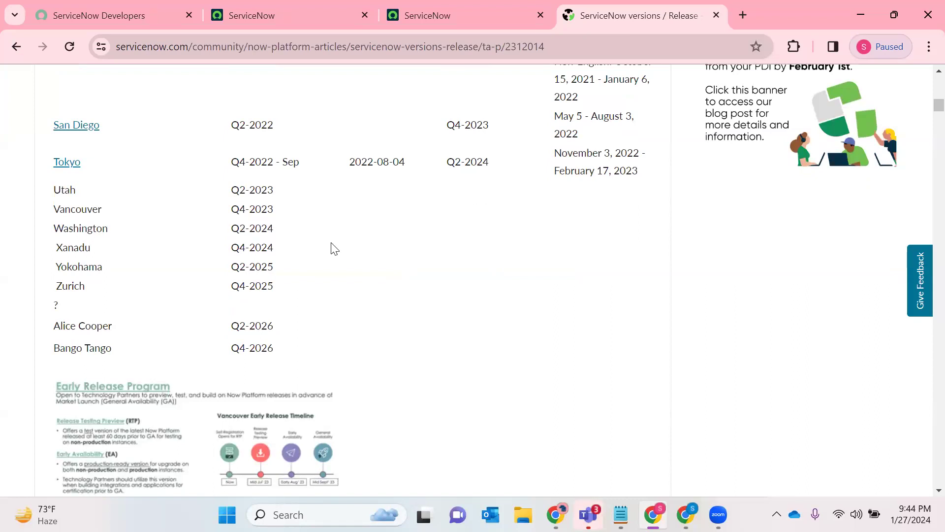
double_click(237, 228)
double_click(101, 228)
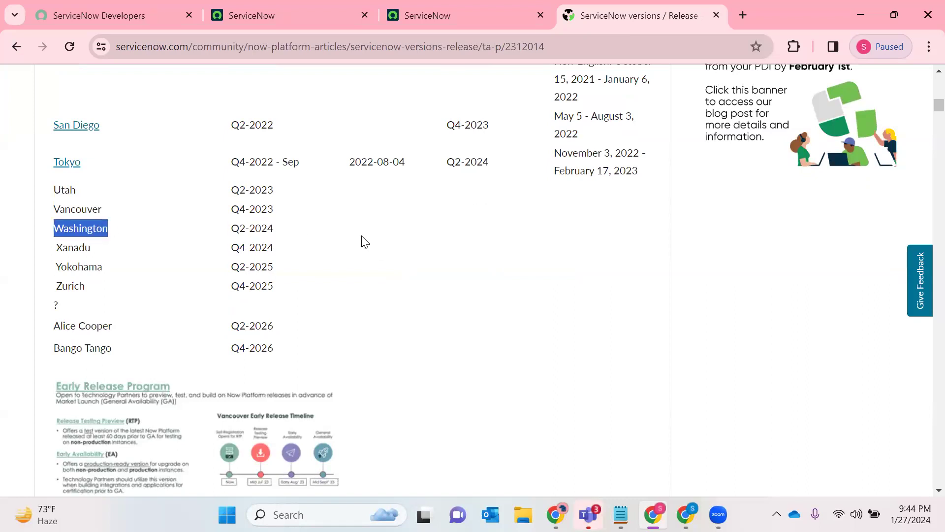
- Look over the release timeline graphics and exam notes, and return to the Aspen entry in the release table
scroll(213, 263, "down", 8)
scroll(213, 260, "down", 8)
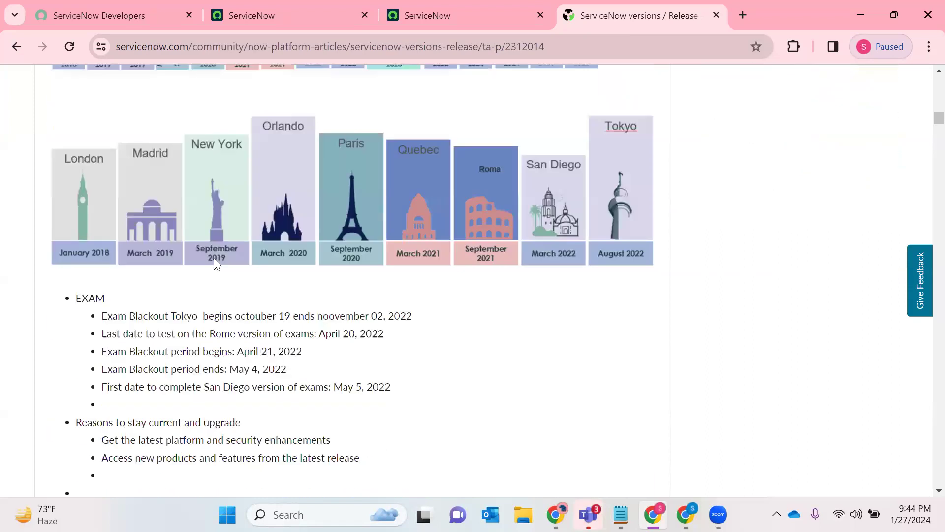
scroll(247, 268, "up", 12)
scroll(248, 268, "up", 20)
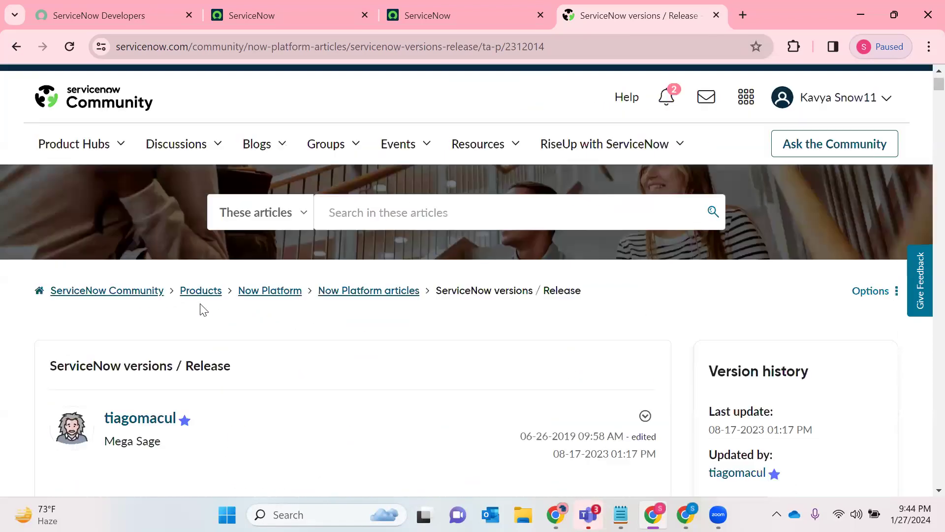
scroll(201, 308, "down", 8)
scroll(45, 290, "down", 1)
left_click_drag(84, 295, 47, 297)
left_click(150, 295)
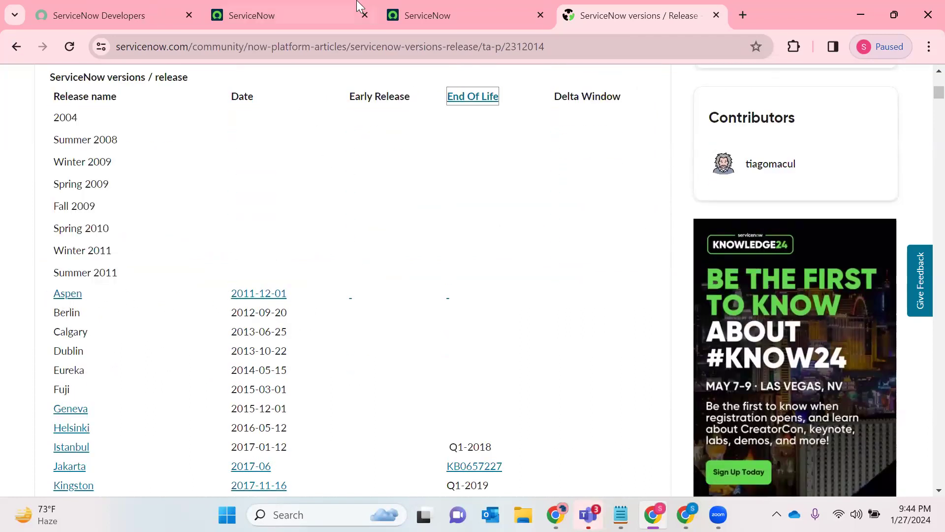
- View the instance home page, return to the release article and highlight Vancouver in the table
left_click(279, 16)
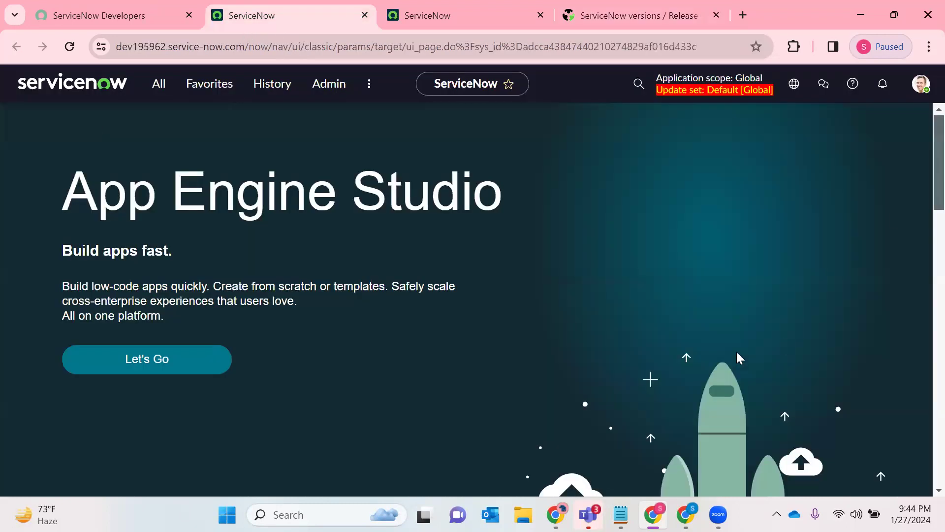
left_click(615, 7)
scroll(382, 249, "down", 15)
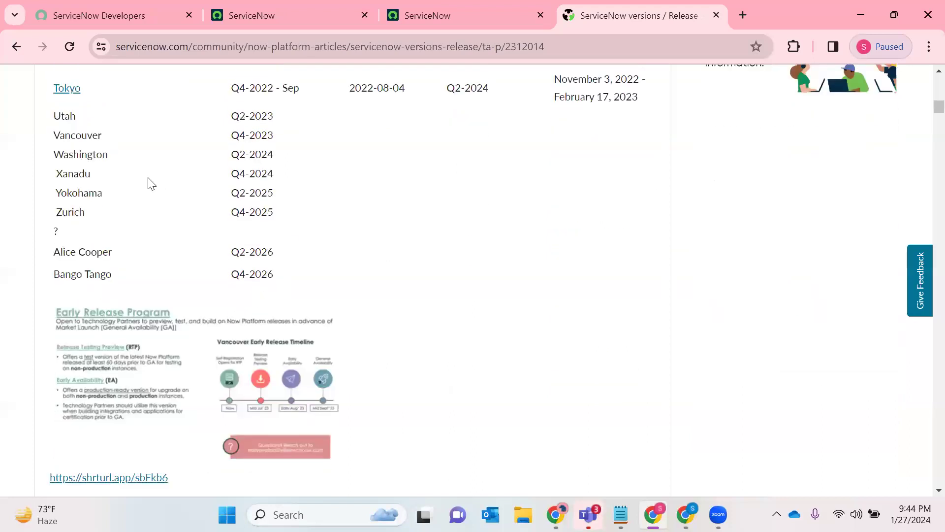
double_click(78, 135)
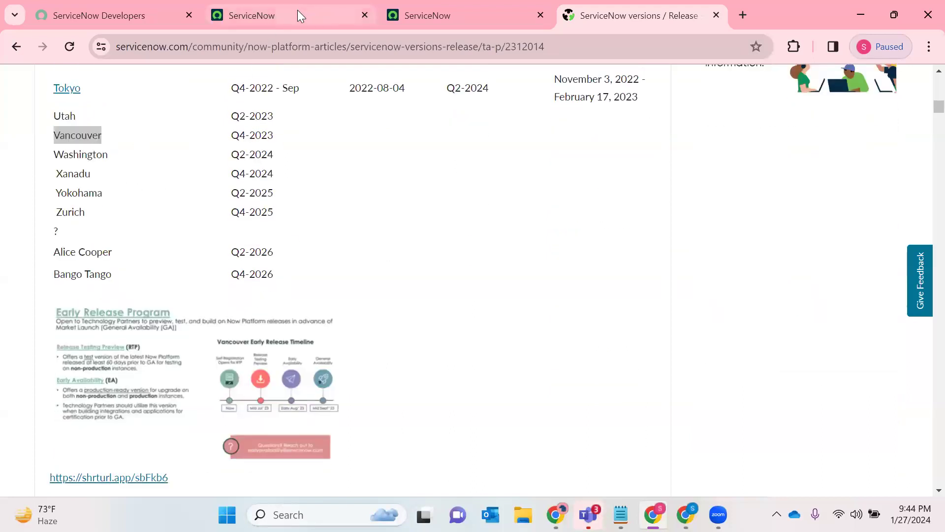
- Close the duplicate instance page and open the full incident list in a new tab by entering Incident.LIST in the application navigator
left_click(297, 11)
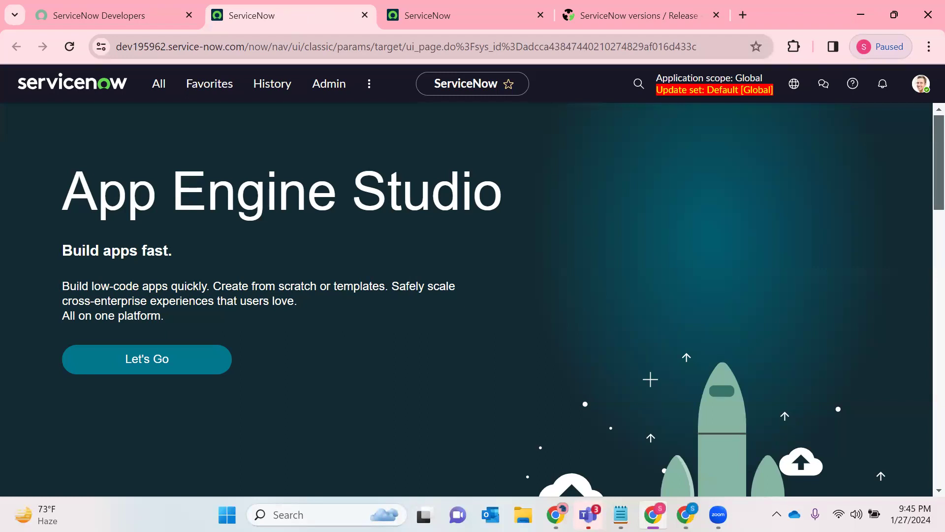
left_click(540, 15)
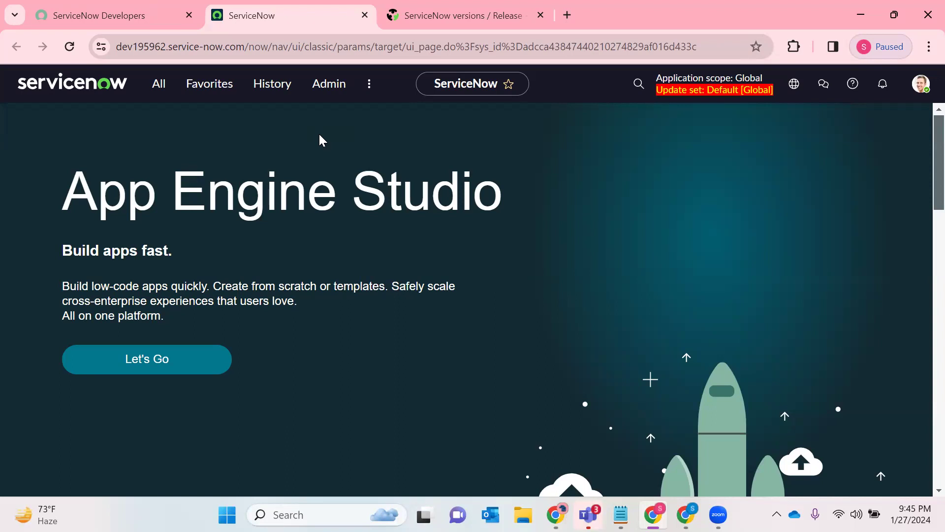
left_click(159, 85)
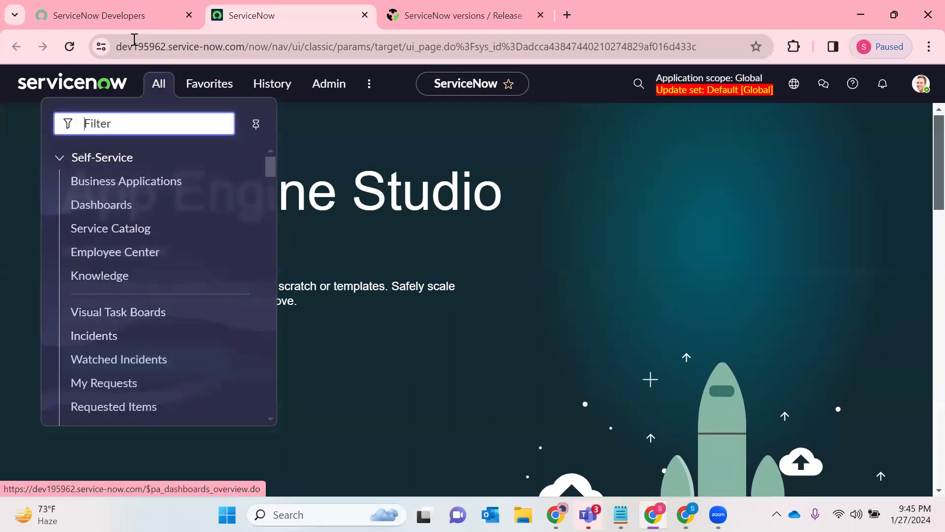
type("Incid")
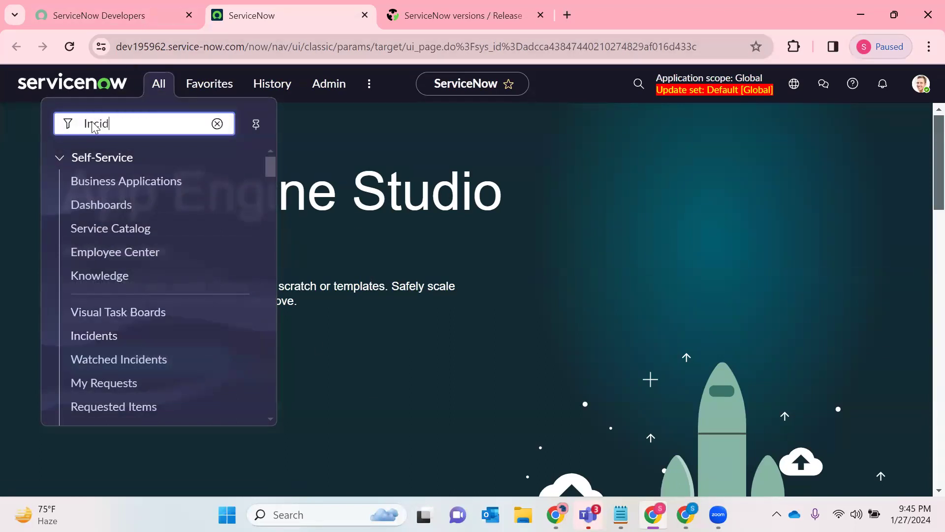
type("ent.LIST")
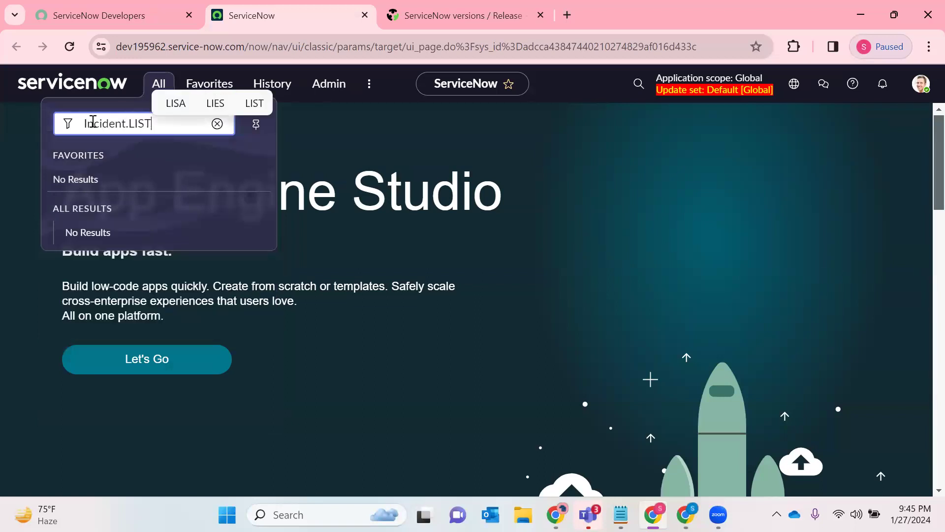
key("Return")
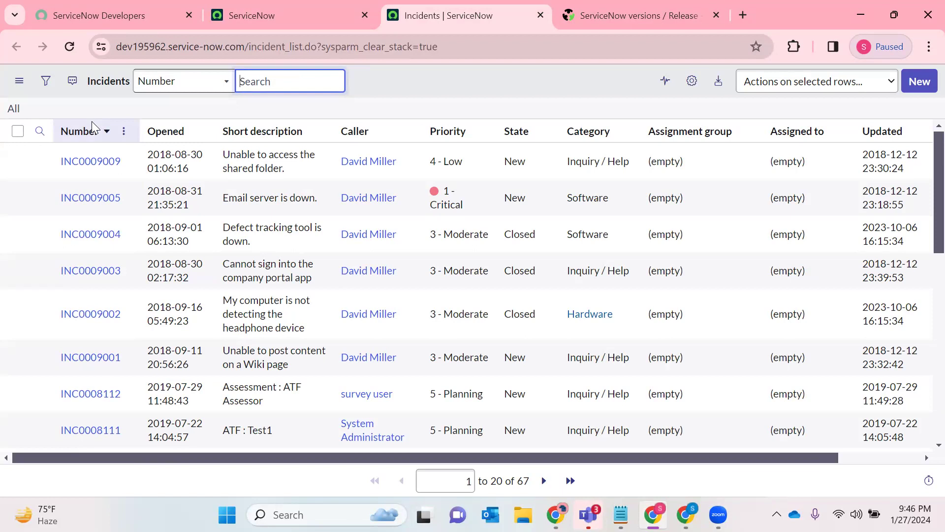
left_click(571, 398)
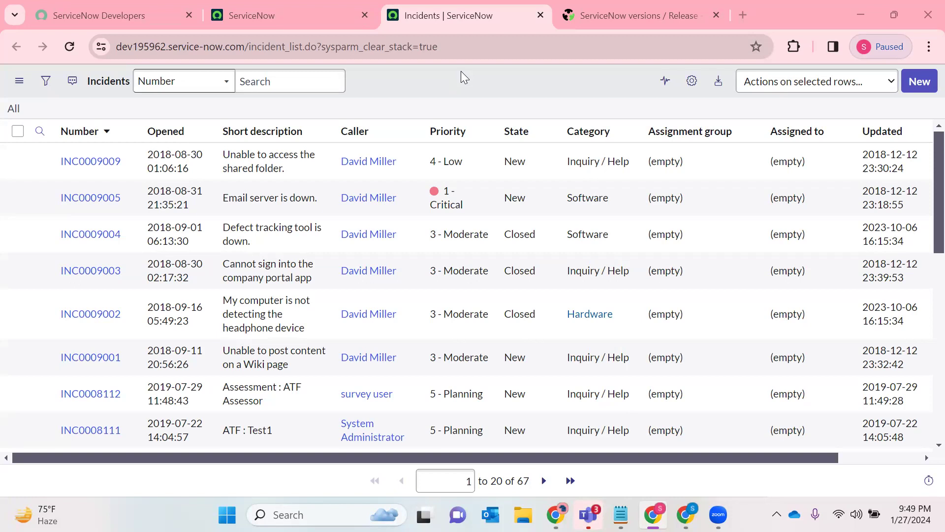
- Create a new incident record and choose the first user in the lookup list as the caller
left_click(919, 89)
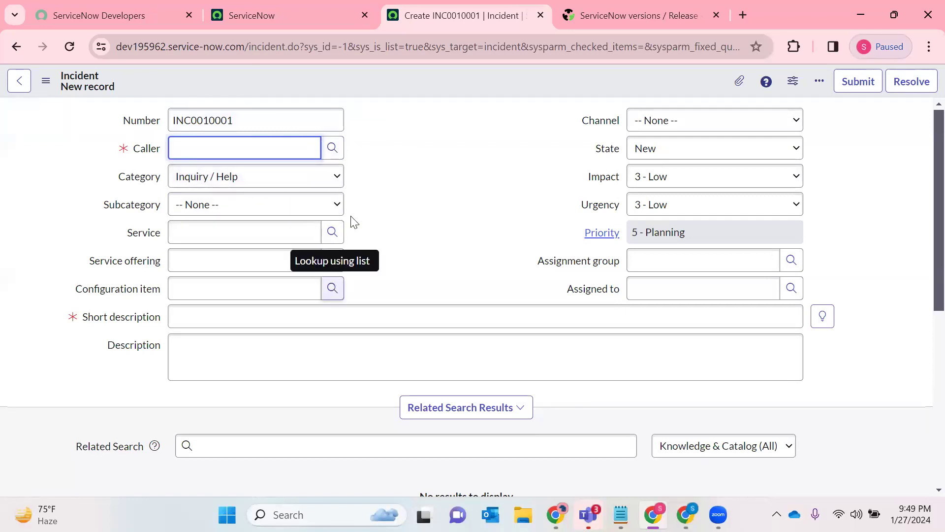
left_click(333, 148)
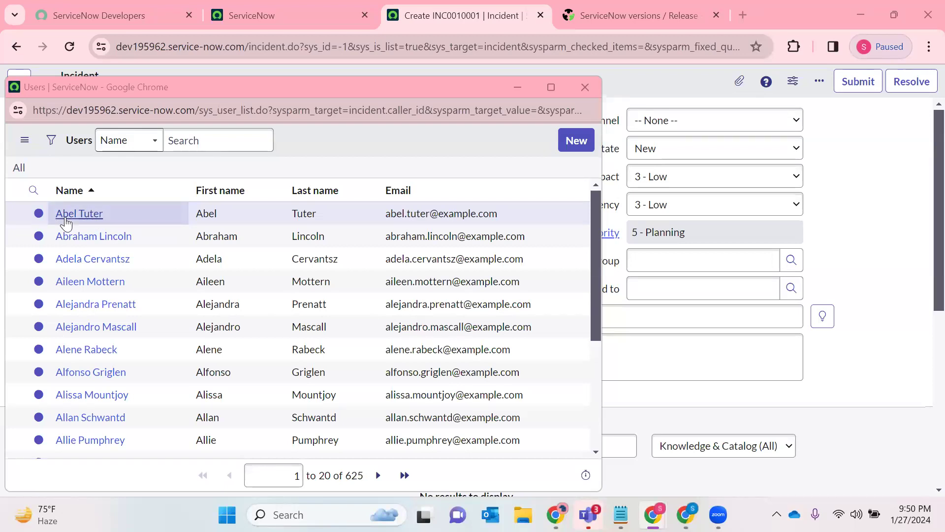
left_click(69, 214)
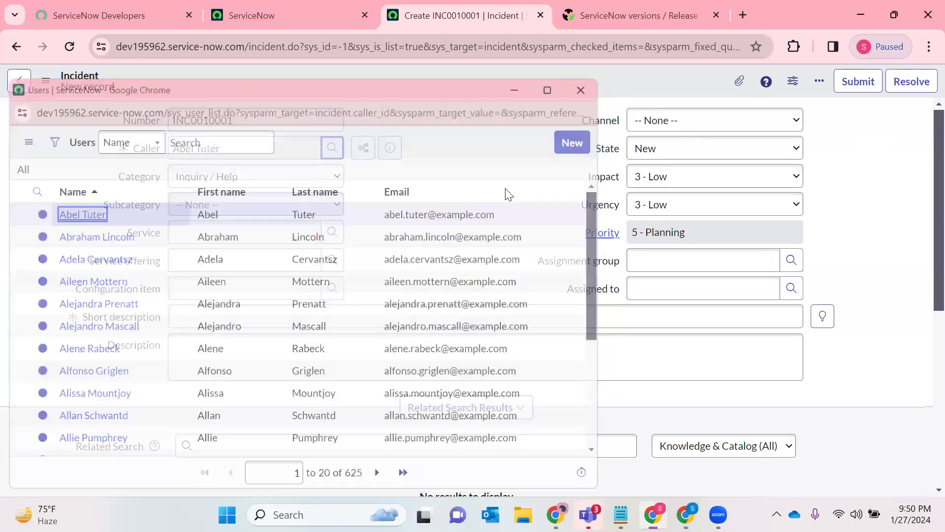
left_click_drag(254, 149, 61, 101)
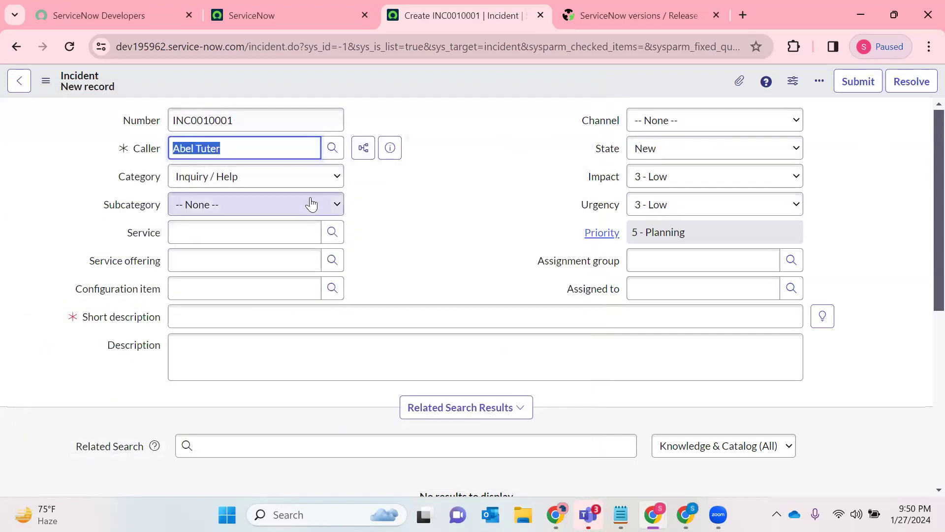
left_click(332, 149)
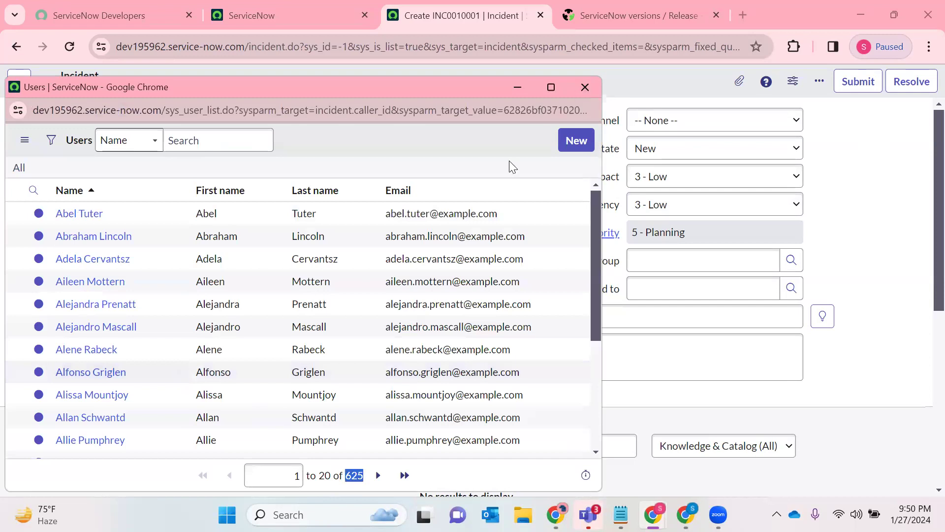
left_click(80, 213)
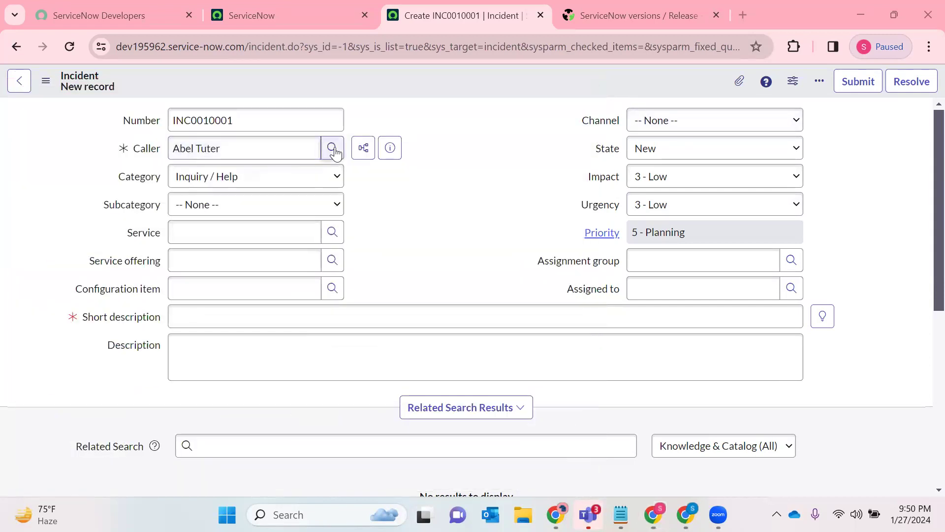
- Set the incident's category to Network and its subcategory to Wireless
left_click(231, 180)
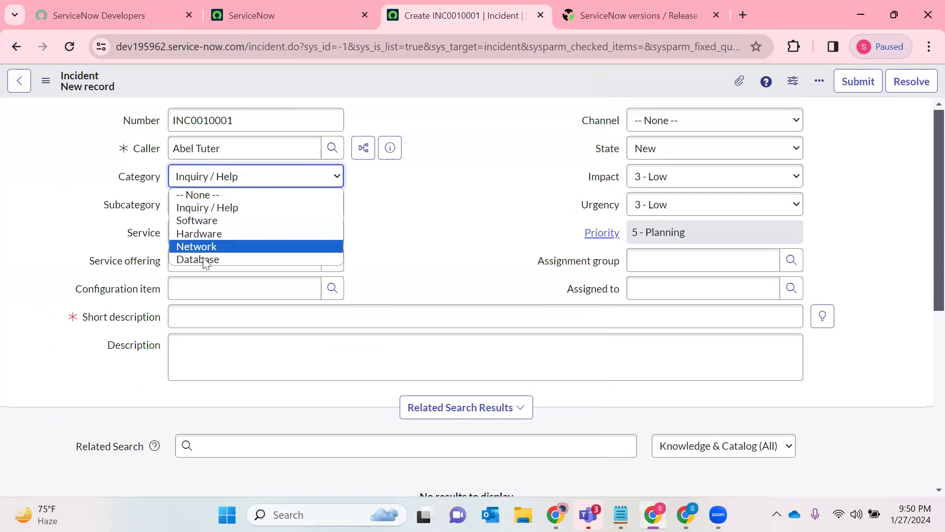
left_click(197, 246)
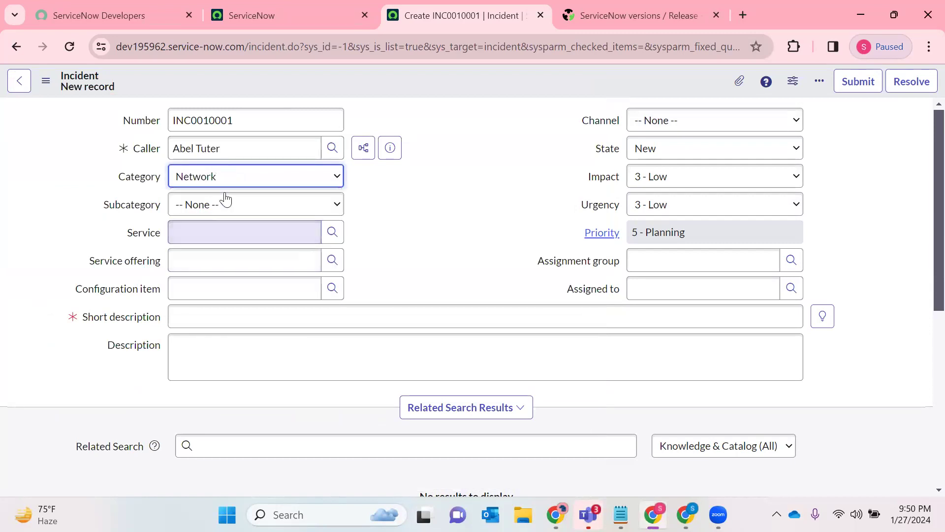
left_click(216, 207)
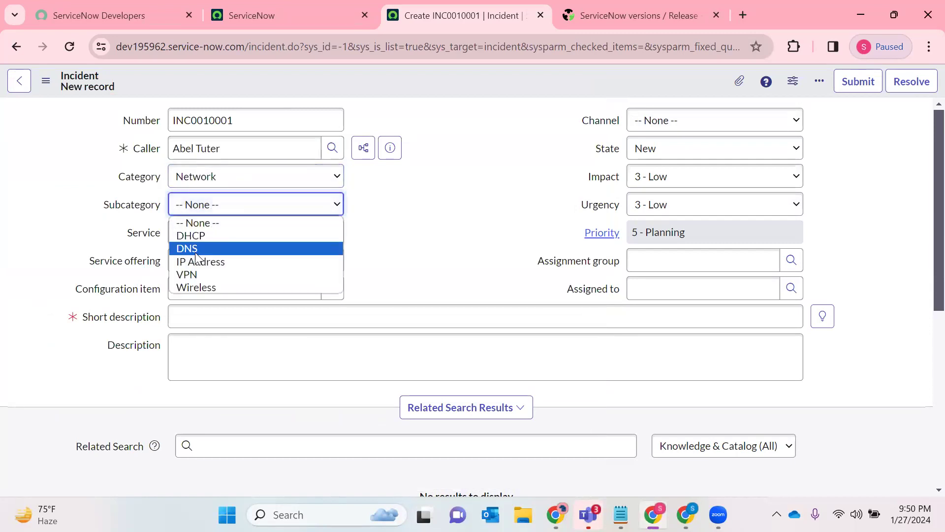
left_click(190, 287)
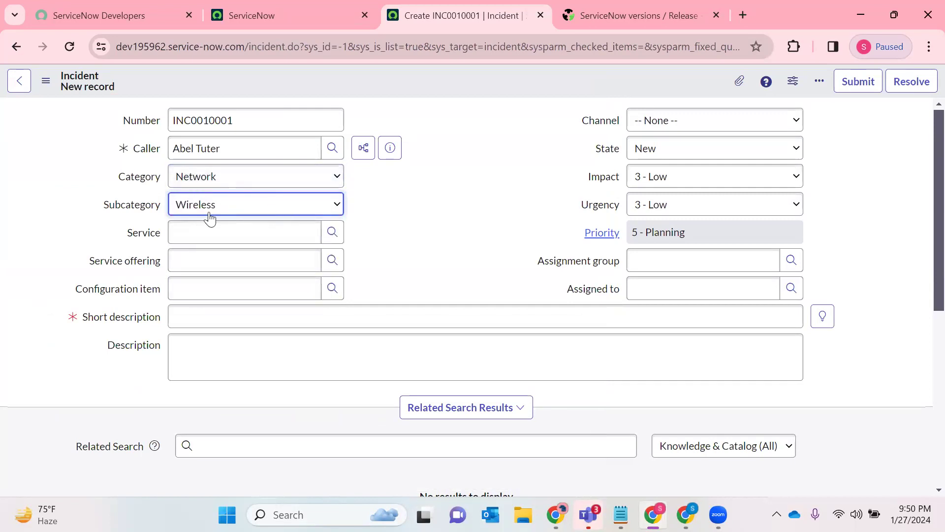
- Enter "Unable to connect to my WIFI" as the incident's short description
left_click(203, 307)
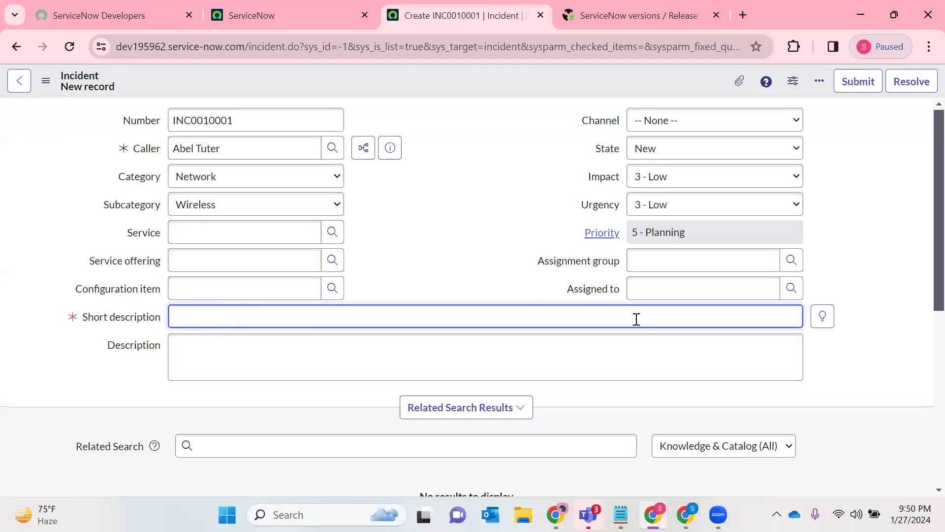
type("Unable to acc")
key("BackSpace")
key("BackSpace")
key("BackSpace")
type("connect to m,y")
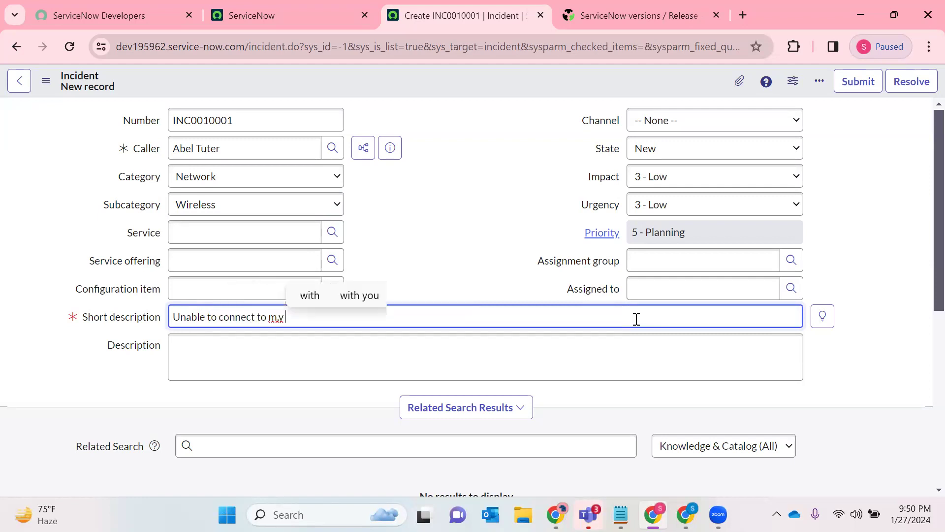
key("BackSpace")
key("BackSpace")
type("y WIFI")
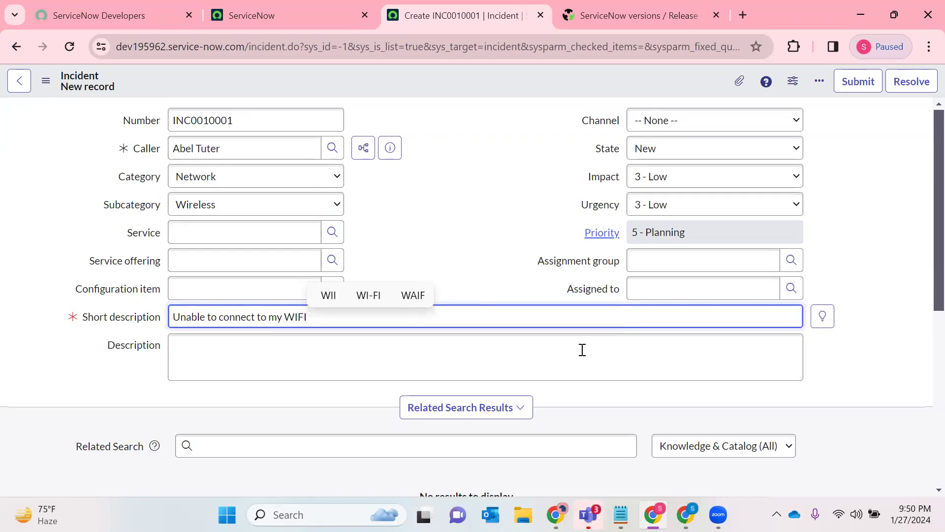
left_click(416, 348)
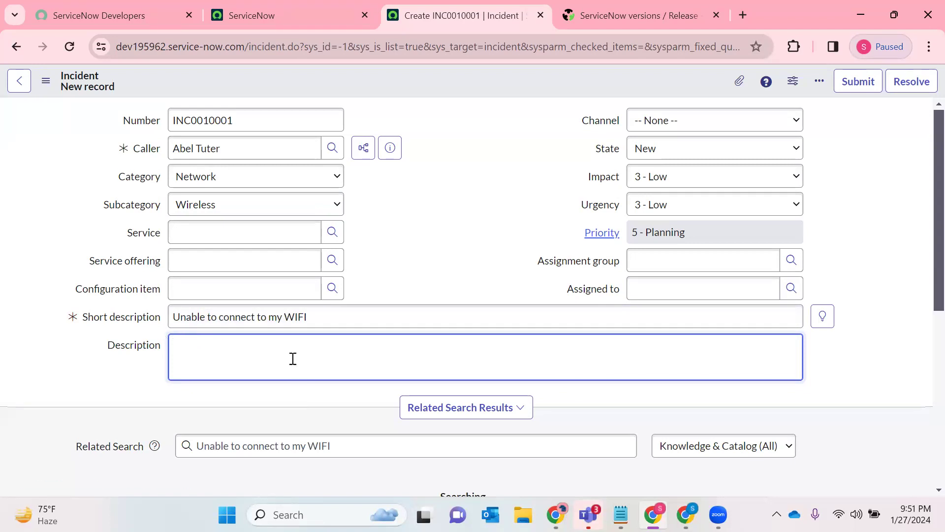
- Set the incident's channel to Chat and look over the other channel choices
left_click(652, 126)
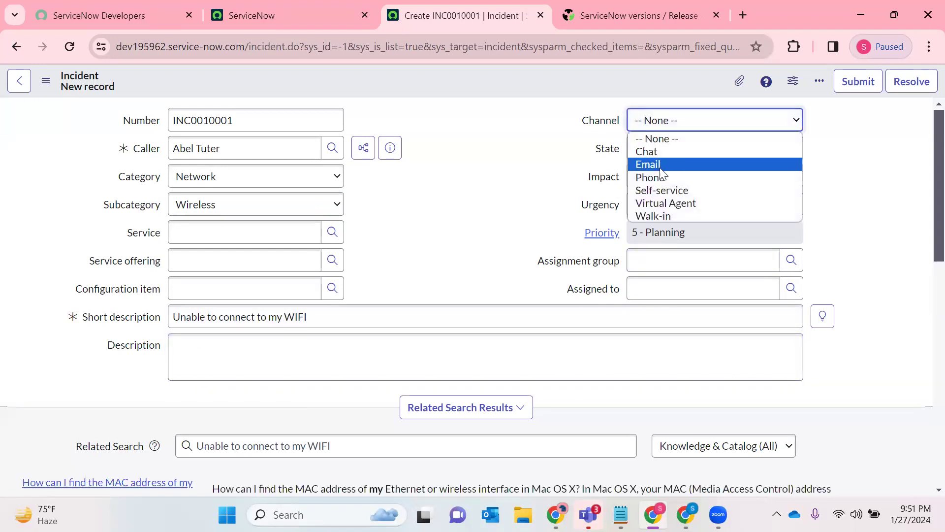
left_click(644, 149)
left_click(655, 126)
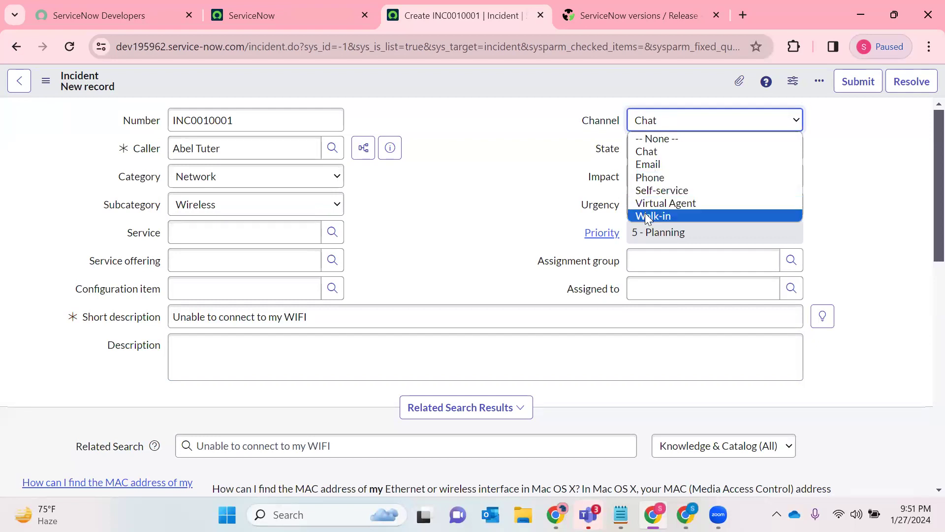
left_click(521, 191)
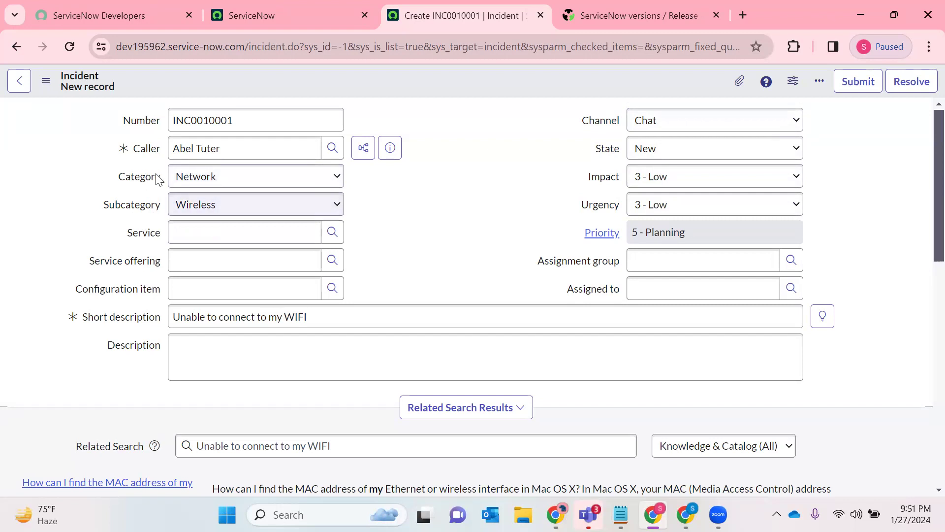
- Change the incident's category to Software and check which subcategories it offers
left_click(191, 181)
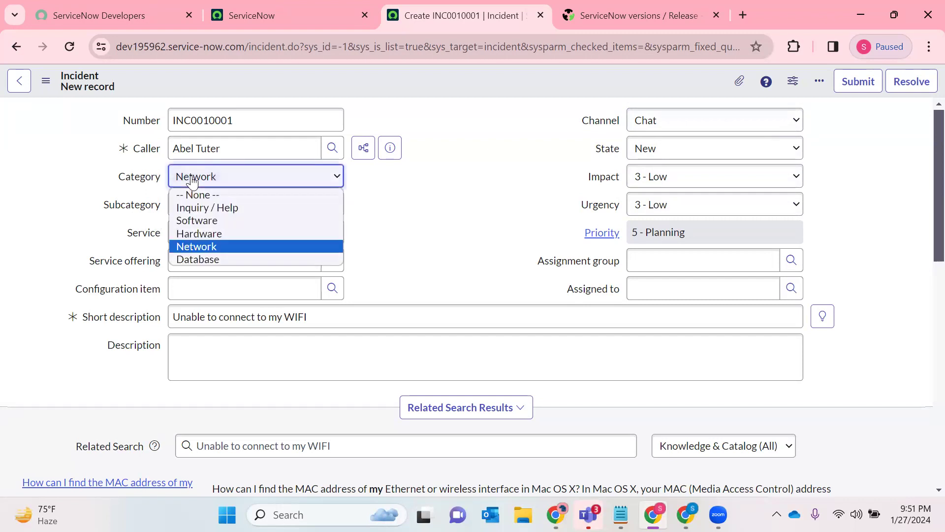
left_click(213, 219)
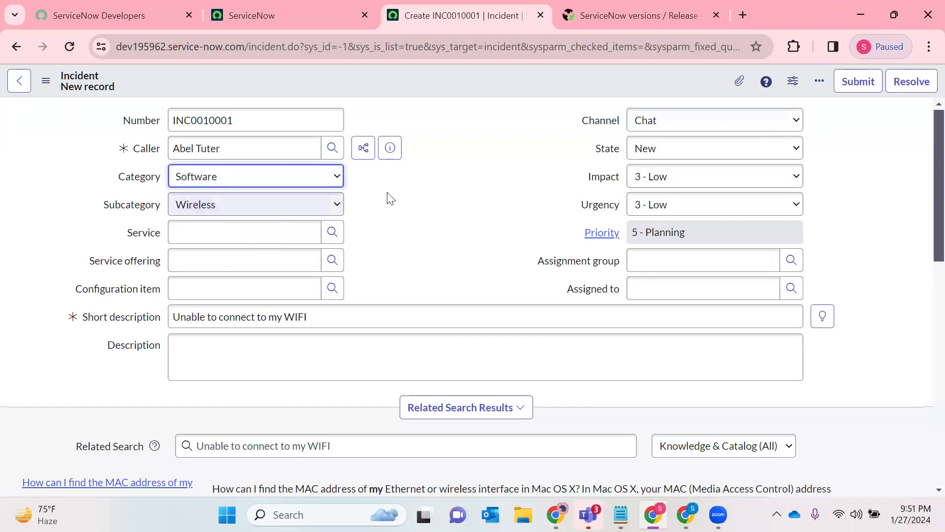
left_click(207, 205)
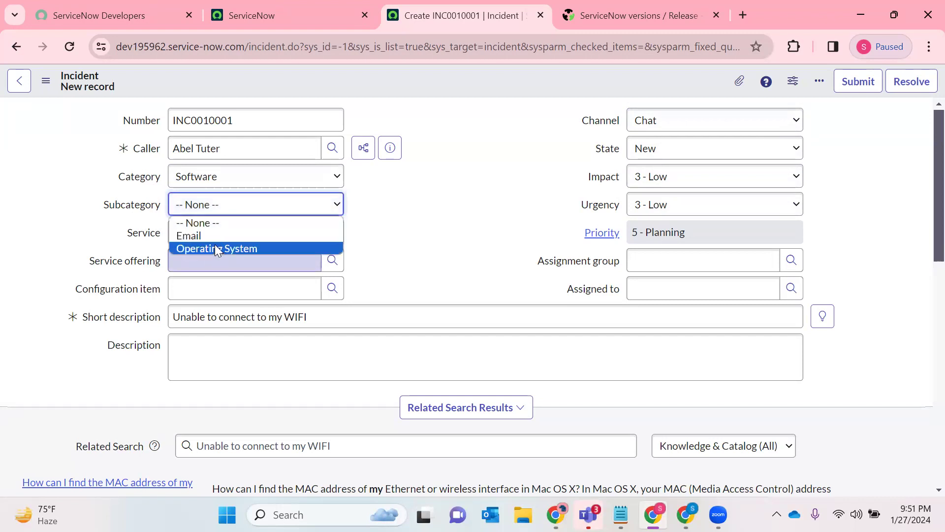
- Set the incident's category to Hardware and its subcategory to Keyboard
left_click(234, 178)
left_click(204, 233)
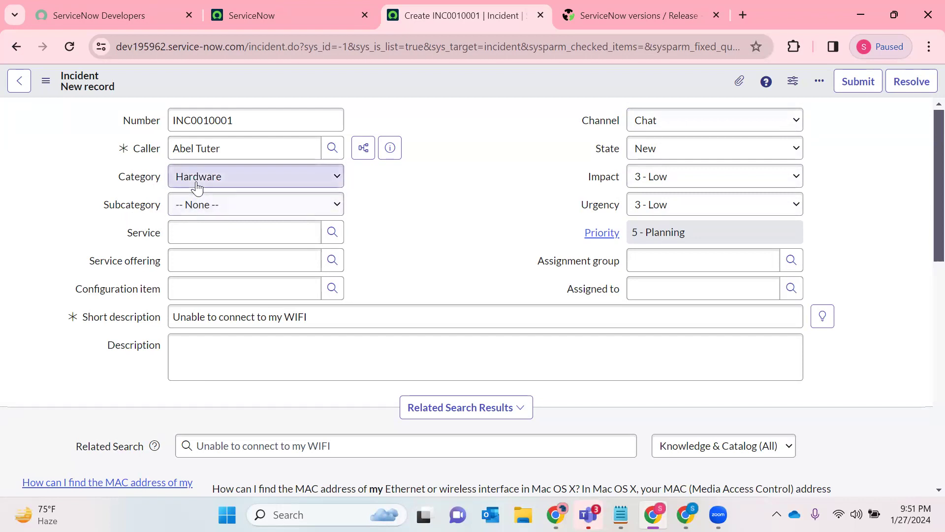
left_click(239, 212)
left_click(212, 262)
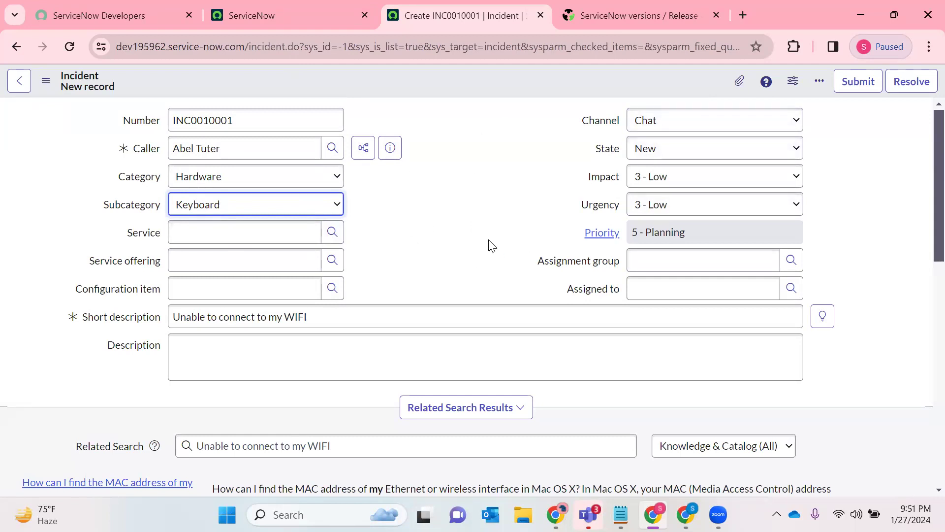
- Look over the incident's state choices, and set both its impact and urgency to 1 - High
left_click(669, 161)
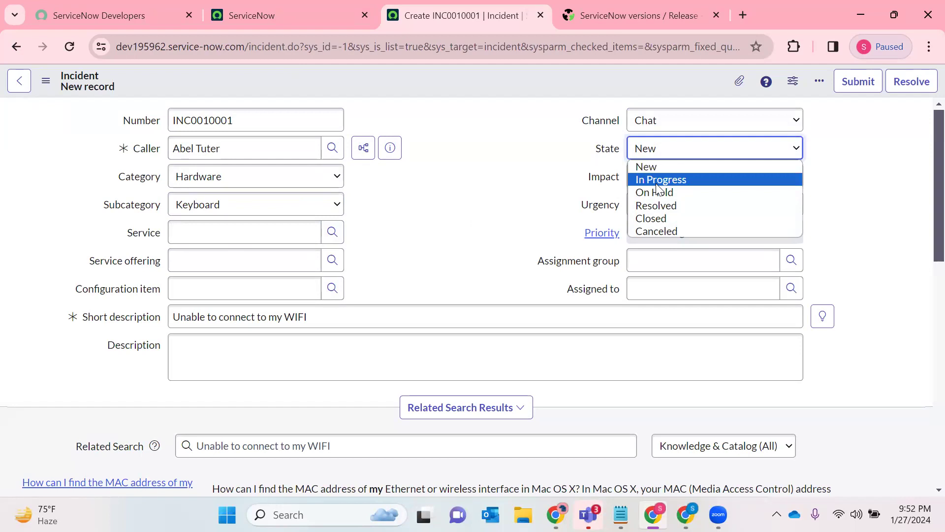
left_click(461, 167)
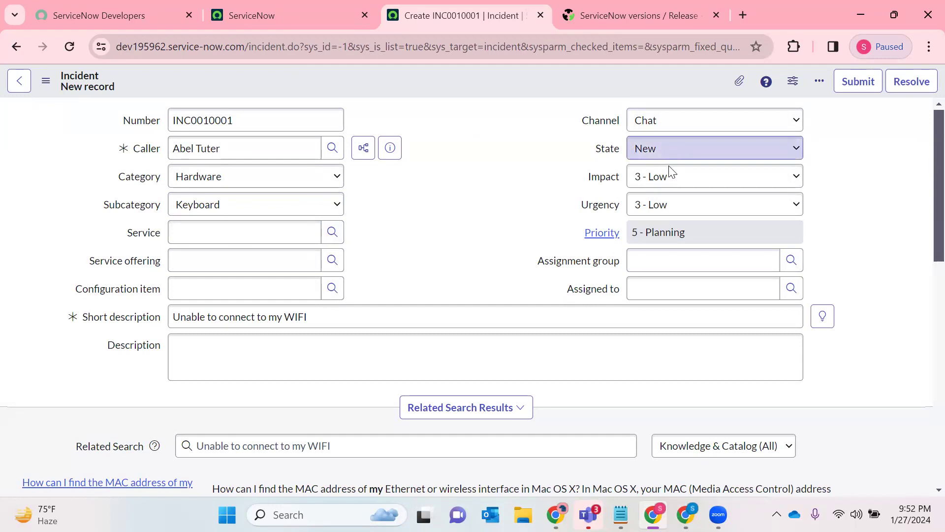
left_click(662, 180)
left_click(659, 194)
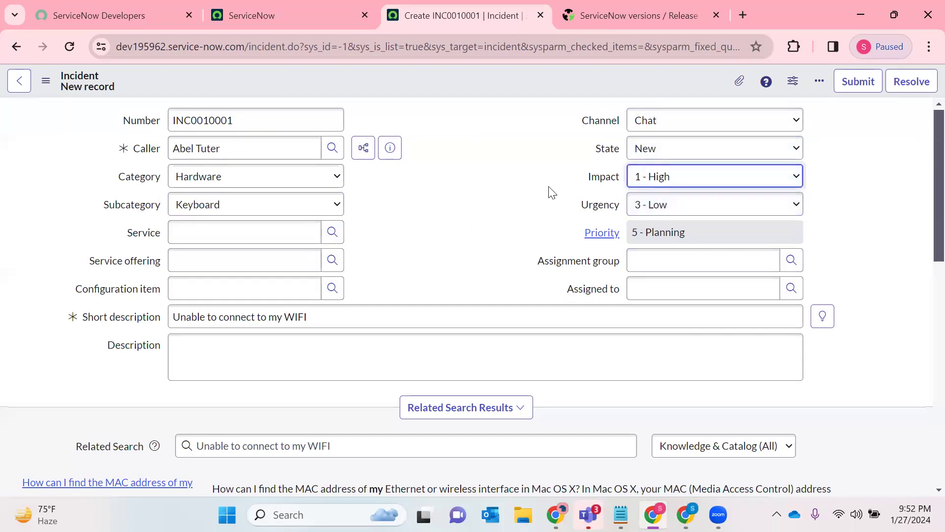
triple_click(272, 318)
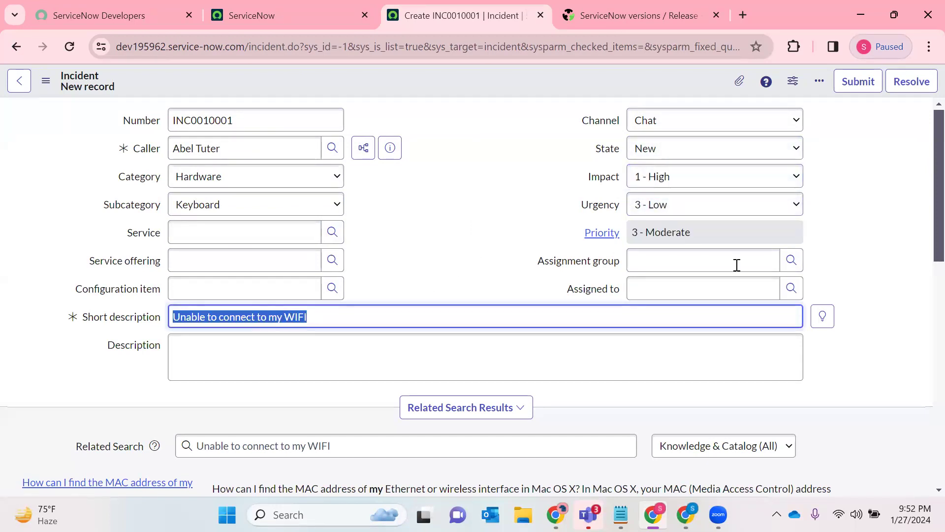
left_click(737, 204)
left_click(677, 220)
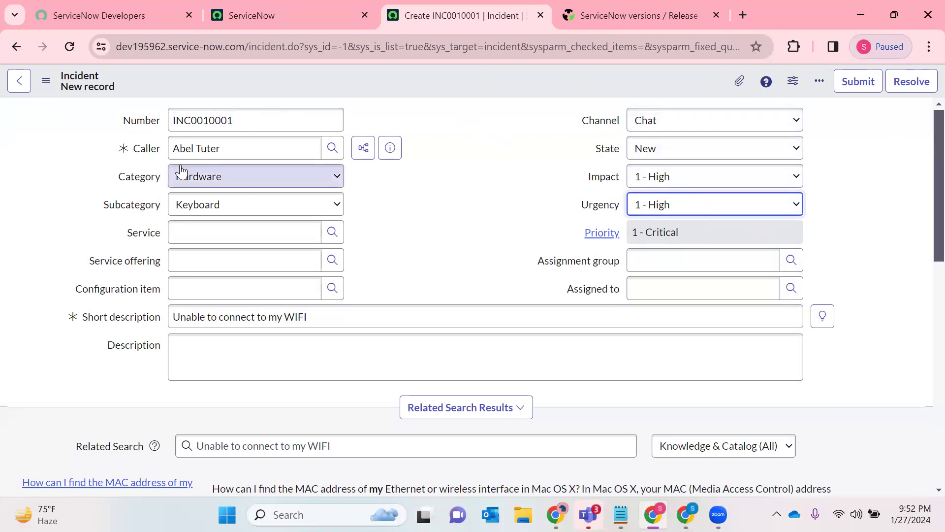
left_click(702, 228)
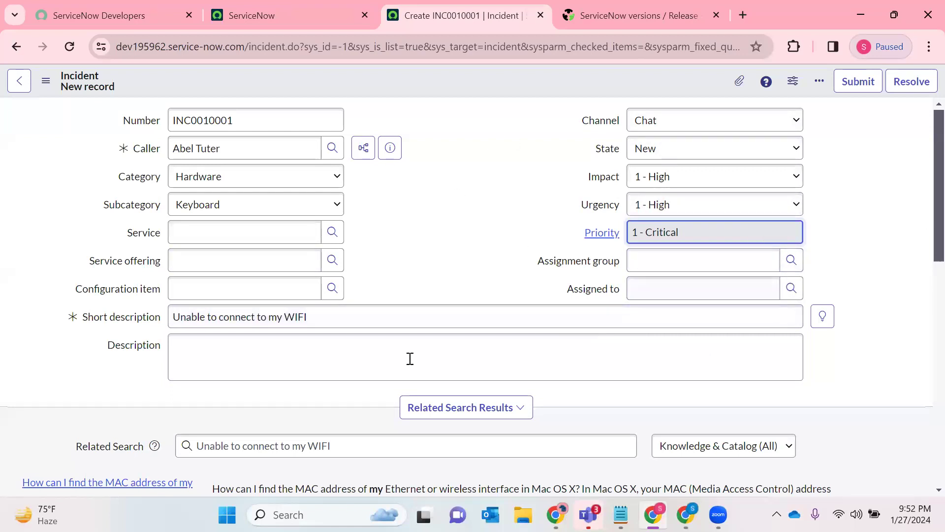
- Save the new incident while staying on its form, and check its number and the sys_id in its address
triple_click(316, 315)
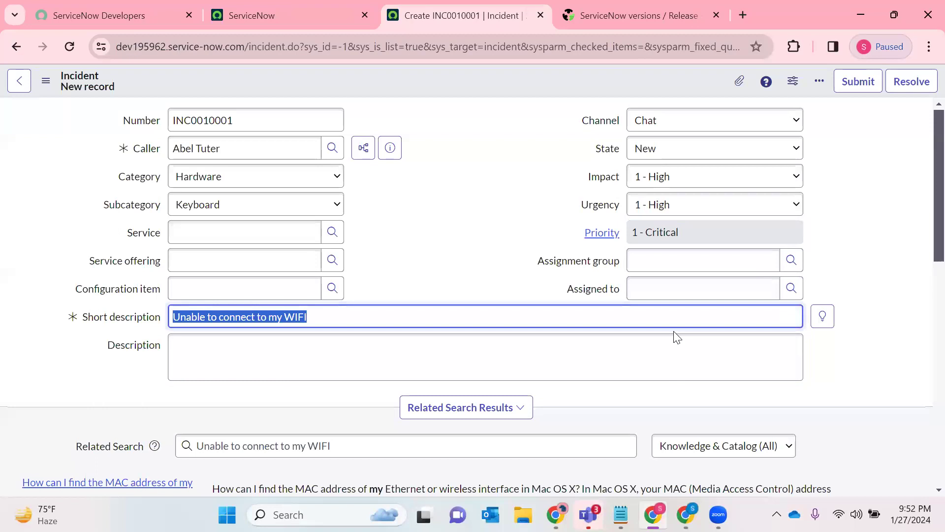
right_click(484, 79)
left_click(515, 89)
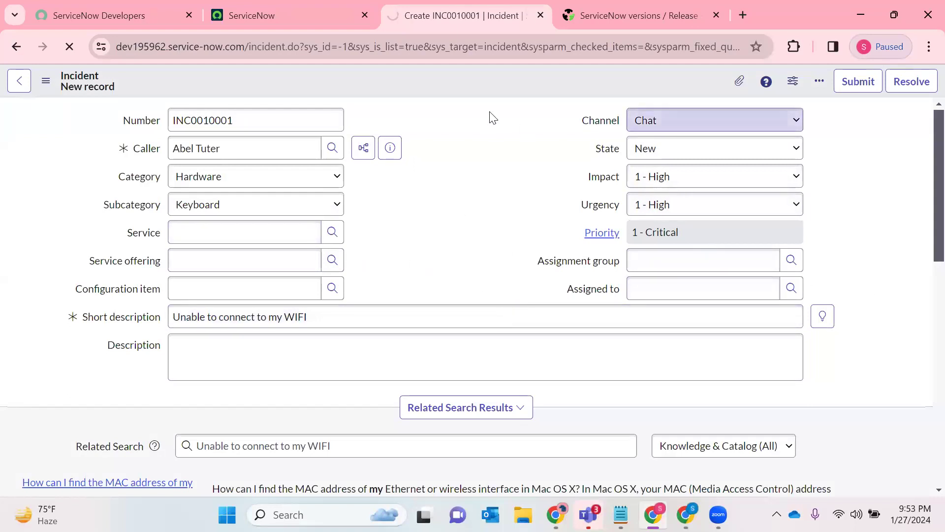
double_click(220, 120)
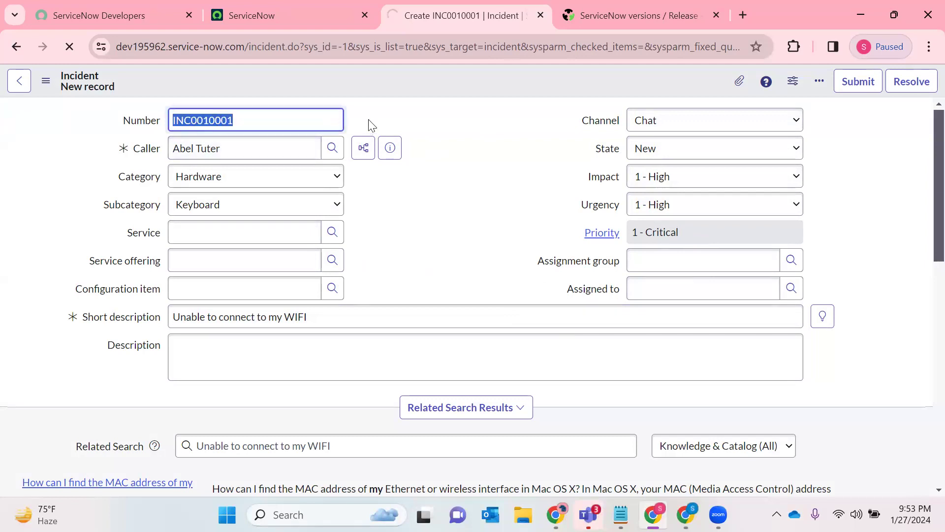
double_click(194, 119)
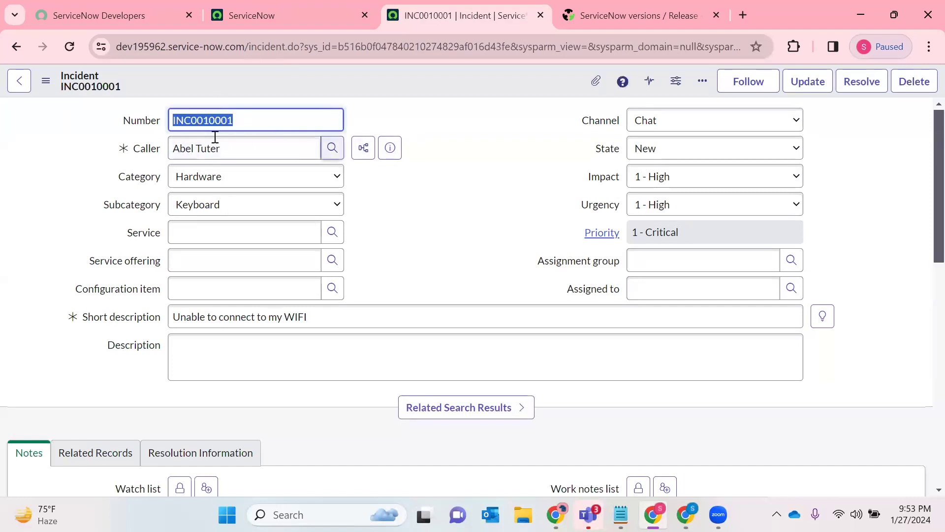
double_click(467, 48)
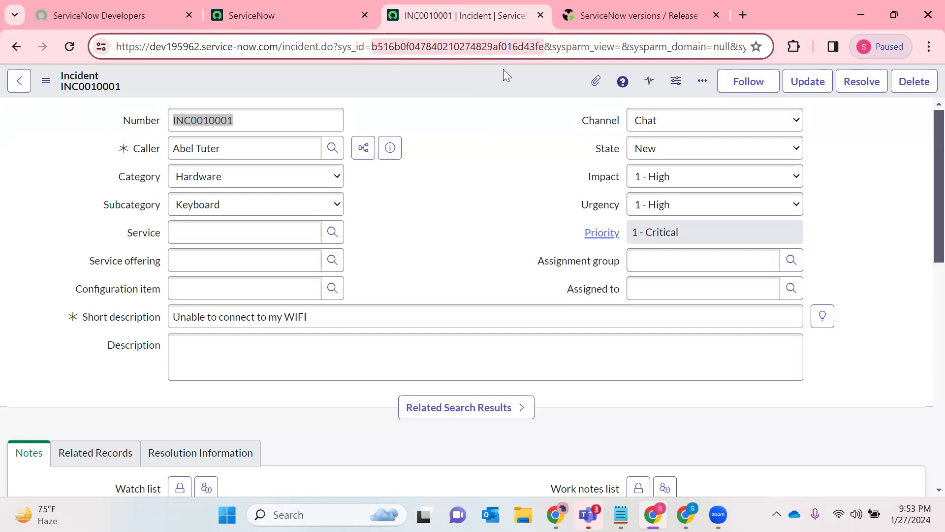
- Examine the saved incident's activity log, the entries of its activity filter and the incident number
scroll(445, 230, "down", 9)
scroll(426, 240, "up", 3)
scroll(426, 240, "down", 3)
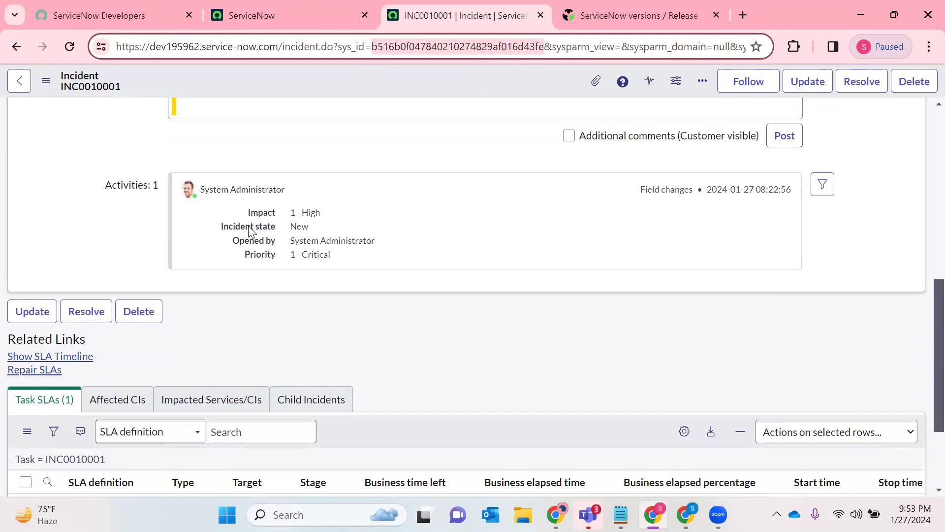
double_click(337, 235)
double_click(304, 239)
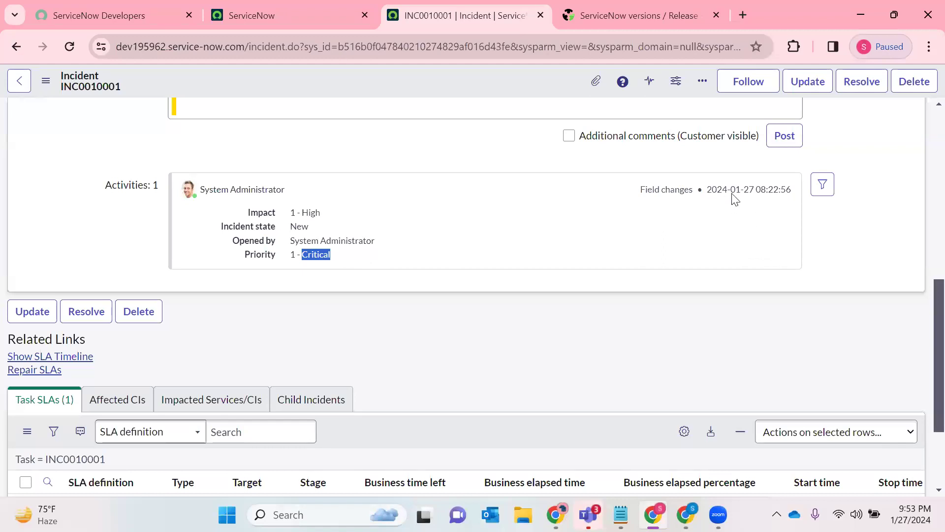
left_click(822, 185)
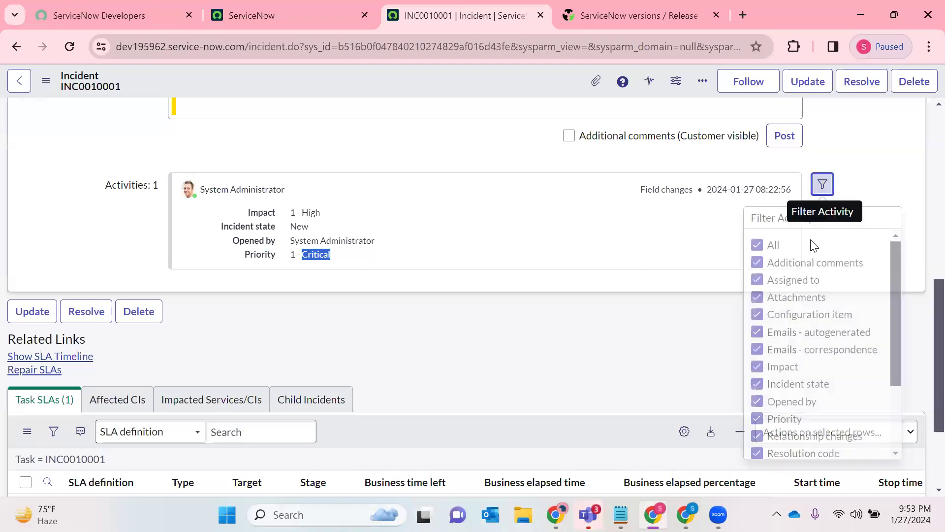
scroll(795, 295, "down", 2)
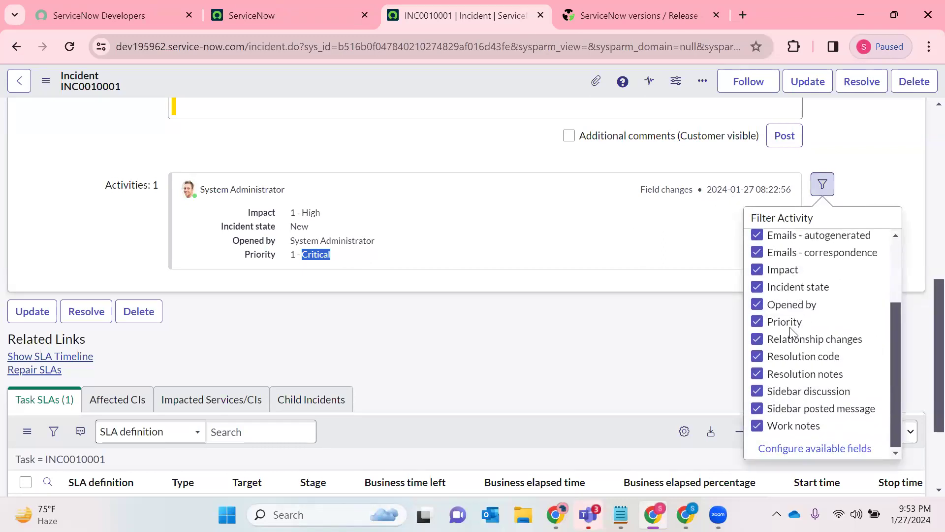
scroll(582, 265, "up", 8)
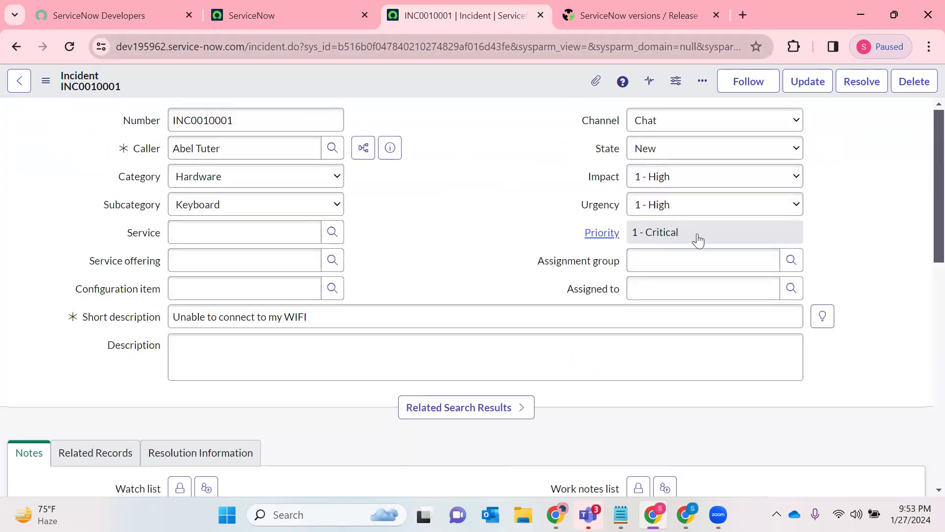
double_click(247, 125)
scroll(254, 127, "down", 5)
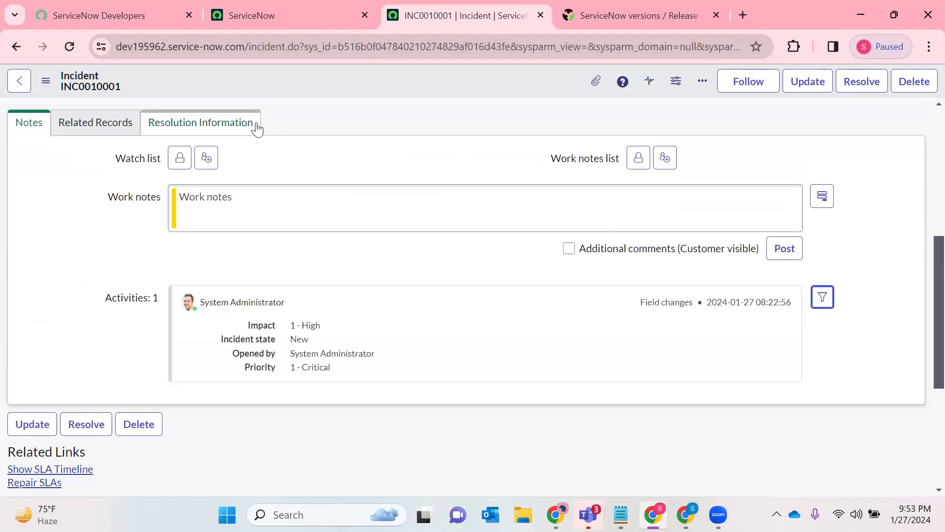
scroll(257, 142, "up", 5)
double_click(211, 114)
- Open the incident table's full list in a new tab using Incident.LIST in the main ServiceNow navigator
left_click(285, 27)
left_click(158, 84)
type("Incident")
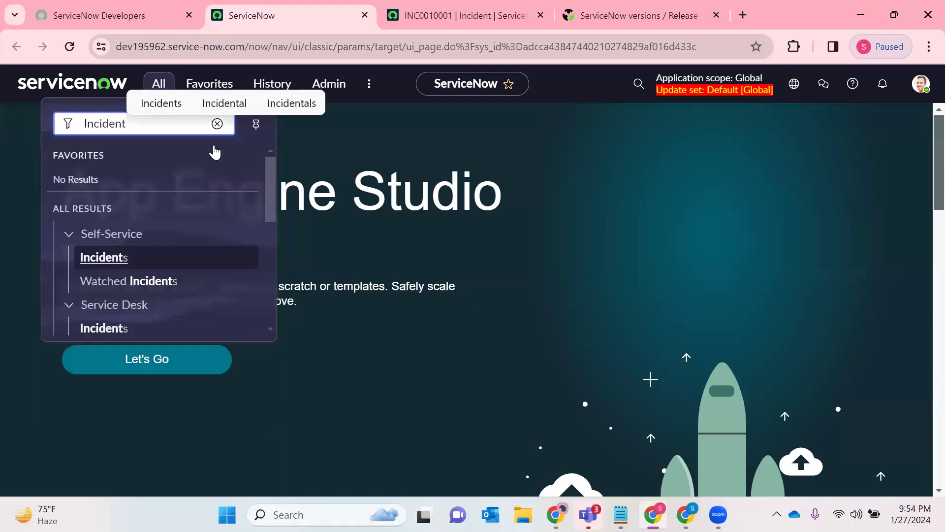
type(".LIST")
key("Return")
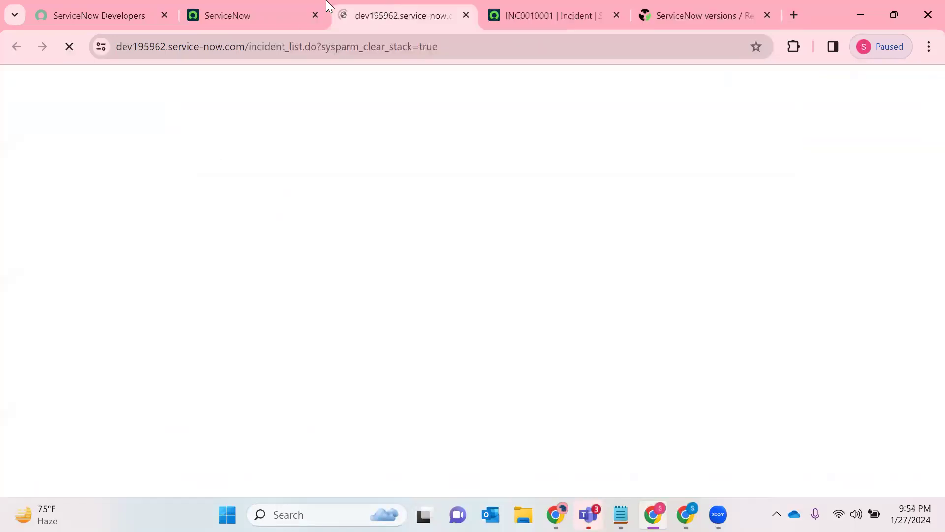
- Check the newly saved incident's opened date, short description, caller and priority in the incident list
left_click_drag(278, 167, 91, 173)
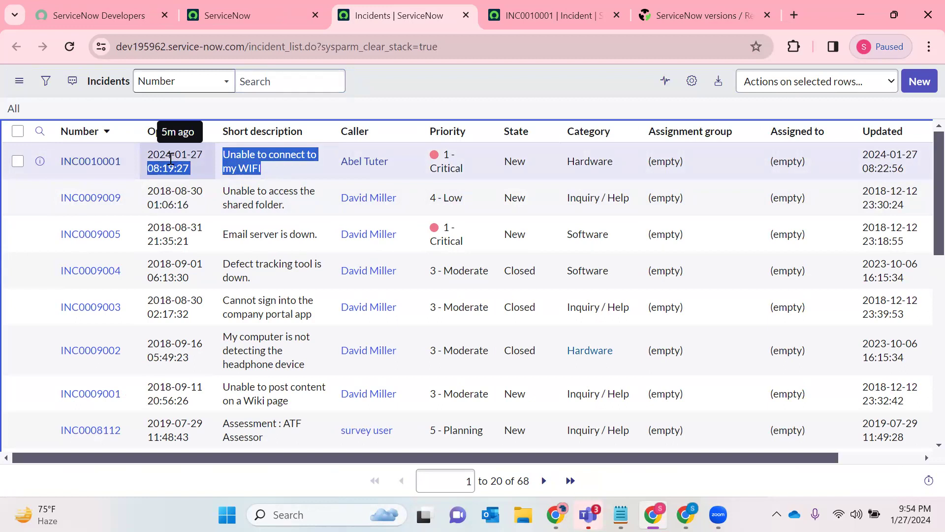
left_click_drag(389, 167, 341, 164)
left_click_drag(476, 168, 442, 155)
- Return to the saved incident record and review the field changes recorded in its activities
left_click(515, 17)
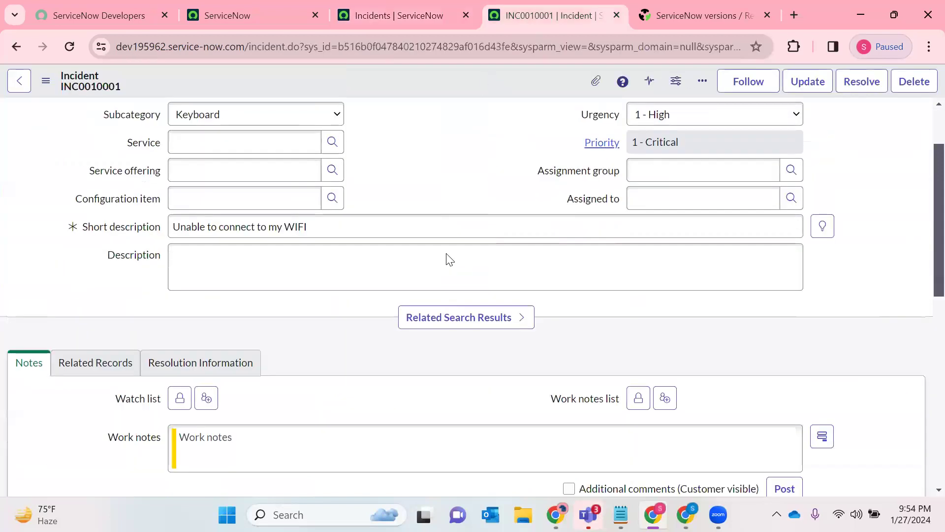
scroll(445, 260, "down", 10)
left_click_drag(72, 370, 168, 392)
left_click_drag(234, 376, 311, 371)
scroll(490, 241, "up", 10)
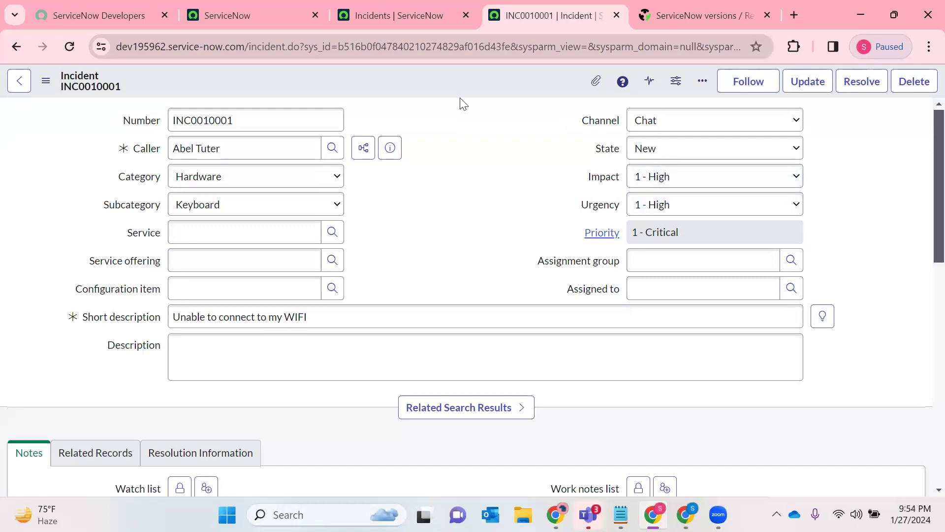
- Open a blank new incident form by replacing the sys_id in the address with -1, and reload it to check its number
double_click(374, 45)
type("-1")
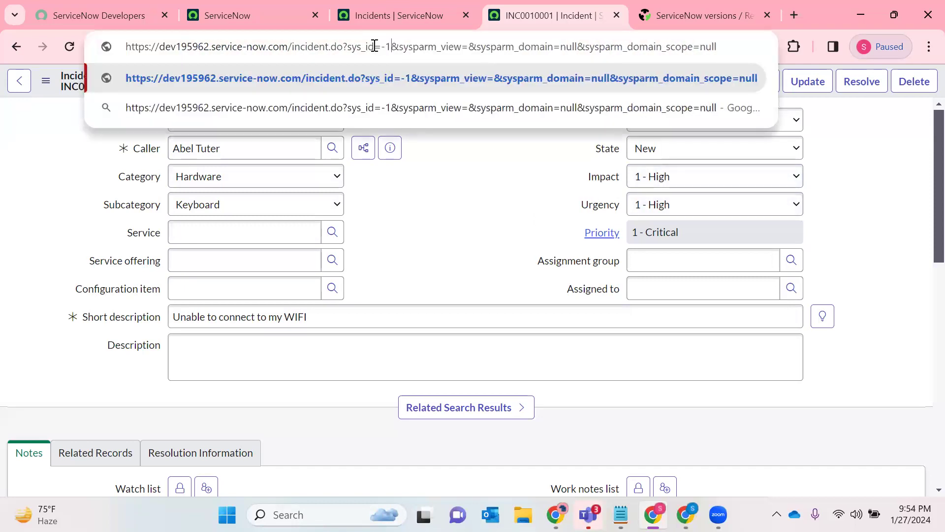
key("Return")
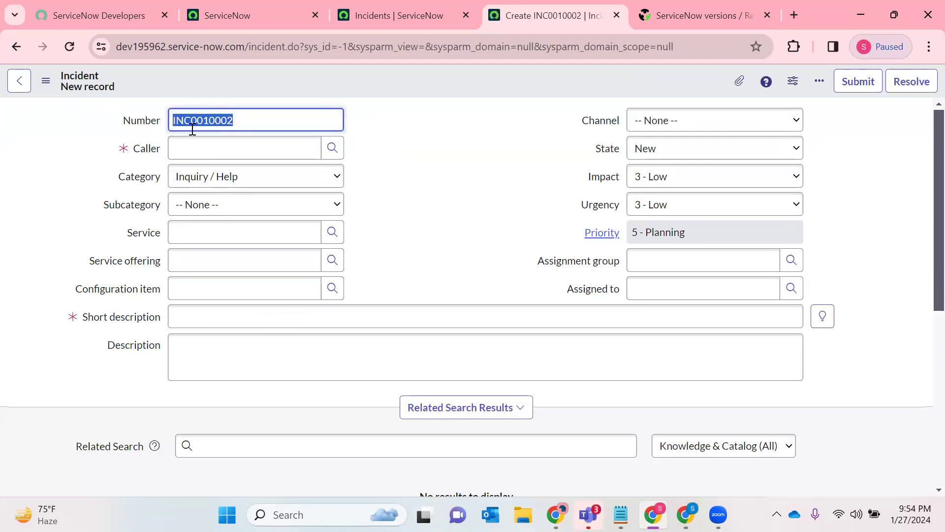
left_click(77, 46)
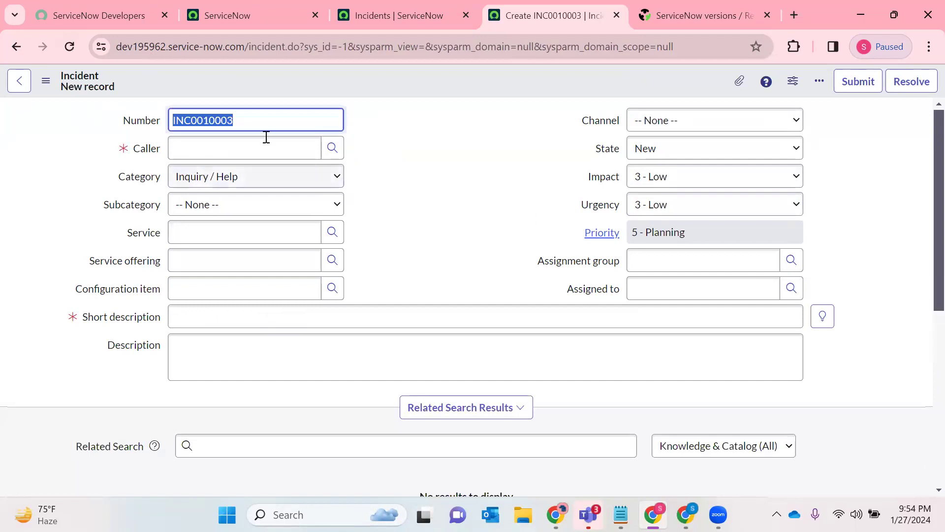
left_click(238, 146)
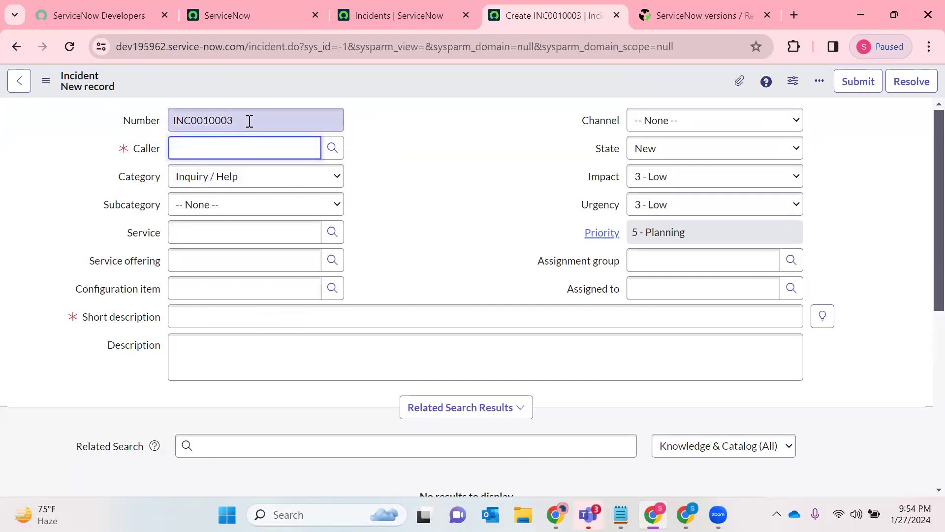
left_click(175, 123)
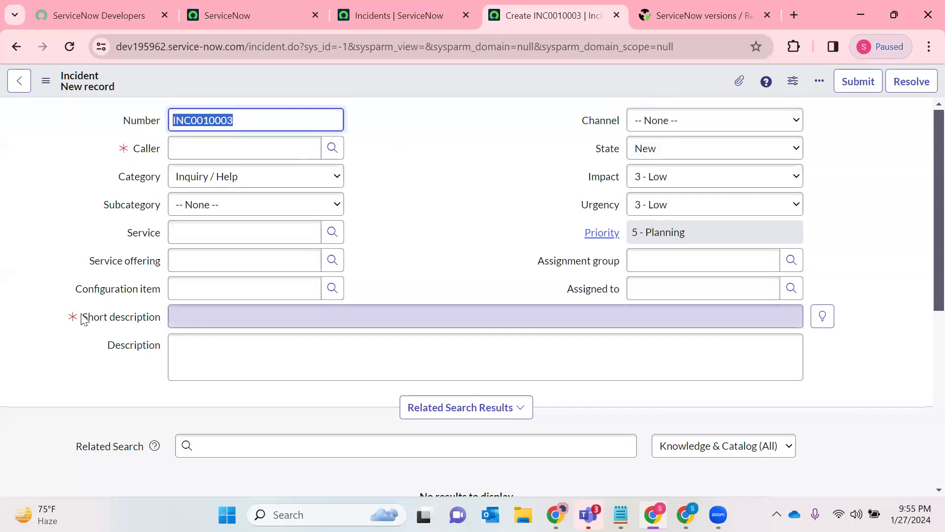
- Try to save the blank incident, read the message about its mandatory fields and dismiss it
right_click(453, 80)
left_click(493, 92)
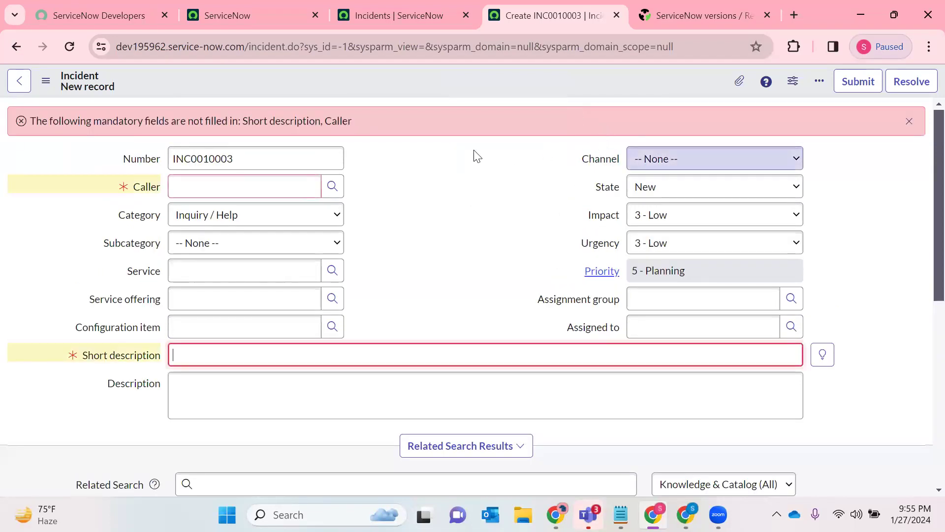
double_click(74, 121)
triple_click(74, 120)
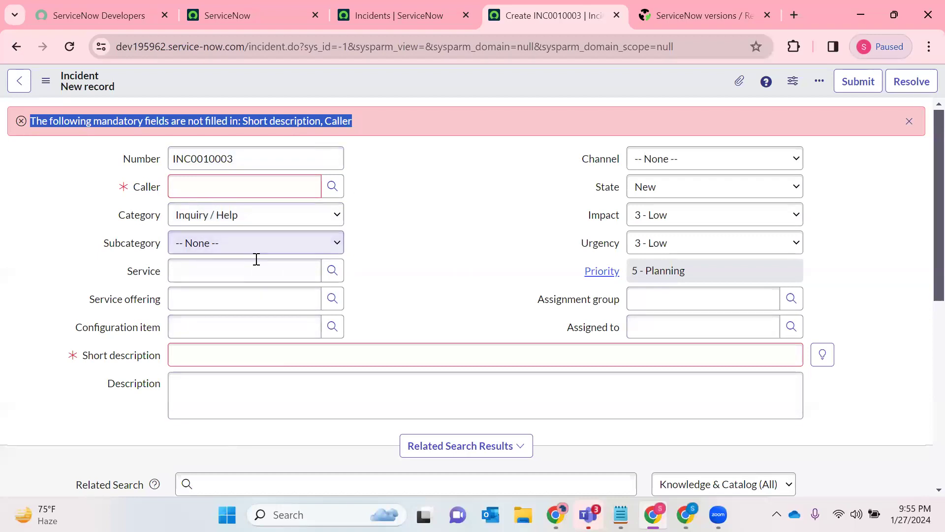
left_click(409, 241)
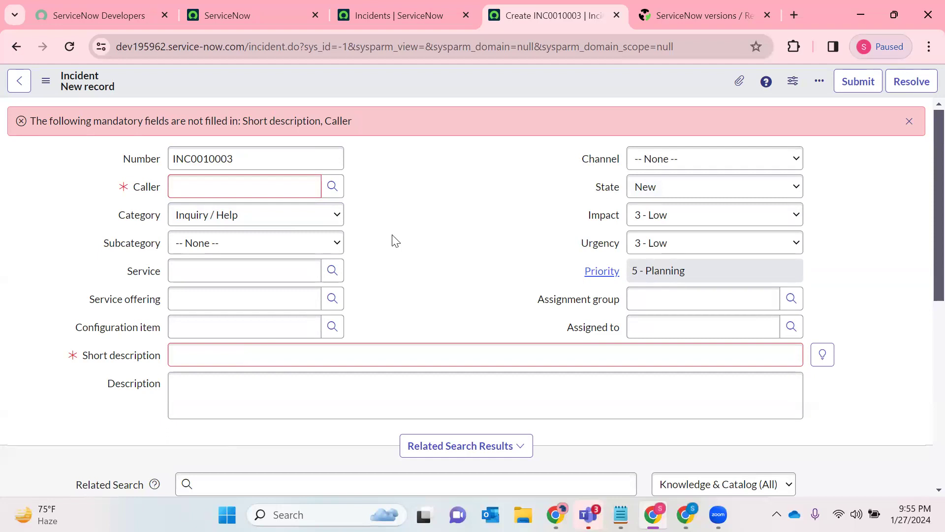
left_click(686, 267)
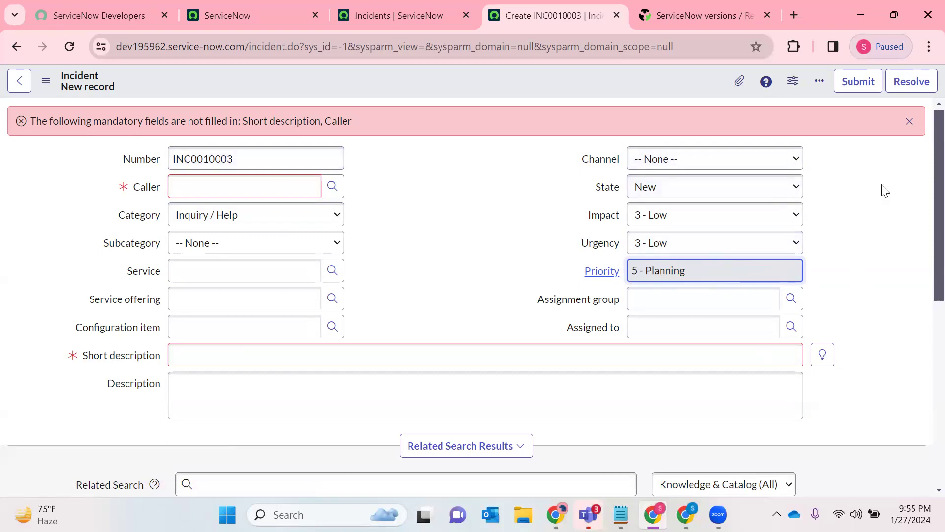
left_click(909, 121)
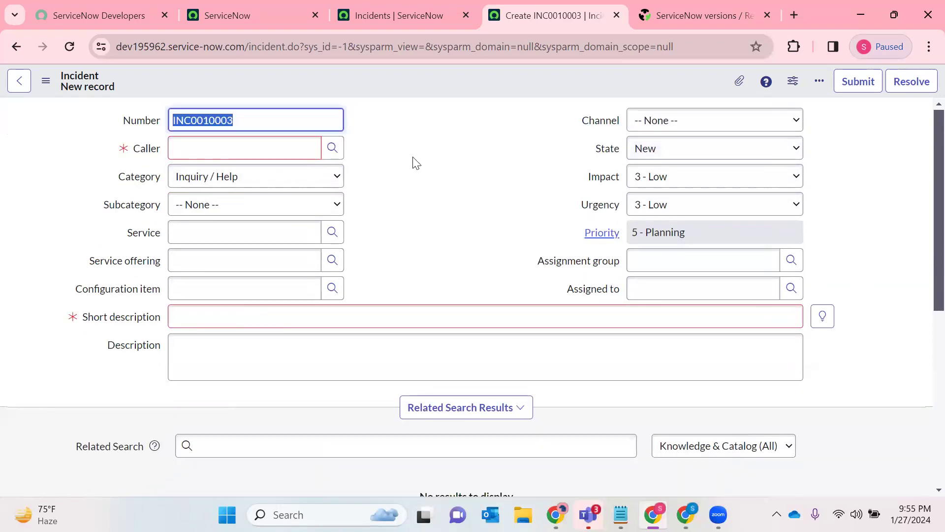
- Open the incident form's Form Layout configuration and close the ServiceNow versions browser tab
left_click(403, 186)
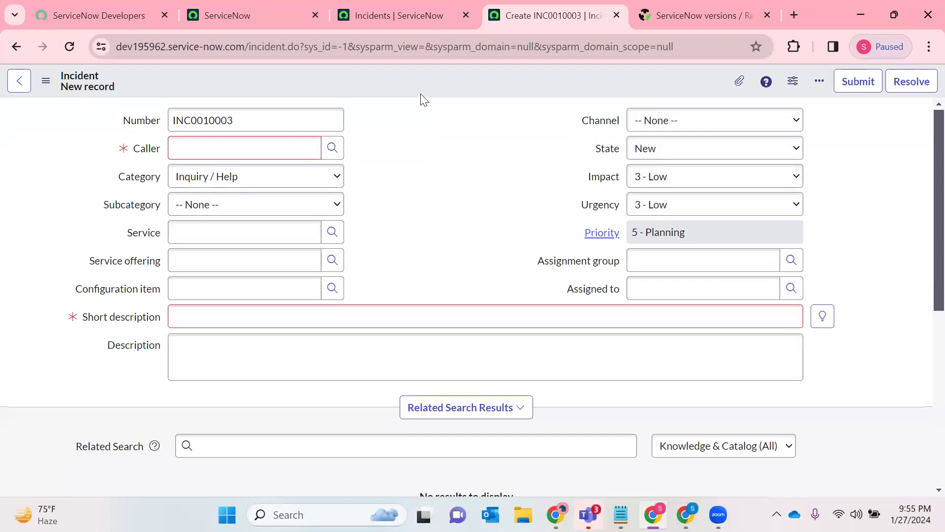
right_click(409, 76)
left_click(354, 78)
right_click(445, 79)
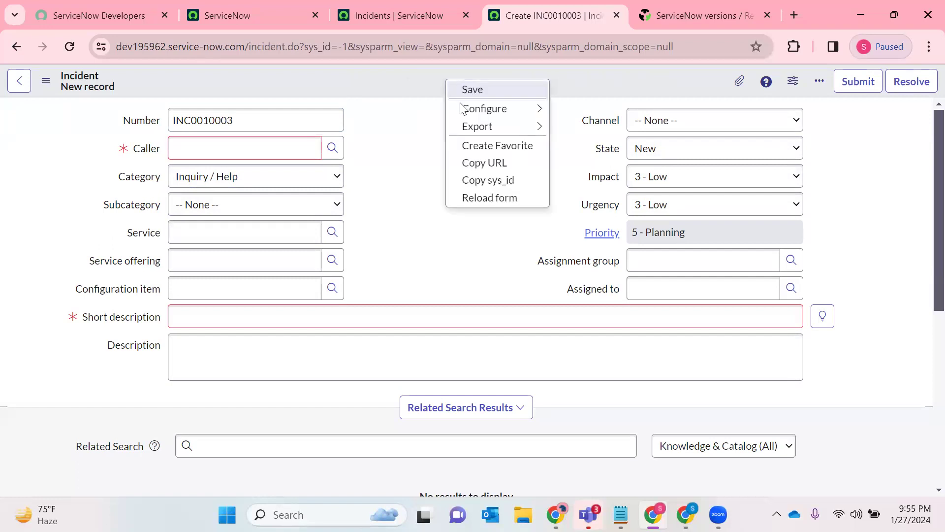
mouse_move(459, 106)
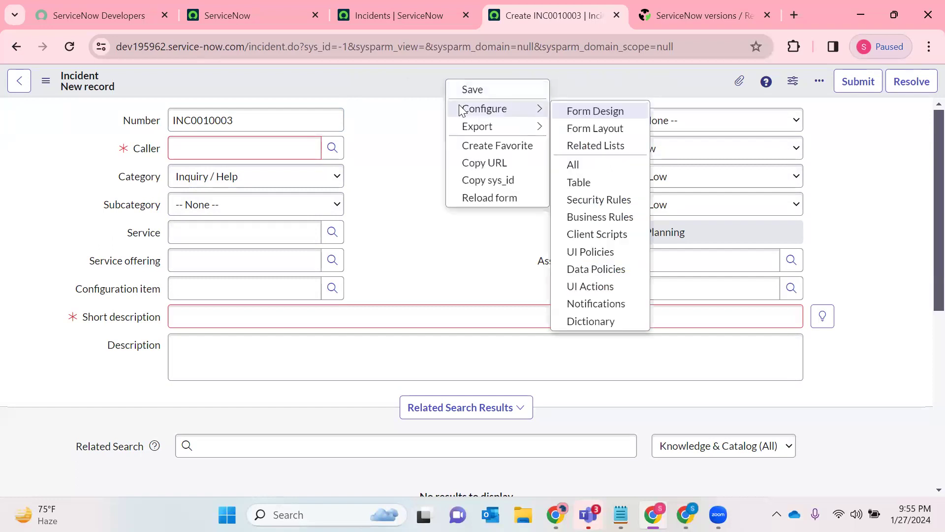
left_click(599, 130)
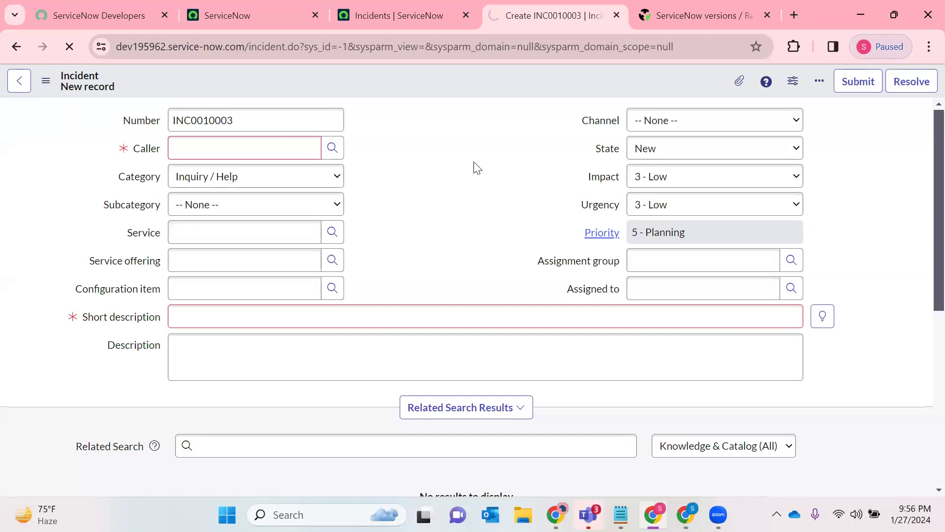
left_click(689, 12)
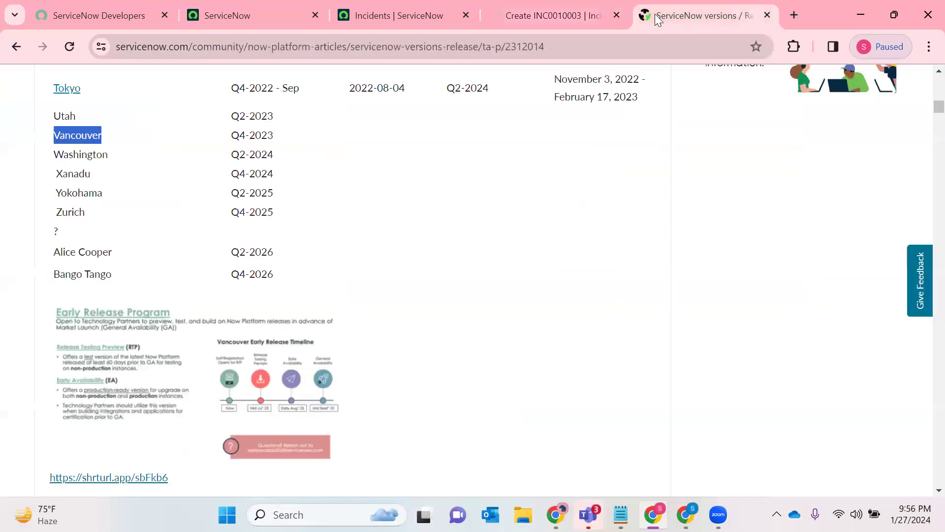
left_click(562, 6)
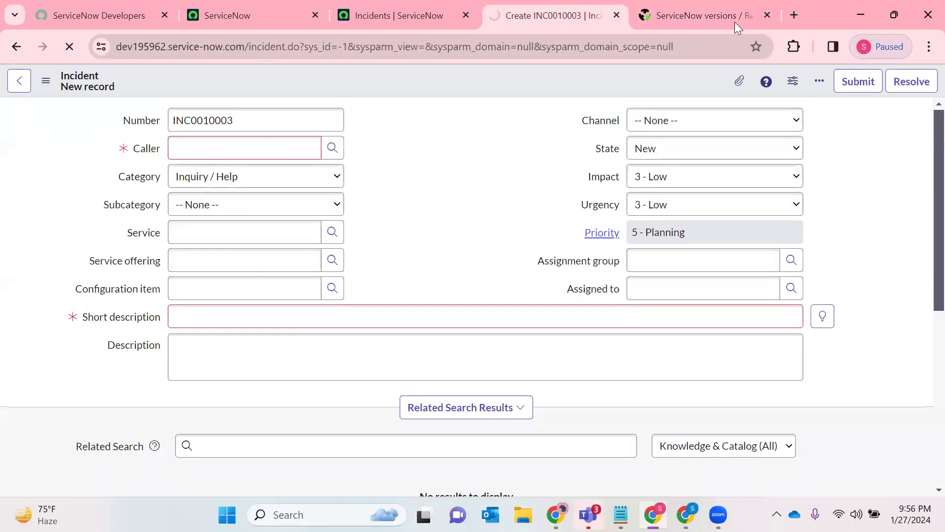
left_click(768, 14)
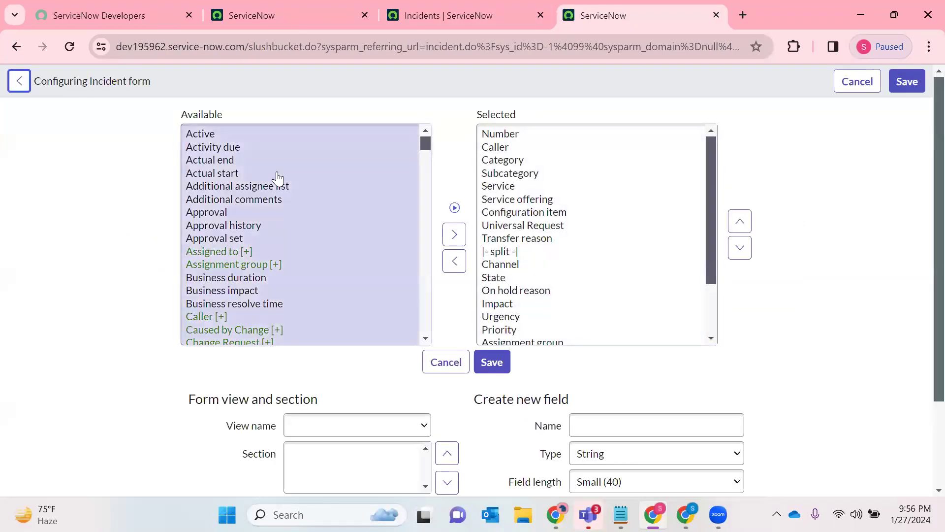
- Create a new String field named Password with Small (40) length and add it to the incident form layout
scroll(536, 271, "down", 2)
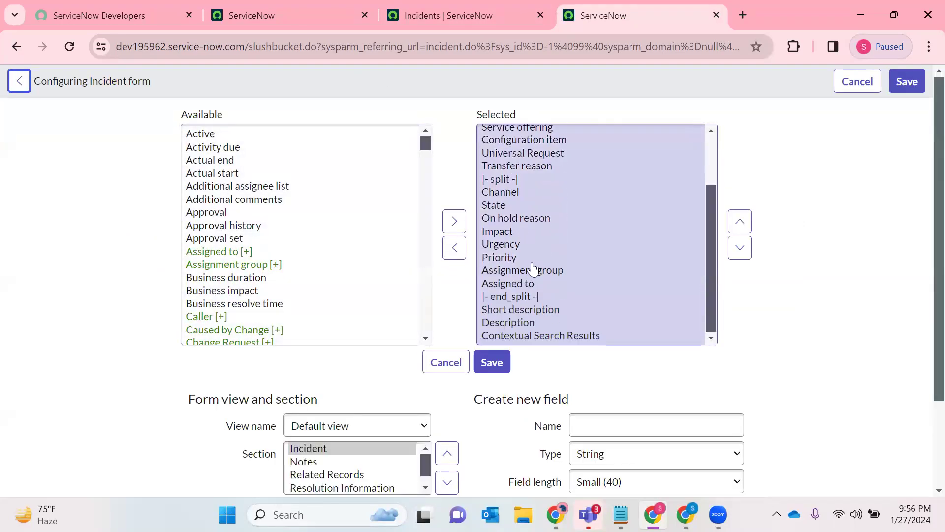
scroll(553, 179, "up", 2)
scroll(640, 320, "down", 5)
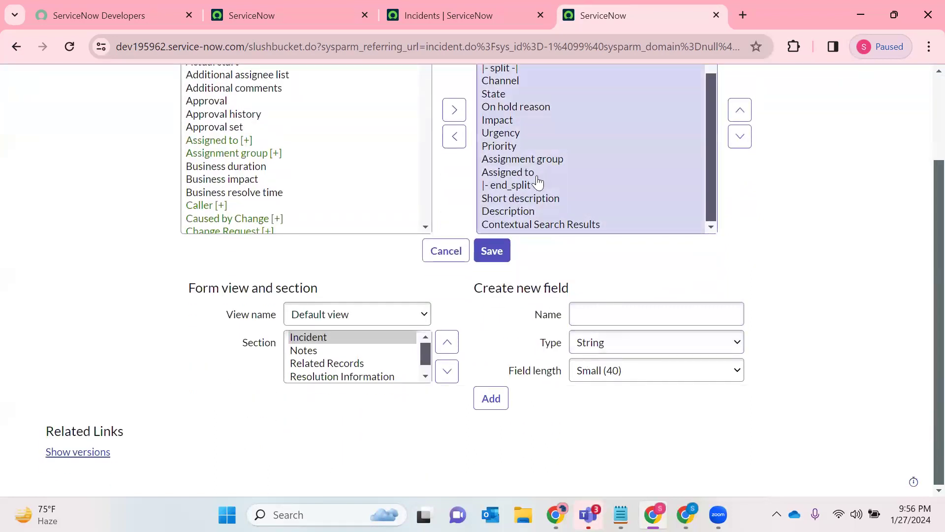
scroll(535, 183, "up", 3)
scroll(538, 215, "down", 3)
left_click(624, 321)
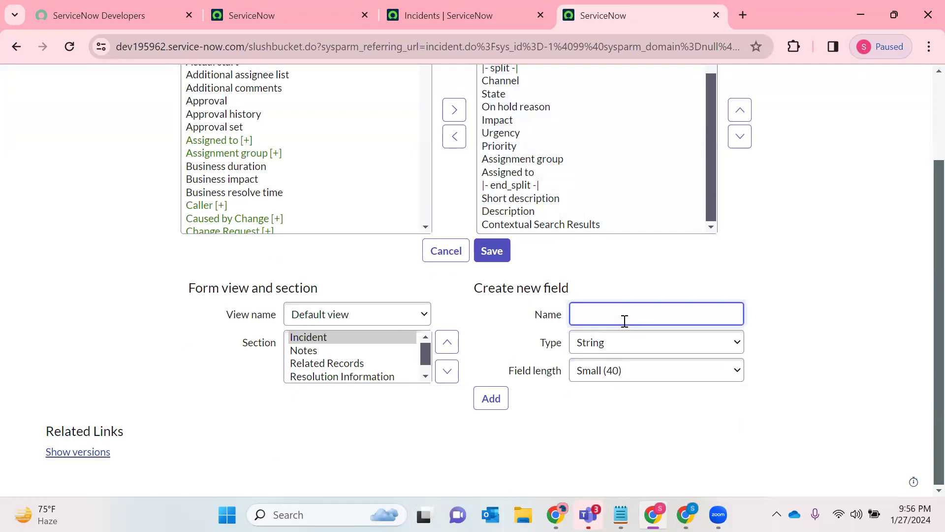
type("Password")
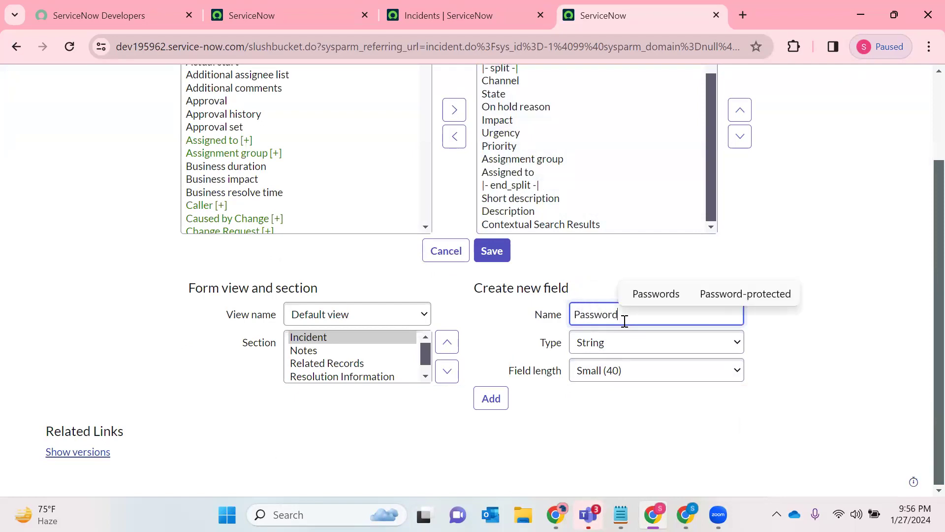
left_click(609, 353)
left_click(612, 354)
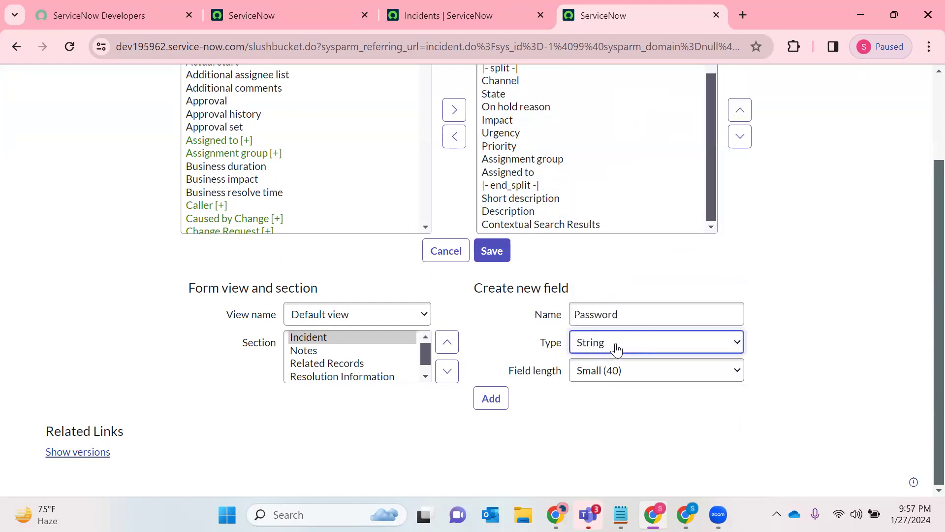
left_click(491, 398)
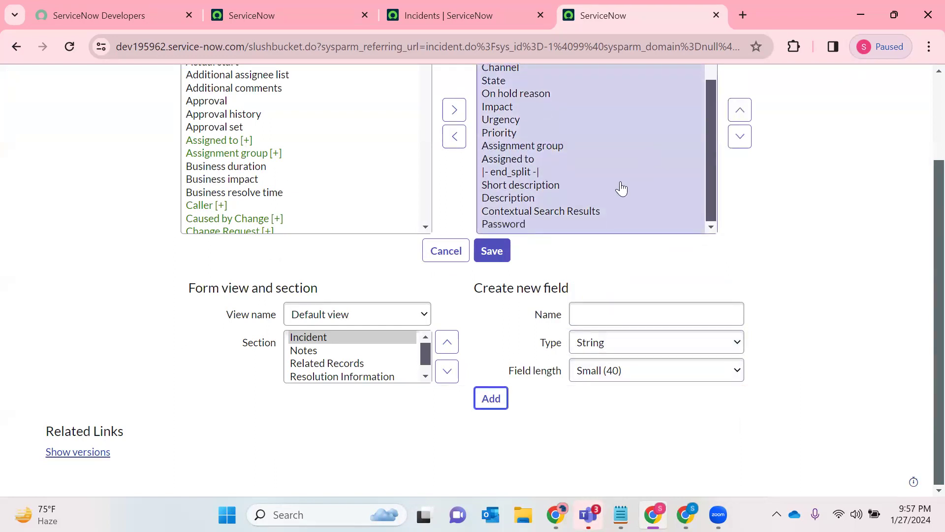
- Move the Password field up to directly below the split marker, above Channel, and save the form layout
left_click(527, 226)
left_click(742, 165)
left_click(742, 165)
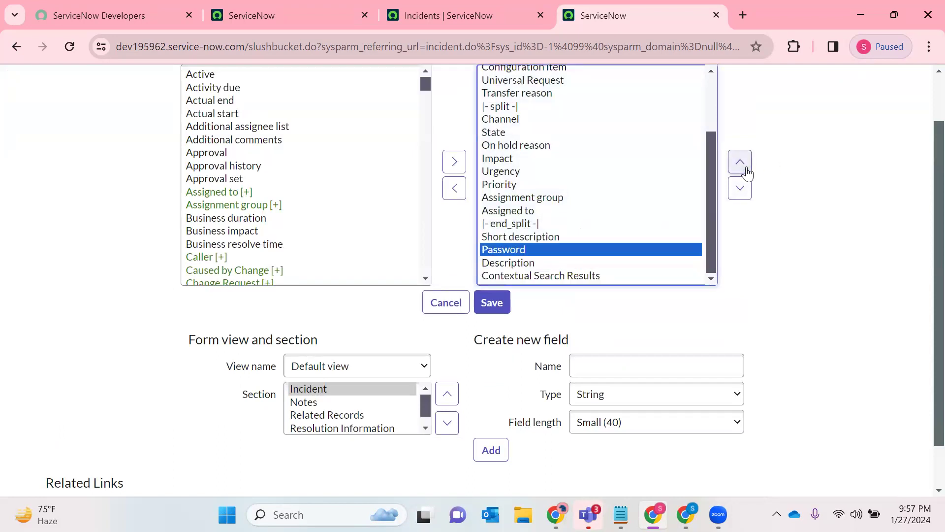
left_click(743, 168)
left_click(743, 168)
left_click(746, 168)
left_click(746, 168)
left_click(746, 168)
left_click(746, 168)
left_click(746, 168)
left_click(747, 168)
left_click(747, 169)
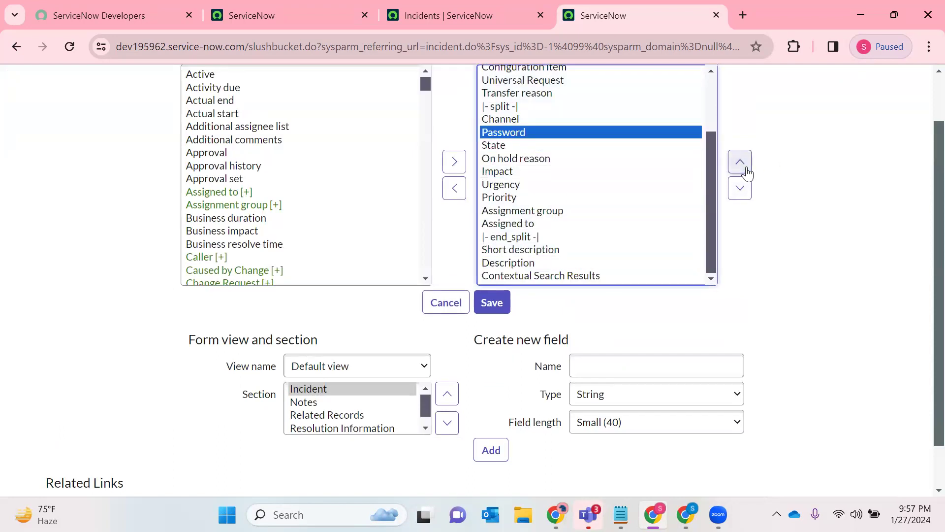
left_click(747, 168)
scroll(594, 166, "up", 3)
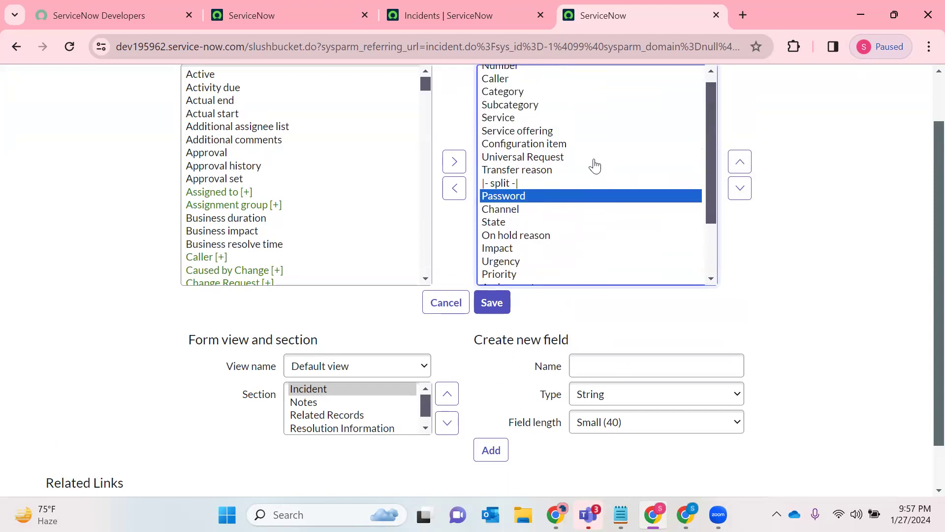
scroll(594, 166, "down", 3)
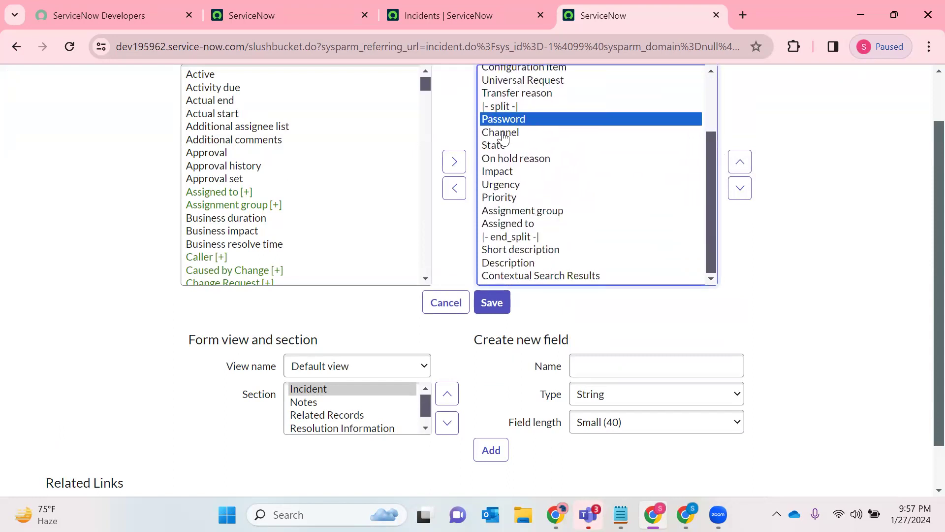
left_click(503, 306)
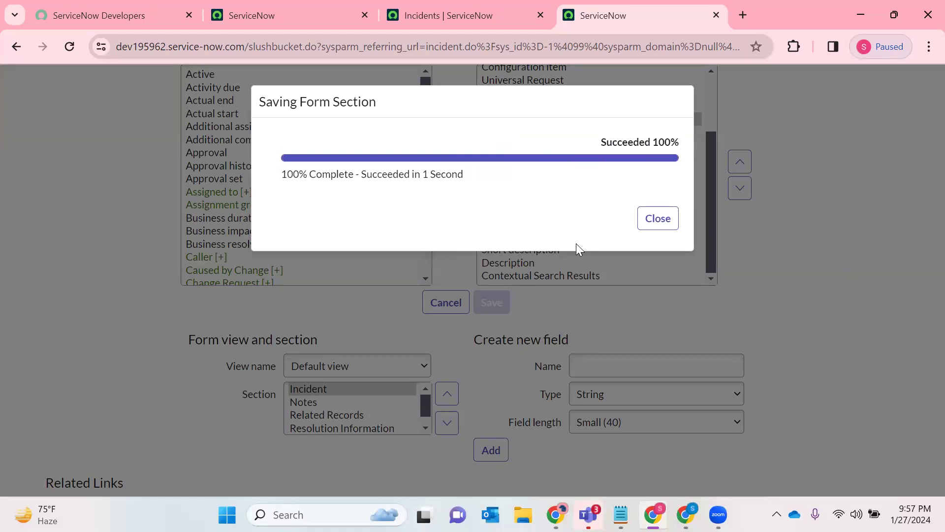
left_click(659, 218)
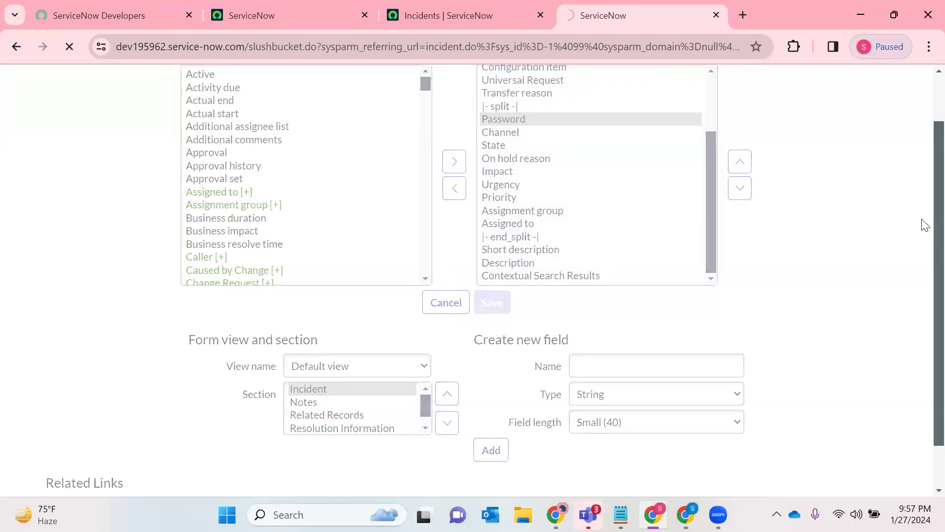
- Make the incident form's Password field mandatory in its dictionary entry and update the entry
left_click(703, 125)
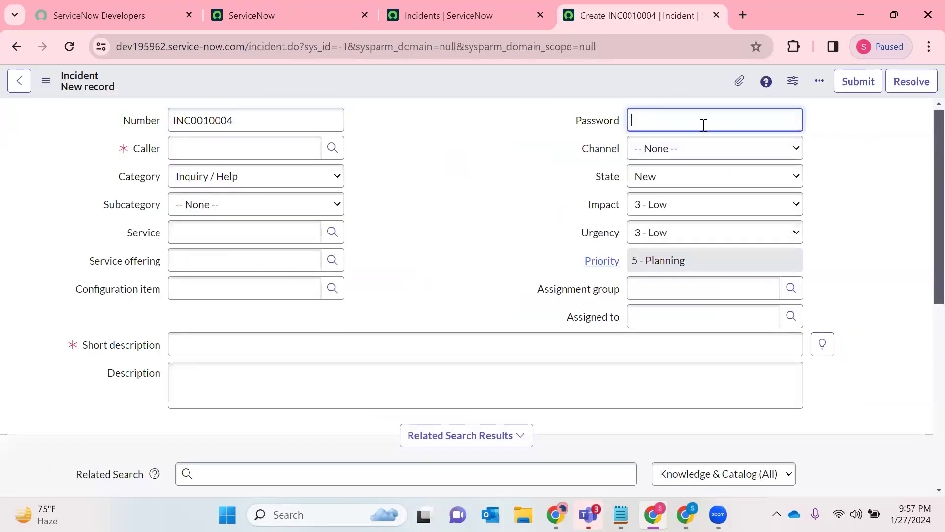
right_click(597, 124)
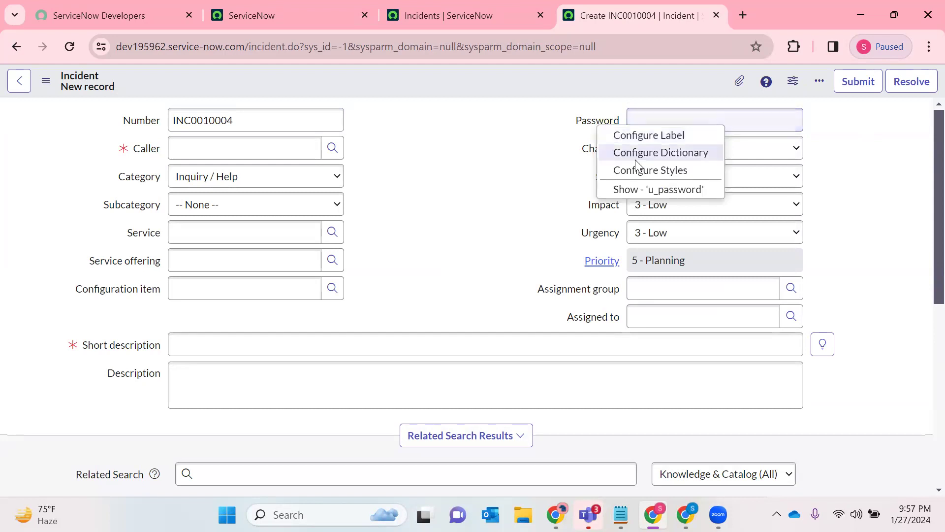
left_click(678, 153)
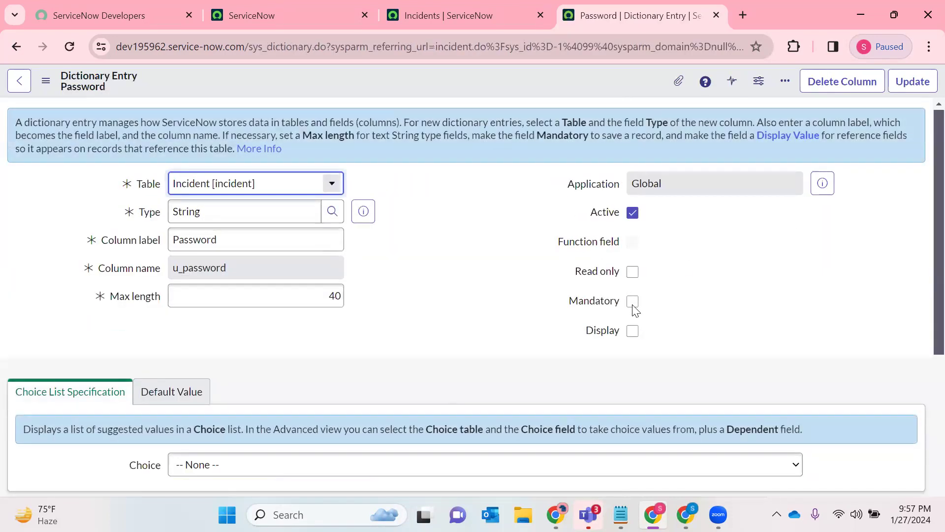
left_click(632, 301)
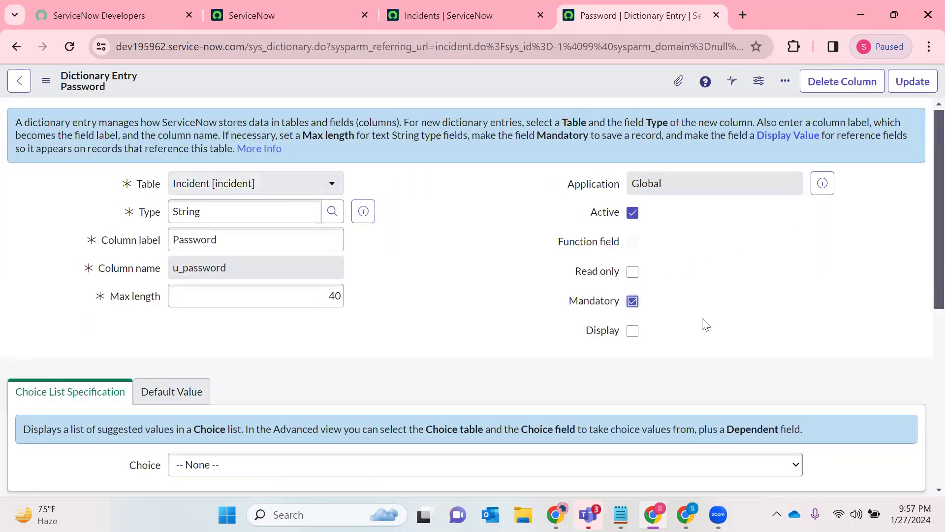
left_click(903, 84)
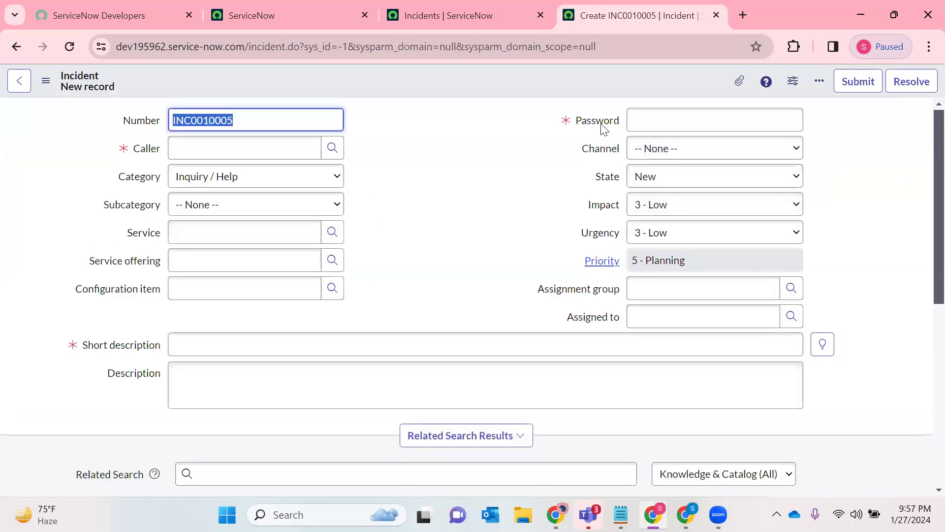
- Reopen the Password field's dictionary entry, review its column name, maximum length and mandatory setting, and return to the incident form
right_click(604, 126)
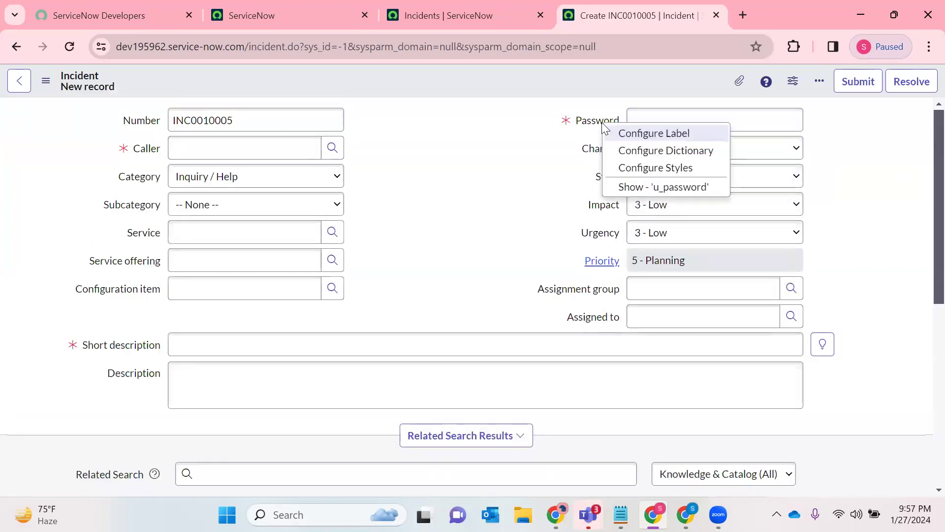
left_click(627, 152)
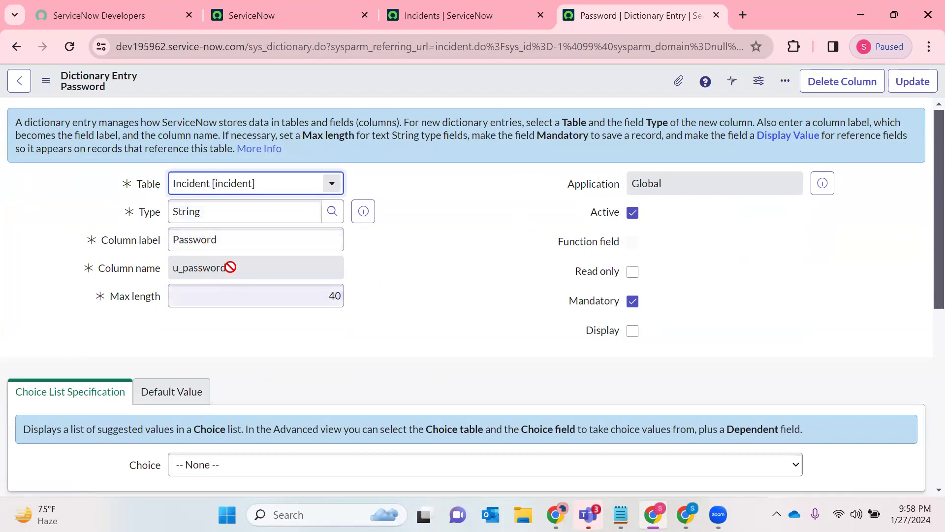
double_click(207, 264)
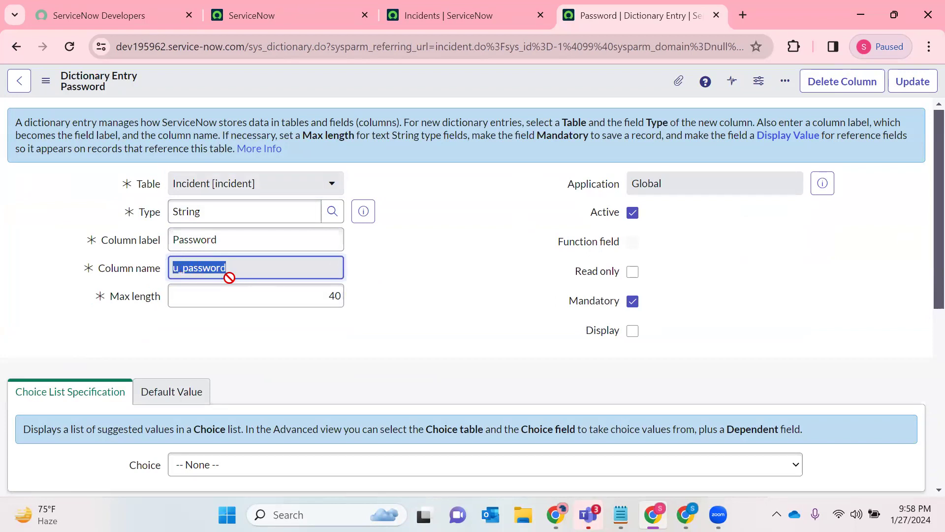
scroll(420, 241, "down", 4)
scroll(419, 241, "up", 3)
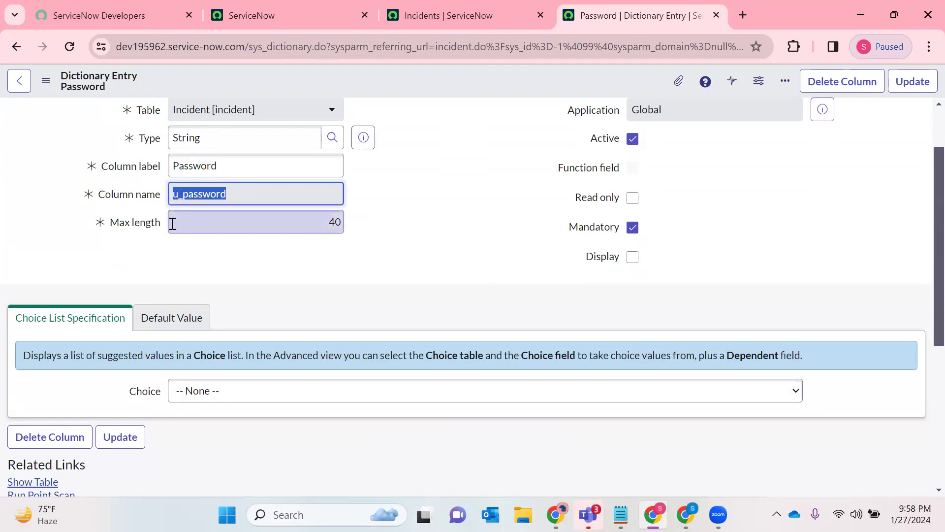
left_click(471, 211)
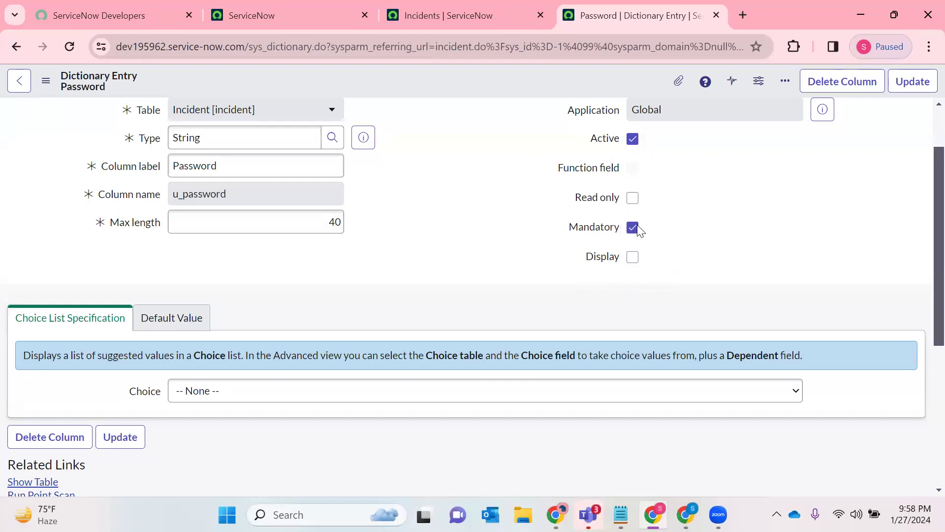
left_click(910, 82)
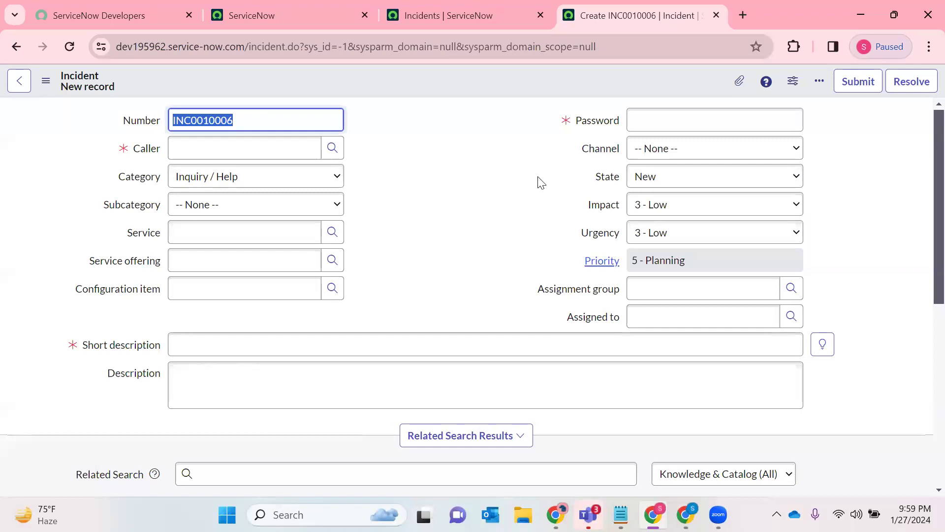
- Open the incident form's Client Scripts configuration and start a new client script record
left_click(585, 144)
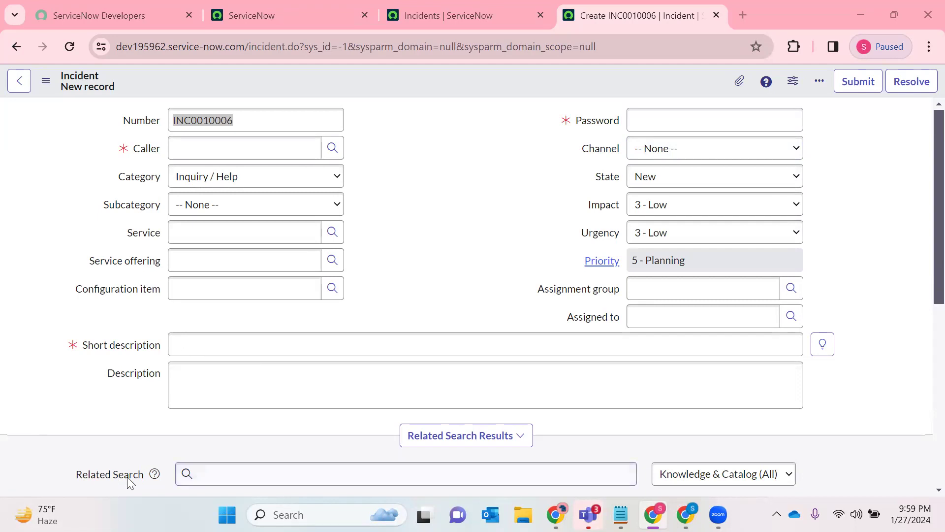
left_click(389, 335)
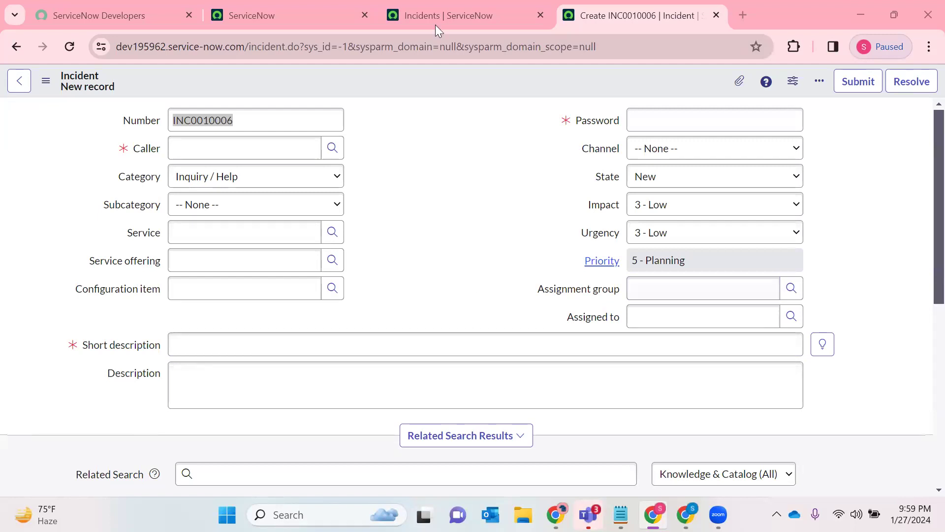
right_click(433, 75)
mouse_move(479, 110)
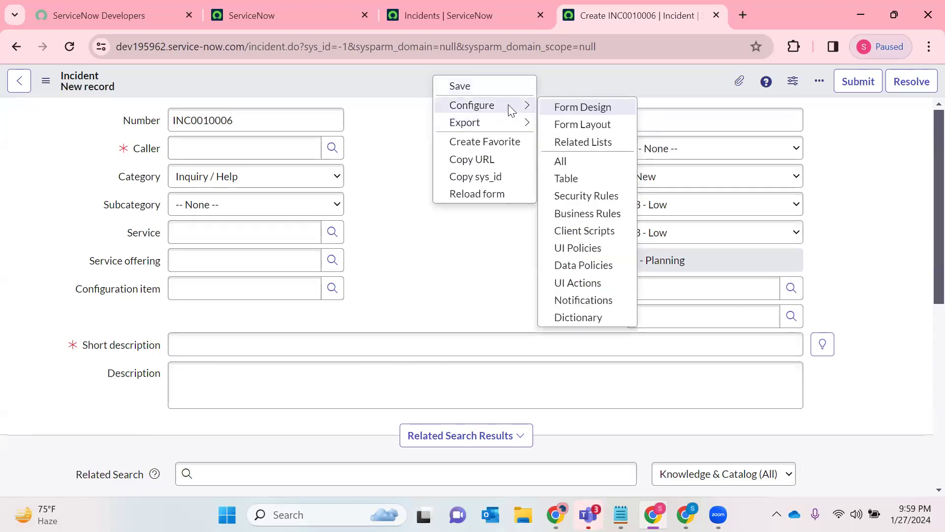
left_click(453, 237)
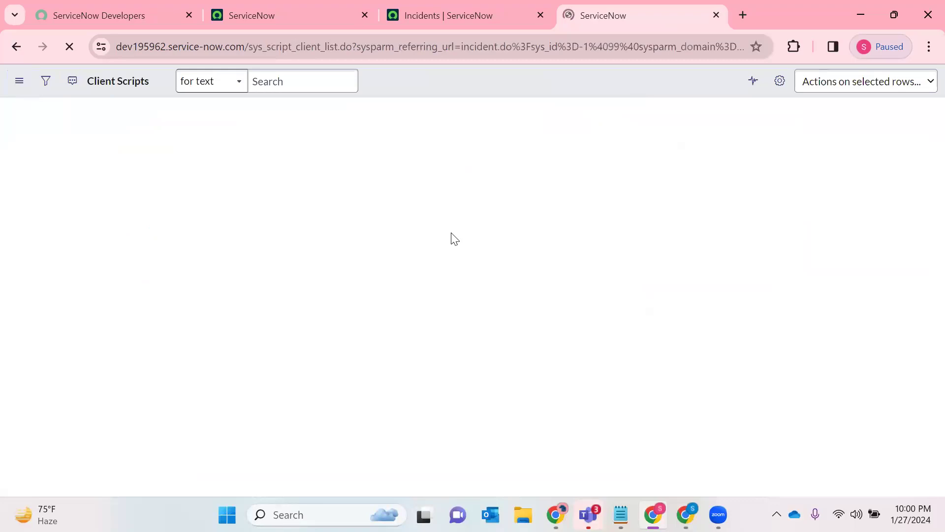
left_click(919, 81)
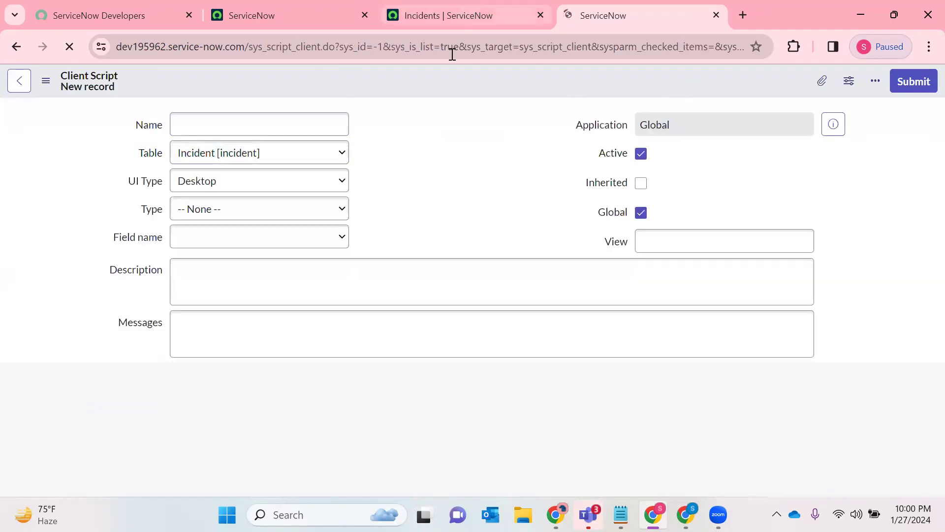
- Open a new incident from the incident list in the other browser tab and examine its Configuration item and Service fields
left_click(452, 16)
left_click(919, 81)
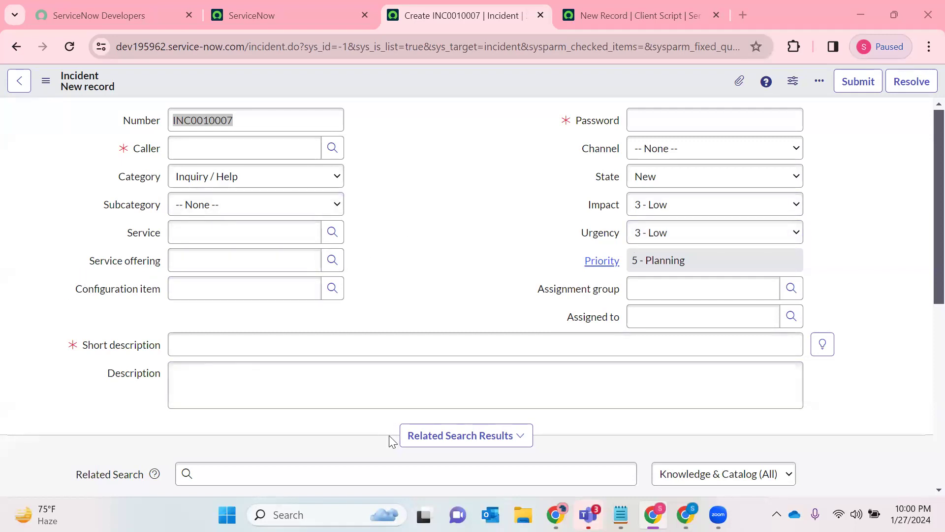
left_click(295, 286)
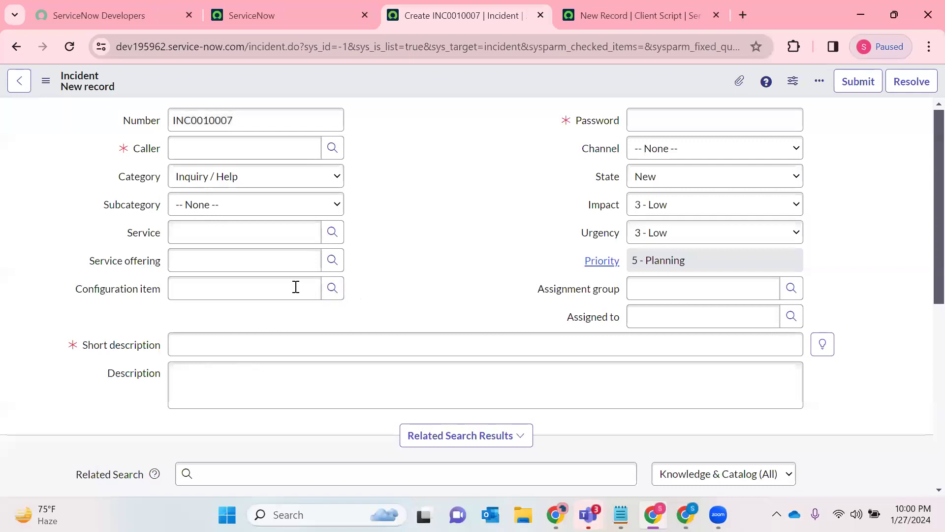
left_click_drag(296, 287, 110, 289)
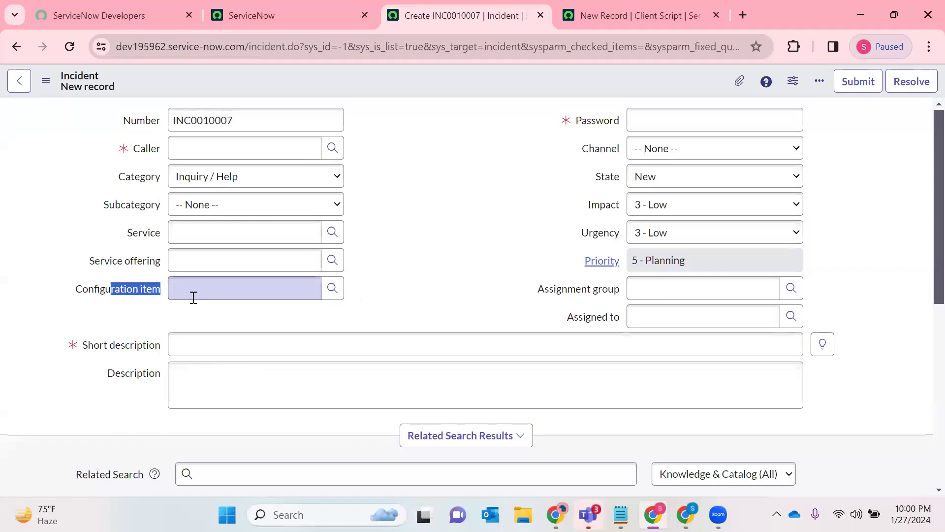
left_click(396, 298)
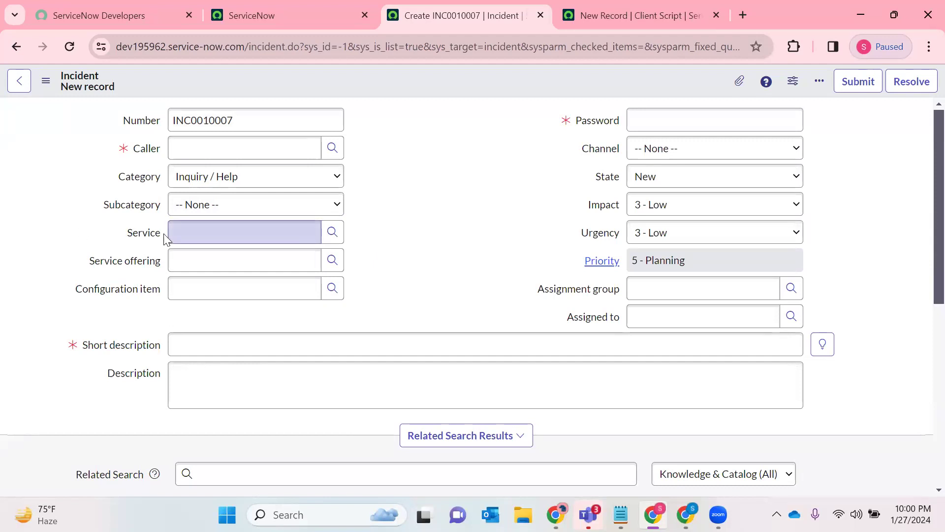
left_click_drag(127, 238, 157, 236)
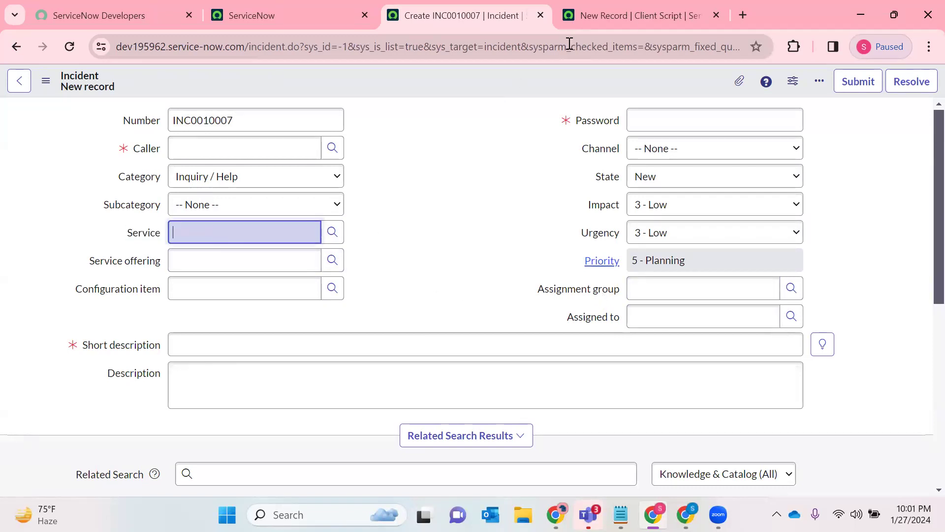
- Return to the new client script record, name it 27January and leave its UI Type at Desktop
left_click(586, 16)
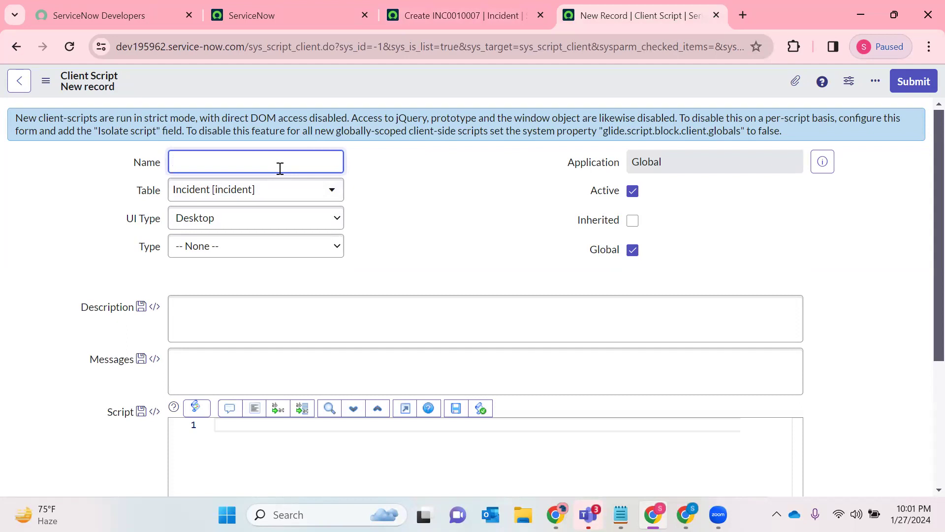
type("27January")
left_click(221, 219)
left_click(234, 266)
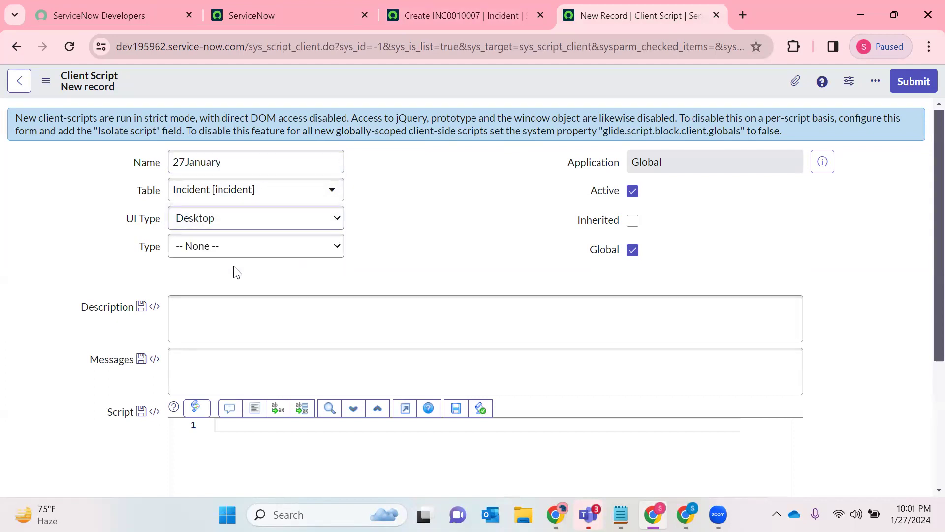
- Set the client script's UI Type to All and its Type to onLoad
left_click(233, 226)
left_click(200, 263)
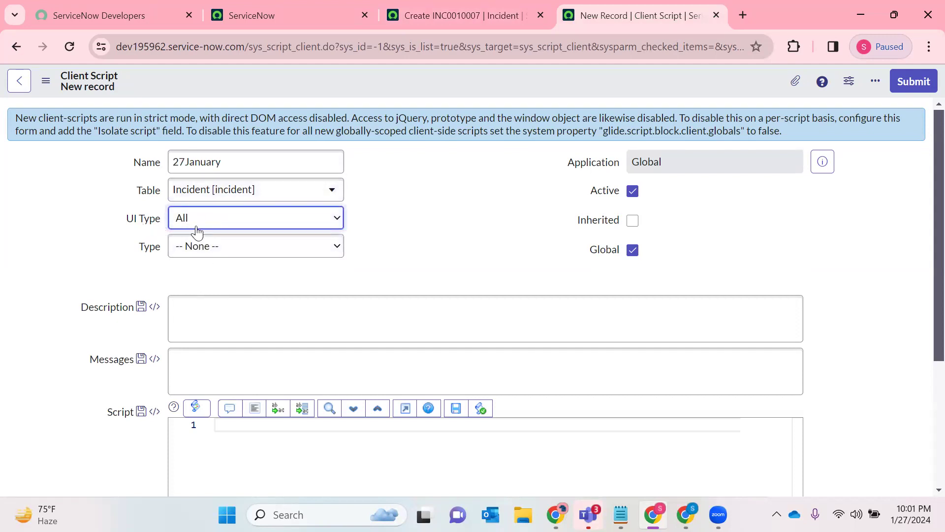
left_click(188, 252)
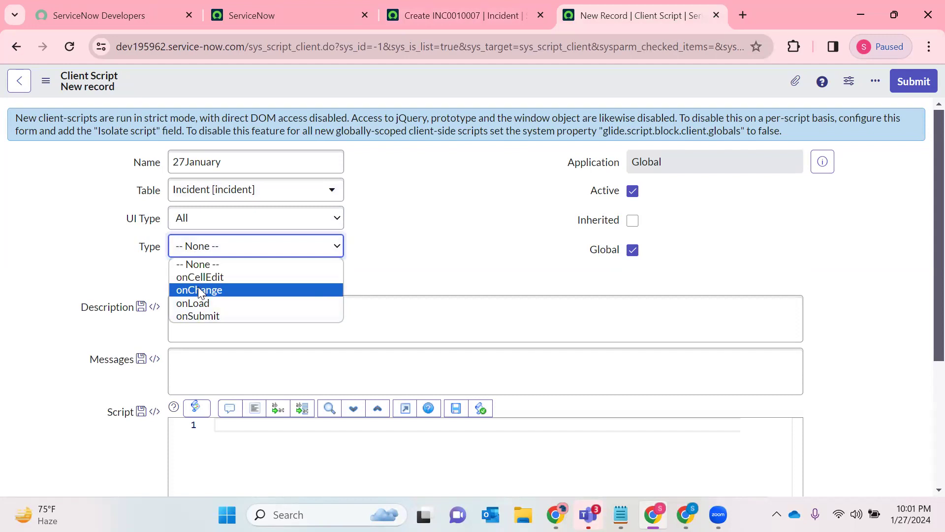
left_click(192, 304)
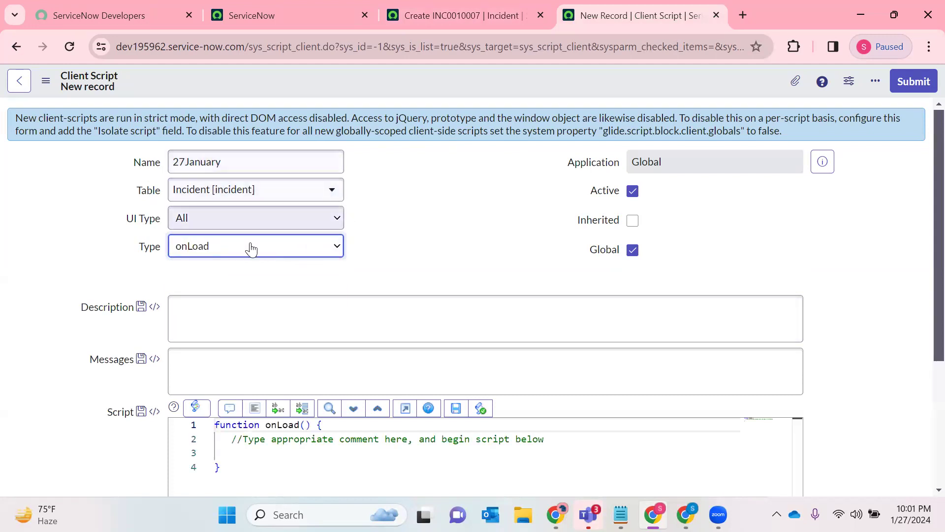
left_click(181, 248)
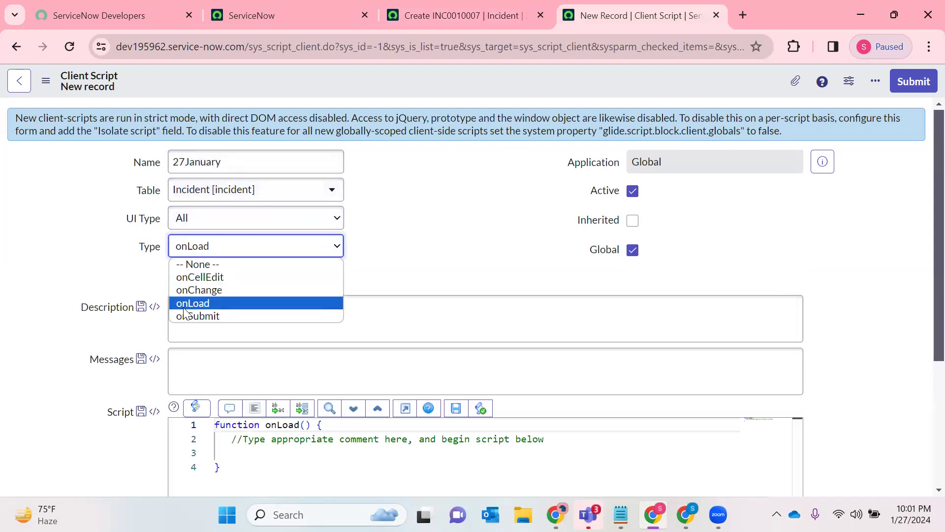
left_click(437, 246)
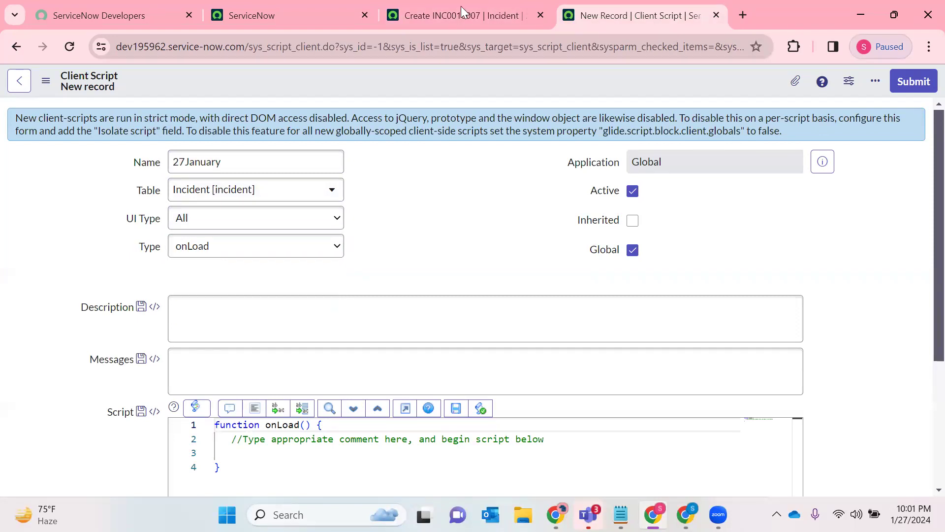
- Begin the script body on the empty line below the comment in the onLoad function with g_form
scroll(460, 230, "down", 3)
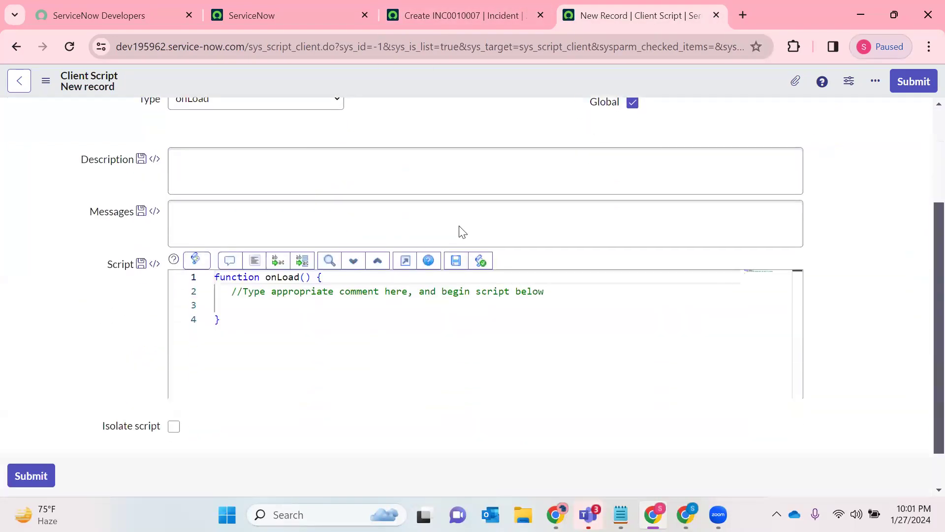
left_click(318, 313)
left_click(273, 286)
double_click(246, 274)
left_click(249, 292)
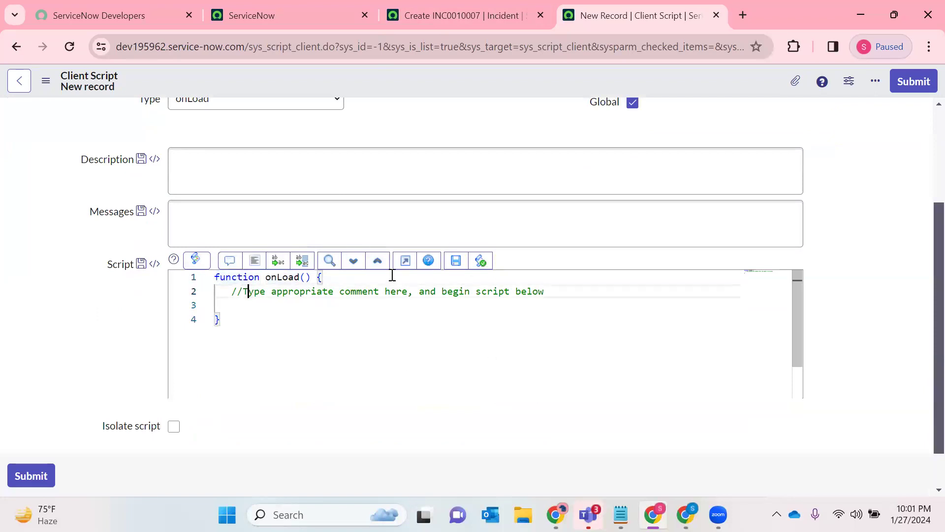
left_click(291, 305)
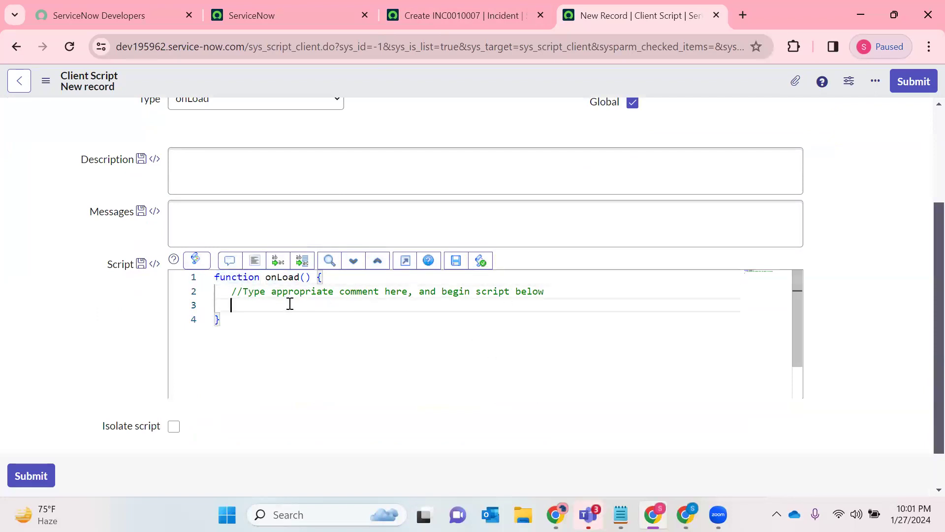
type("g")
type("rm")
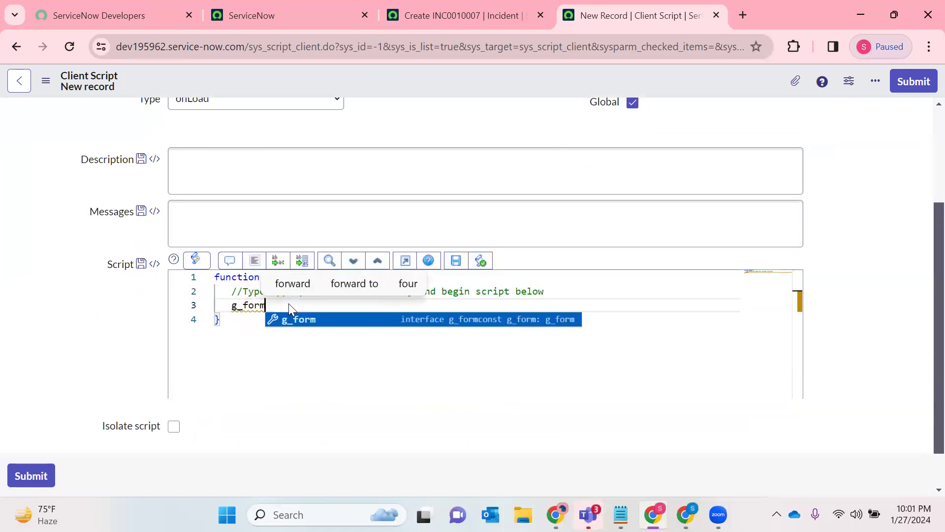
type(".")
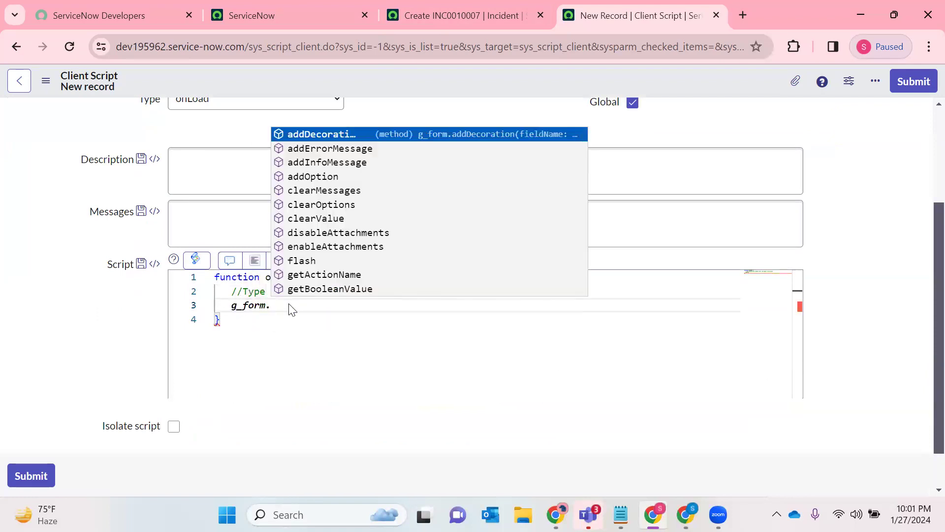
- Review the list of methods available for the g_form object in the script editor
key("Left")
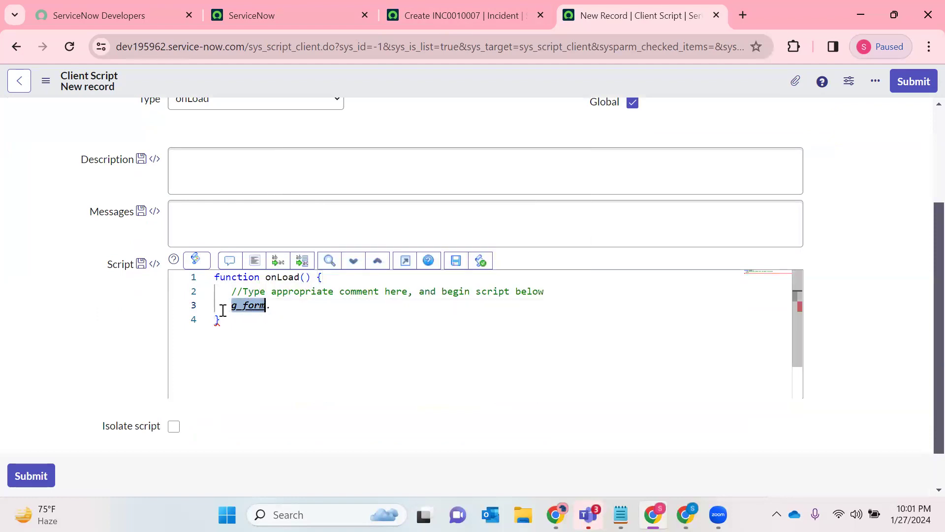
left_click(274, 307)
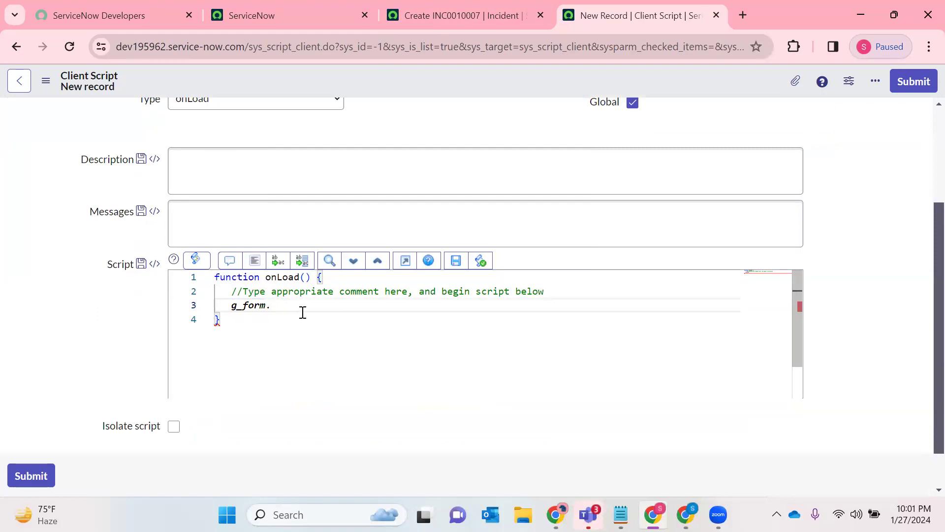
type(".")
scroll(348, 229, "down", 15)
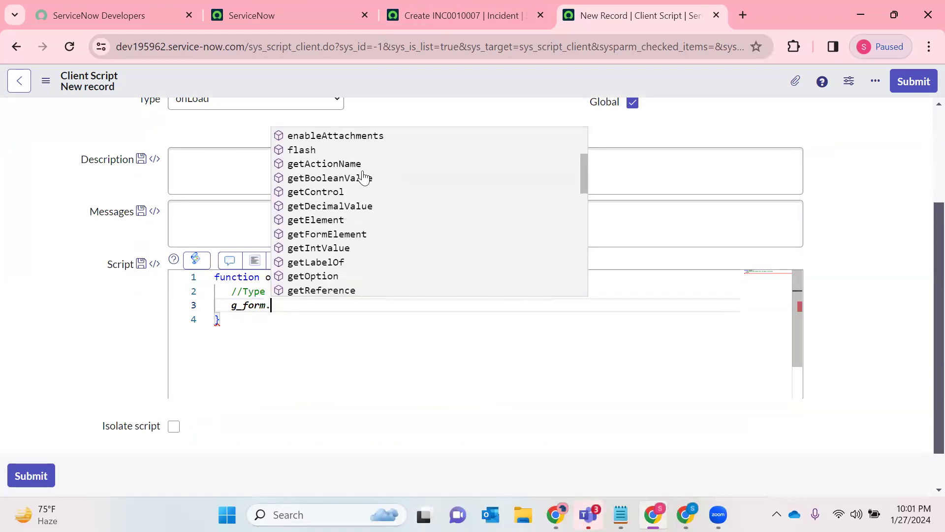
scroll(339, 272, "up", 15)
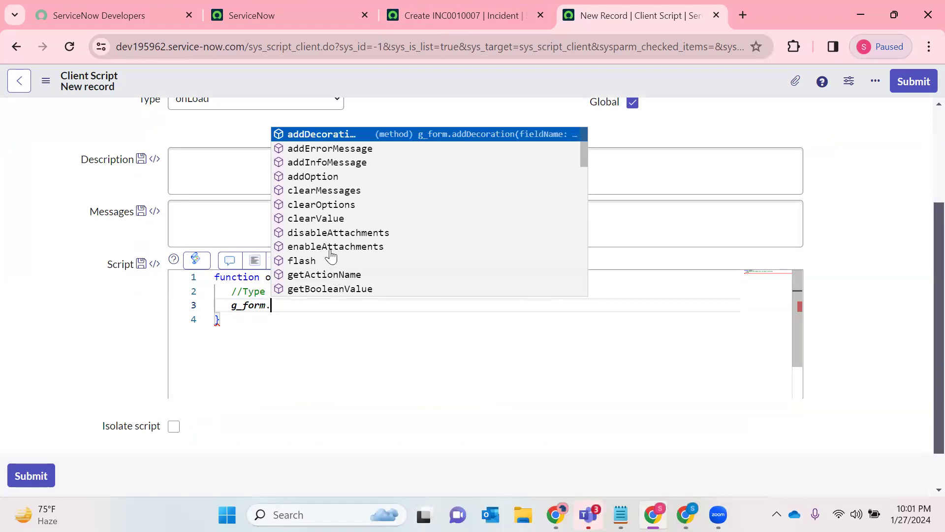
- Check the new incident form, then extend the script line to g_form.setReadOnly('') with an empty field-name argument
left_click(522, 15)
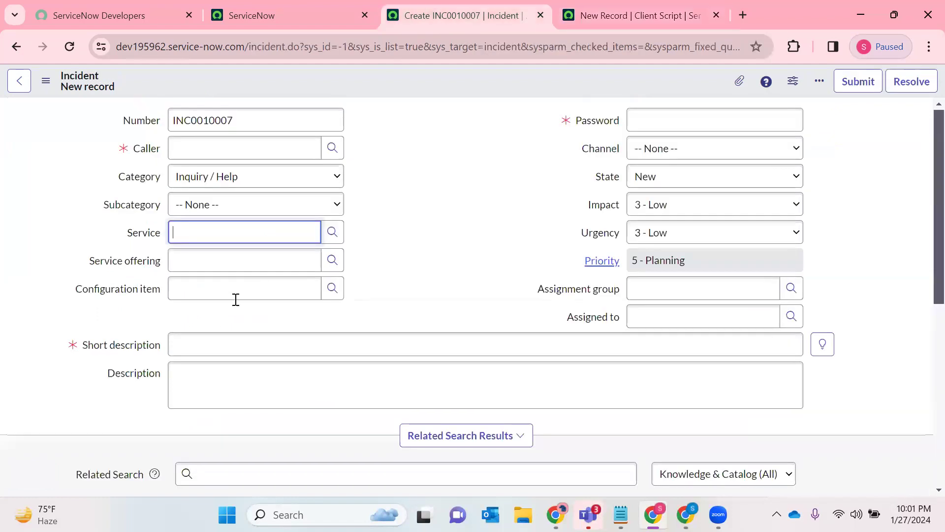
left_click(656, 7)
type("setReadOnly")
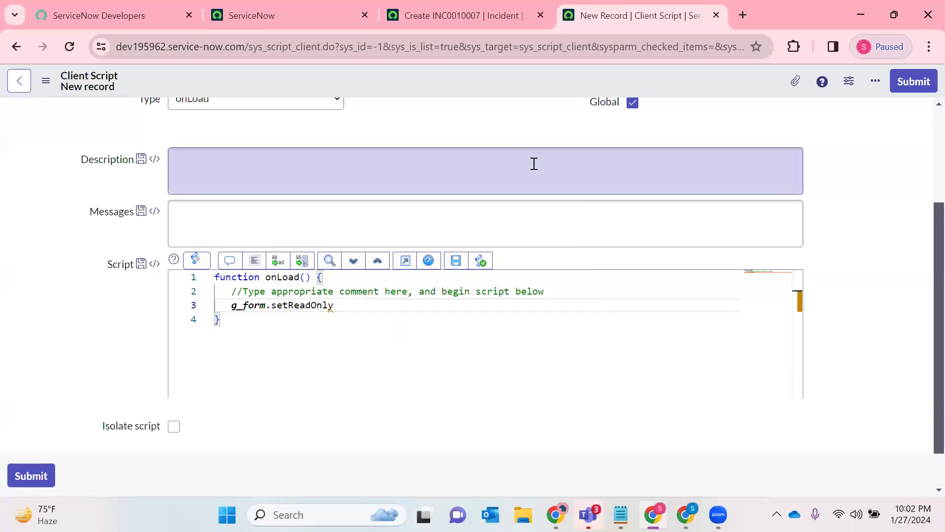
type("('")
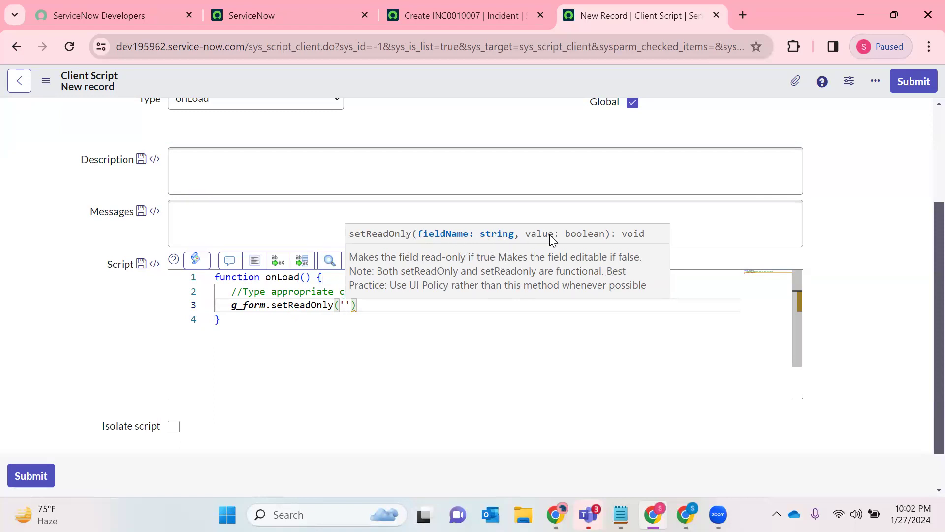
- Copy the Configuration item's field name from its dictionary info and insert cmdb_ci as the setReadOnly argument
left_click(499, 7)
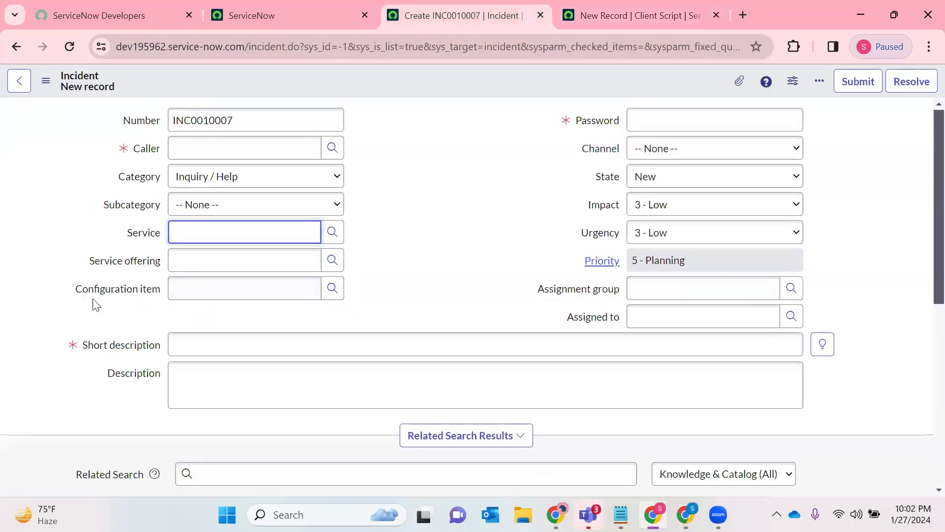
left_click(121, 289)
right_click(125, 289)
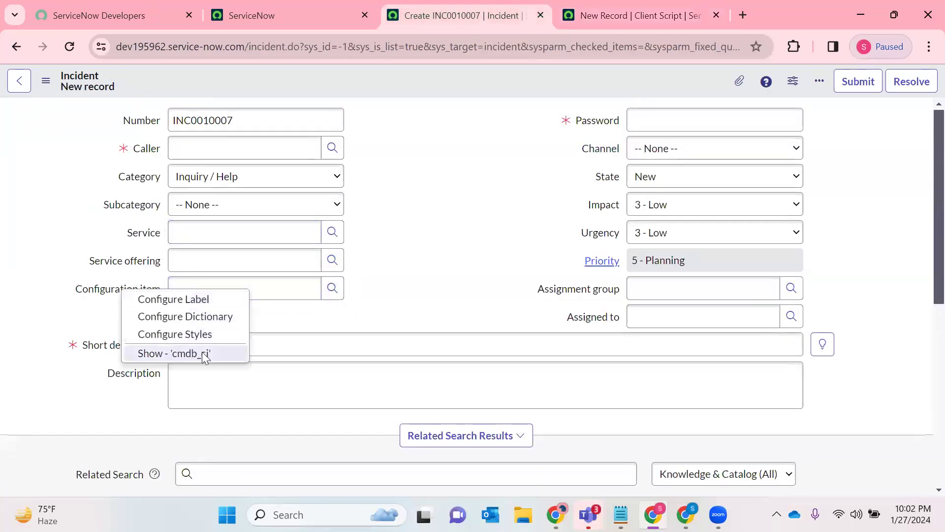
left_click(202, 352)
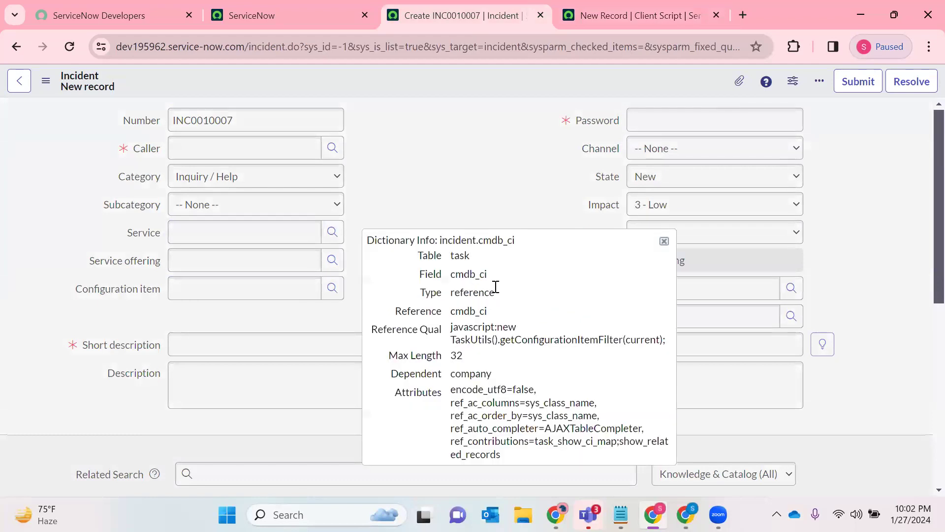
double_click(467, 274)
key("ctrl+c")
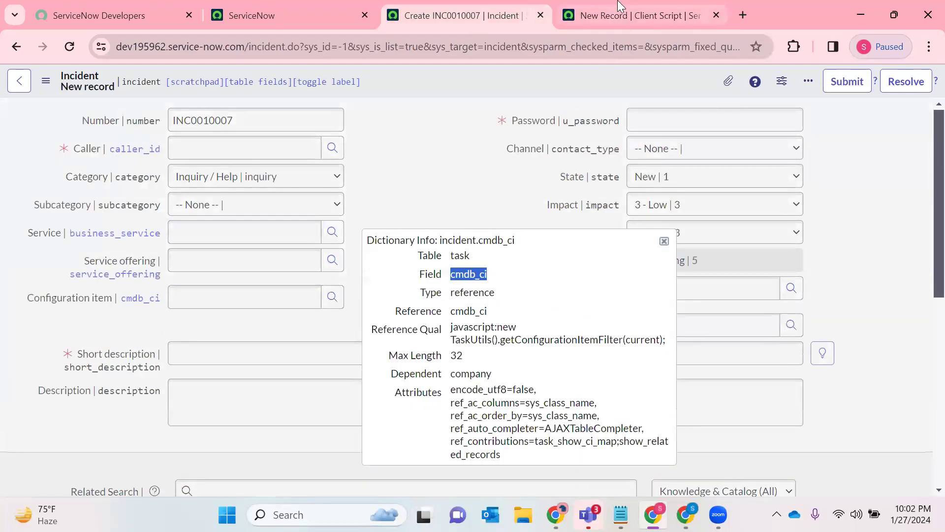
left_click(620, 5)
key("ctrl+v")
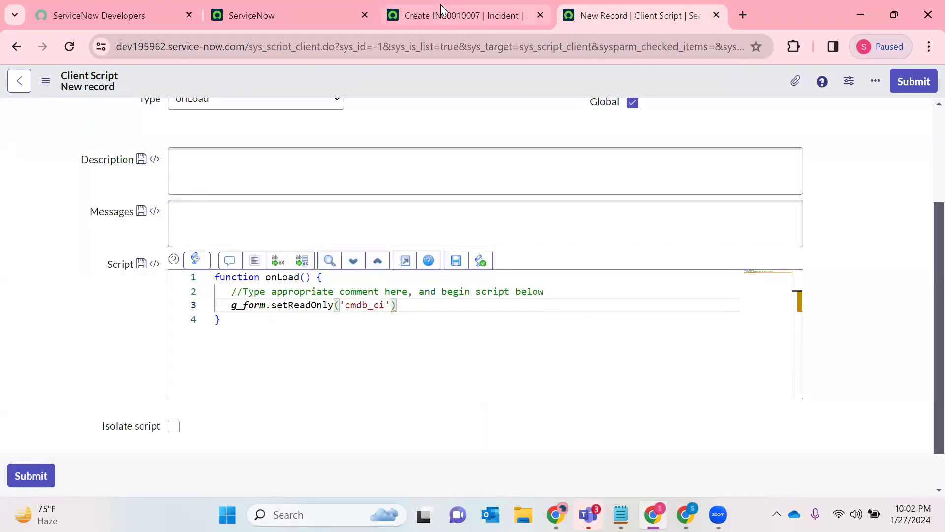
- Close the dictionary info on the incident form, compare the Configuration item label with its field name, and return to the script
left_click(490, 20)
left_click(664, 242)
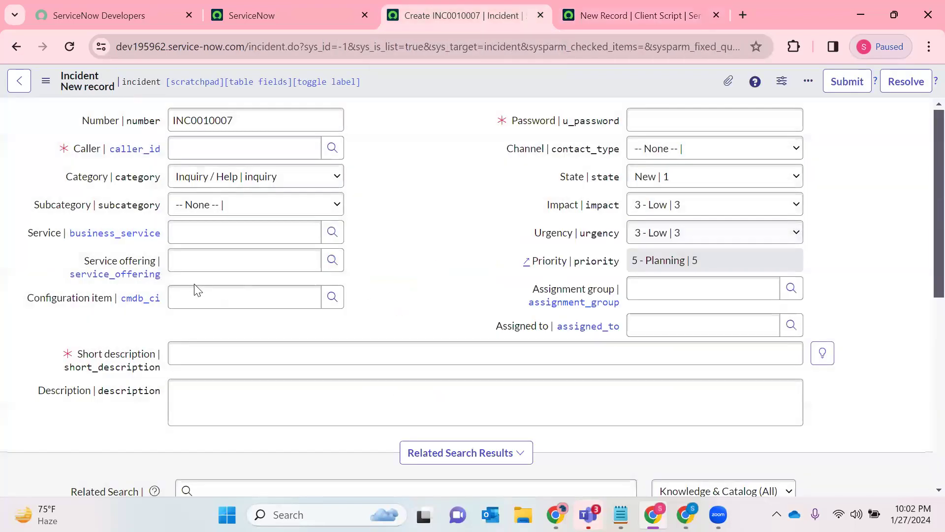
left_click_drag(112, 304, 26, 300)
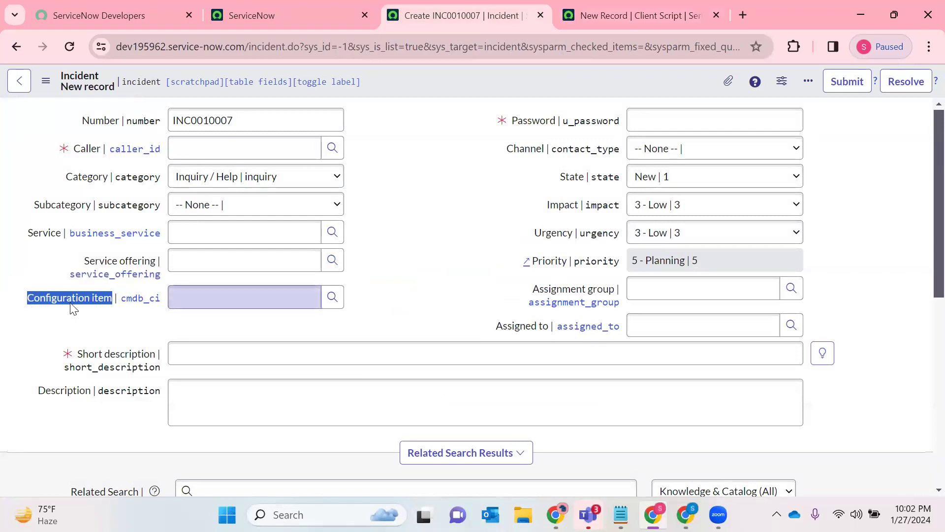
left_click_drag(154, 301, 117, 301)
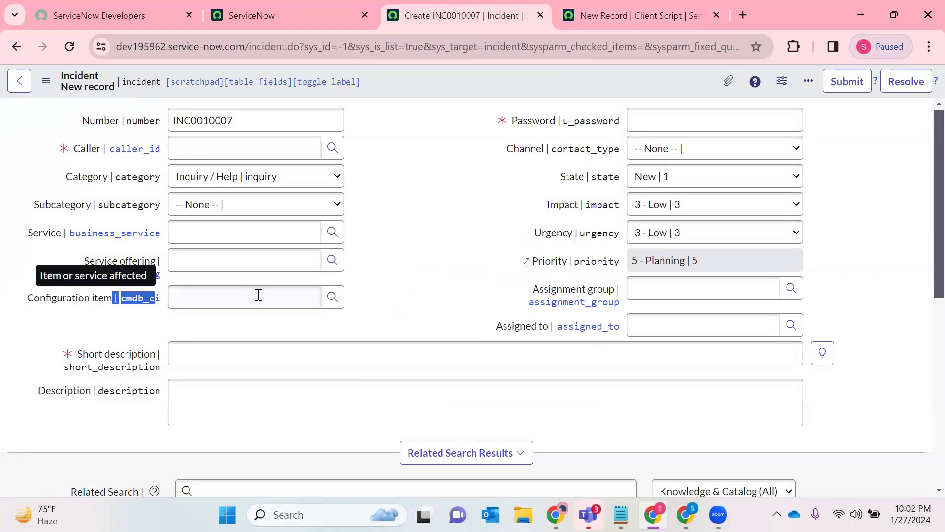
key("ctrl+Tab")
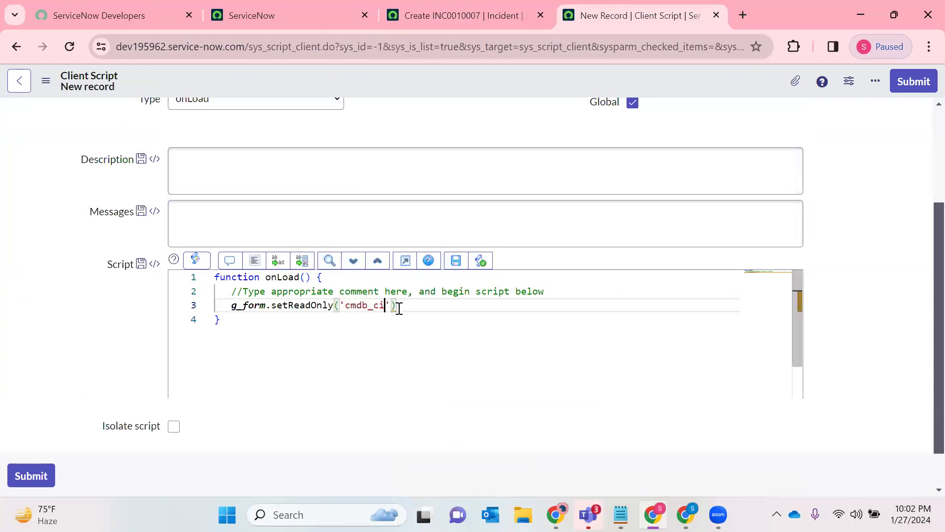
- Complete the setReadOnly('cmdb_ci') statement with the value true and a semicolon, and check the read-only Priority field on the incident form
type(",true)")
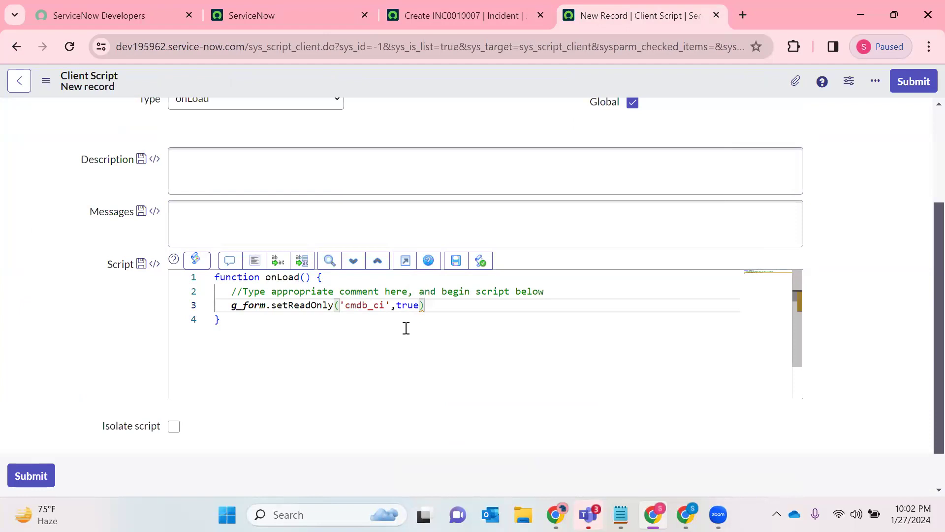
type(";")
key("Return")
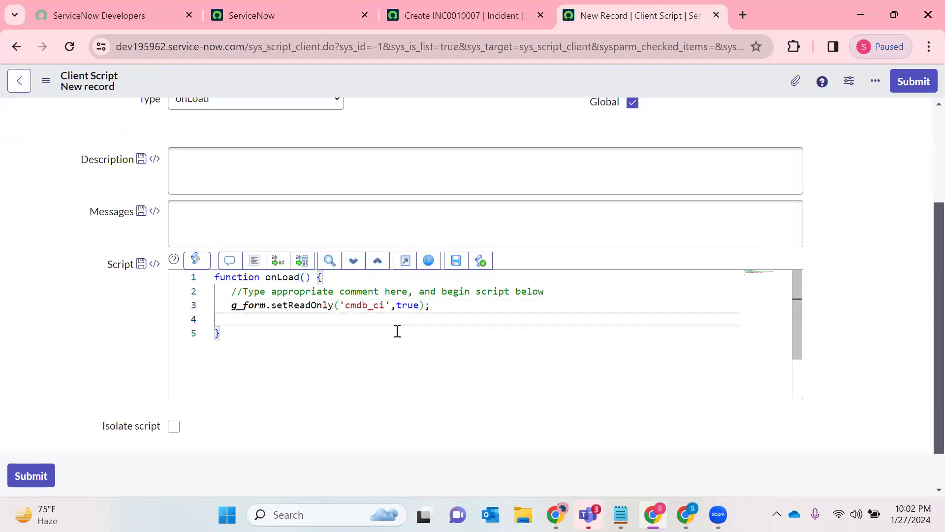
double_click(408, 306)
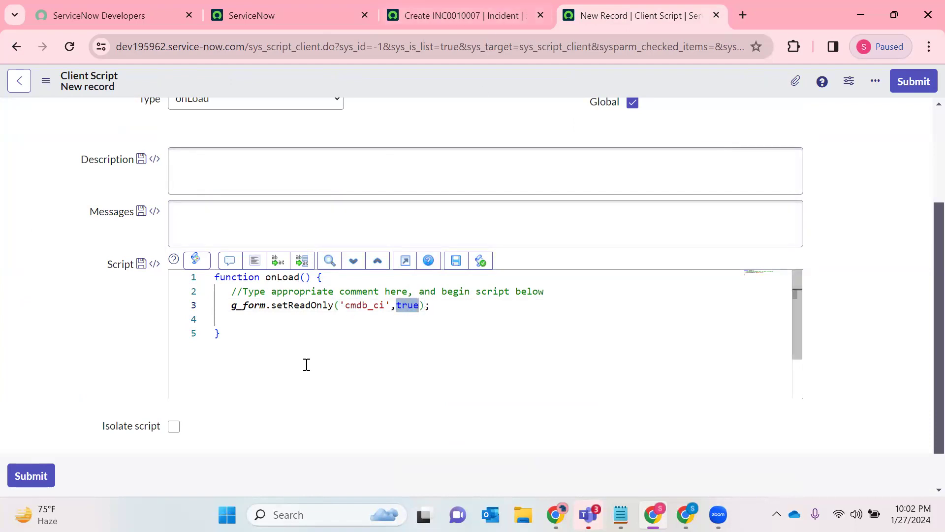
left_click(510, 32)
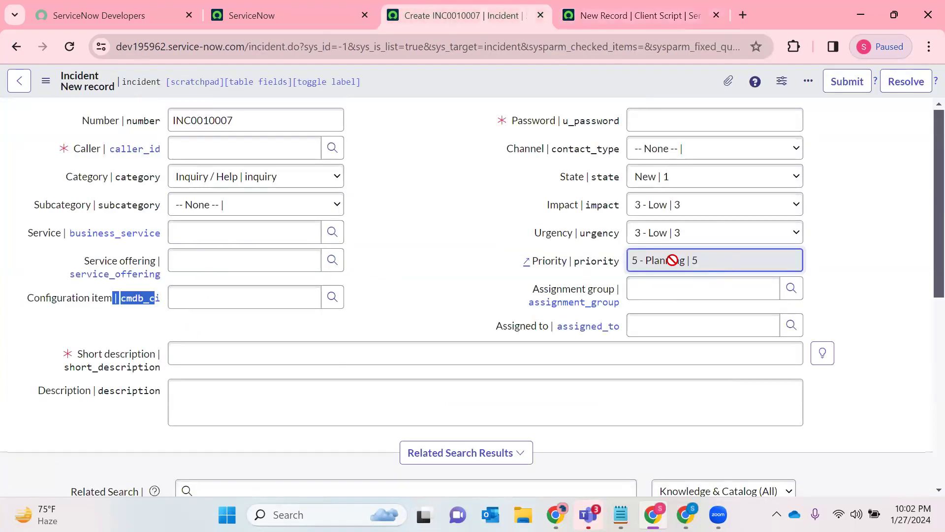
- Add a new script line below the setReadOnly statement that starts the call g_form.setMandatory('
left_click(698, 9)
left_click(455, 302)
key("Return")
type("g_for")
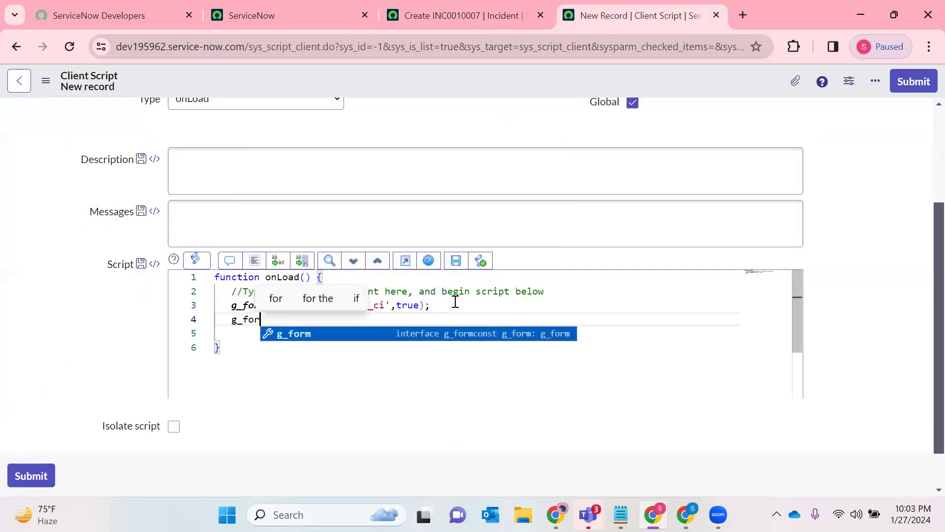
type("m.se")
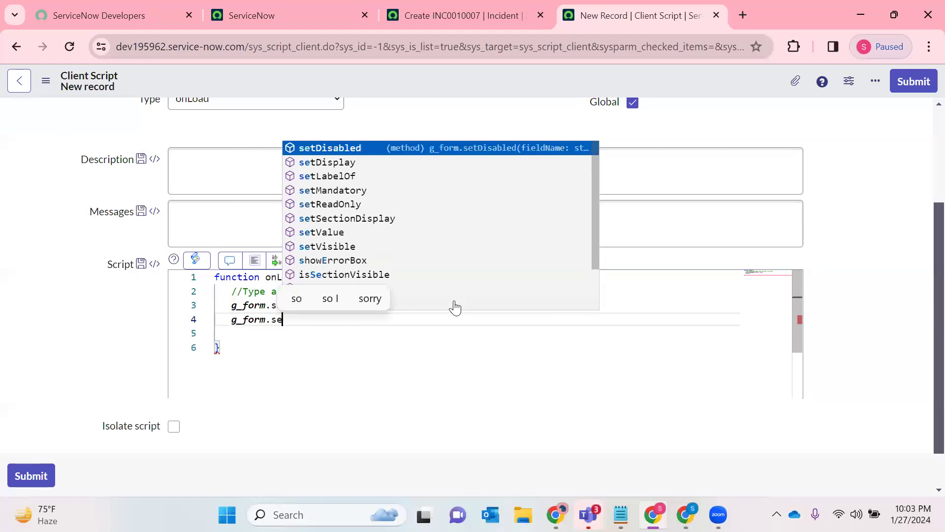
type("tMandatory('")
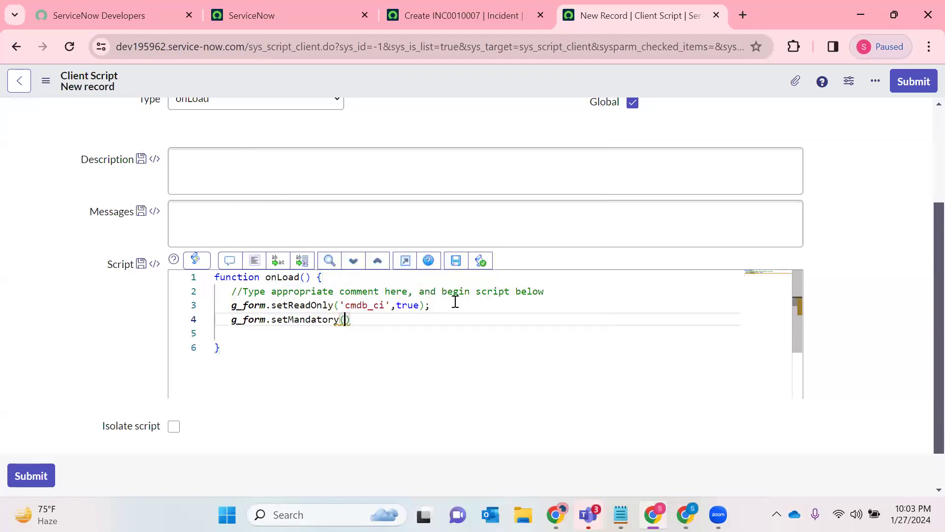
- Copy the Service field's name from the incident form and insert it as the argument of the setMandatory call
left_click(457, 9)
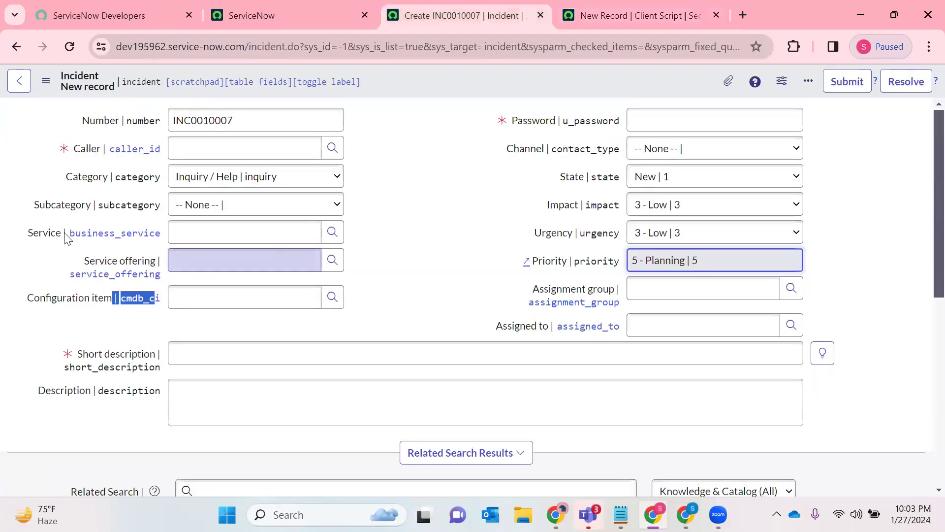
left_click(130, 237)
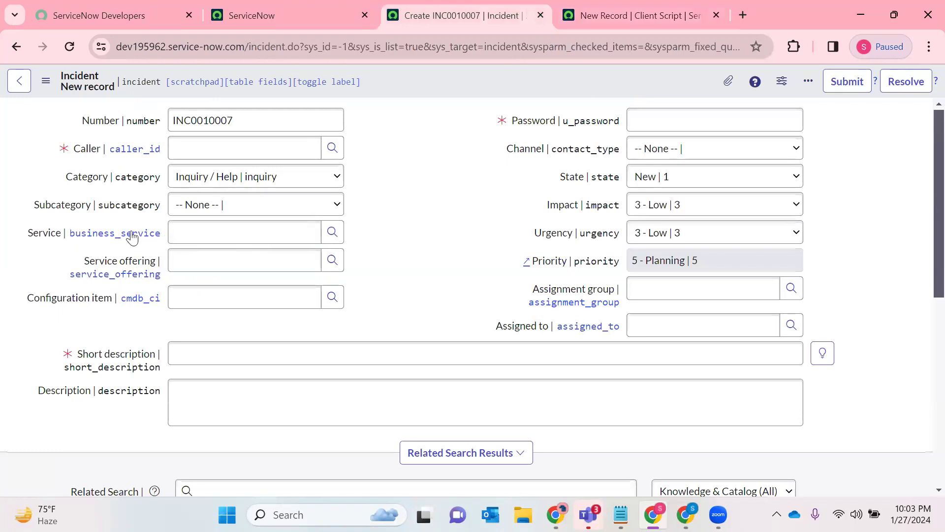
left_click_drag(116, 235, 77, 235)
left_click(391, 233)
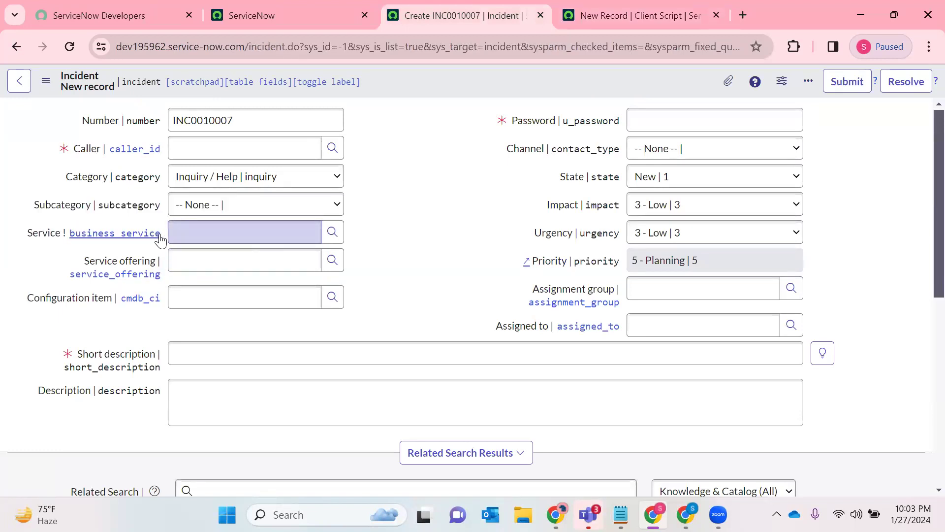
left_click_drag(150, 236, 63, 235)
key("ctrl+c")
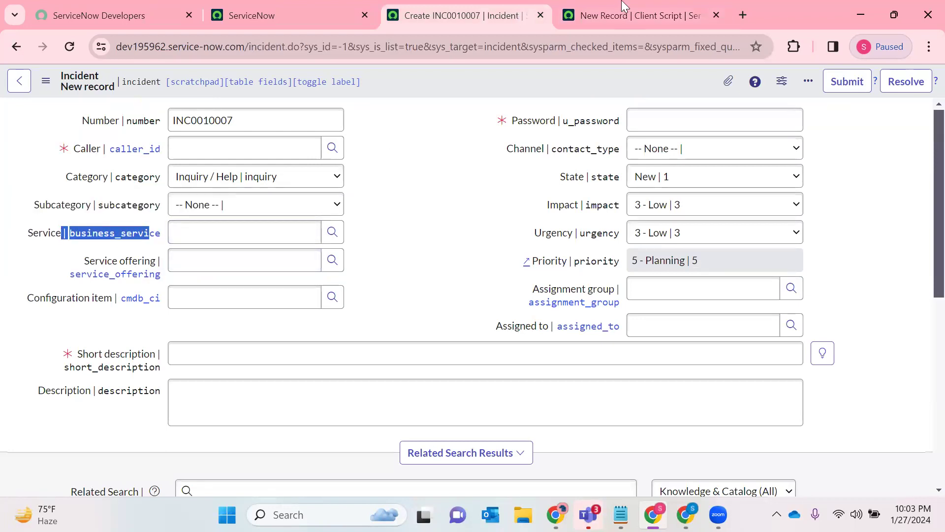
key("ctrl+Tab")
key("ctrl+v")
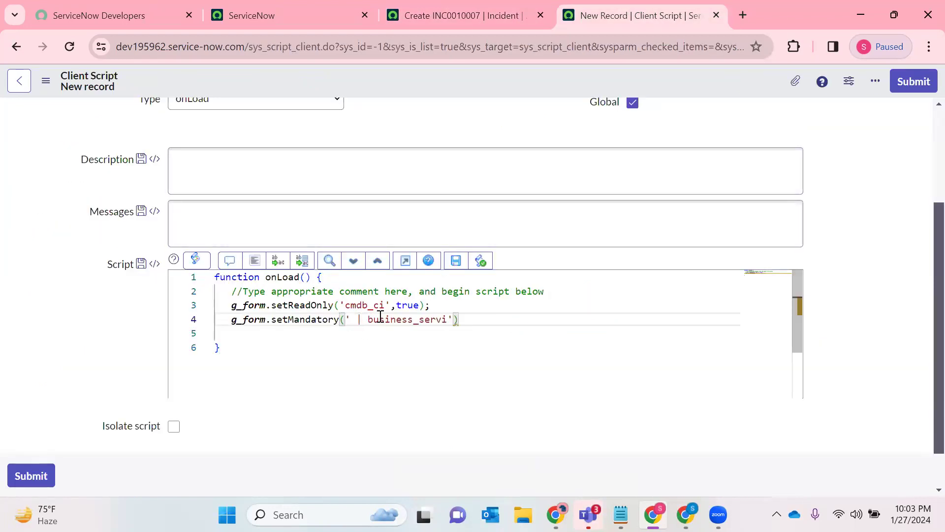
- Correct the pasted argument to 'business_service', complete the setMandatory statement with true and a semicolon, and add a new line below
key("ctrl+Left")
key("BackSpace")
key("BackSpace")
key("BackSpace")
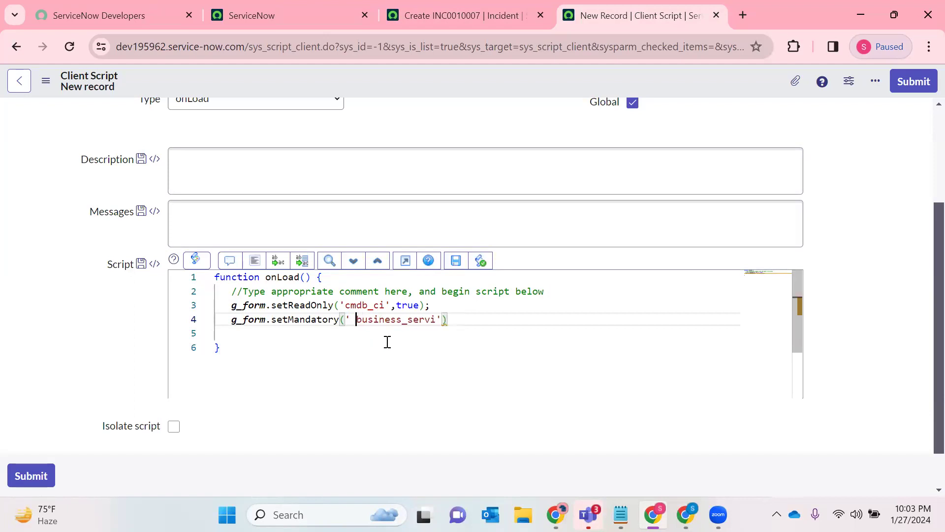
type("ce")
key("Down")
left_click(450, 320)
type(",true")
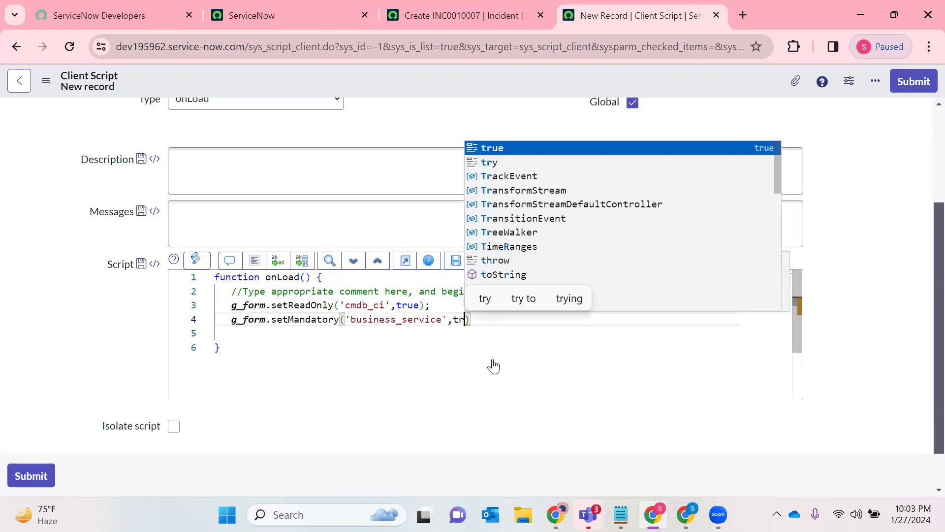
type(");")
key("Return")
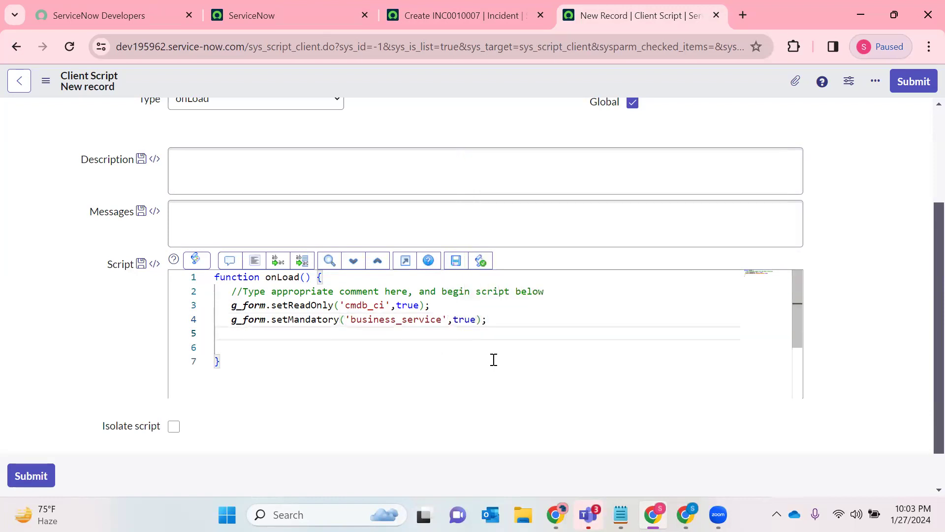
- Look over the incident form's fields and start a g_form.setVisible( call on the new script line
type("g_form.")
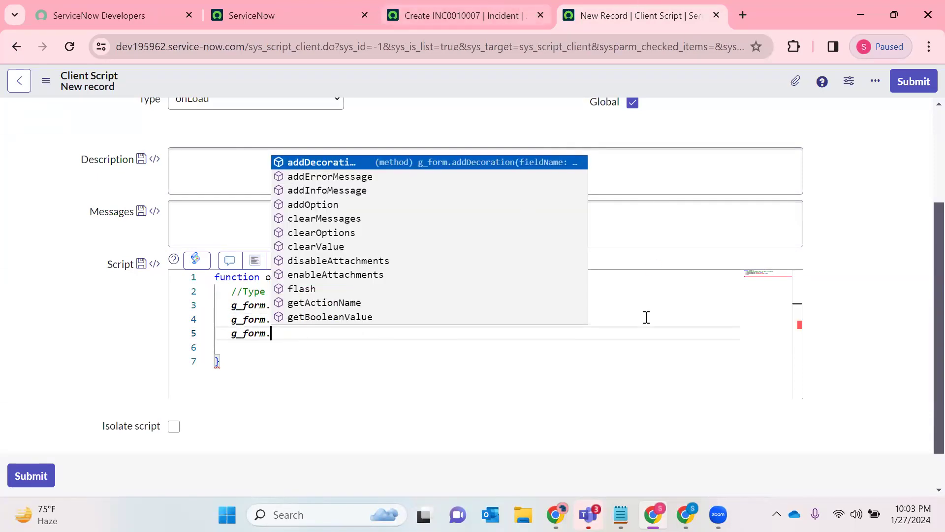
key("ctrl+shift+Tab")
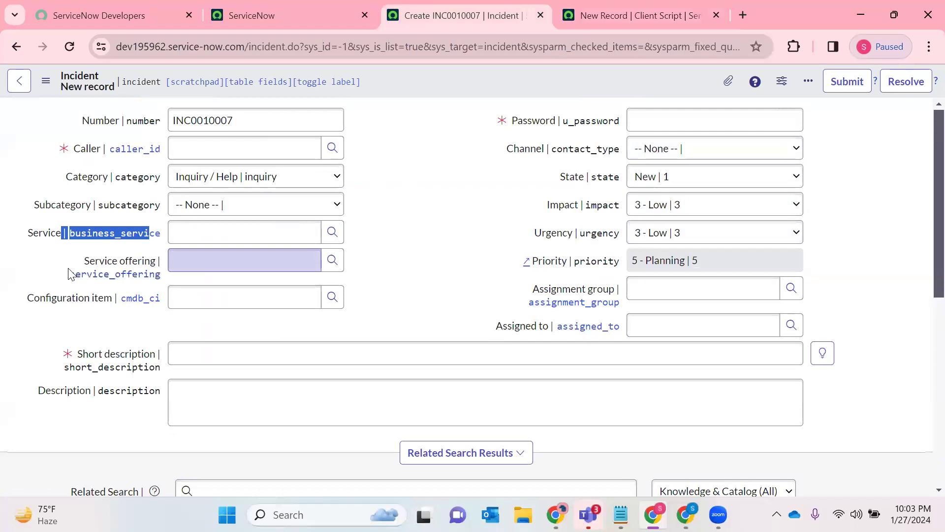
left_click(396, 206)
left_click(606, 14)
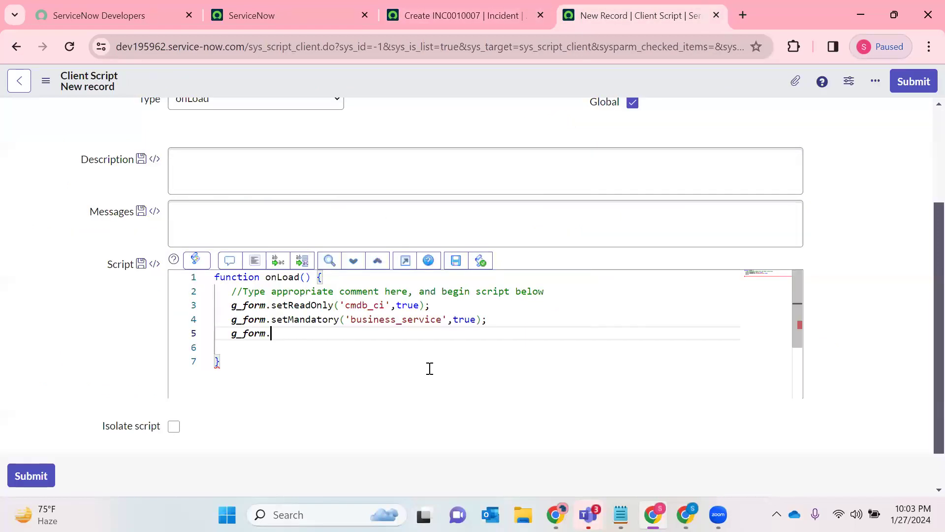
type("assign,")
type("set")
key("BackSpace")
key("BackSpace")
type("et")
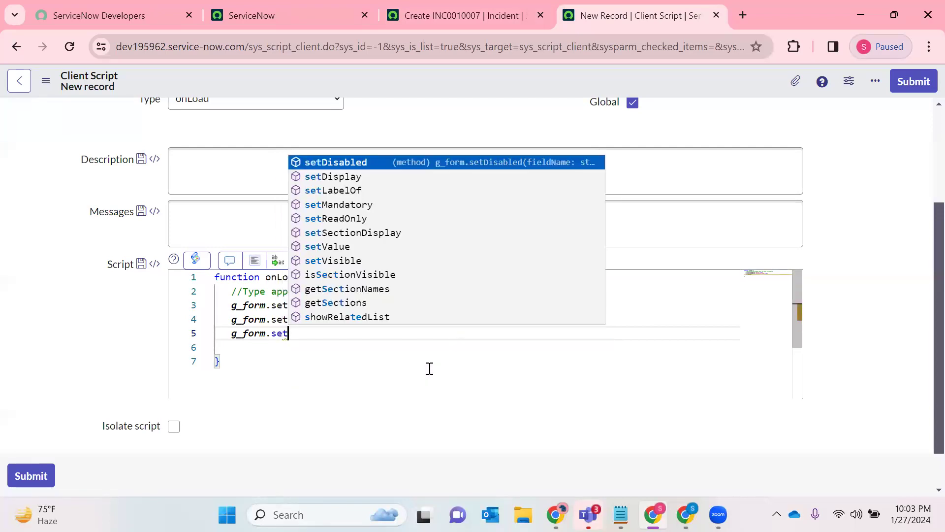
type("Vis")
key("Return")
type("(")
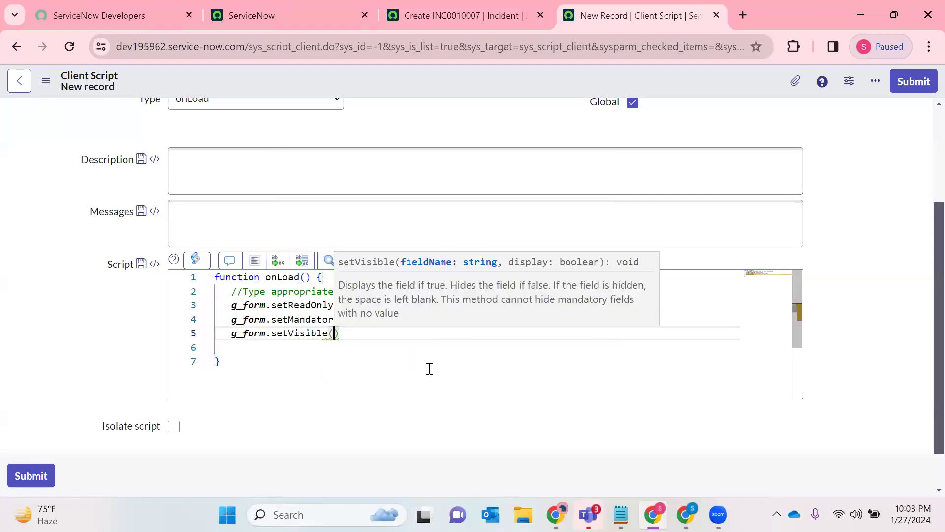
type("'")
- Complete the setVisible statement with the assignment group field name 'assignment_group', the value false and a semicolon
left_click(480, 12)
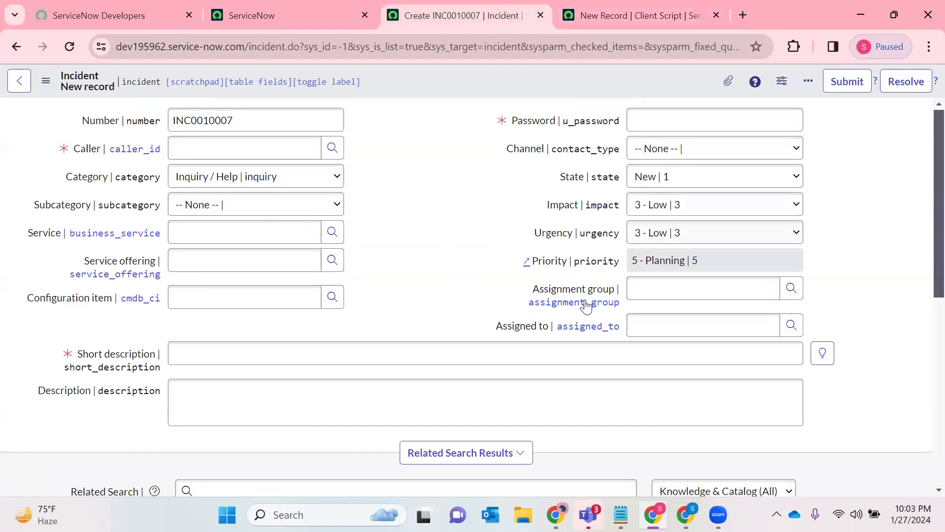
left_click(621, 16)
type("as")
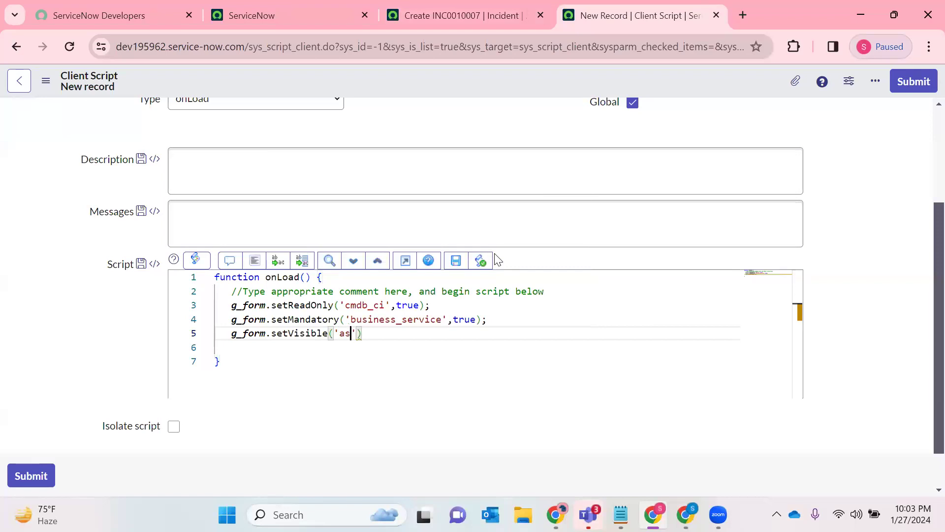
type("signment_group'")
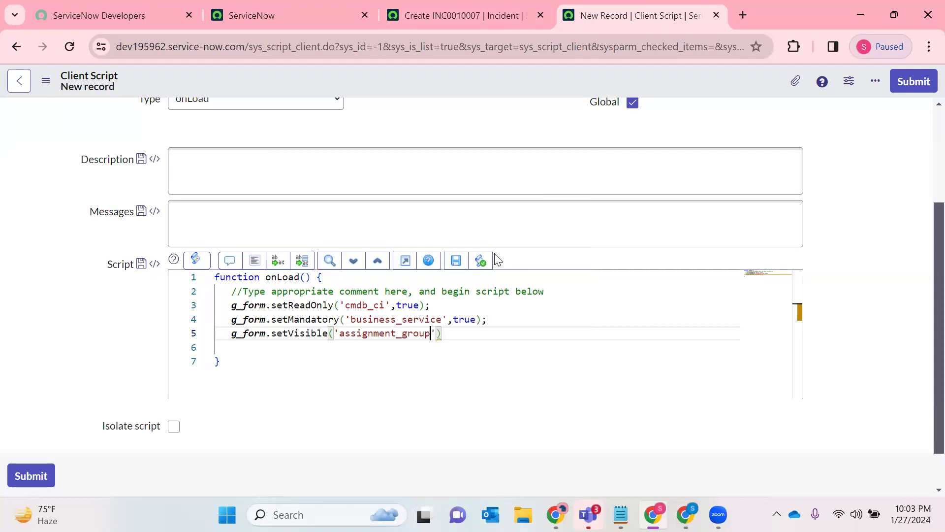
type(",fals")
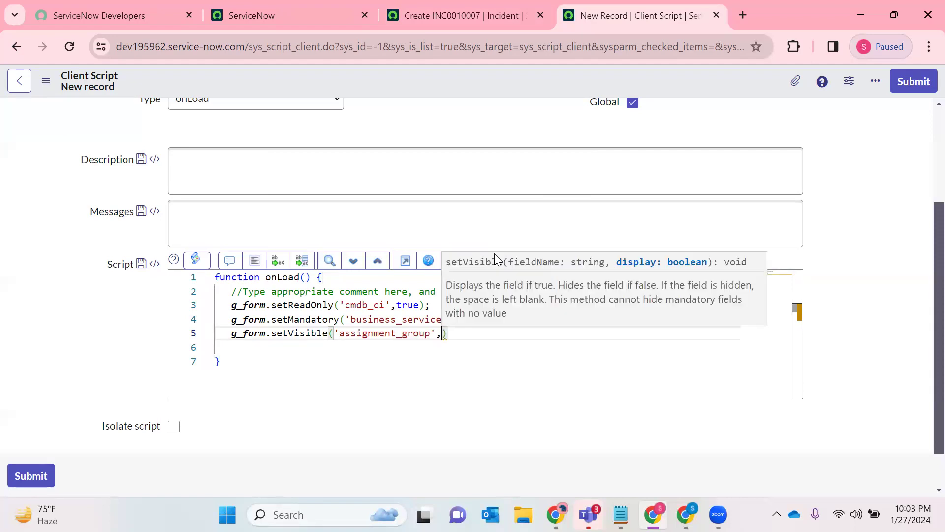
type("e")
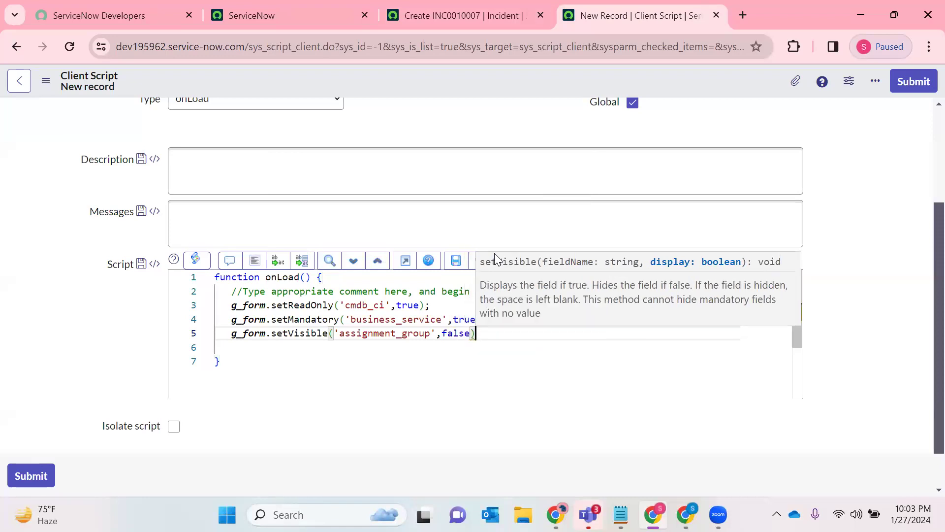
key("Right")
type(";")
- Save the client script, reload the new incident form, and check the form's fields against the script
right_click(437, 82)
left_click(465, 84)
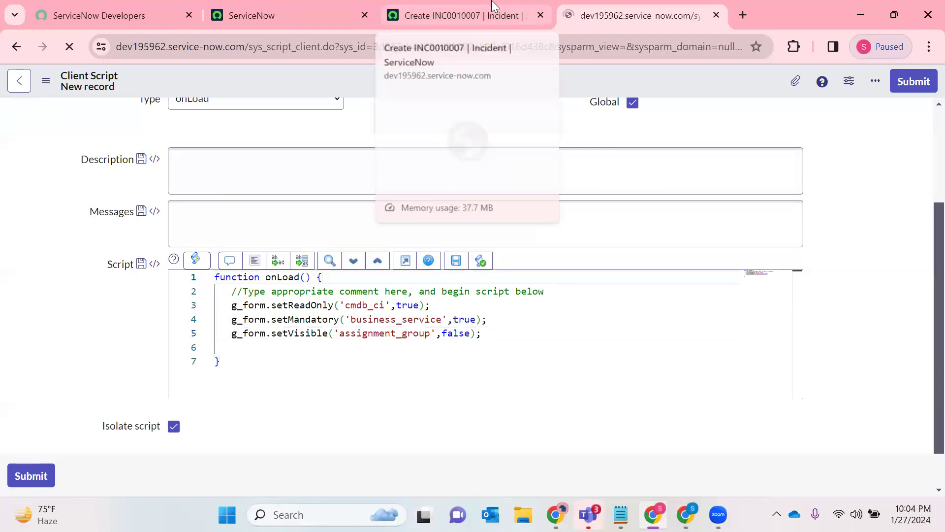
left_click(475, 11)
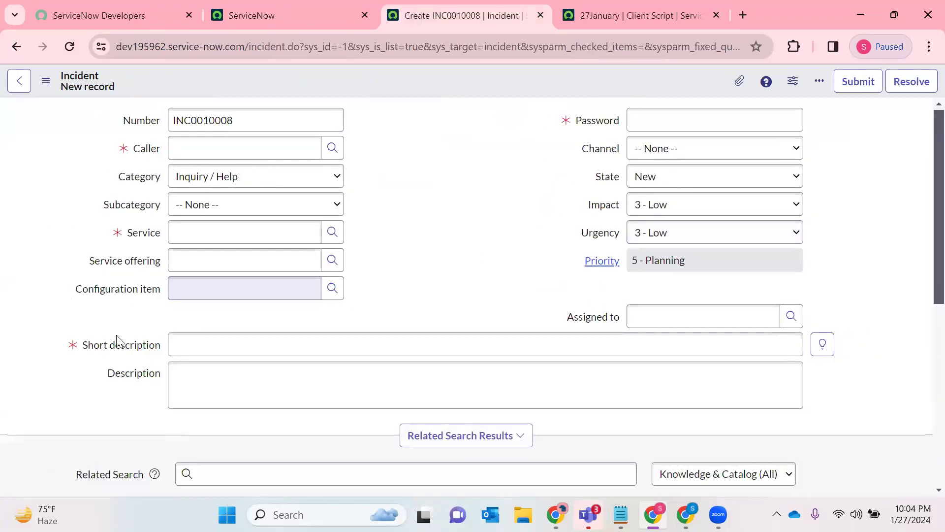
left_click(591, 11)
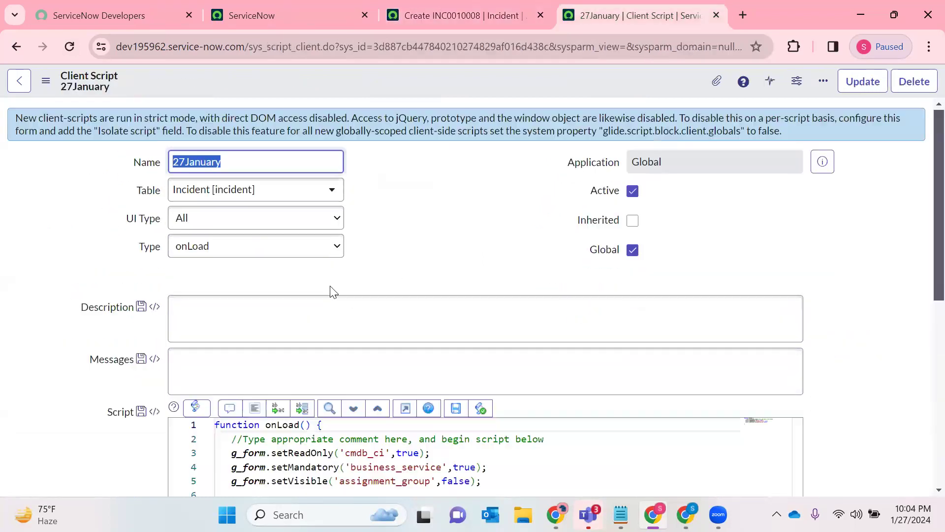
left_click(441, 6)
scroll(394, 240, "down", 3)
scroll(359, 248, "up", 3)
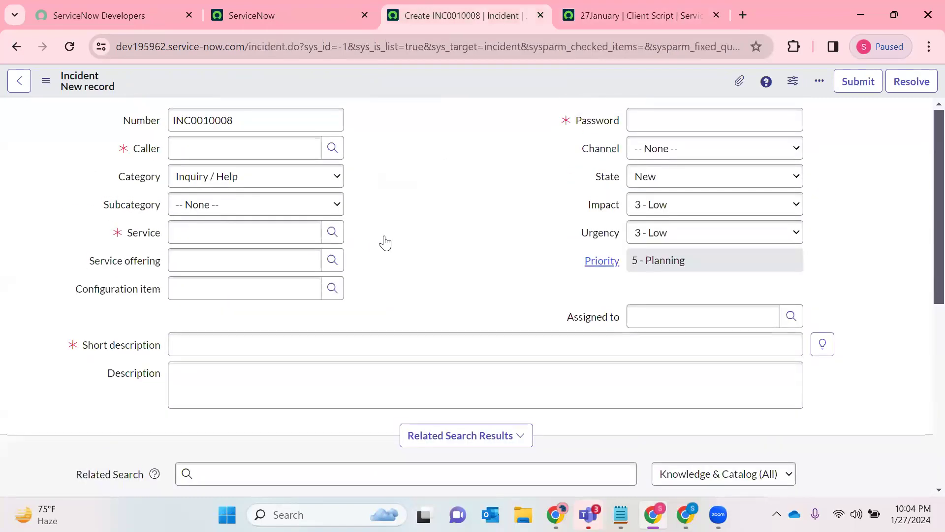
- Replace cmdb_ci with u_password in the script's setReadOnly statement, consulting the incident form for the field
left_click(621, 13)
scroll(463, 265, "down", 3)
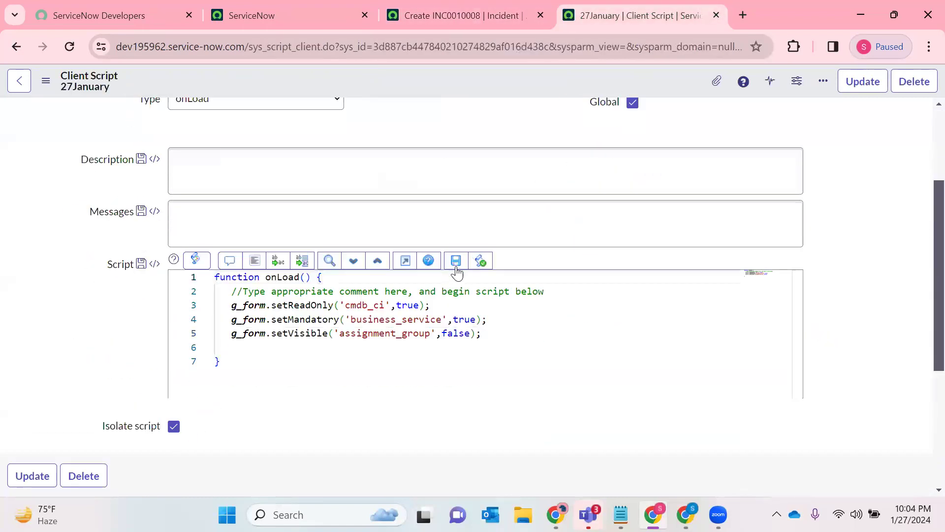
double_click(375, 305)
left_click(446, 10)
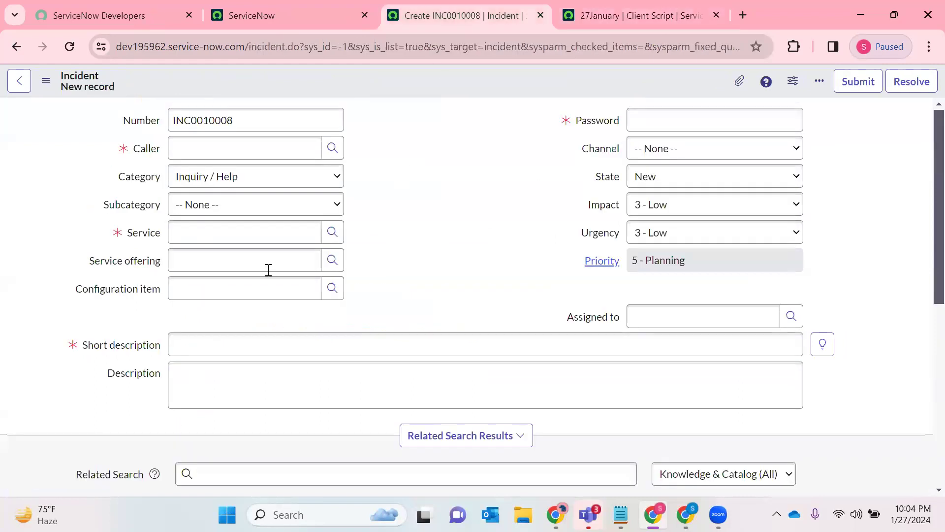
left_click(604, 7)
left_click(487, 7)
left_click(707, 6)
key("BackSpace")
type("u_password")
- Save the updated client script and reload the new incident form to apply it
right_click(428, 81)
left_click(471, 89)
left_click(533, 4)
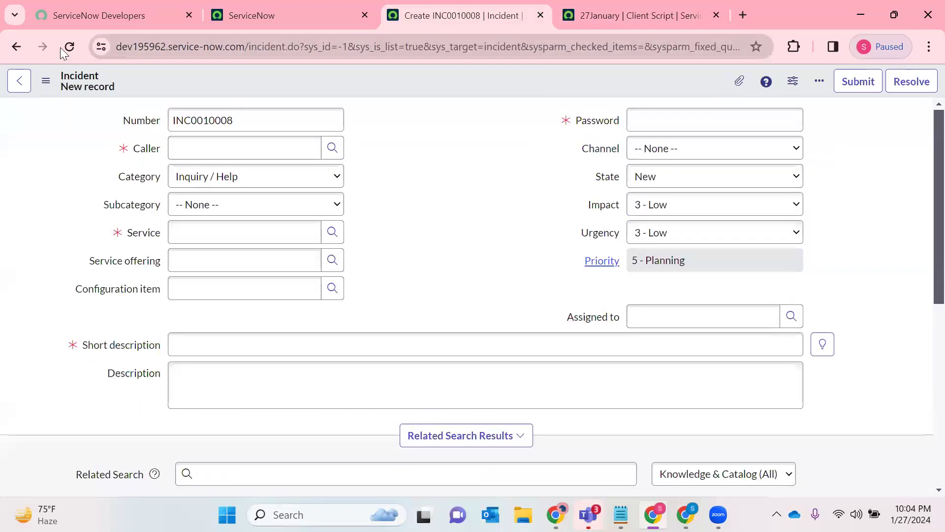
left_click(64, 47)
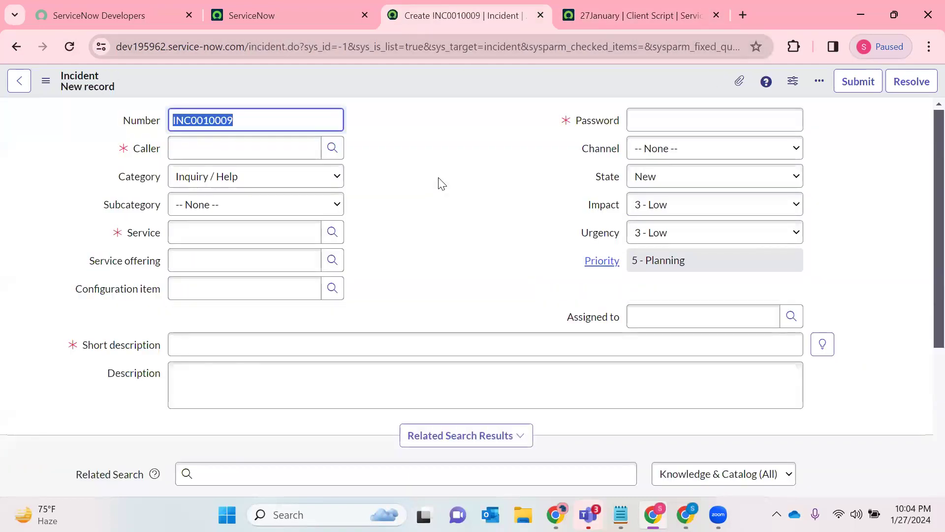
- Compare the script's setReadOnly statement with the Password field on the incident form
left_click(645, 8)
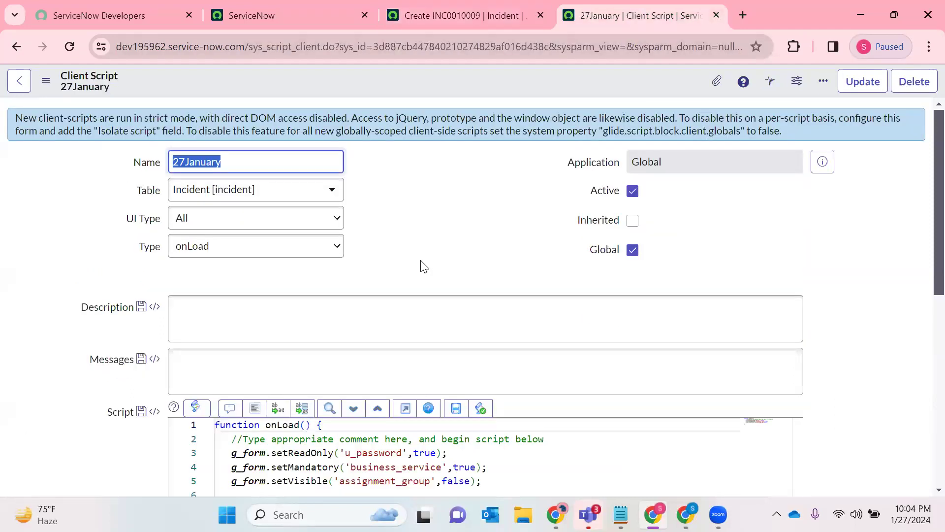
left_click(521, 7)
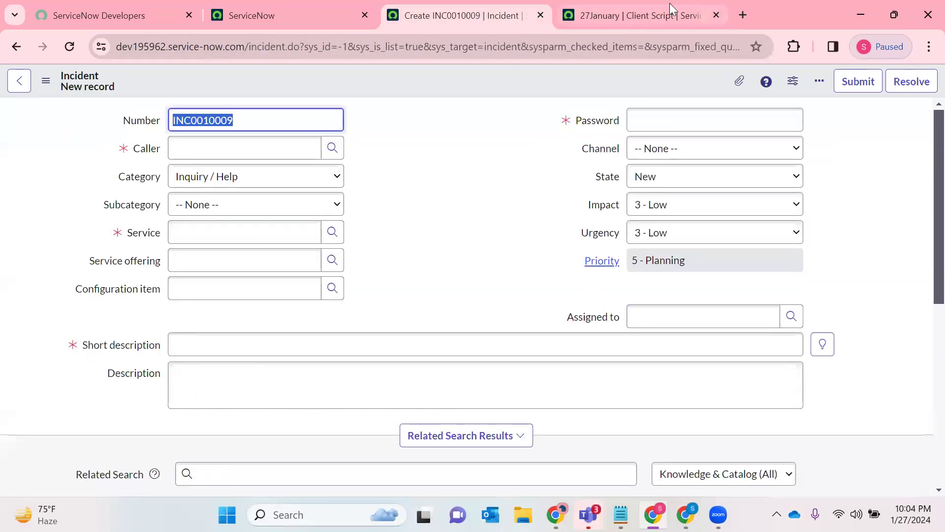
left_click(654, 15)
scroll(369, 306, "down", 5)
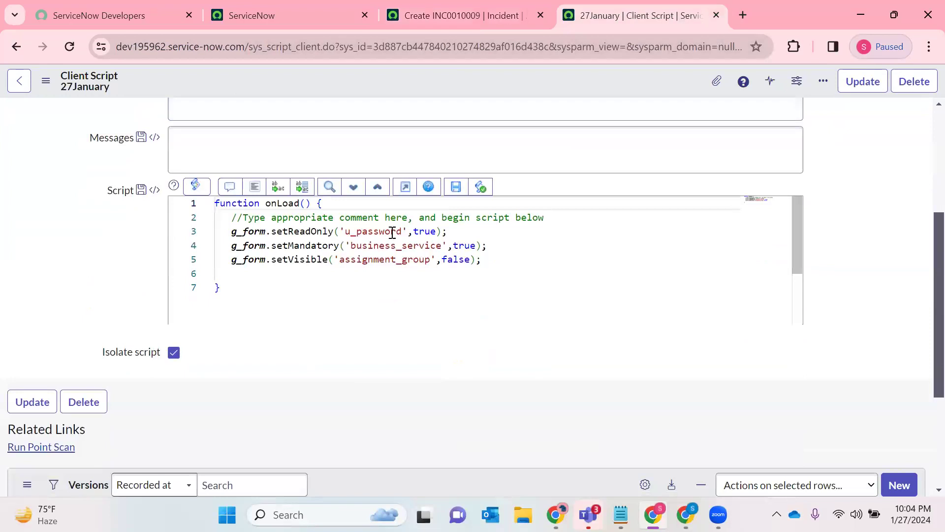
left_click(438, 232)
left_click(497, 227)
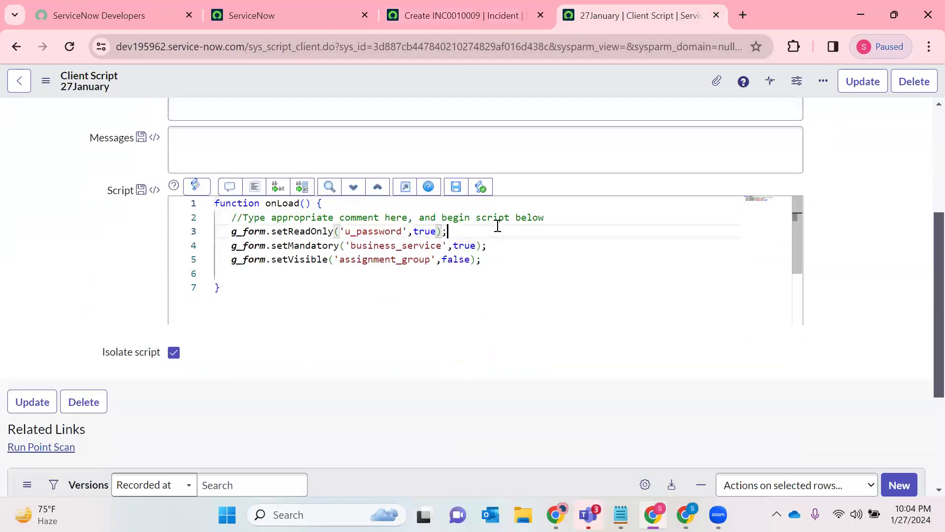
double_click(393, 231)
- Check the Password field's name in its dictionary info on the incident form and return to the script
left_click(513, 14)
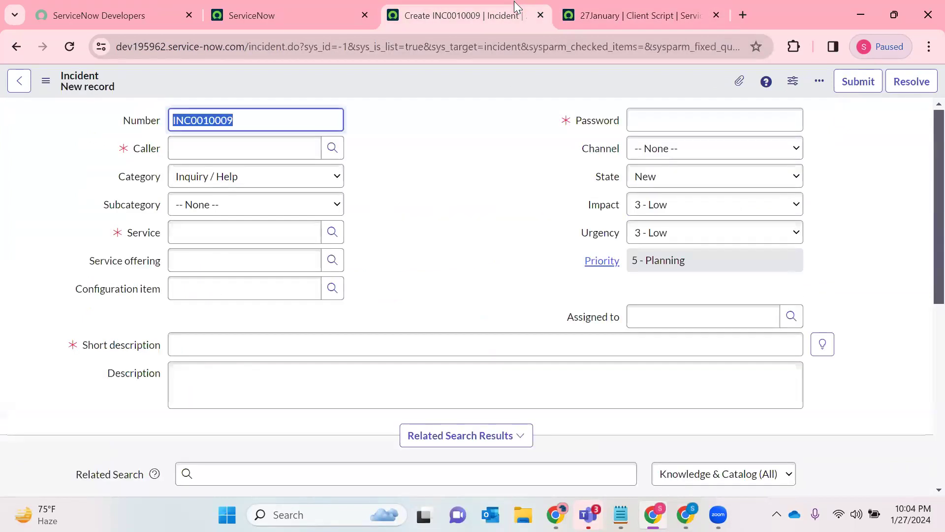
right_click(582, 123)
left_click(655, 186)
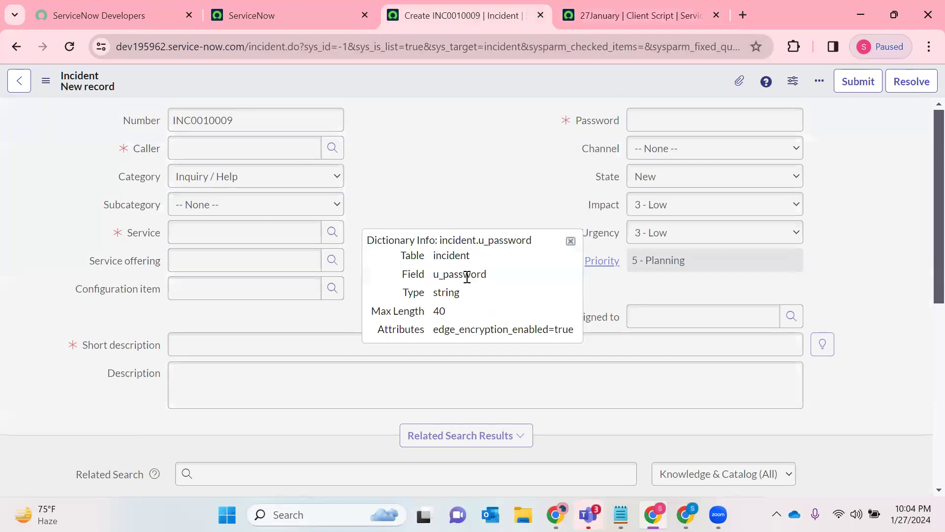
double_click(467, 274)
left_click(656, 4)
- Rewrite the script's first statement from scratch as g_form.setReadOnly('u_password',true);
left_click(382, 260)
left_click_drag(465, 232, 234, 232)
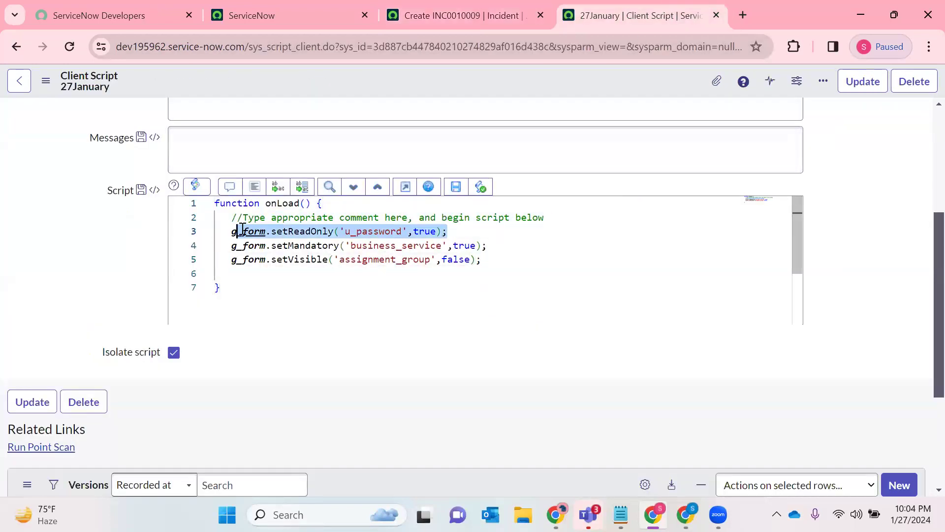
type("g_for,")
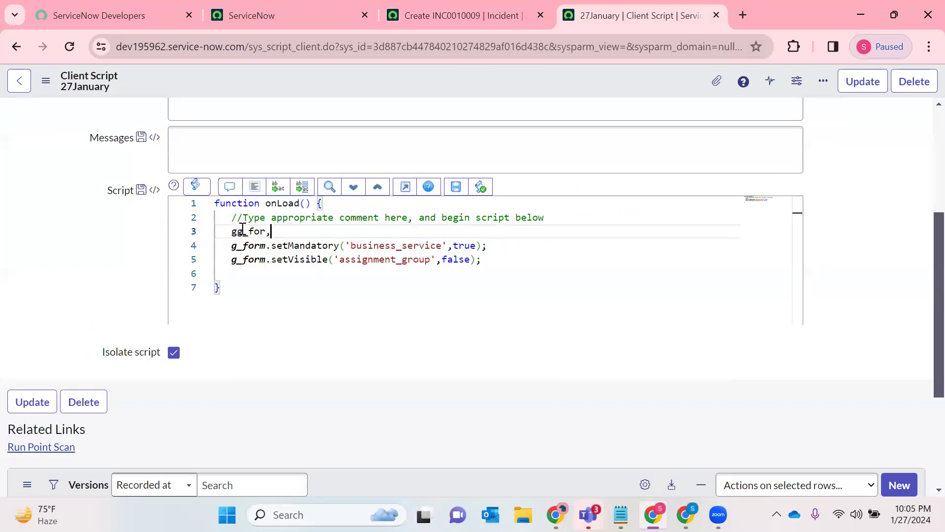
type("_form.ser")
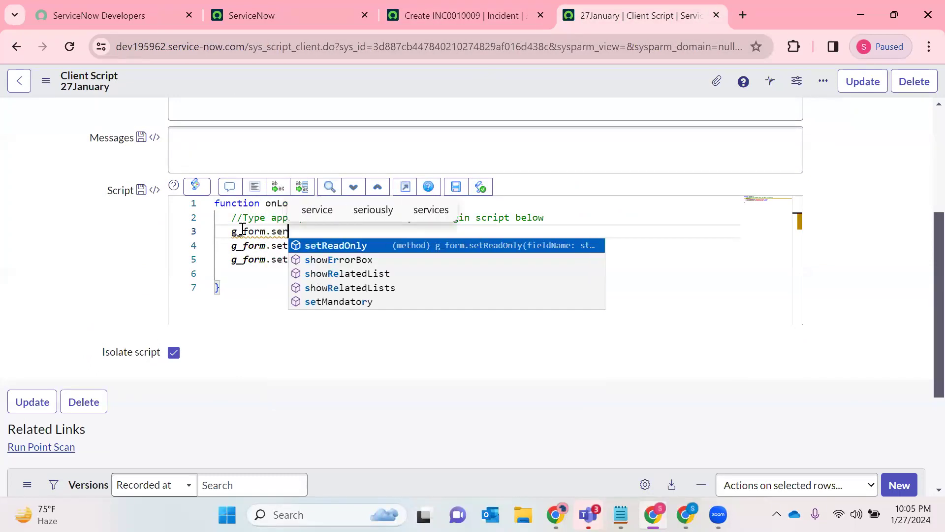
key("BackSpace")
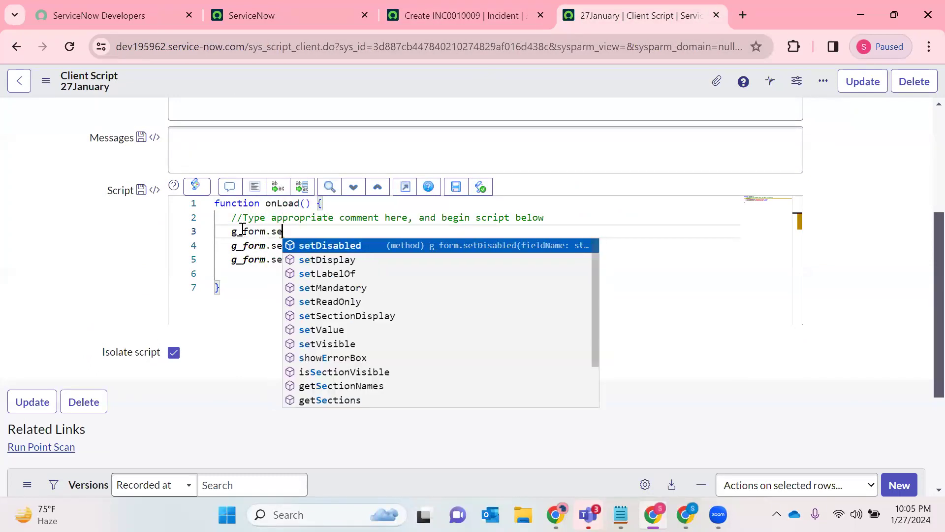
type("t")
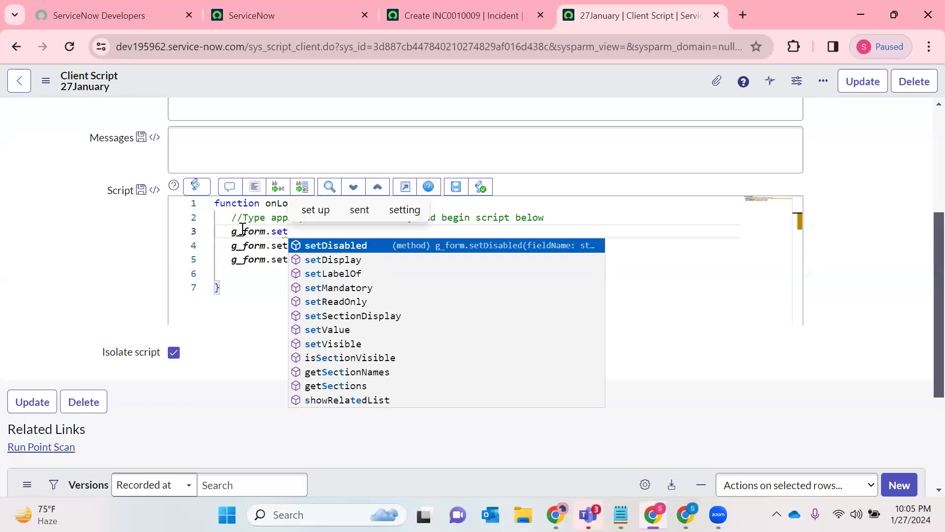
key("Down")
key("Down")
key("Down")
key("Down")
key("Return")
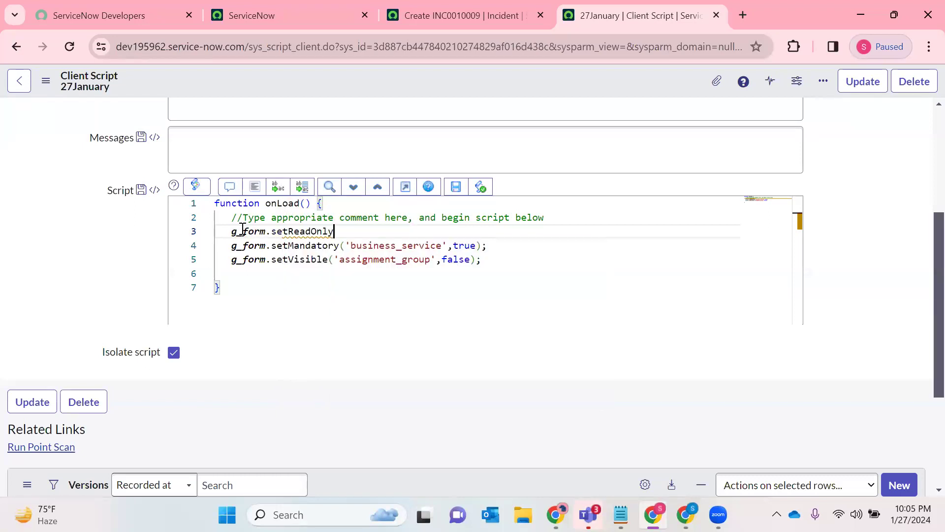
type("(")
type("'u_password'")
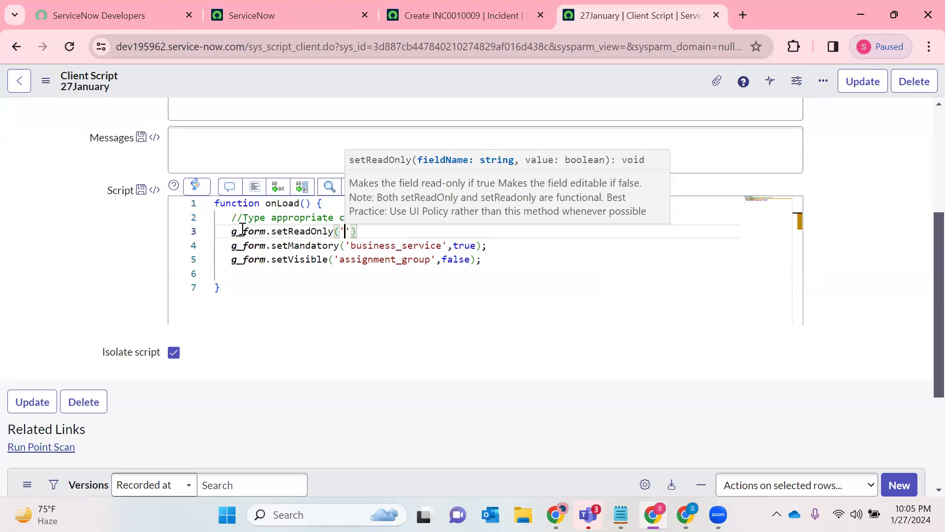
type(",true")
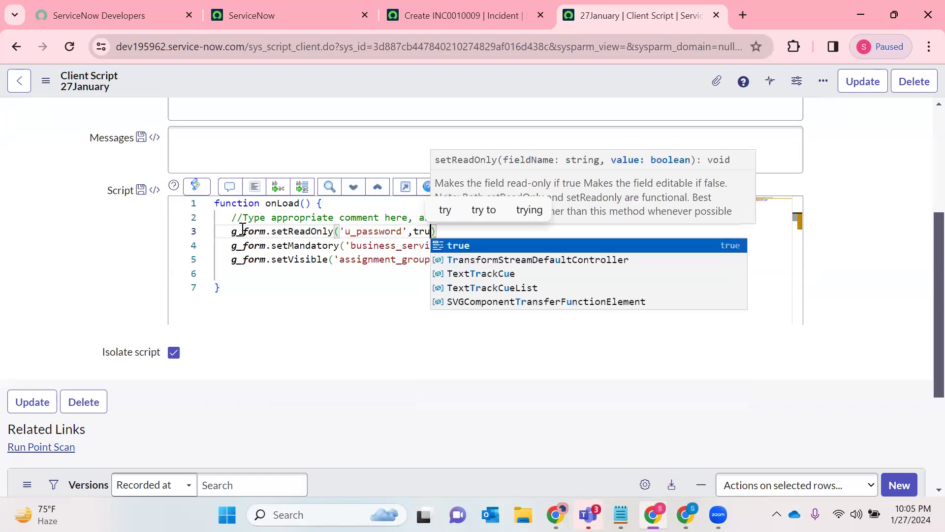
left_click(479, 229)
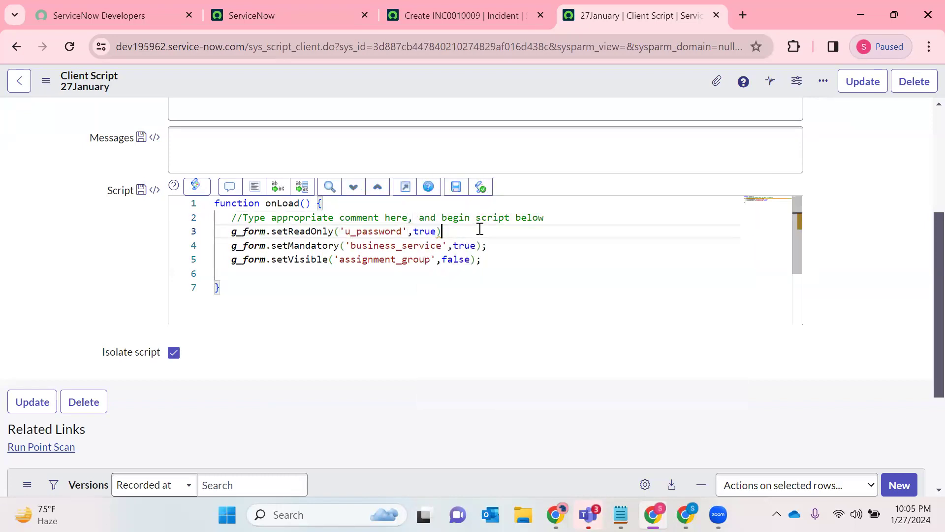
type(";")
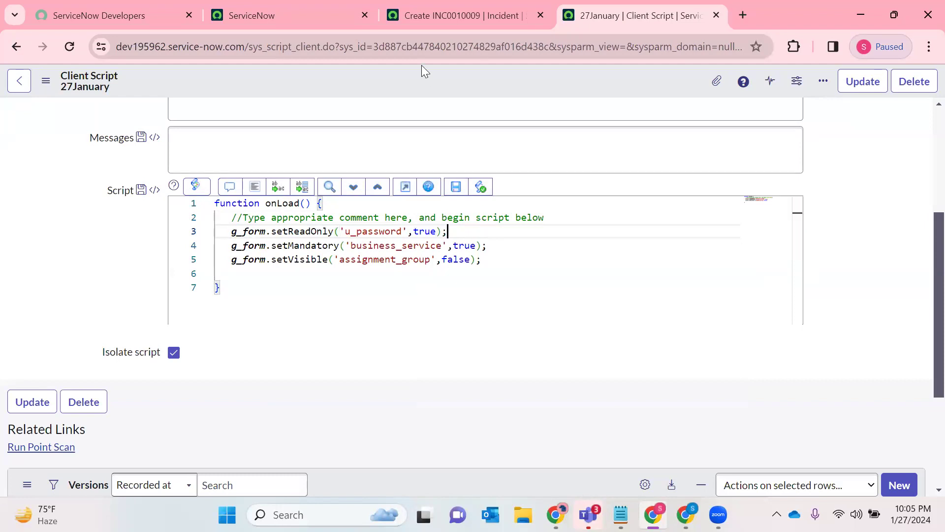
- Save the client script, reload the new incident form and test whether the Password field accepts entry
right_click(422, 67)
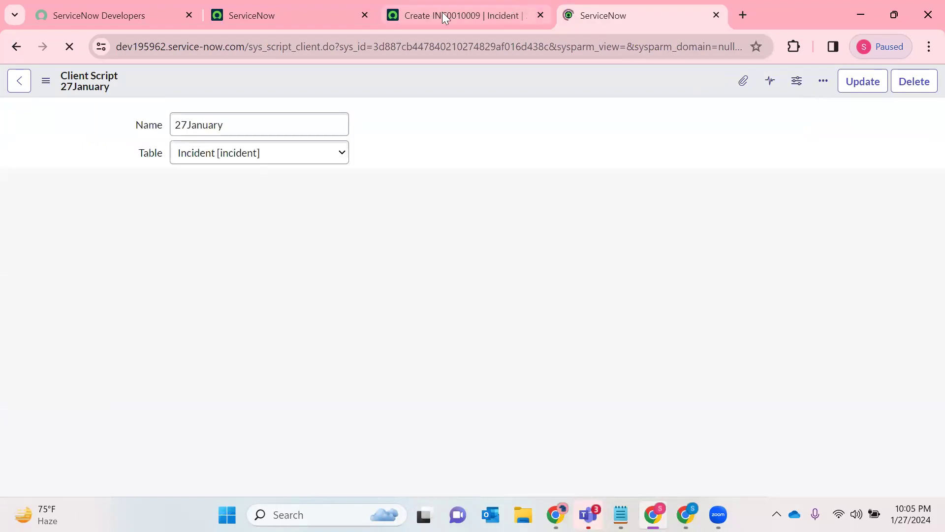
left_click(442, 15)
left_click(570, 241)
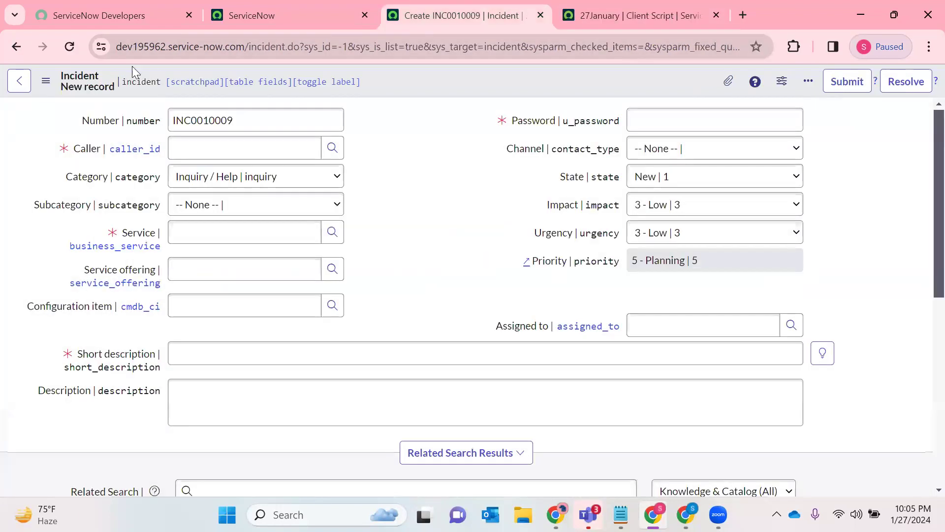
left_click(69, 49)
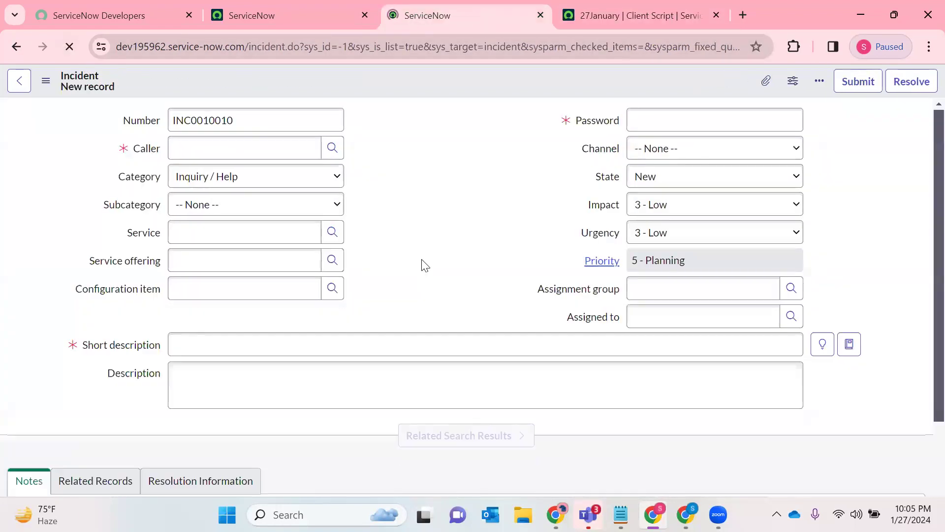
left_click(649, 121)
- Replace u_password with description in the client script's setReadOnly statement, consulting the incident form for the field
key("ctrl+Tab")
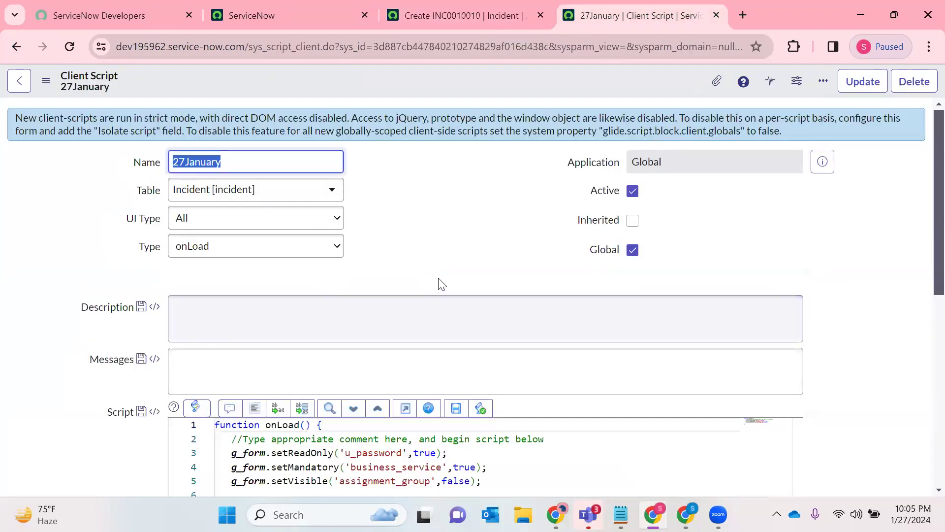
scroll(376, 317, "down", 5)
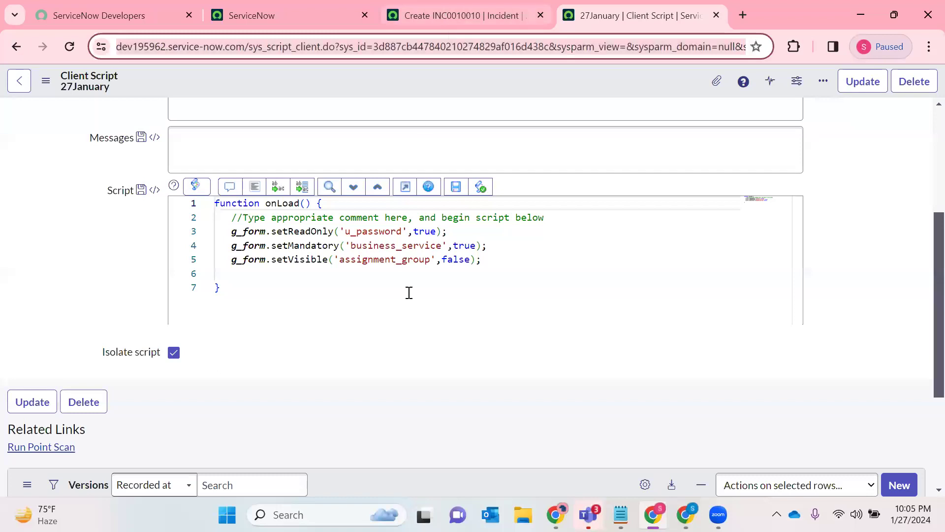
double_click(384, 231)
left_click(491, 7)
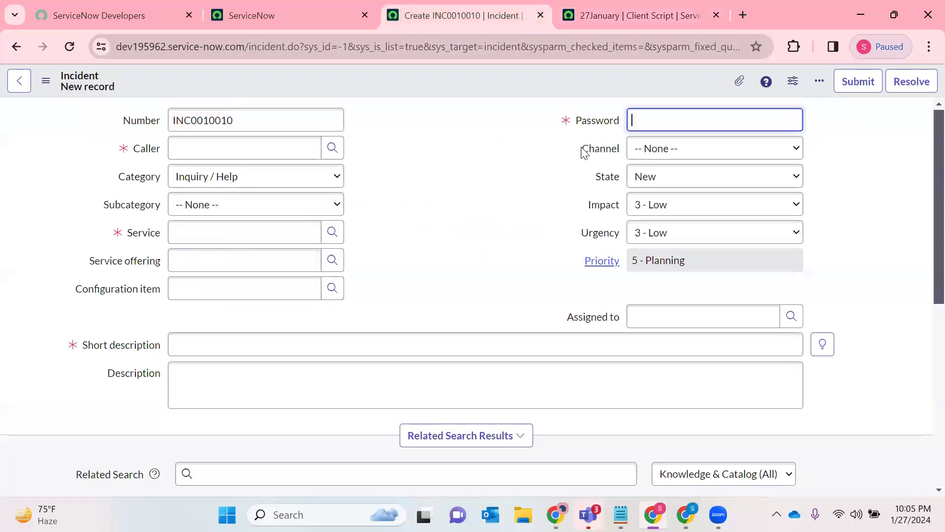
left_click(649, 7)
left_click(427, 7)
left_click(575, 15)
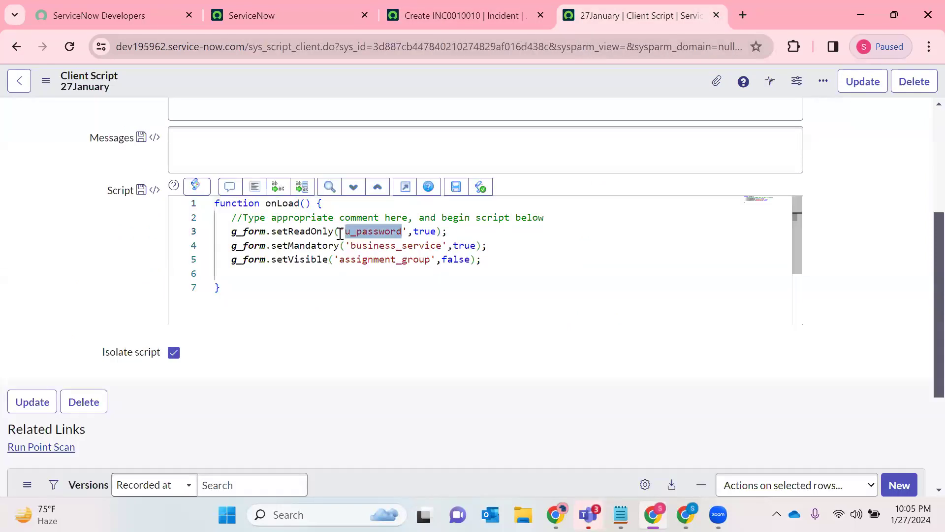
type("descriptio")
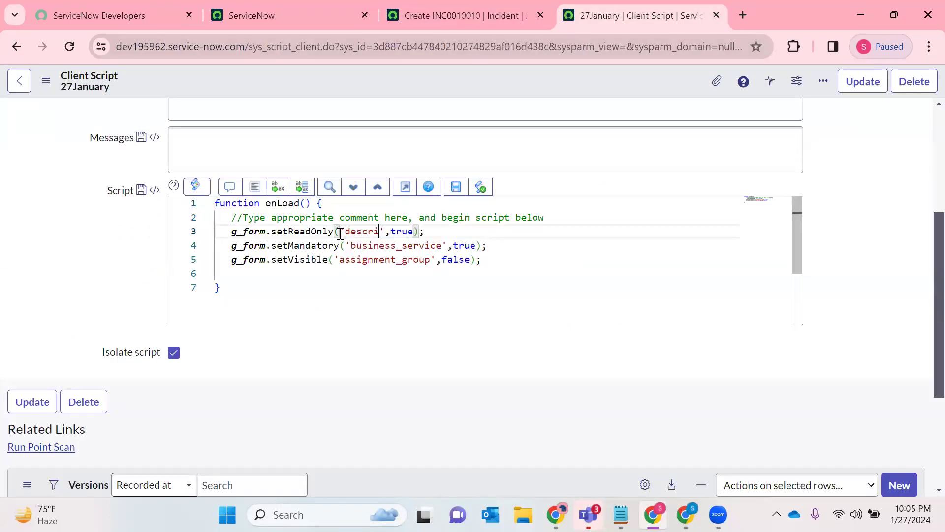
type("n")
- Save the client script with the description field and reload the new incident form to apply it
right_click(500, 89)
left_click(507, 93)
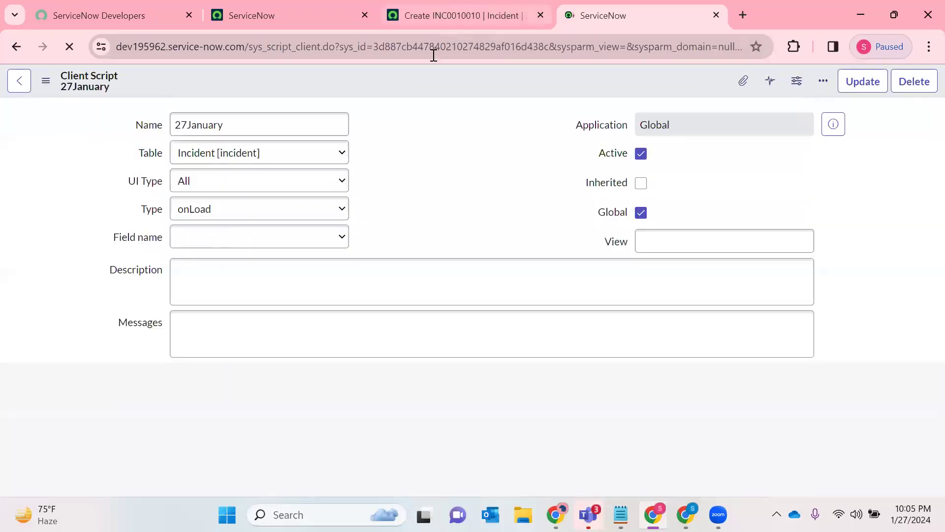
key("ctrl+shift+Tab")
left_click(70, 49)
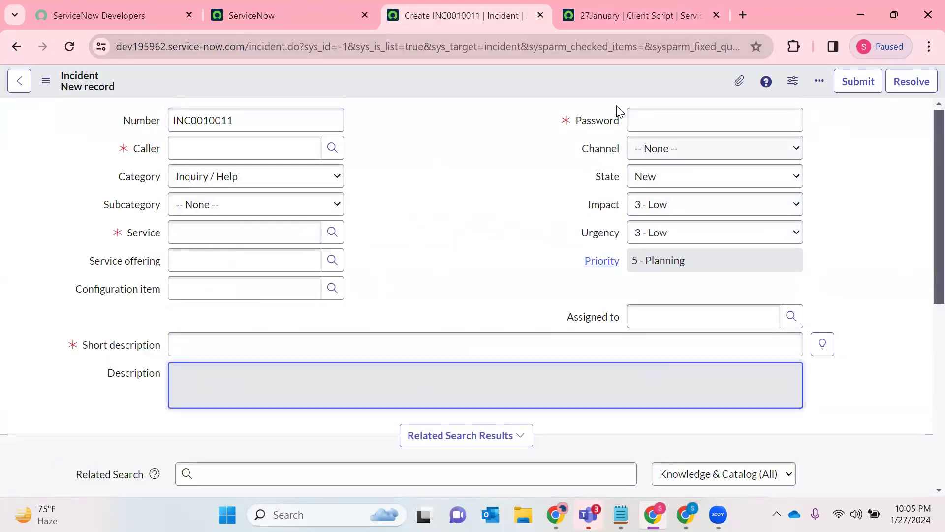
- Examine the Password, Priority and Configuration item fields on the reloaded incident form for read-only behaviour
left_click_drag(563, 123, 603, 123)
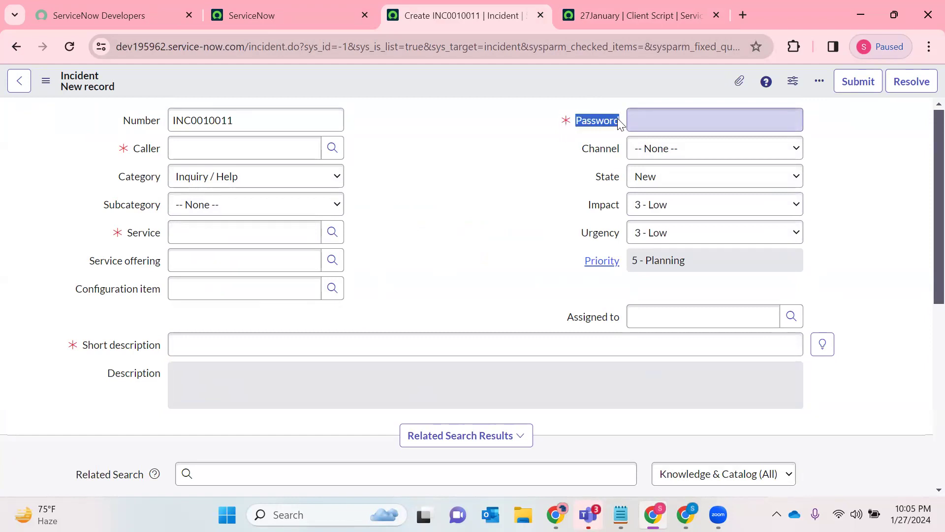
left_click(617, 122)
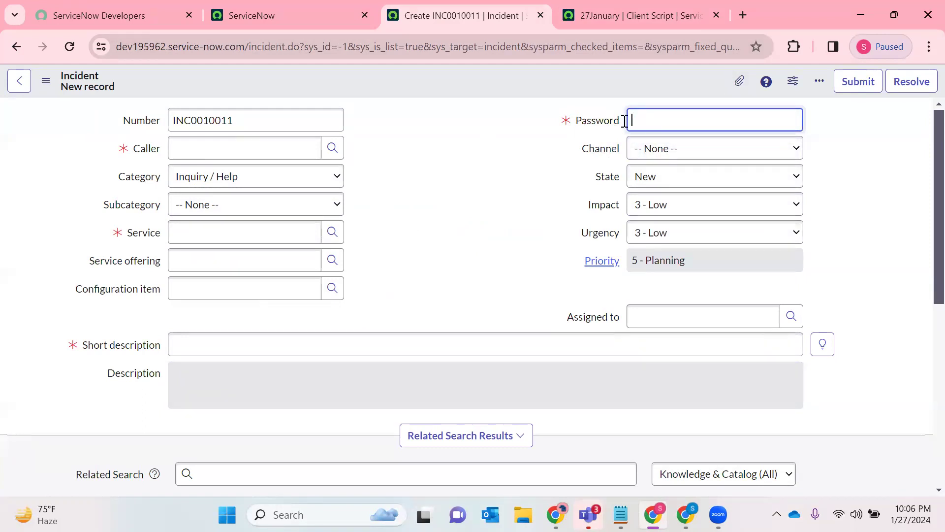
left_click(729, 262)
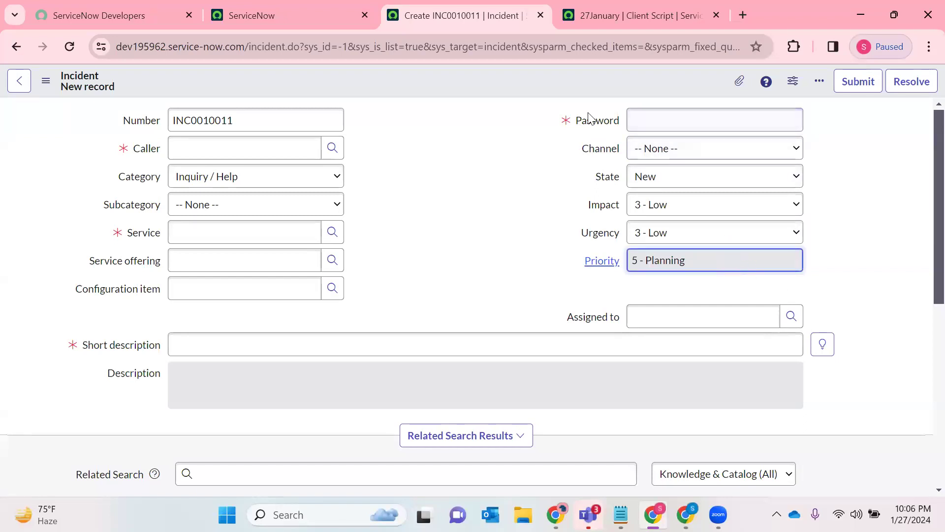
left_click_drag(561, 123, 659, 122)
left_click(659, 123)
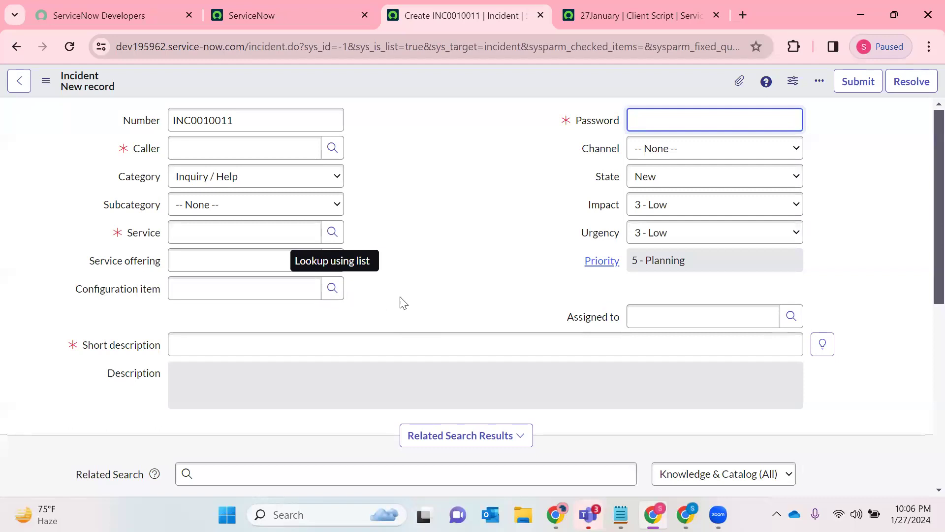
left_click_drag(400, 302, 42, 298)
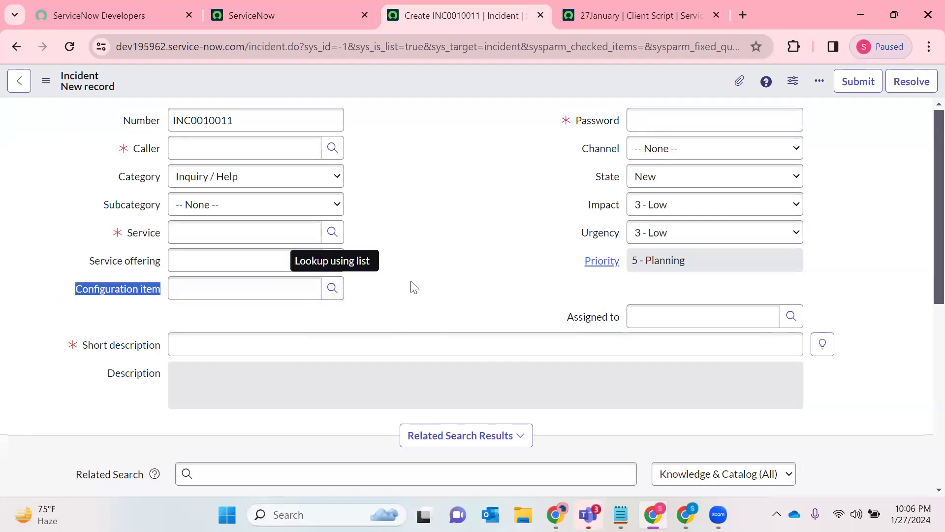
left_click(332, 291)
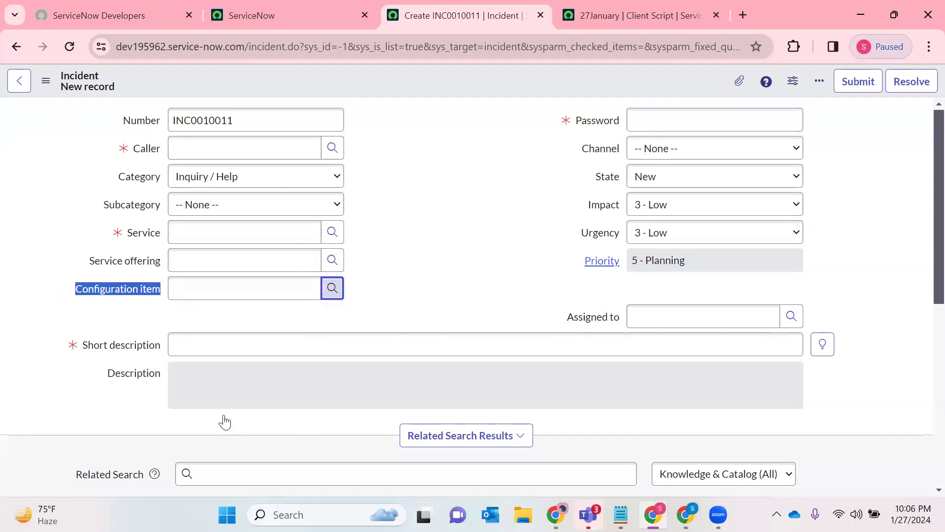
left_click(584, 87)
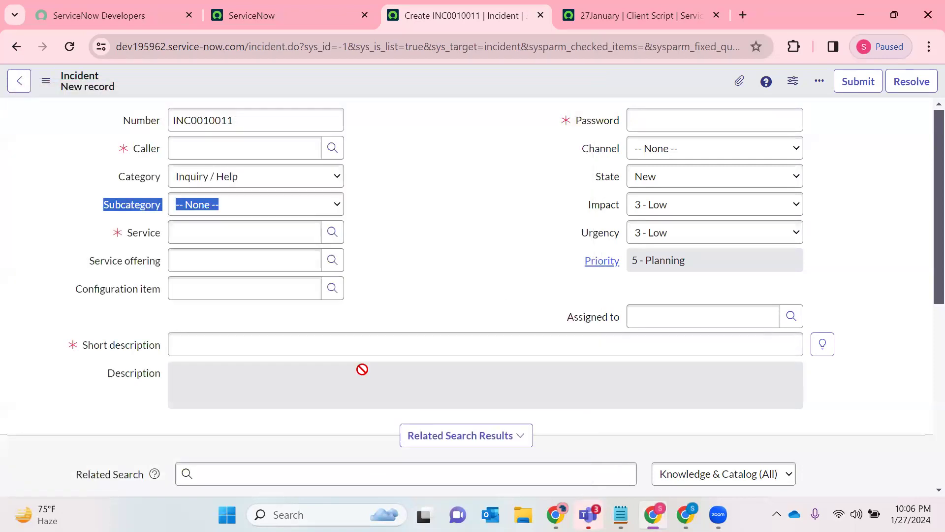
- Compare the script's description, business_service and assignment_group statements with the corresponding fields on the incident form
key("ctrl+Tab")
scroll(420, 306, "down", 3)
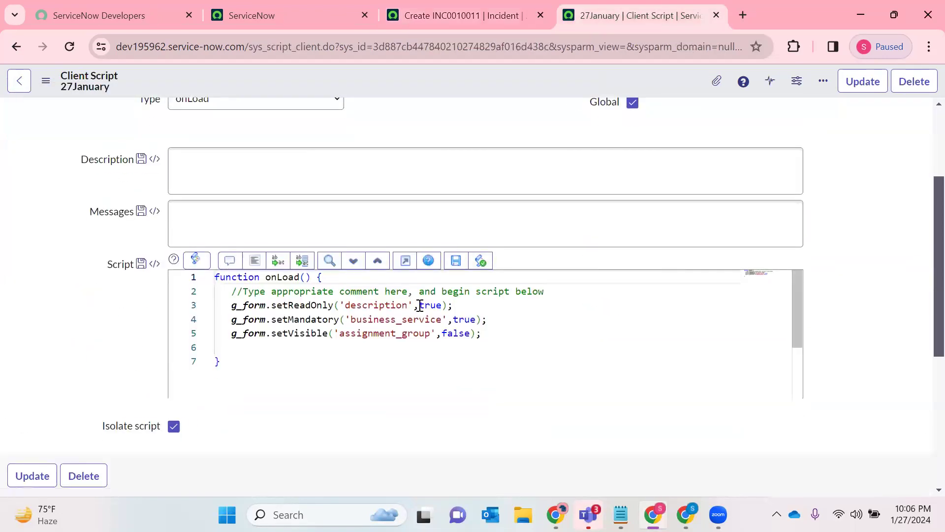
double_click(359, 305)
double_click(370, 320)
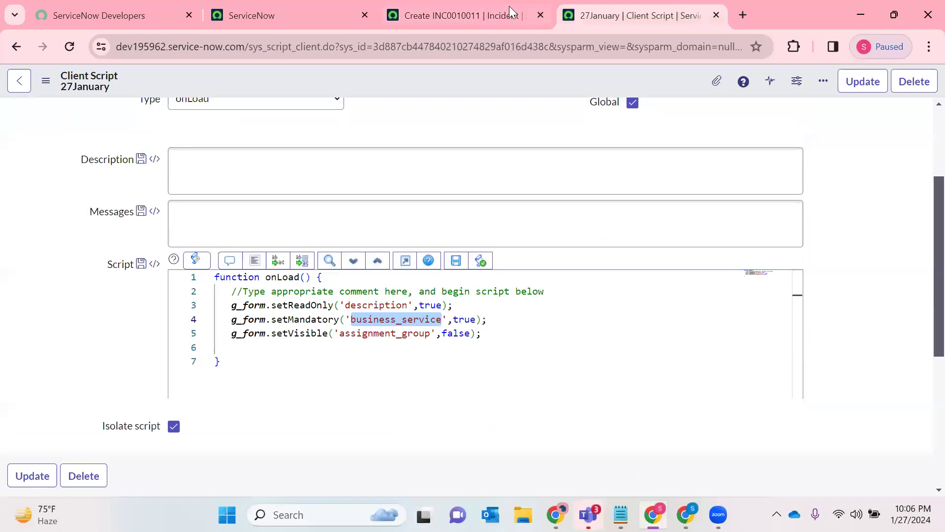
key("ctrl+shift+Tab")
left_click(610, 6)
double_click(350, 333)
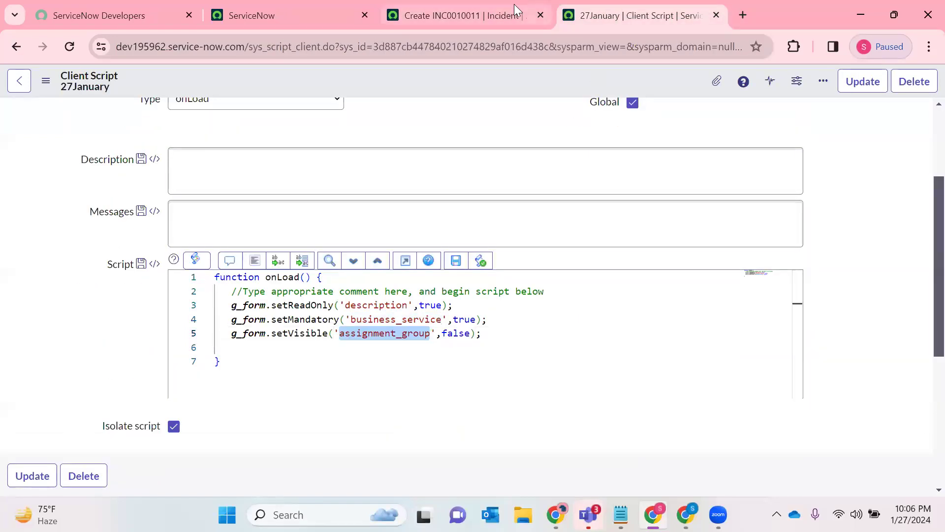
left_click(512, 6)
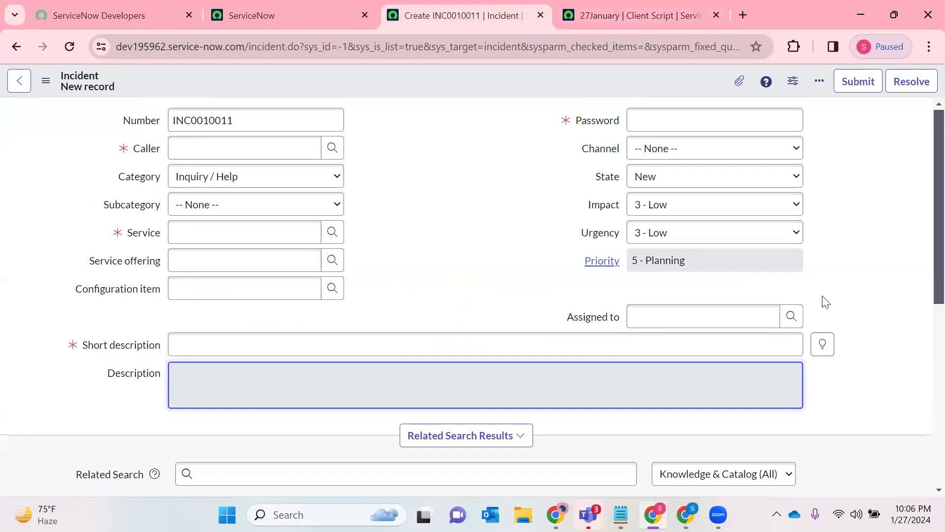
- Find the Incident modules in the application navigator and open the list of all incidents in a new tab
left_click(270, 13)
left_click(160, 84)
type("I")
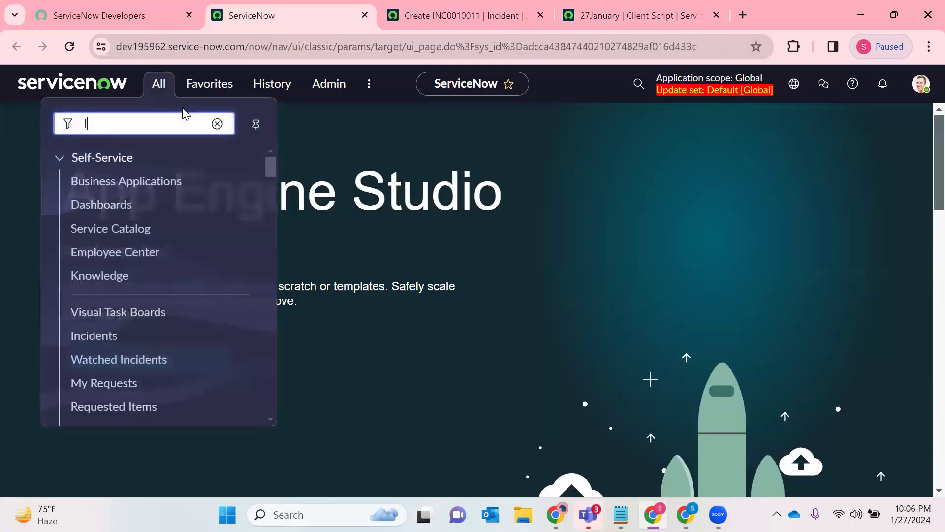
type("ncident")
scroll(91, 315, "down", 3)
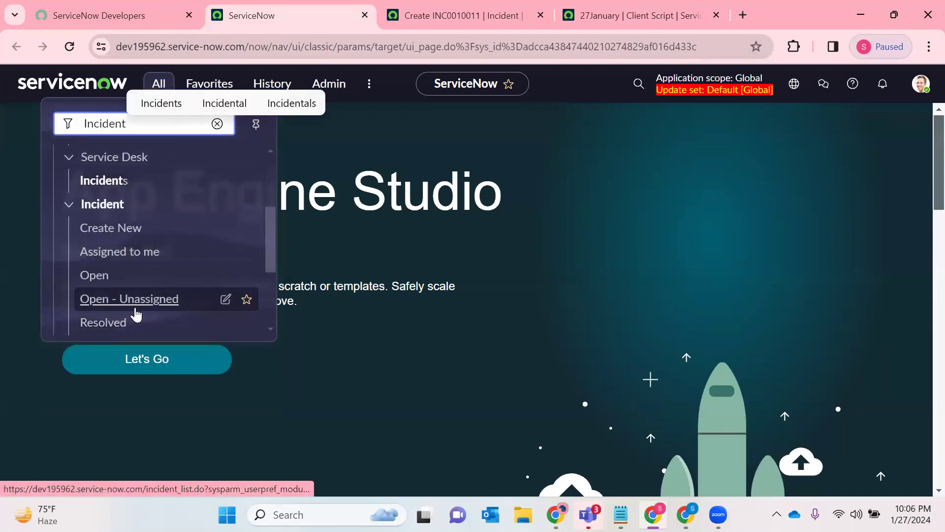
scroll(133, 278, "down", 1)
scroll(133, 278, "down", 2)
right_click(95, 269)
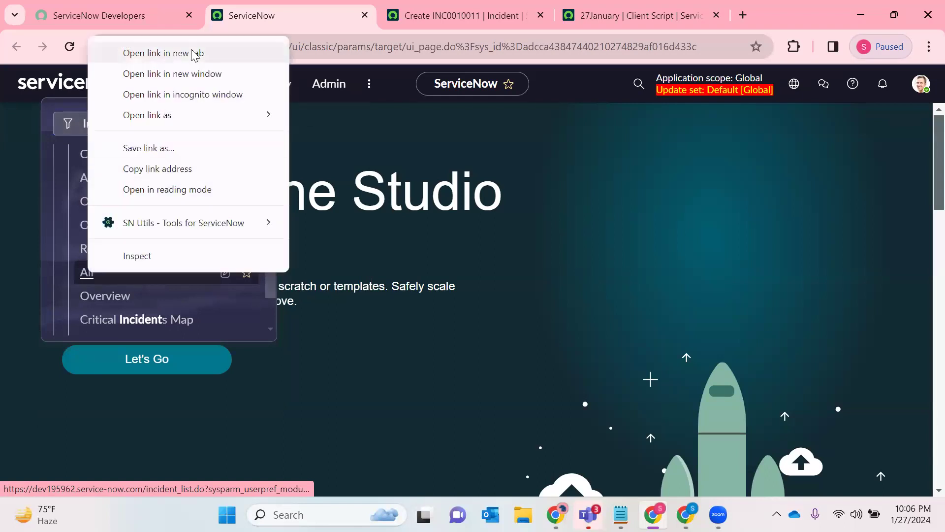
left_click(196, 52)
left_click(414, 13)
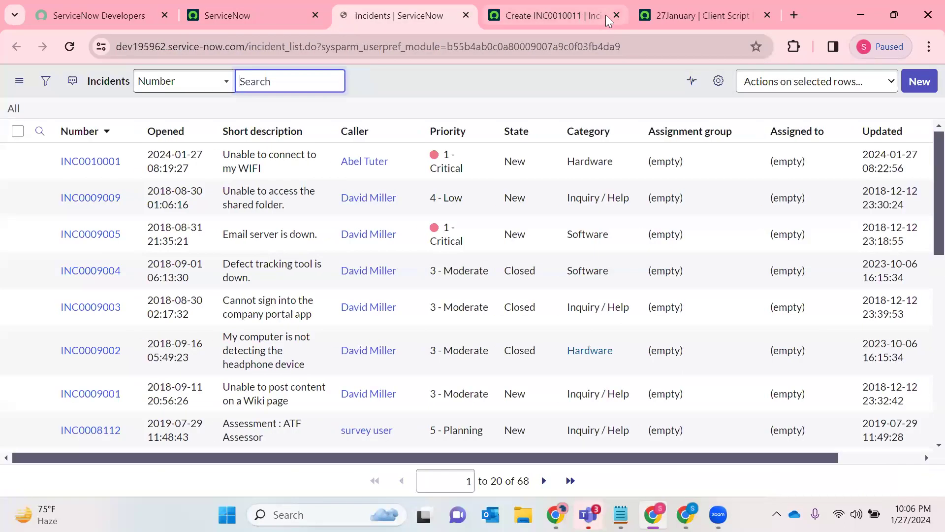
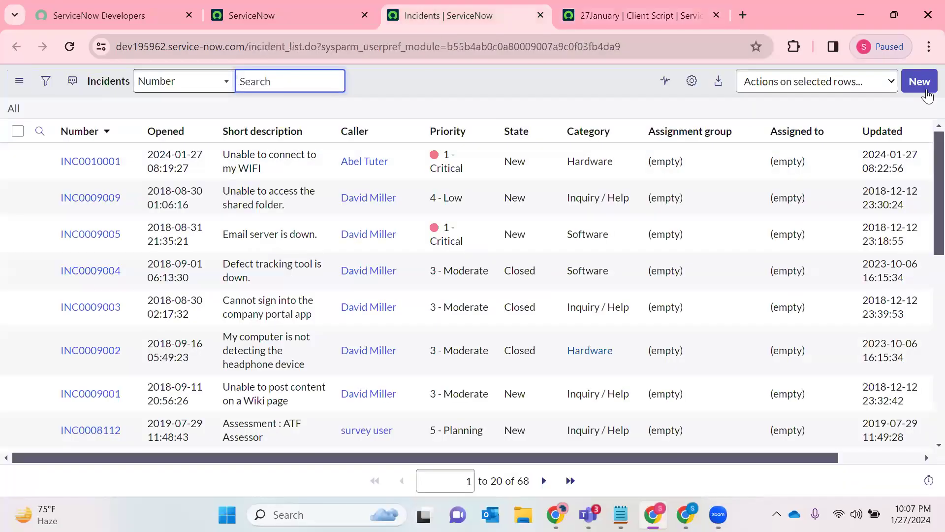
- Open a new incident form and compare its fields with the client script's setReadOnly, setMandatory and setVisible statements
left_click(923, 87)
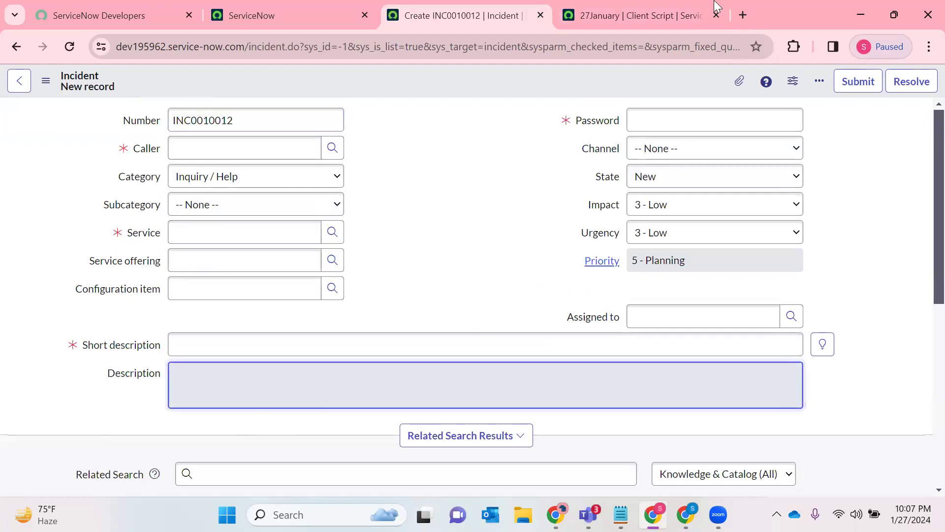
left_click(699, 11)
left_click(474, 351)
left_click_drag(478, 335, 217, 308)
left_click(463, 15)
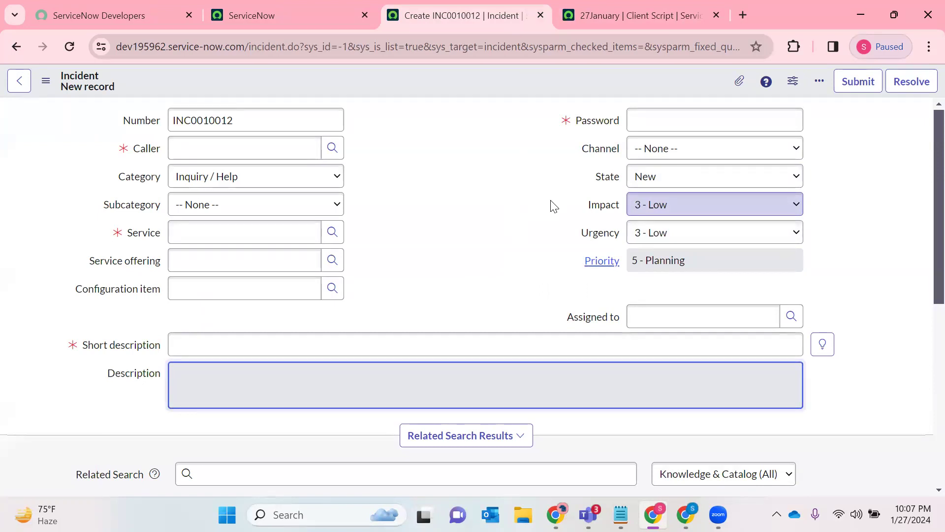
- Open the instance's Service Portal in a new browser tab using the base instance URL with the suffix sp
left_click(341, 9)
left_click(161, 97)
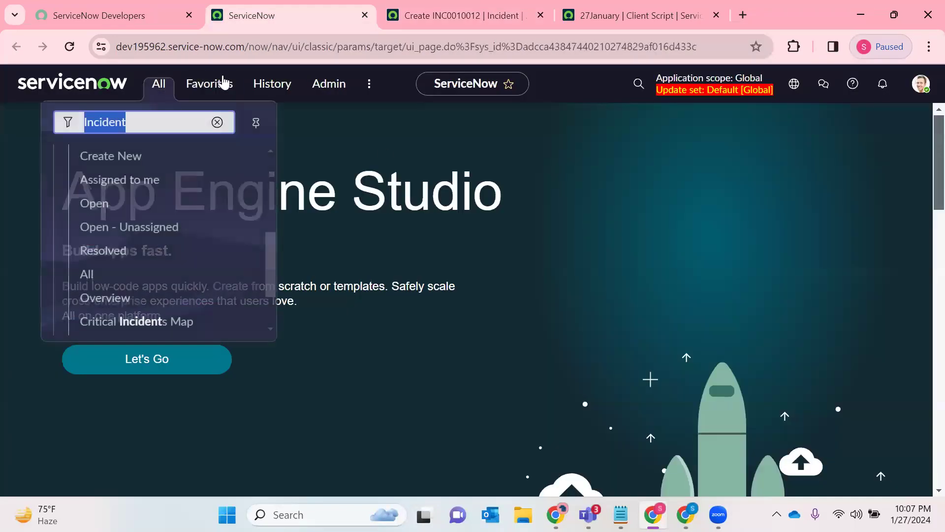
left_click(250, 47)
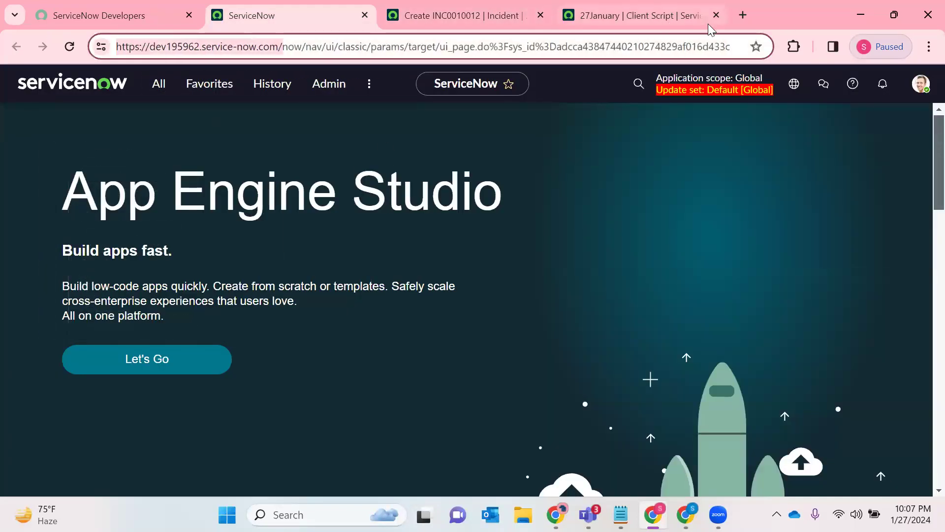
key("ctrl+t")
type("https://dev195962.service-now.com/")
type("sp")
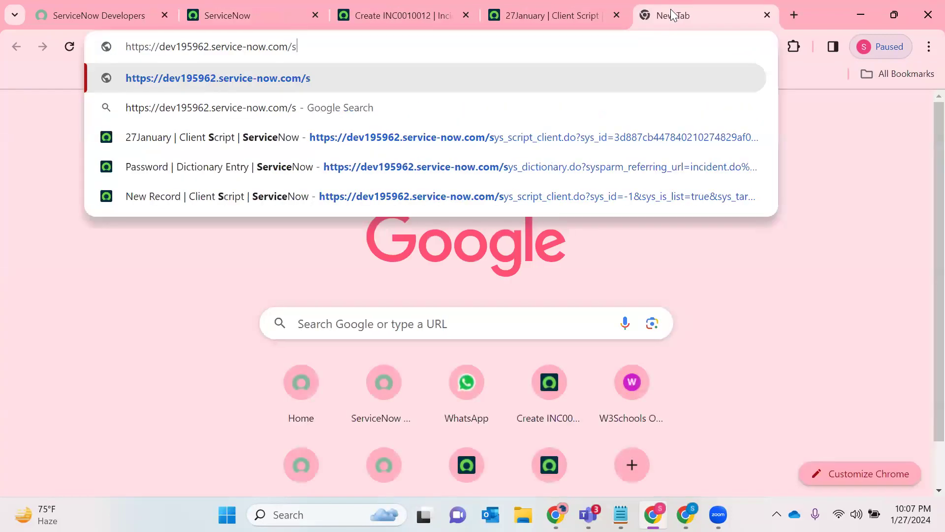
key("Return")
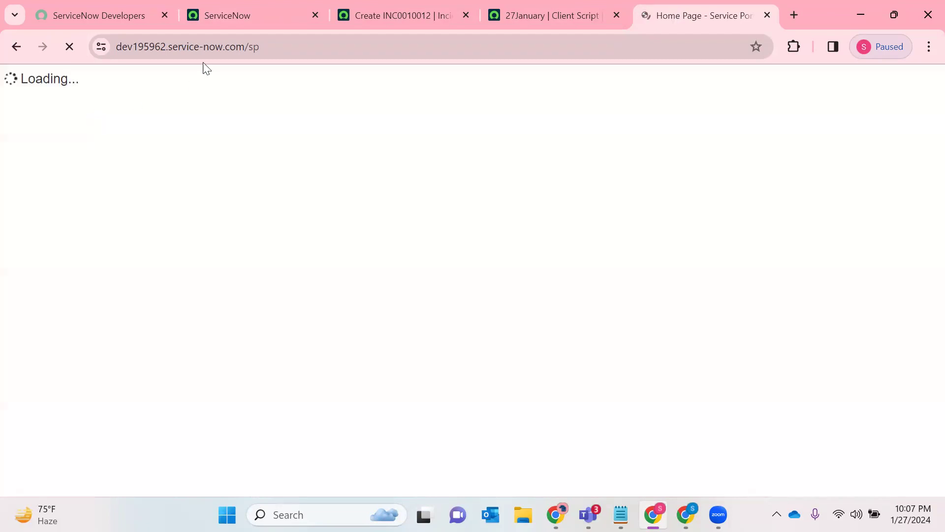
- Compare the portal URL's sp suffix with the main instance URL and dismiss the Employee Center banner
left_click(204, 51)
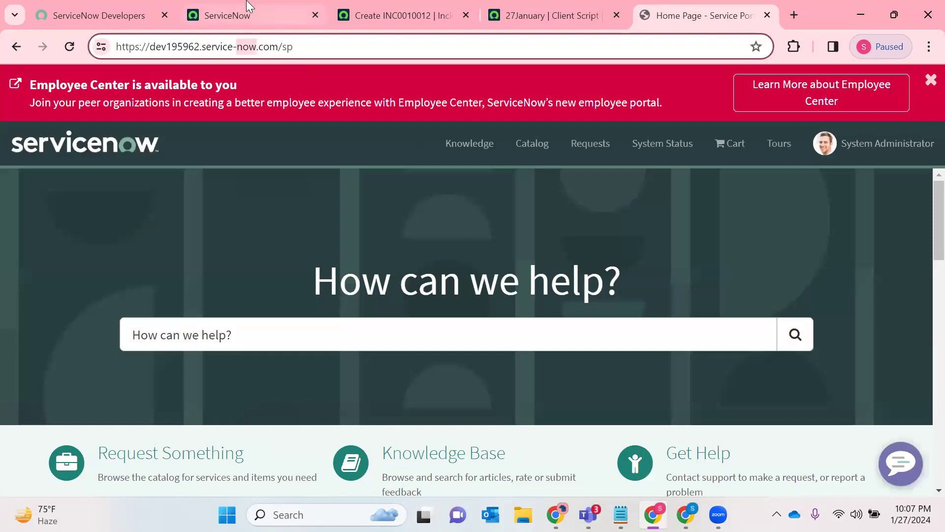
left_click(248, 9)
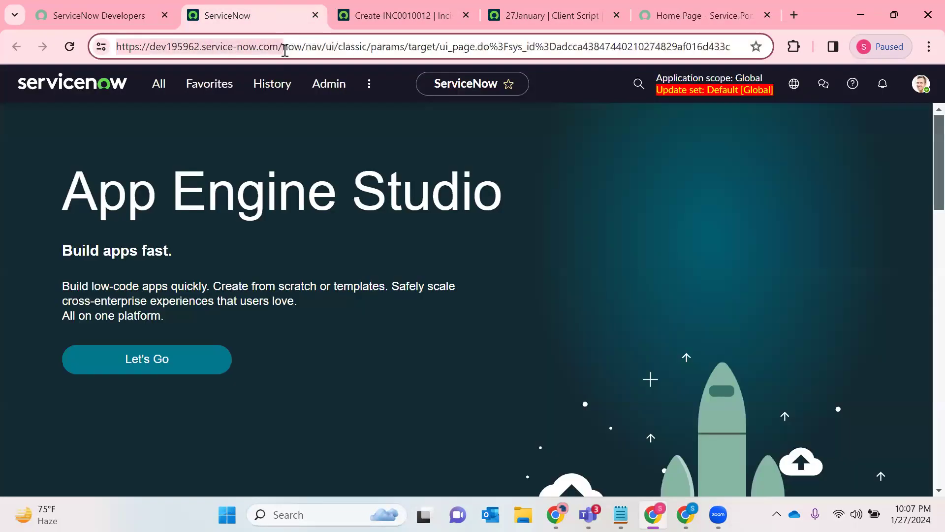
left_click(699, 16)
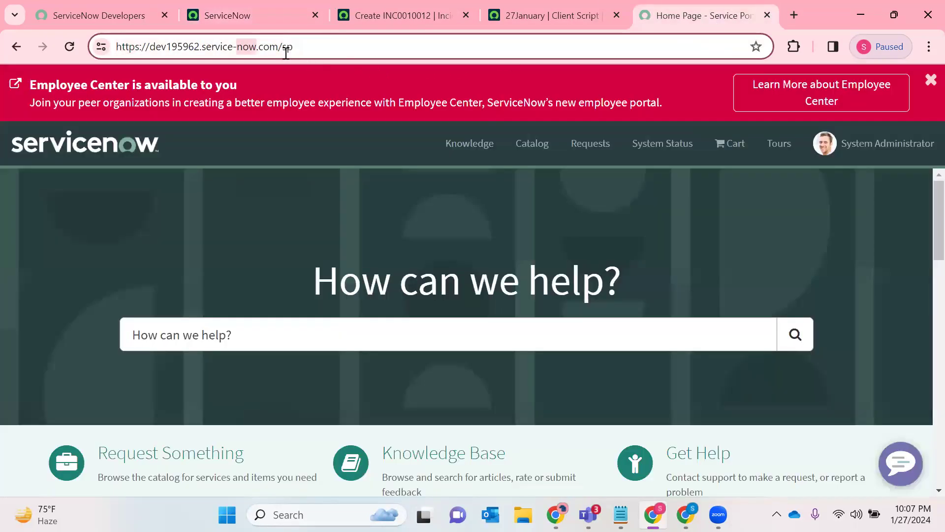
left_click_drag(283, 51, 299, 51)
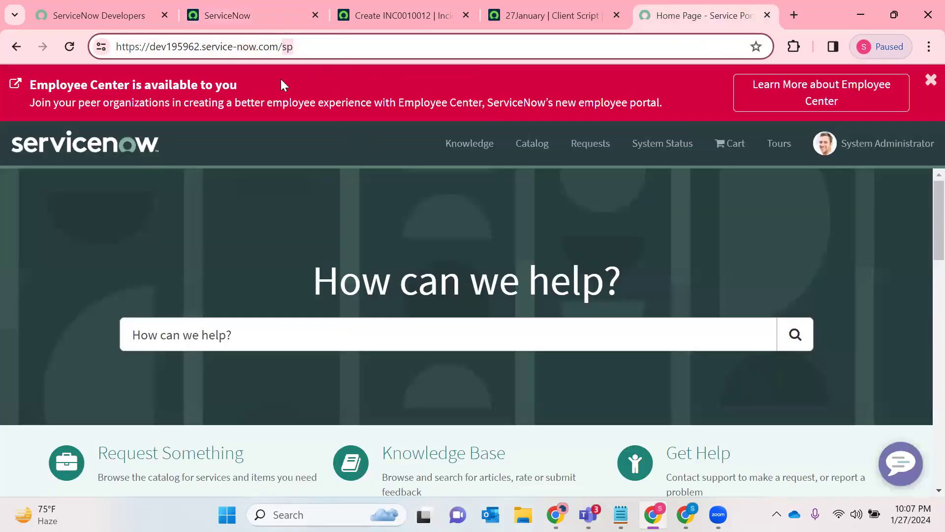
left_click(925, 80)
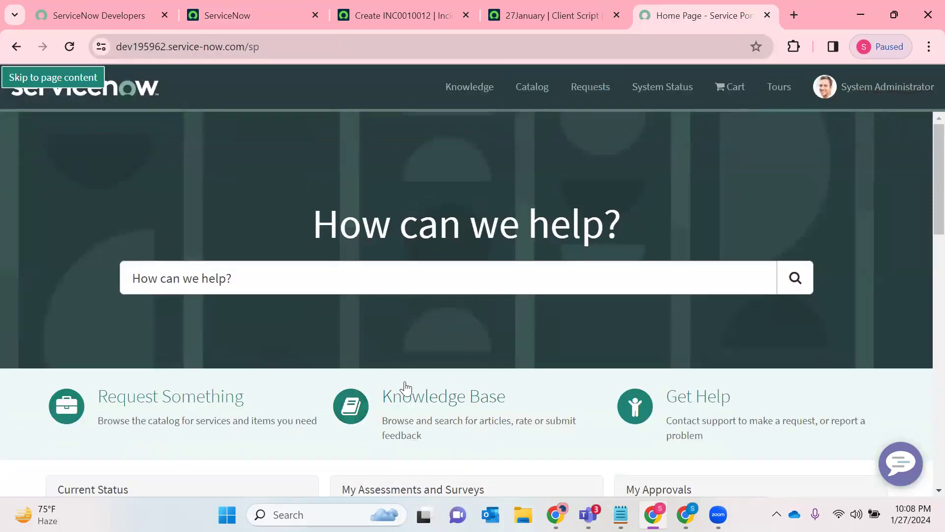
- Browse the portal's service catalog to the Can We Help You? category and open the Create Incident item
scroll(525, 384, "down", 7)
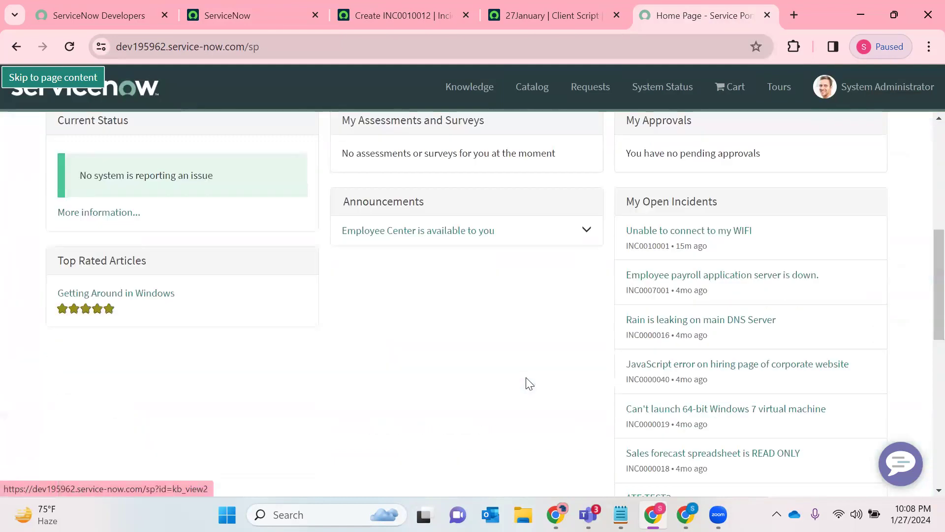
scroll(294, 325, "up", 4)
left_click(253, 259)
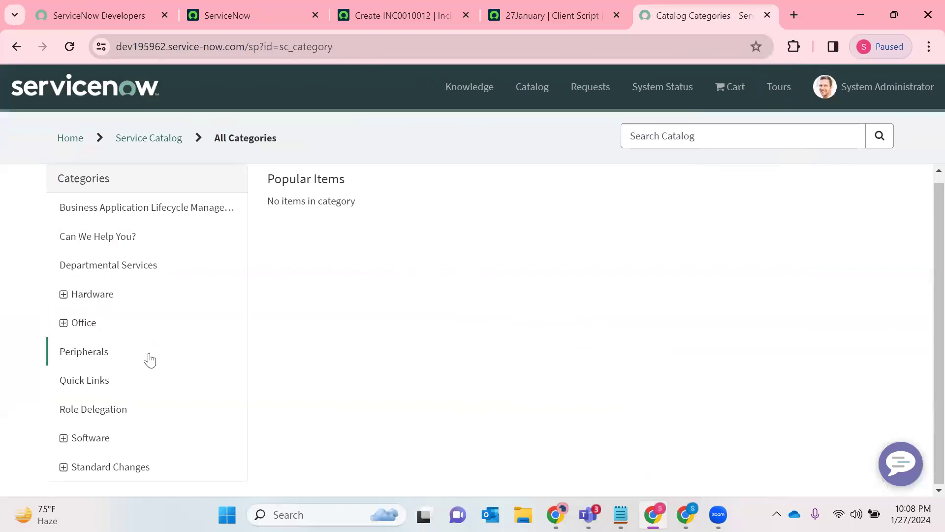
left_click(107, 243)
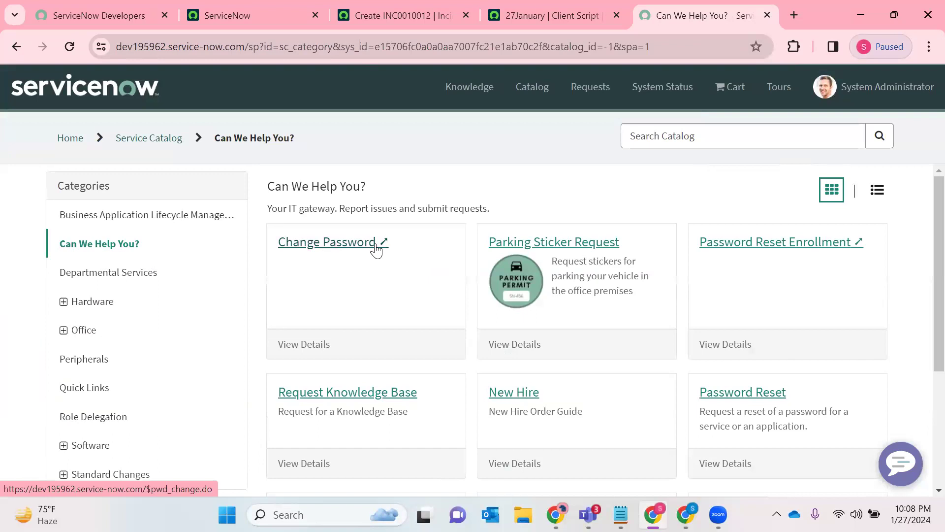
scroll(601, 296, "down", 3)
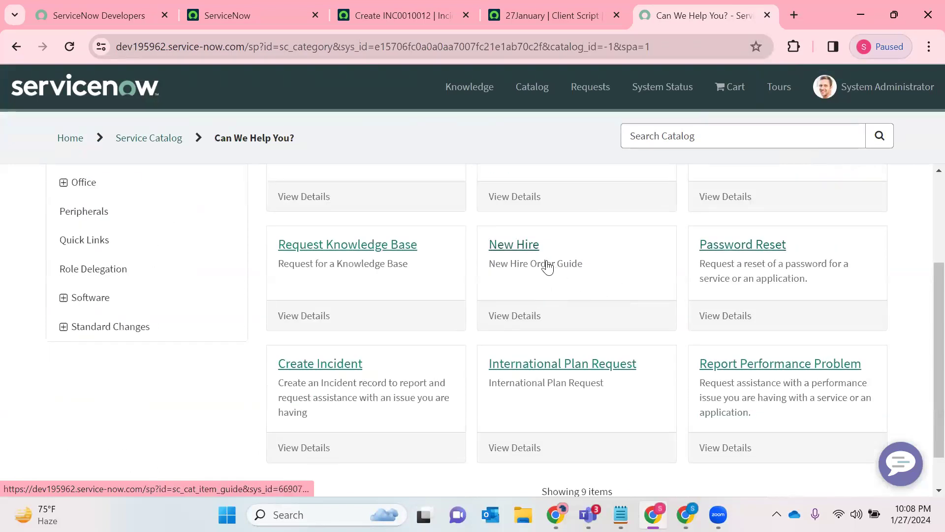
scroll(544, 266, "up", 1)
scroll(443, 295, "down", 2)
left_click(333, 319)
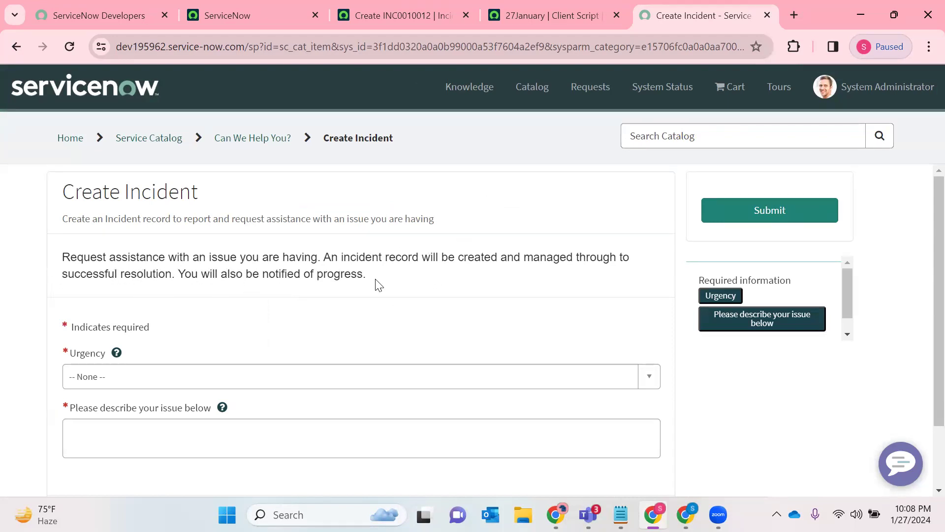
- Read the Create Incident instructions and set the urgency to 1 - High
left_click_drag(368, 278, 1, 249)
left_click(306, 294)
scroll(353, 261, "down", 2)
left_click(154, 307)
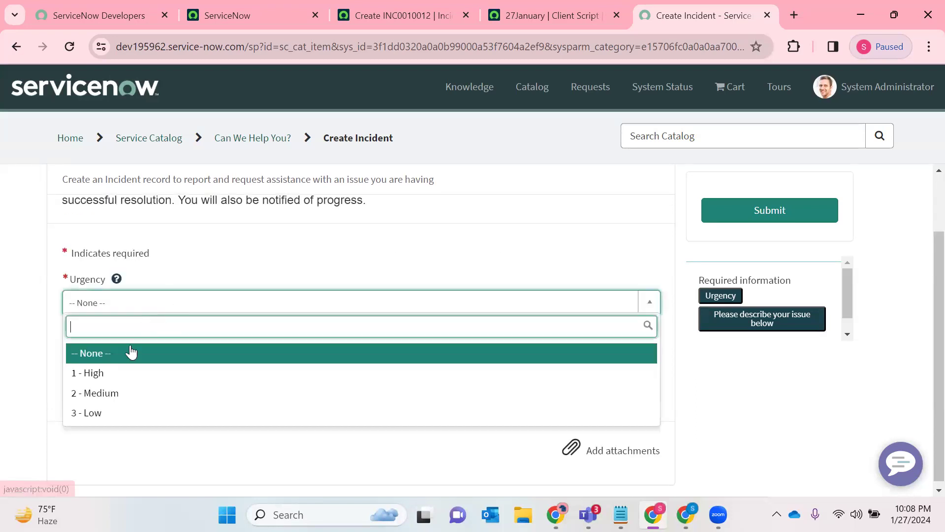
left_click(127, 371)
- Enter "I am unable to open my MS Excel" as the issue description
left_click(104, 362)
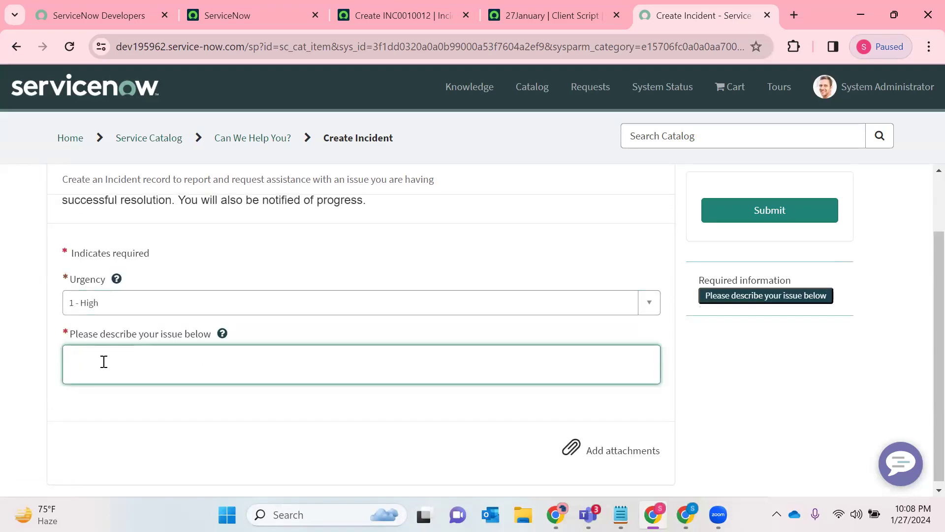
type("I am ")
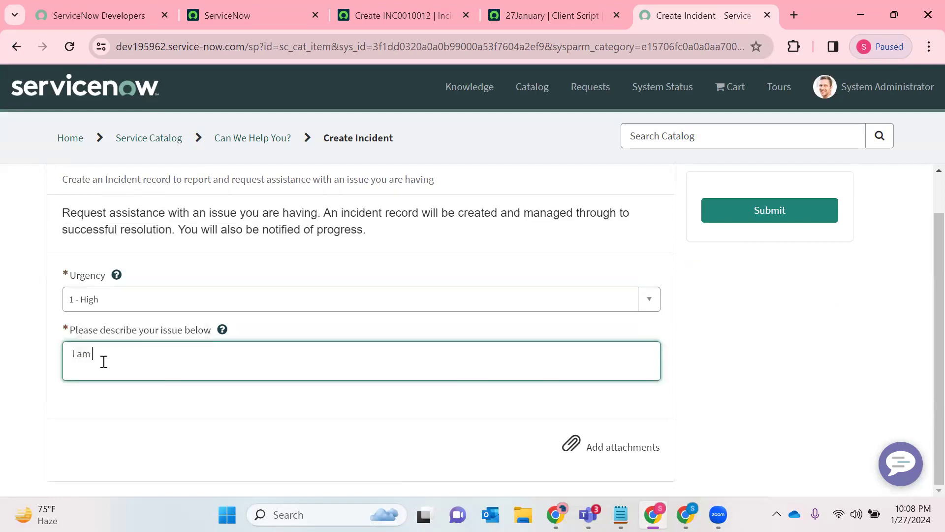
type("unable to open my M")
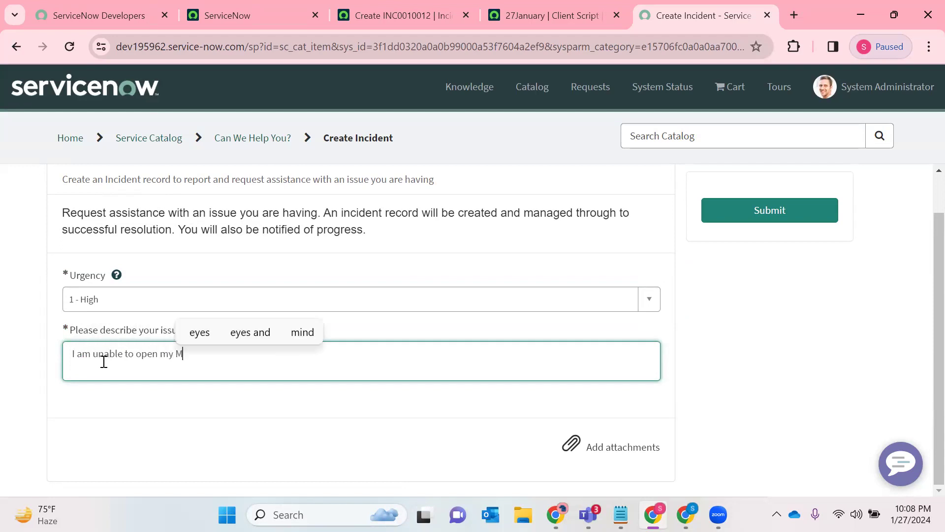
type("S EXcel")
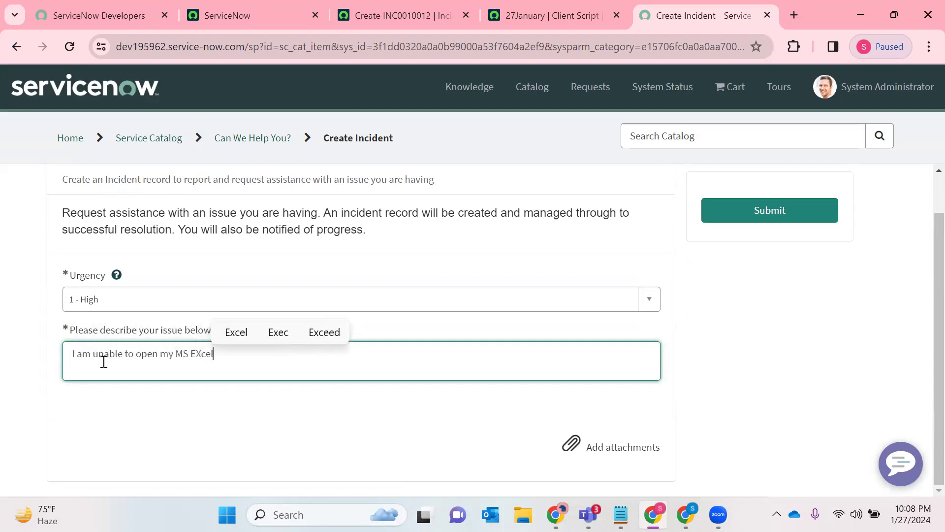
type("cel")
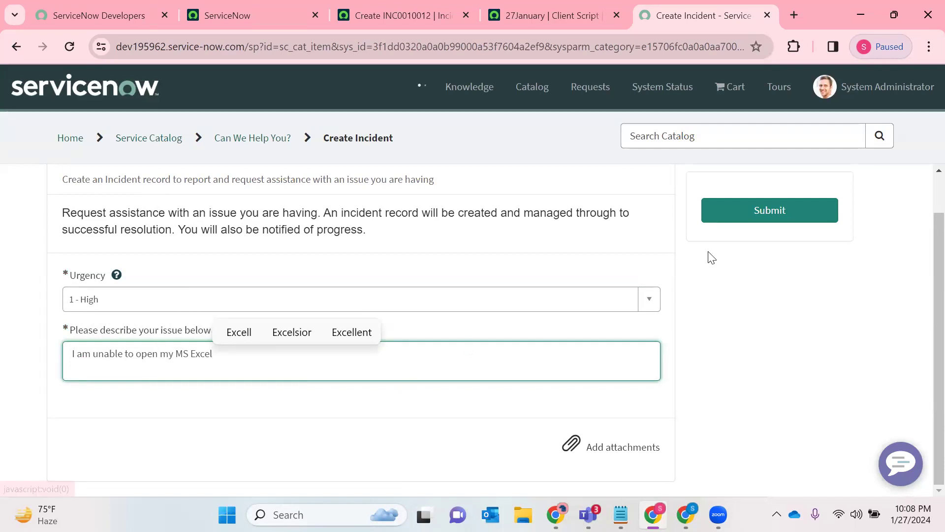
- Review the suggested articles and catalog items for the described issue and submit the incident
scroll(146, 329, "down", 1)
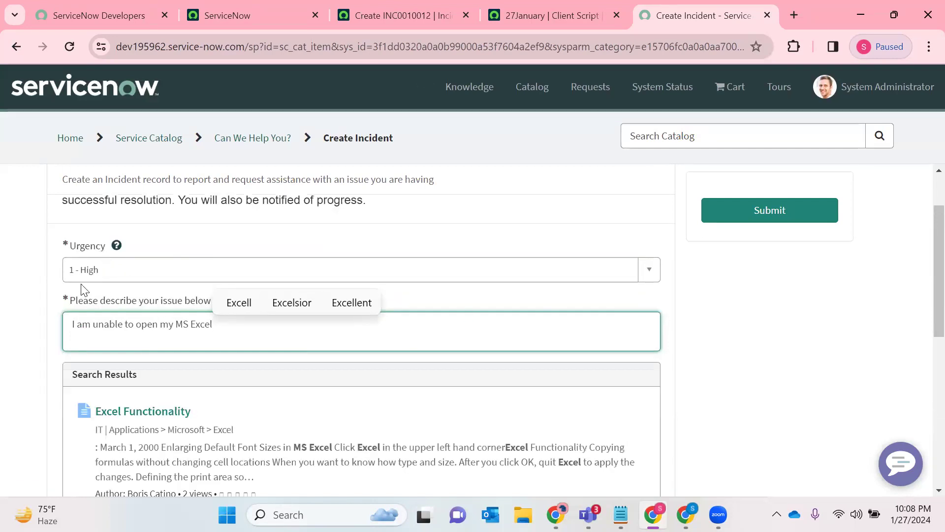
scroll(167, 315, "down", 6)
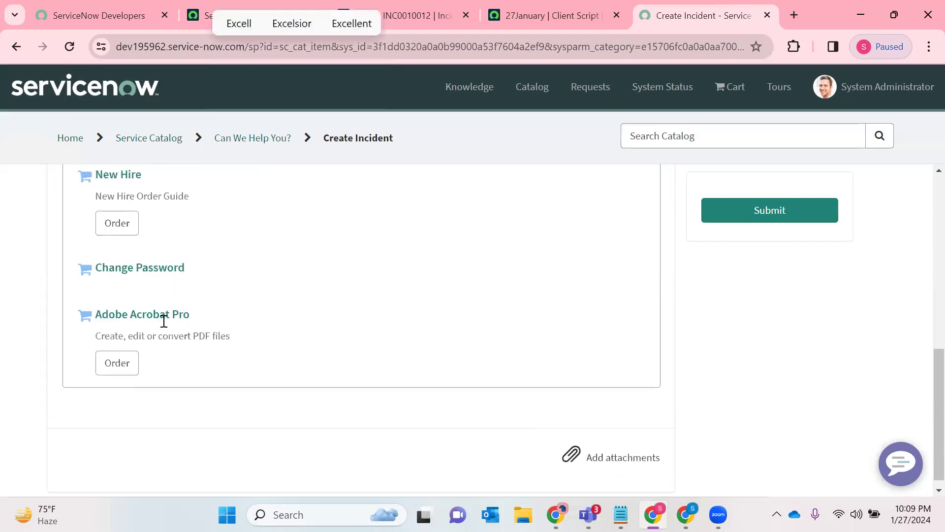
scroll(163, 318, "up", 4)
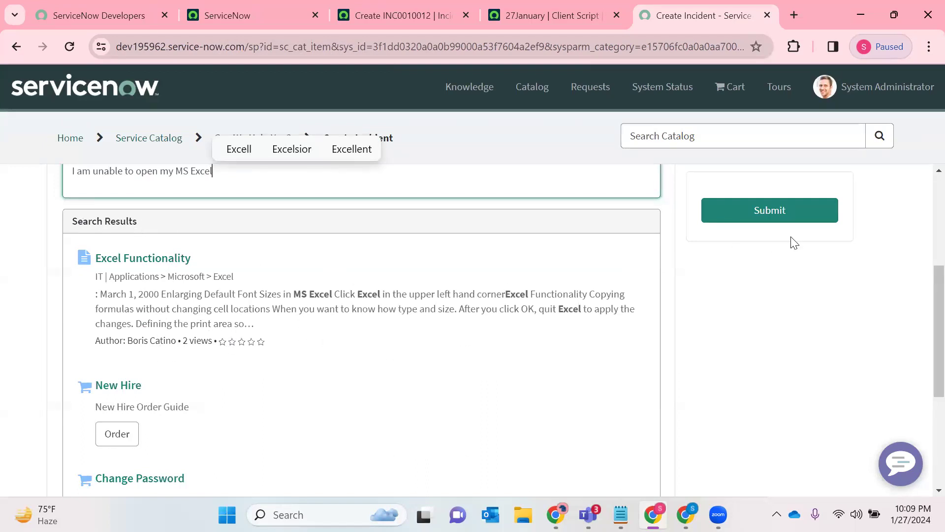
left_click(786, 213)
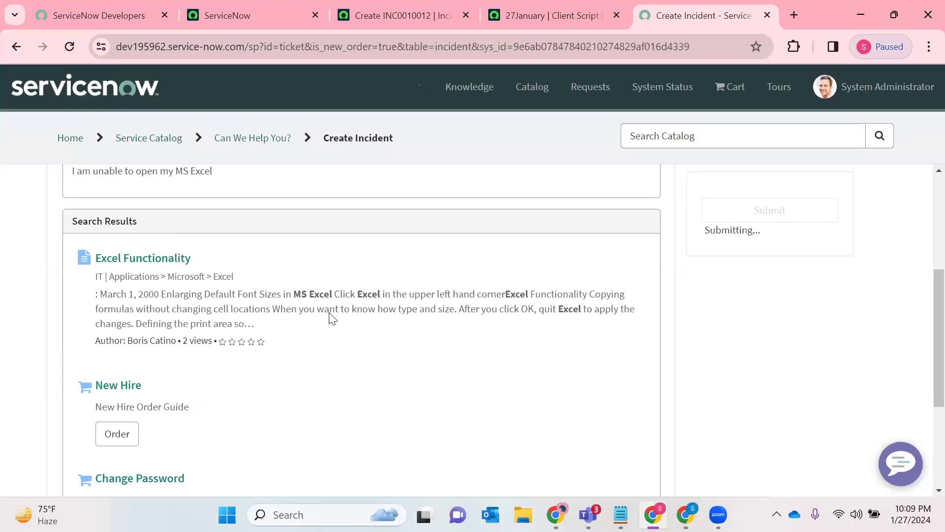
- Examine the submitted request's number and compare its caller with the user logged in to the main instance
scroll(322, 269, "down", 1)
scroll(140, 346, "up", 1)
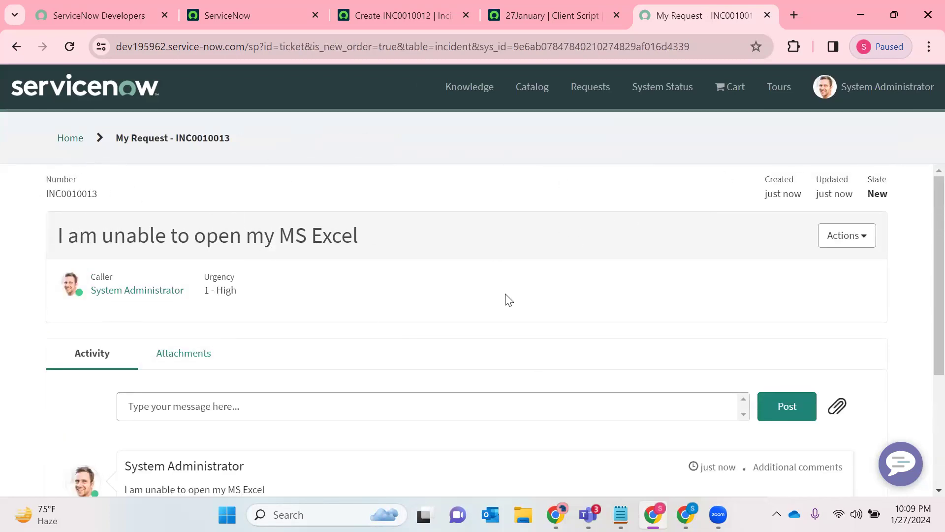
left_click_drag(109, 201, 46, 196)
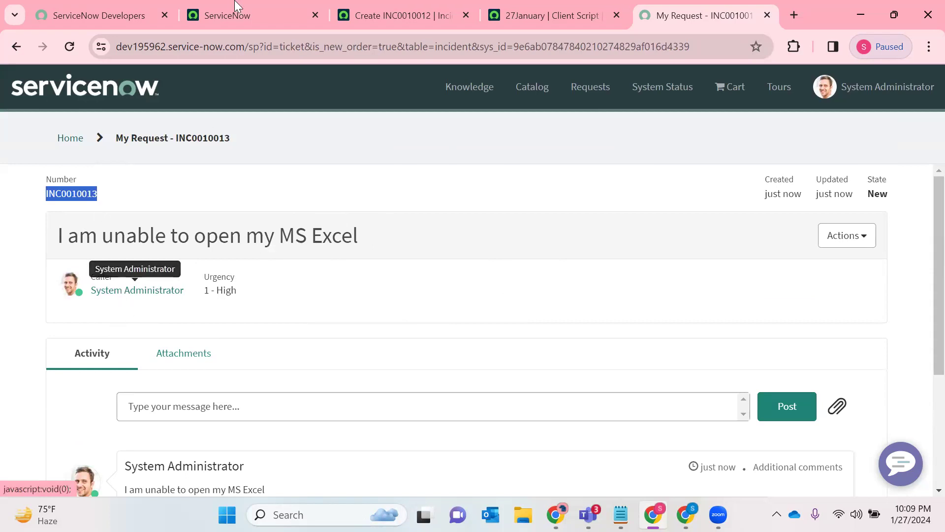
left_click(232, 16)
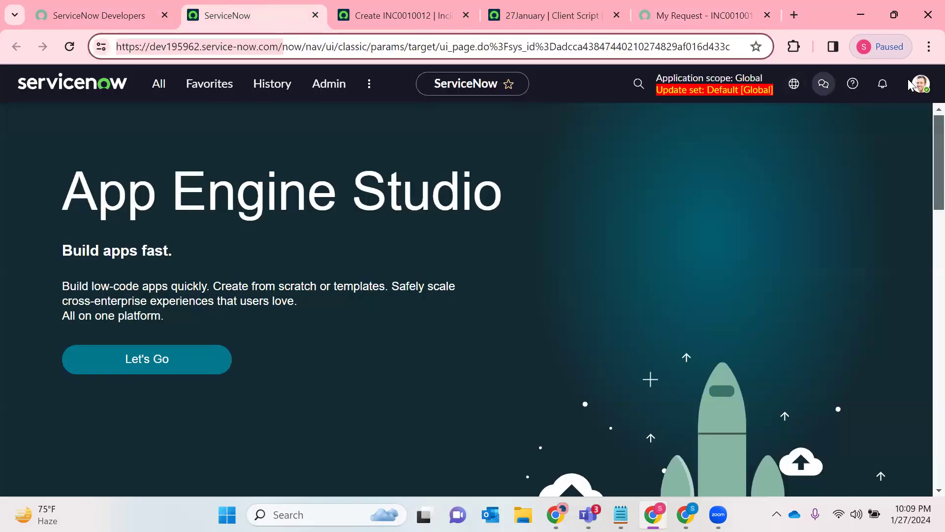
left_click(921, 84)
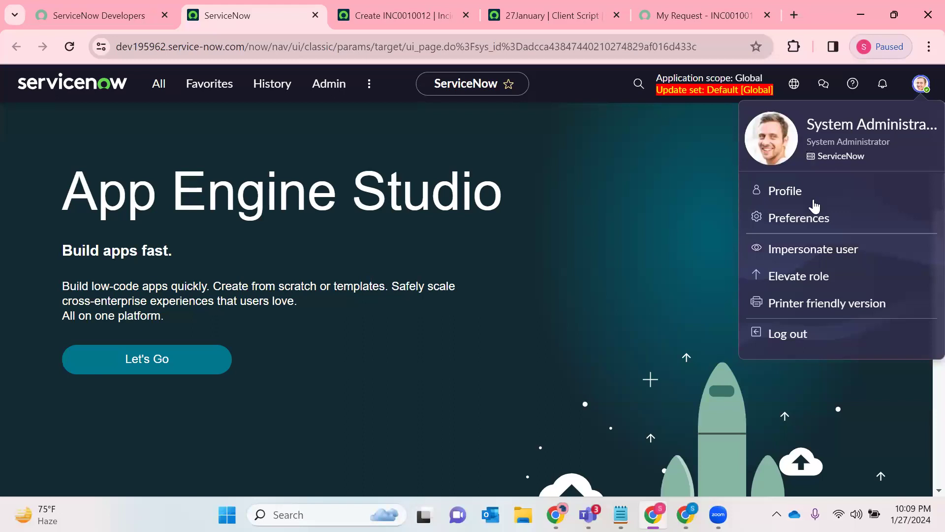
left_click_drag(807, 127, 926, 118)
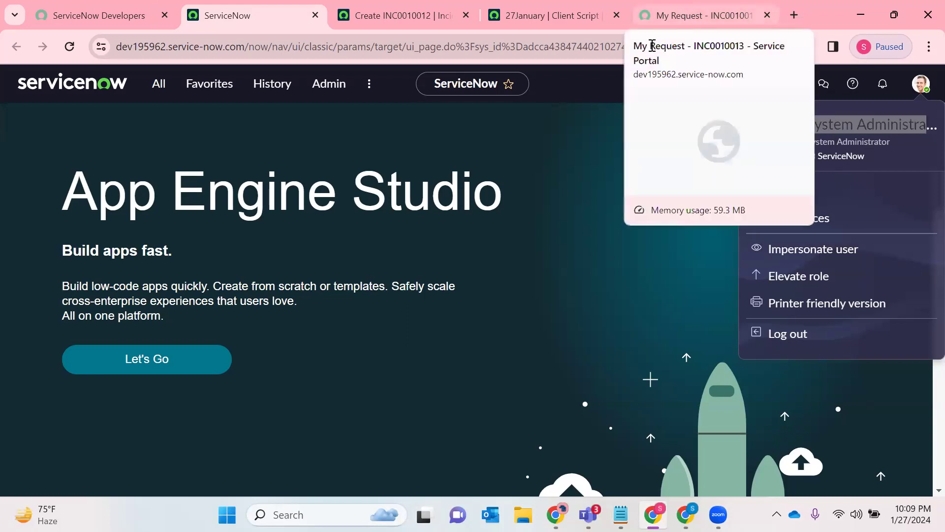
- Check the submitted portal request's urgency, available actions and activity history
left_click(683, 12)
left_click_drag(269, 291, 202, 290)
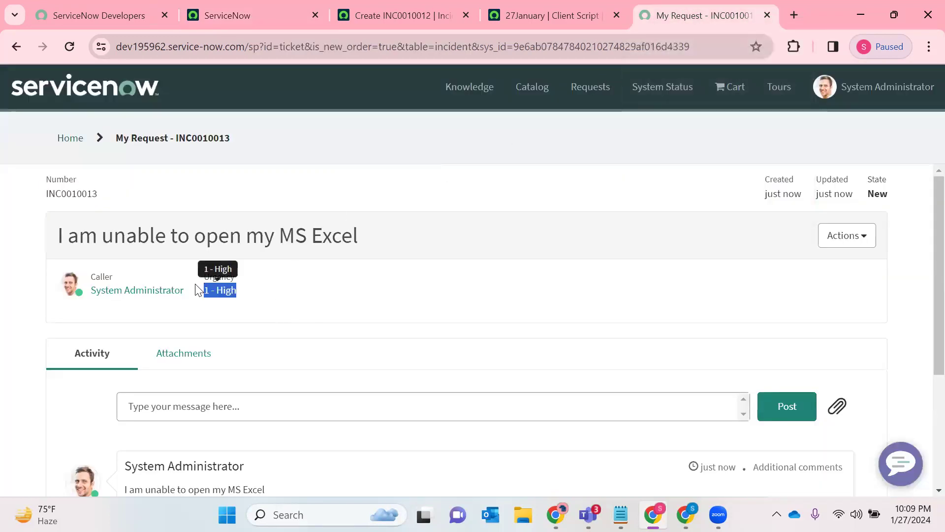
left_click(821, 242)
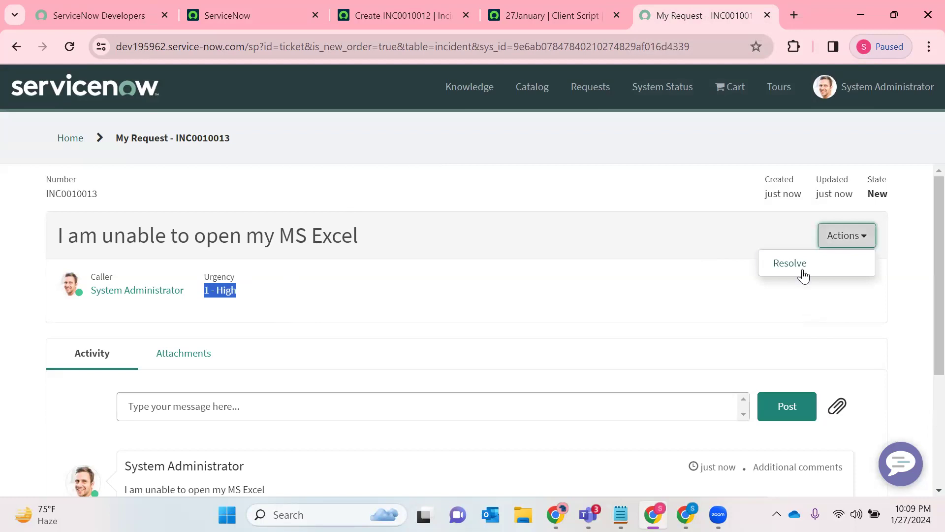
scroll(453, 325, "down", 3)
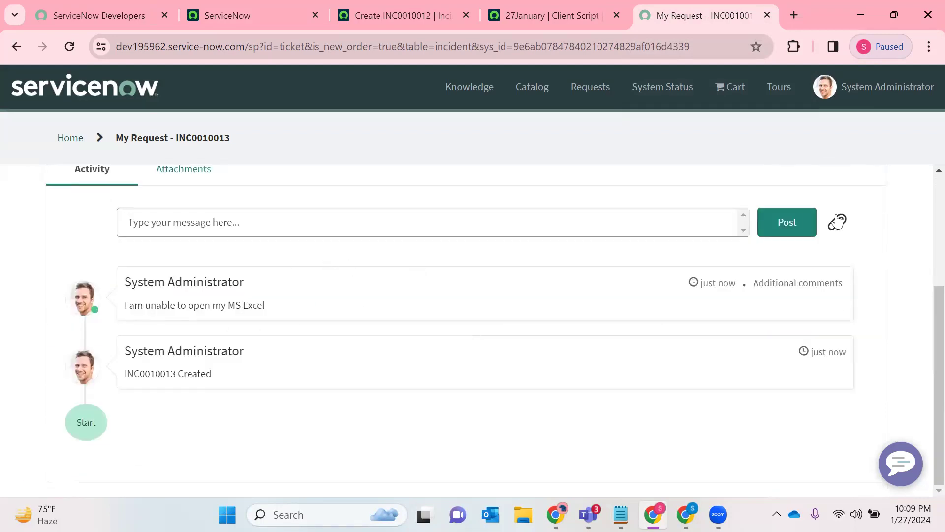
scroll(858, 209, "up", 3)
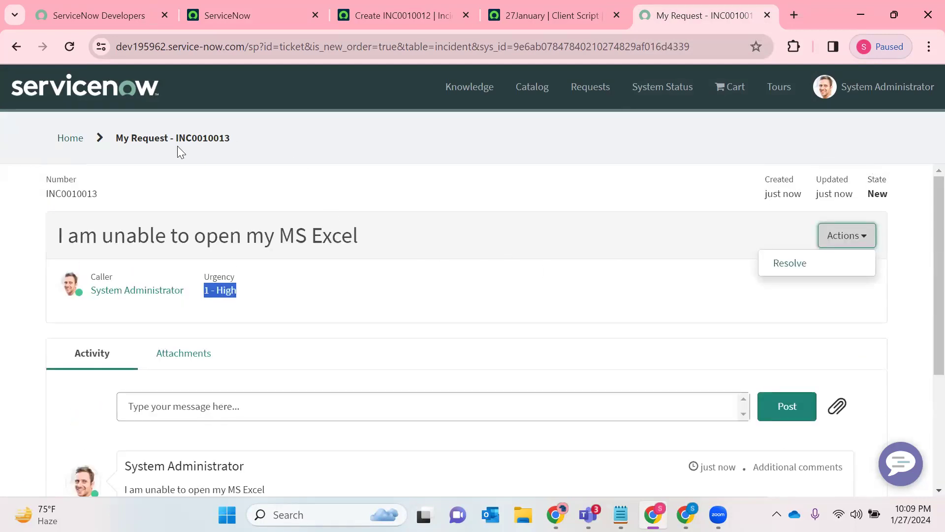
- Copy the submitted portal request's number and open the list of all incidents in a new tab
left_click_drag(108, 194, 39, 199)
key("ctrl+c")
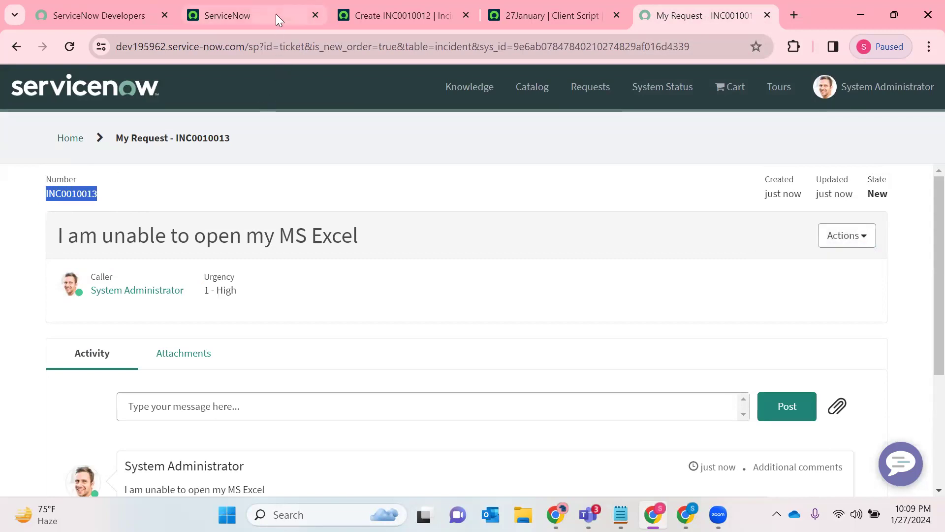
left_click(275, 13)
left_click(158, 86)
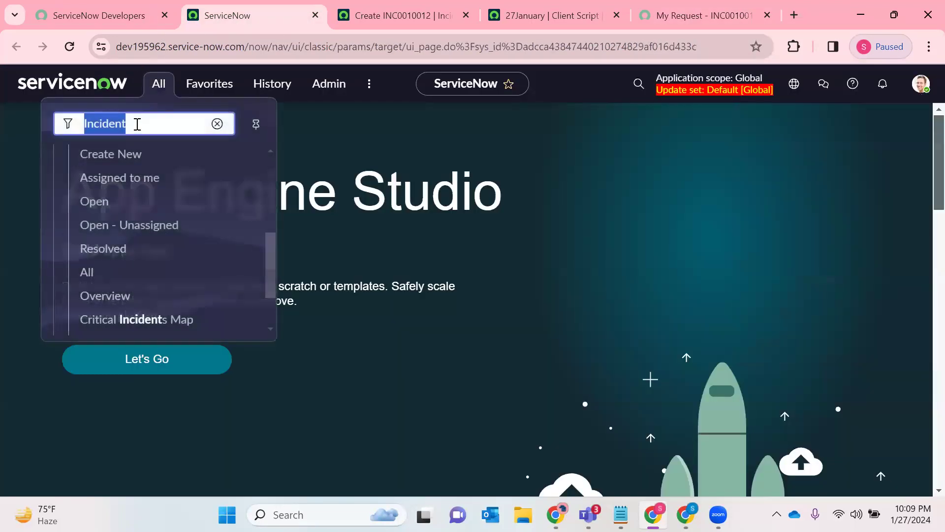
right_click(89, 273)
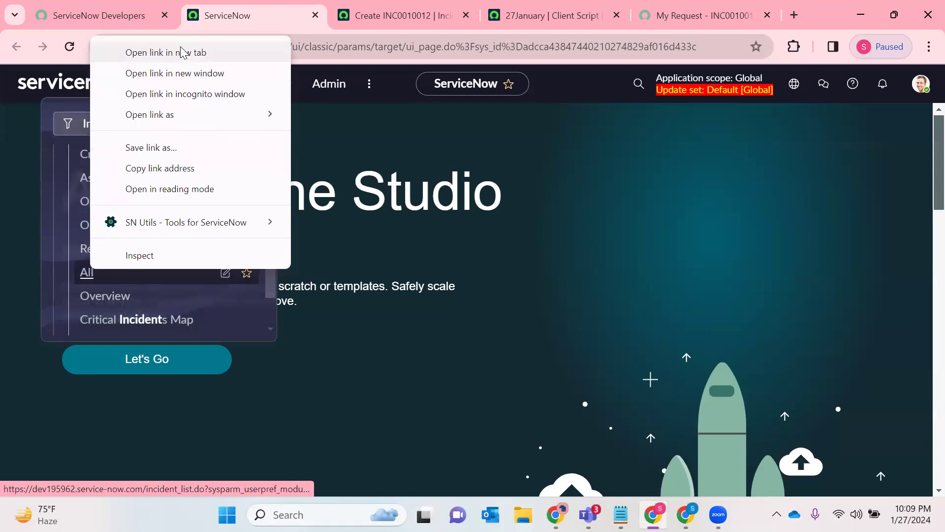
left_click(181, 52)
- Switch to the new incident list tab and close the unneeded Create INC0010012 and client script tabs
left_click(366, 6)
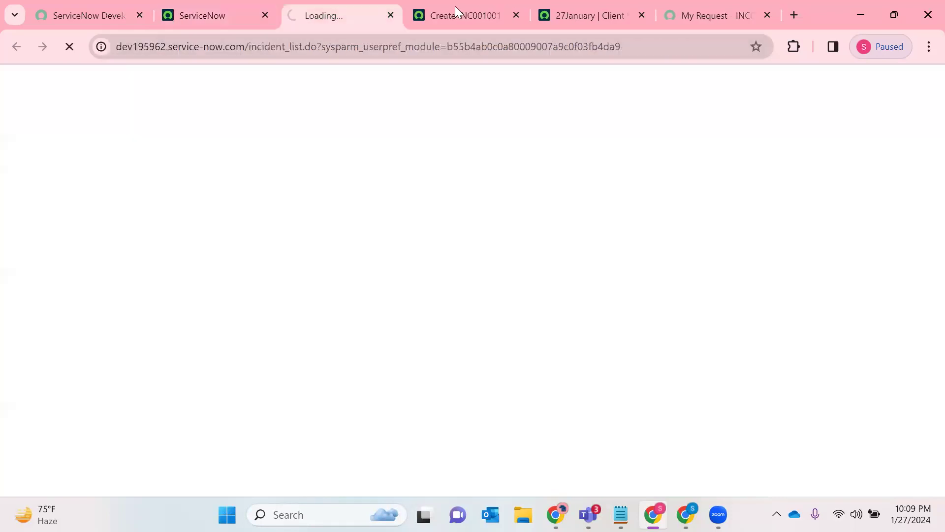
left_click(516, 15)
left_click(517, 15)
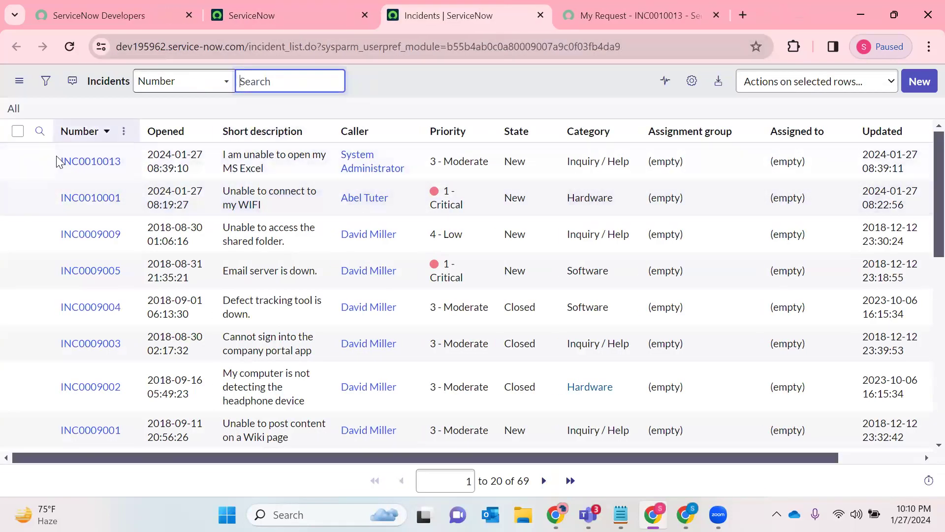
- Filter the incident list by the copied number INC0010013 and open the matching incident record
left_click(40, 131)
left_click(109, 167)
key("ctrl+v")
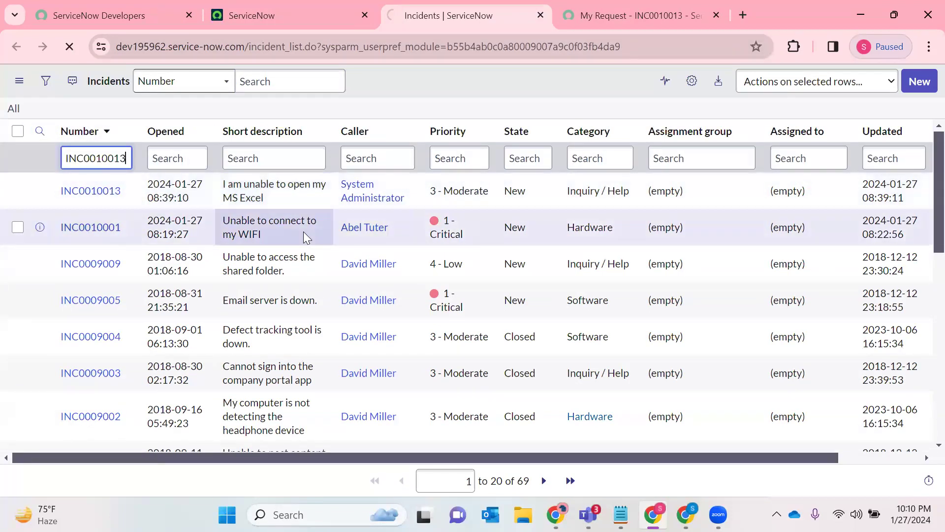
key("Return")
left_click(89, 192)
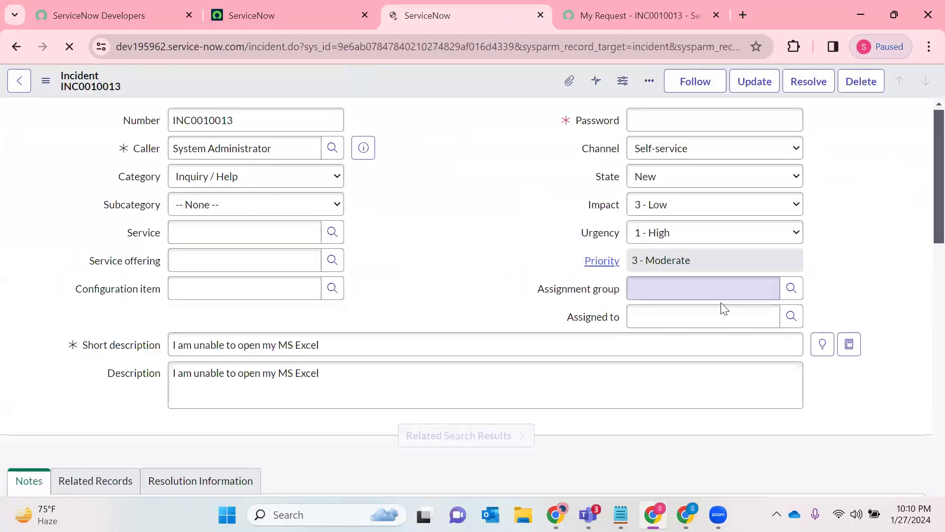
left_click(791, 315)
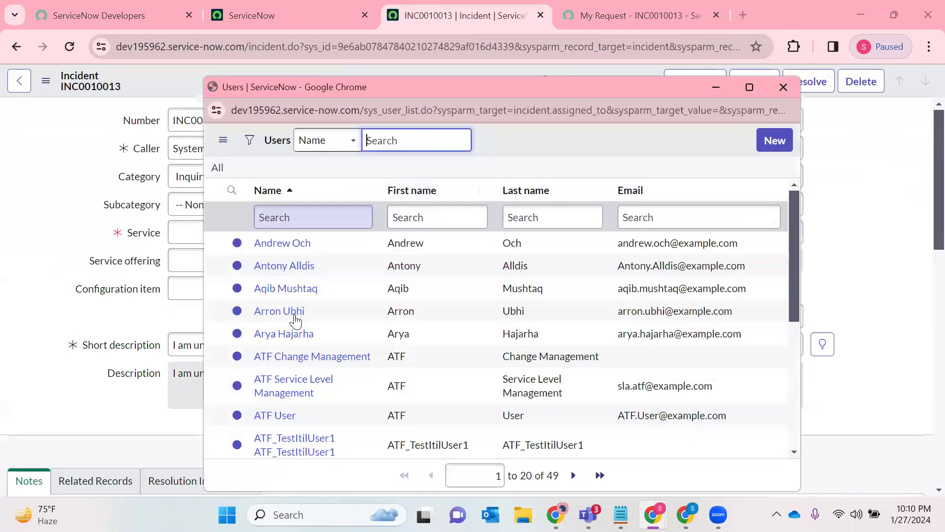
scroll(296, 319, "down", 3)
left_click(783, 90)
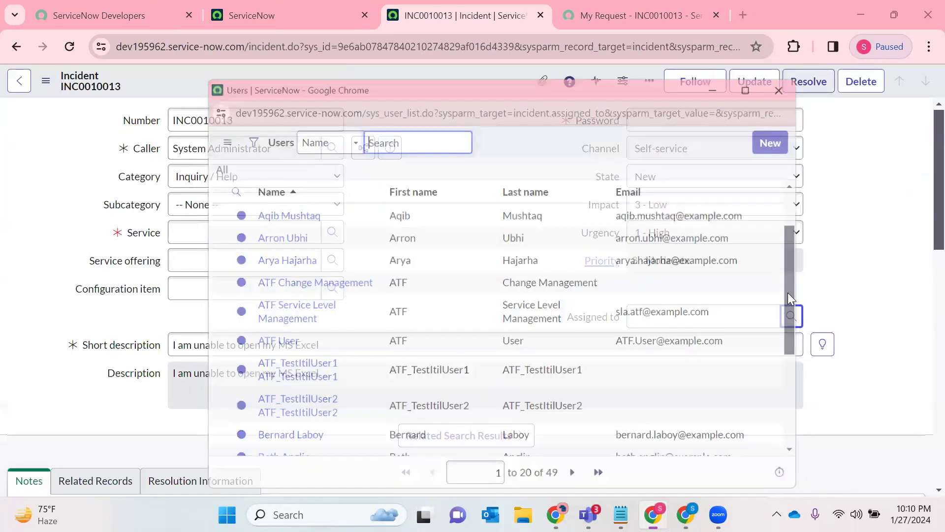
- Assign the incident to a user from the user lookup list and try to save the record
left_click(791, 315)
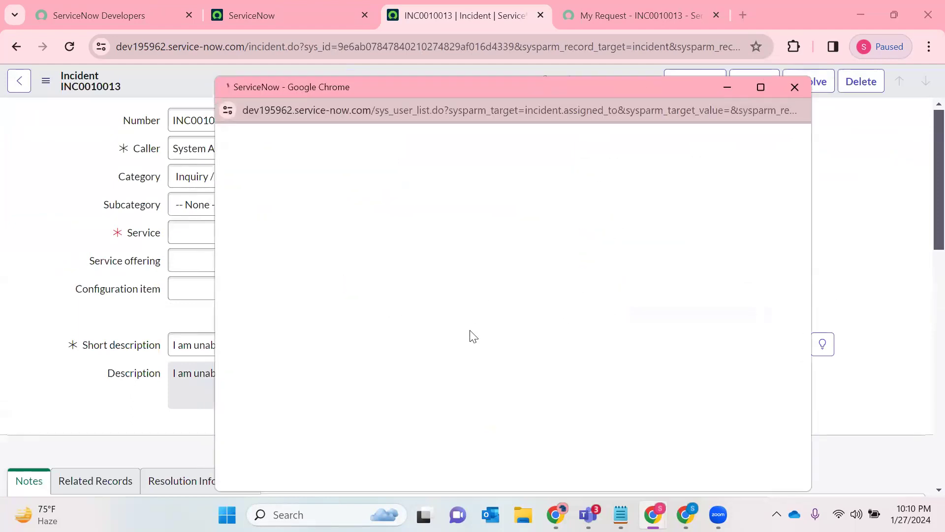
scroll(303, 398, "down", 5)
left_click(303, 332)
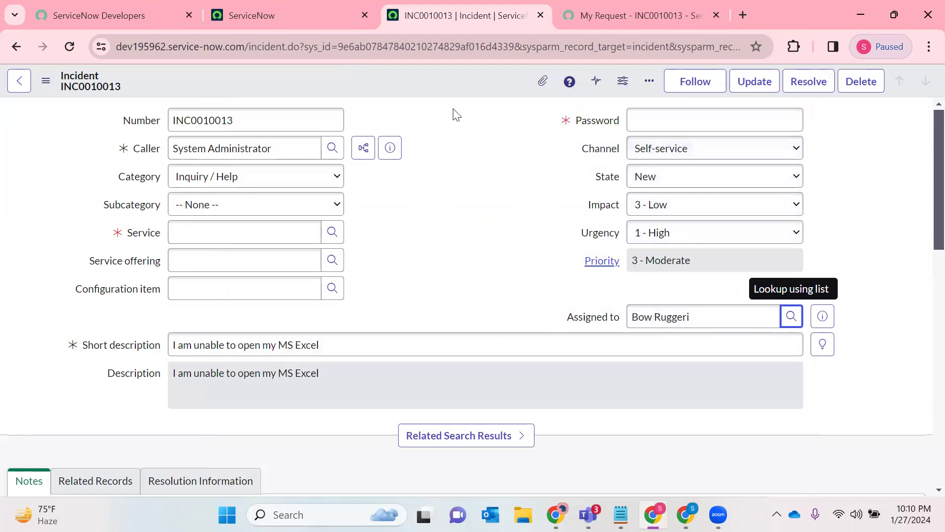
right_click(474, 94)
left_click(491, 99)
- Fill in the mandatory Password field, set Service to SAP Enterprise Services, and save the incident
left_click(679, 154)
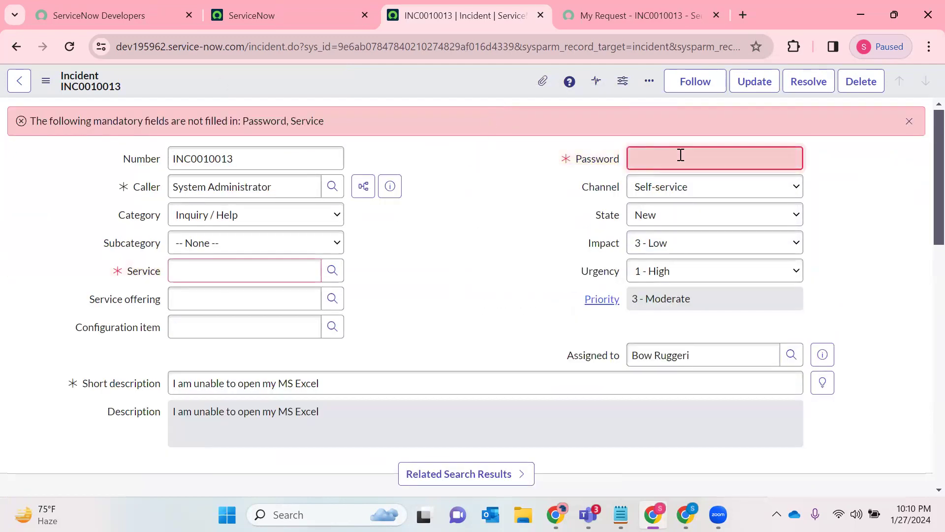
type("test")
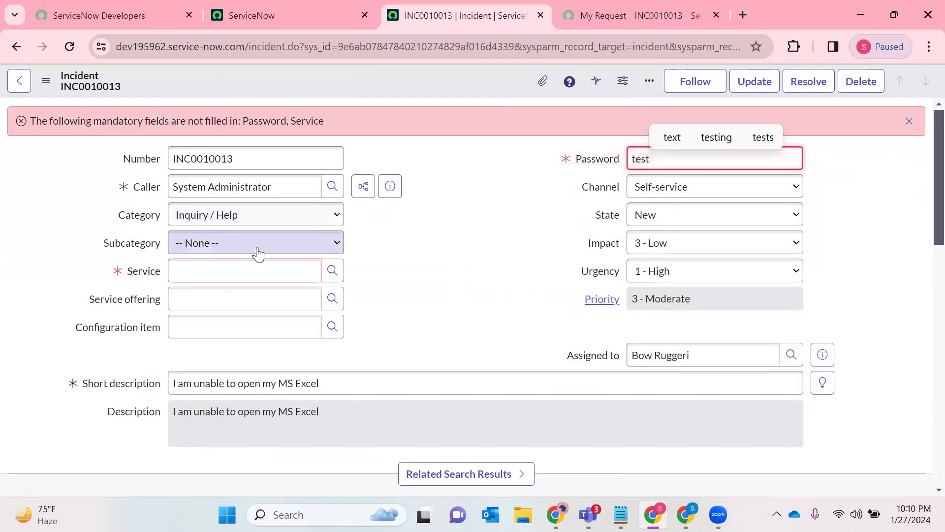
left_click(332, 270)
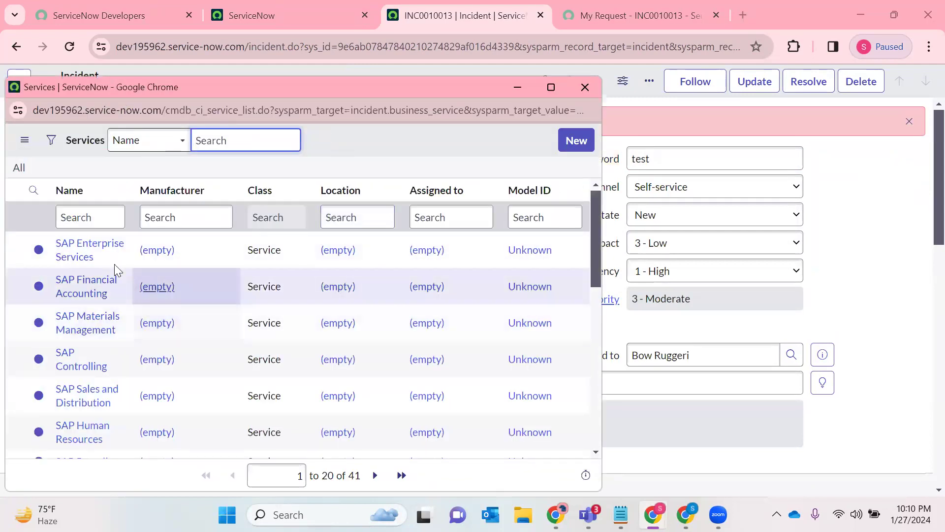
left_click(99, 244)
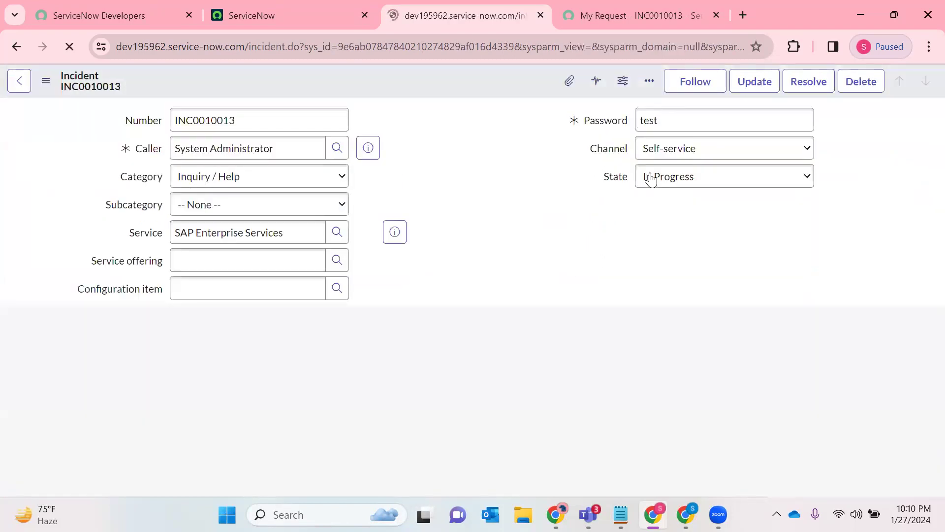
- Start a customer-visible additional comment on the incident with "Hi" and a mention of System Administrator, followed by a comma and new line
scroll(437, 224, "down", 3)
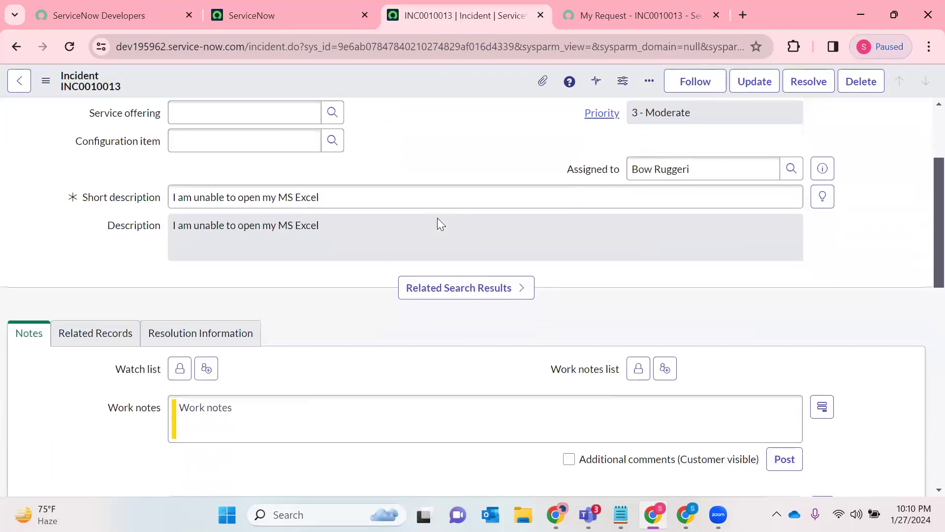
scroll(438, 222, "up", 4)
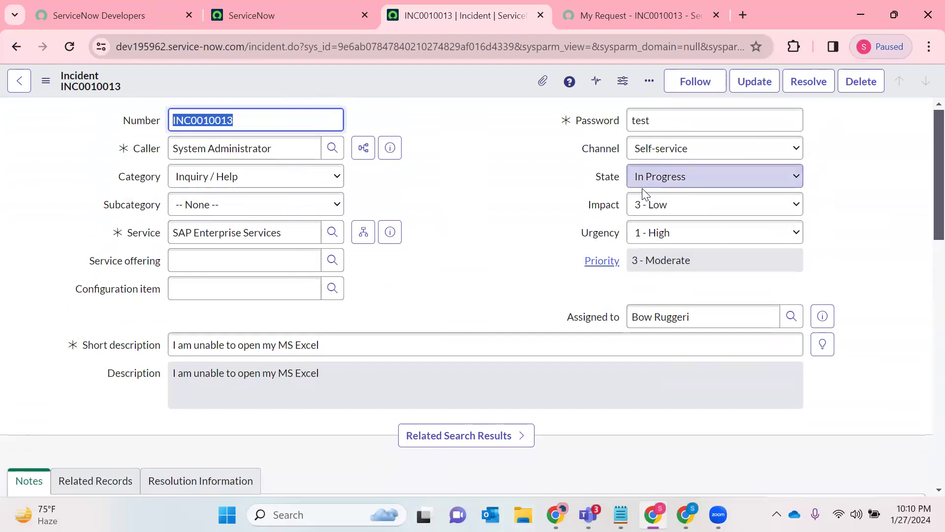
scroll(413, 233, "down", 5)
scroll(412, 233, "down", 3)
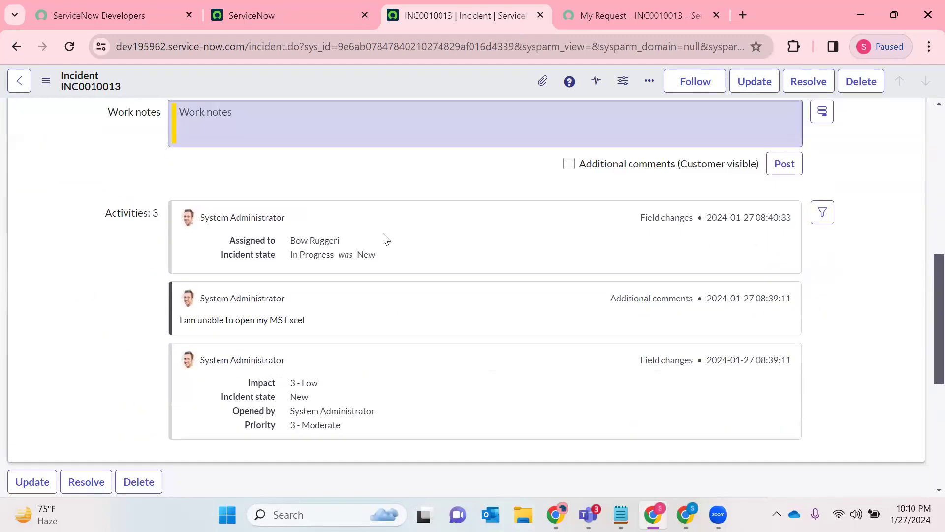
scroll(294, 268, "up", 2)
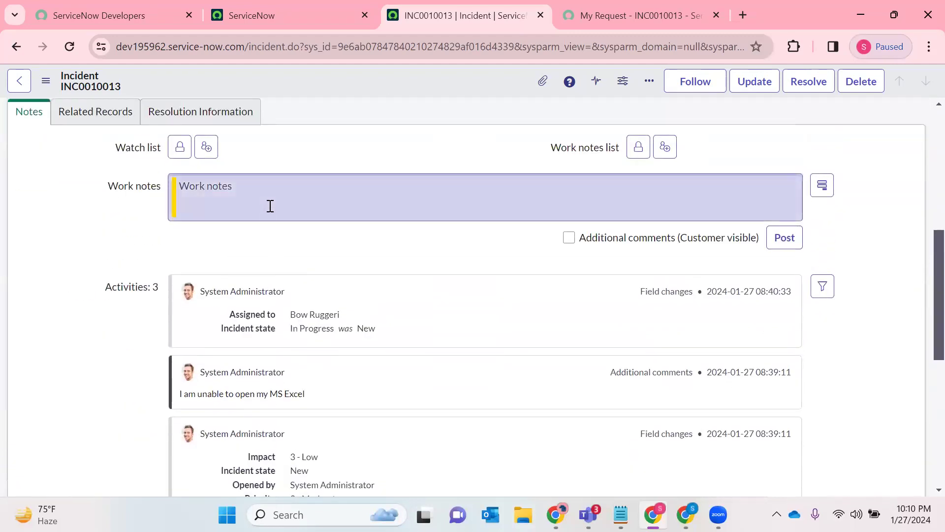
left_click(568, 237)
left_click(318, 201)
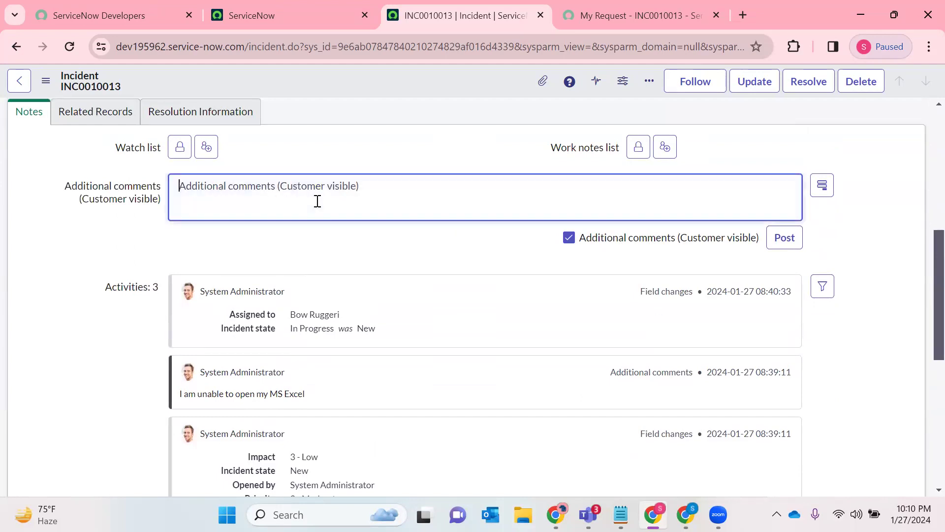
type("Hi @S")
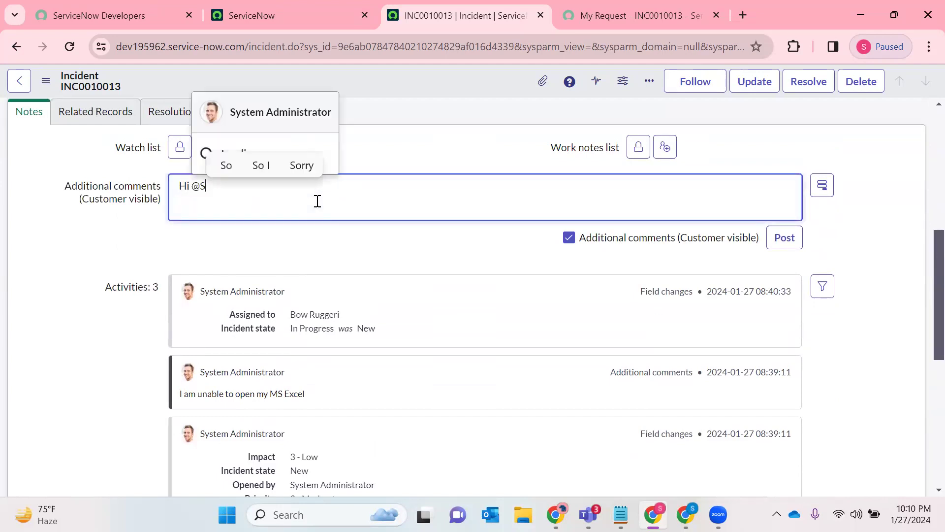
key("Return")
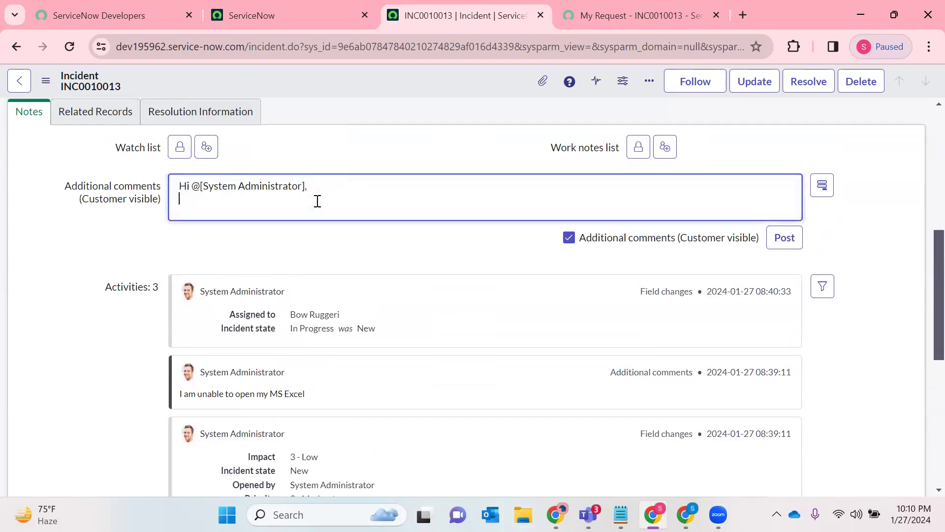
- Add "Hello provide your availability to schedule an call for discussion." to the comment and post it
type("Hello")
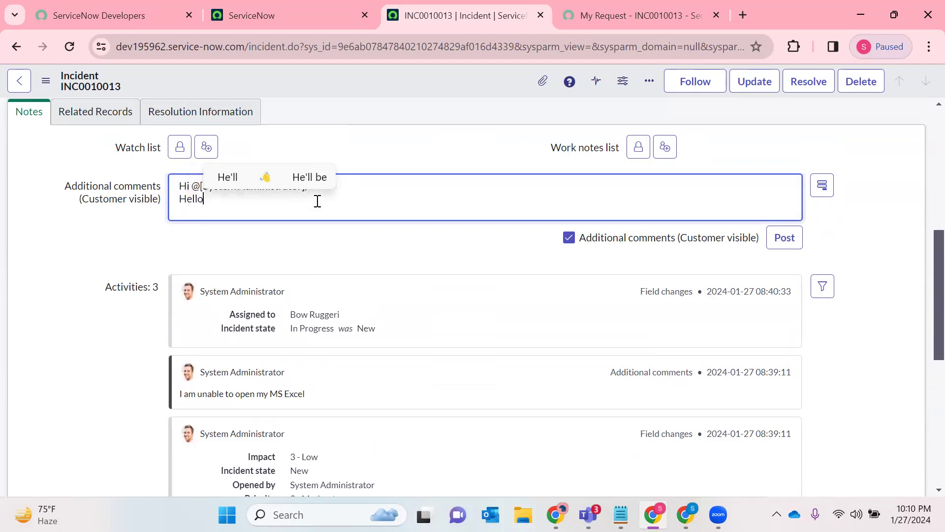
type(" provide yo")
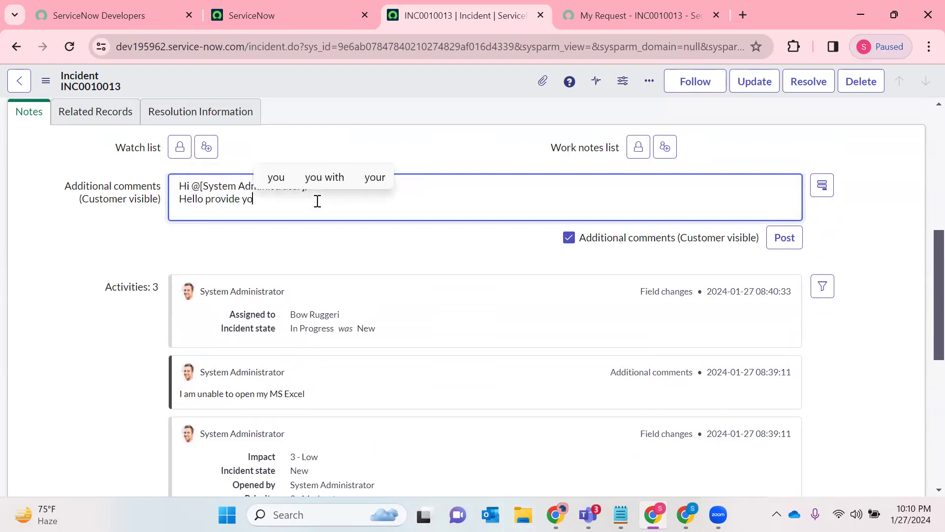
type("ur availab")
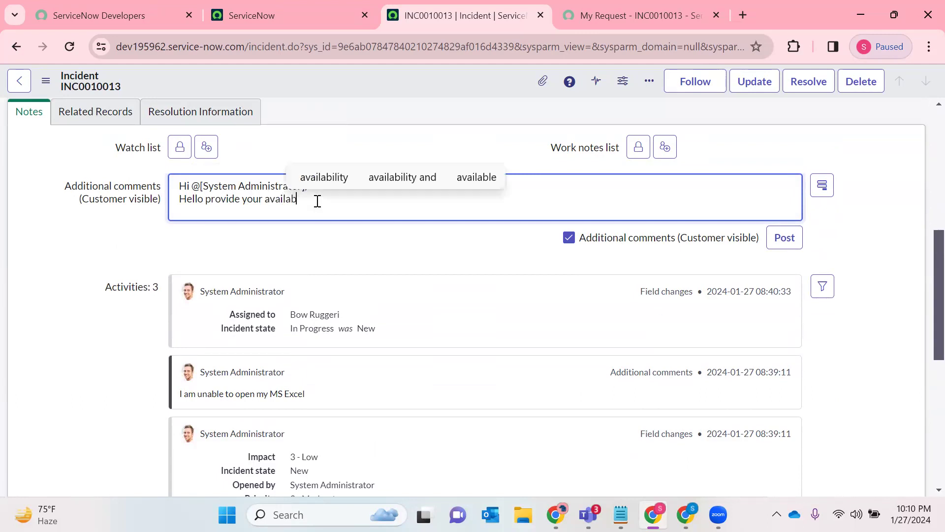
type("ility to schedule an call for d")
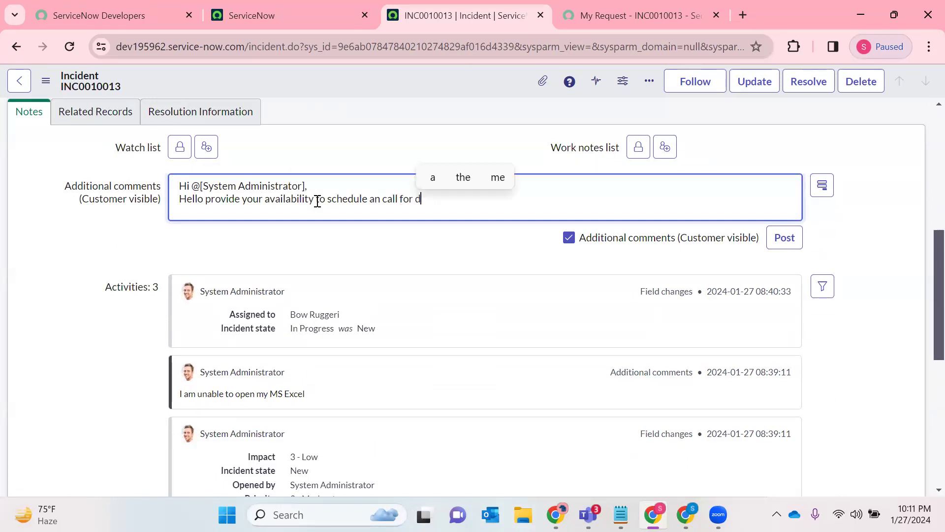
type("iscussion.")
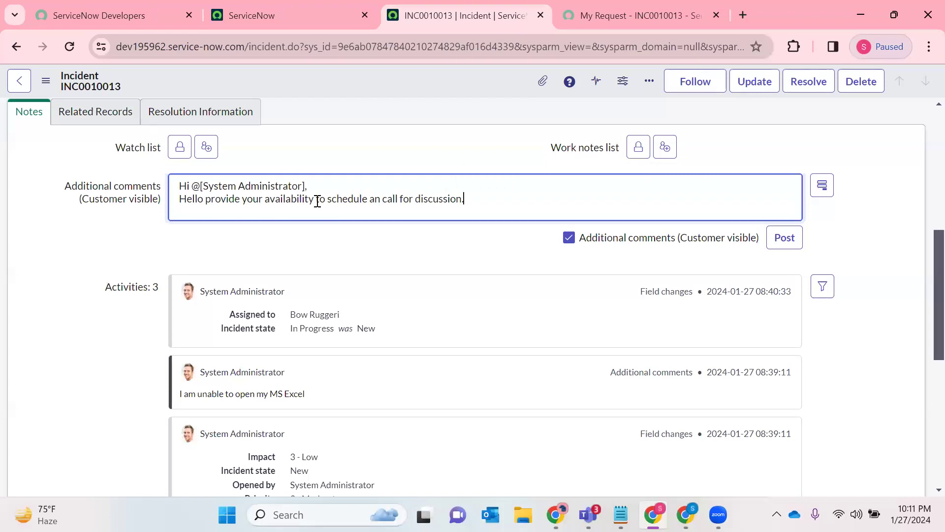
left_click(785, 242)
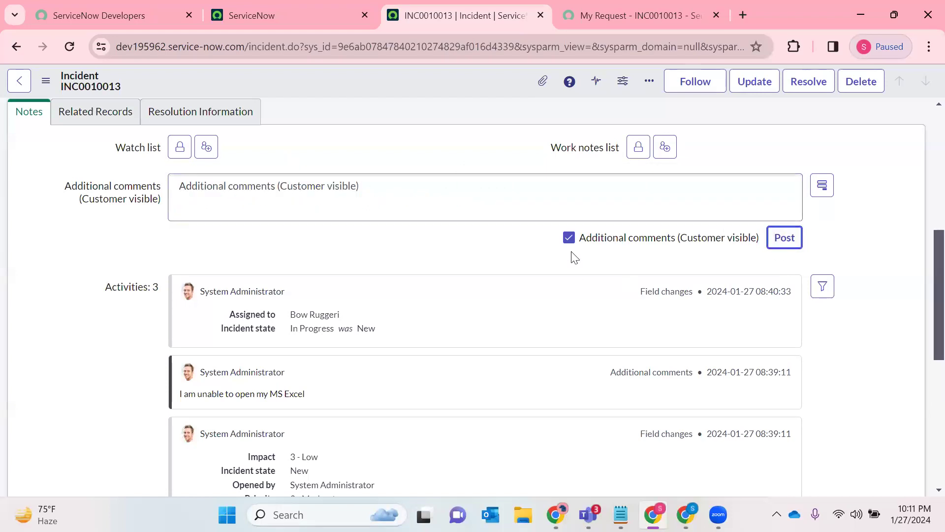
- Reload the request in the Service Portal and examine the posted comment in its activity history
scroll(571, 258, "up", 5)
left_click(643, 9)
left_click(69, 44)
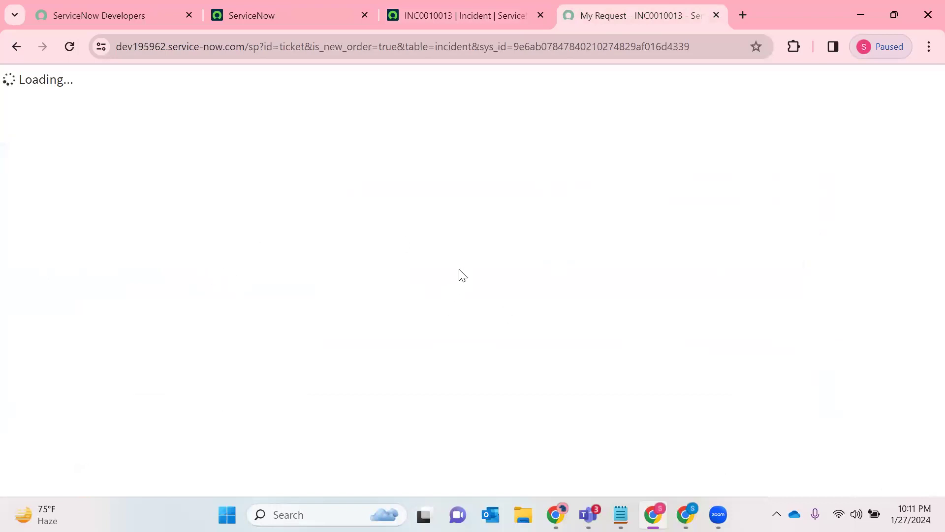
scroll(480, 230, "down", 5)
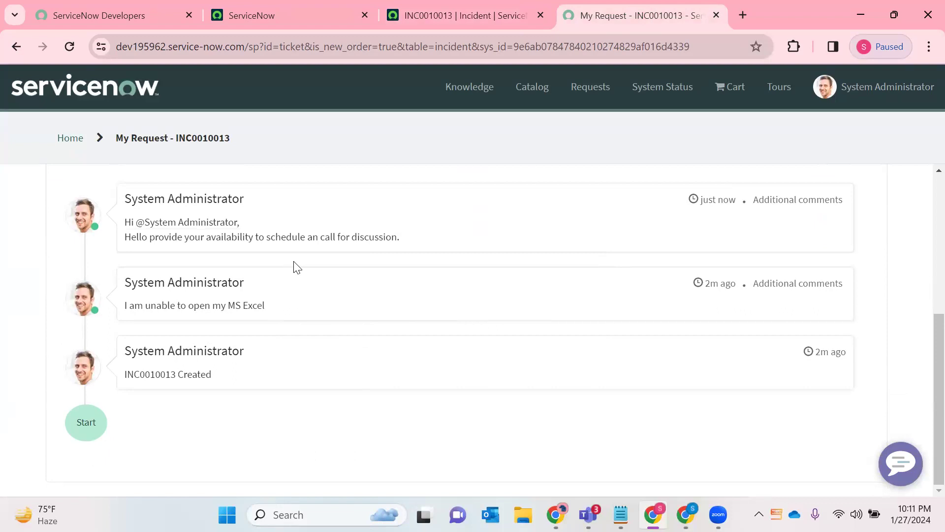
left_click_drag(451, 242, 121, 228)
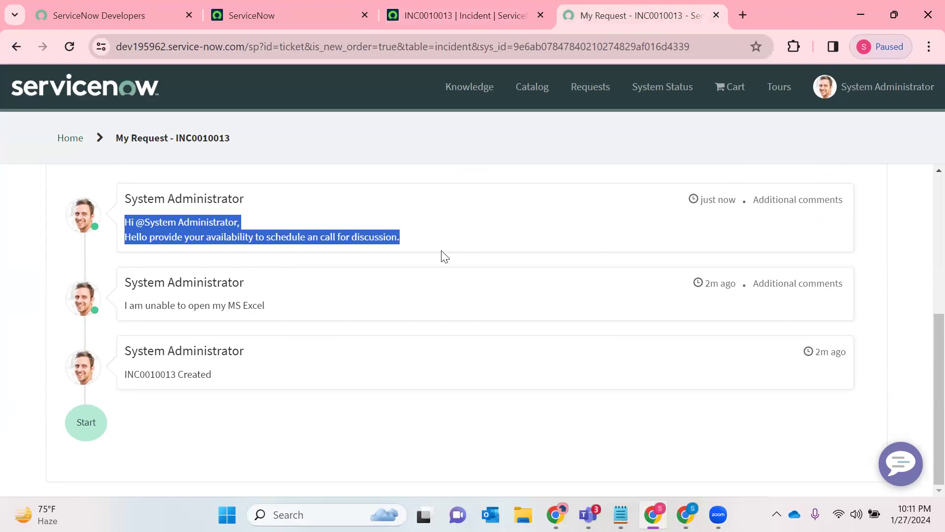
- Compare the incident record with the portal request, checking its comment, state and assignee
left_click(437, 15)
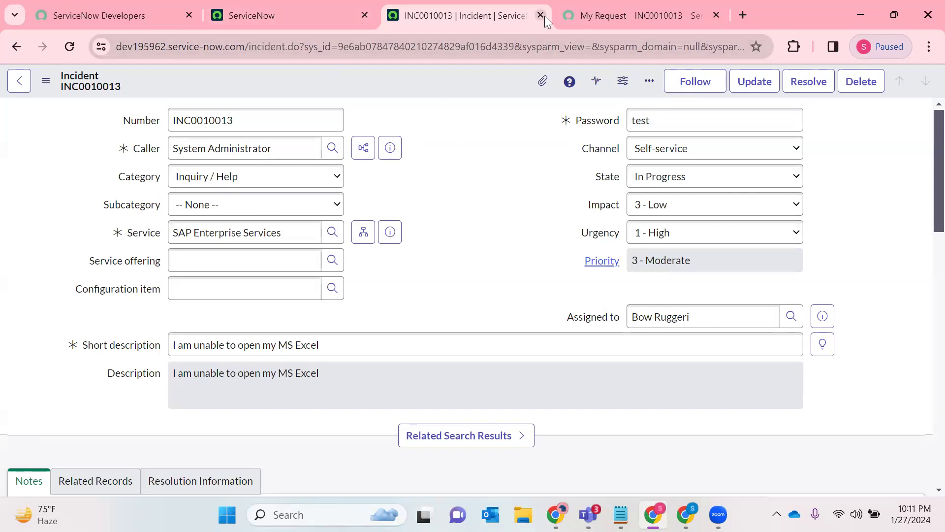
left_click(597, 15)
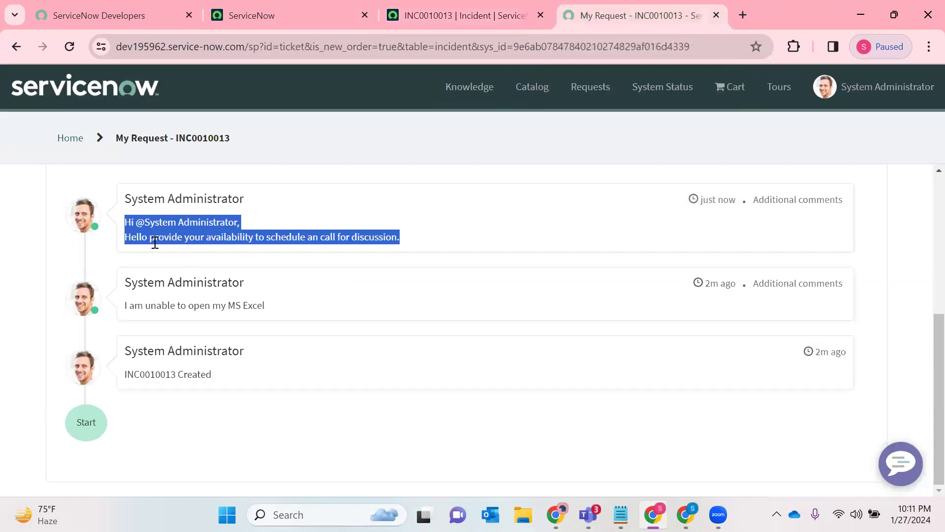
left_click(549, 8)
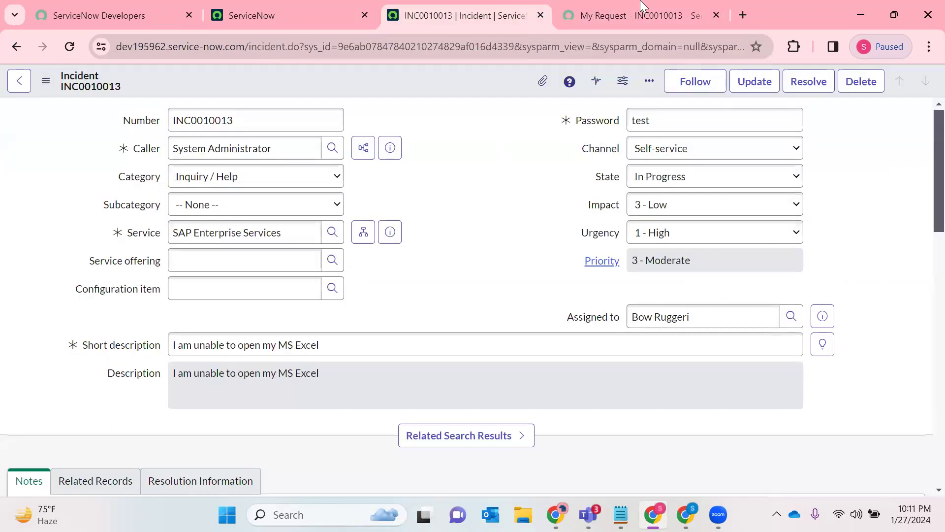
key("ctrl+Tab")
scroll(492, 248, "up", 5)
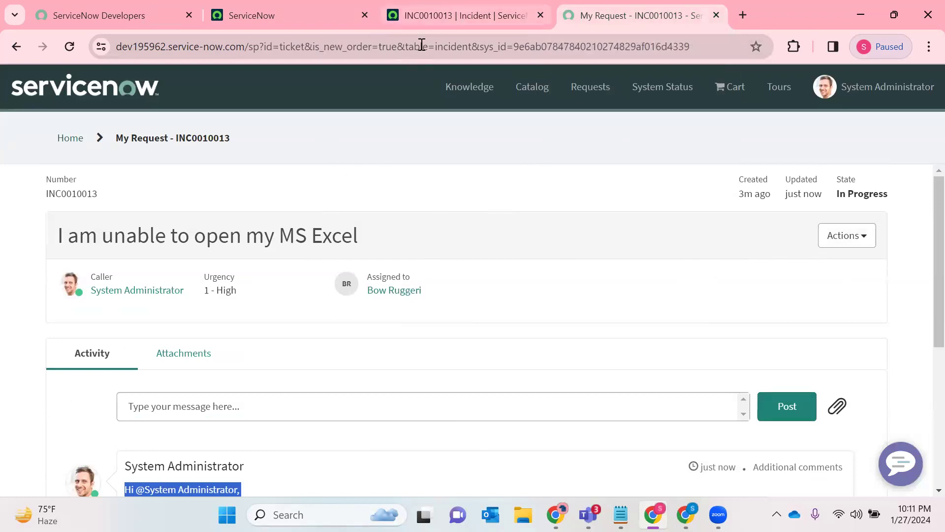
- Recheck the incident record, return to the Service Portal home page and look over its sections
left_click(523, 9)
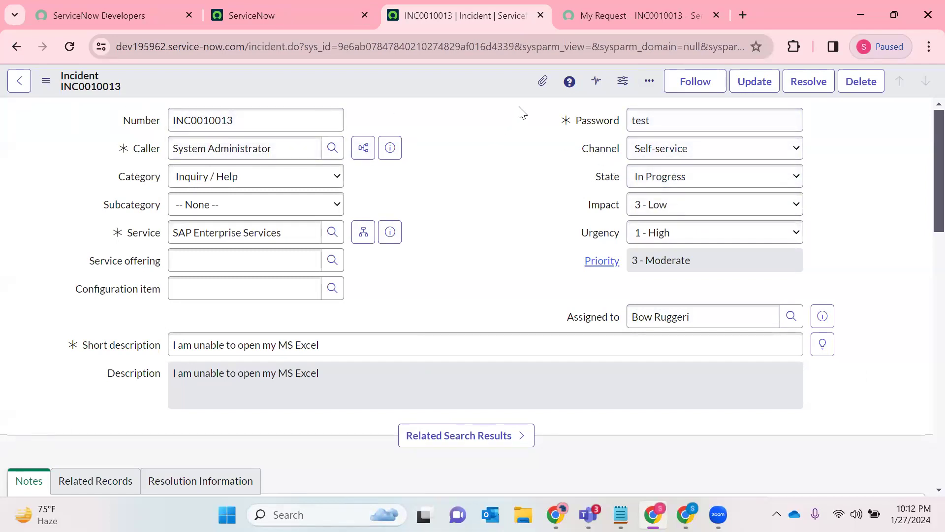
left_click(584, 3)
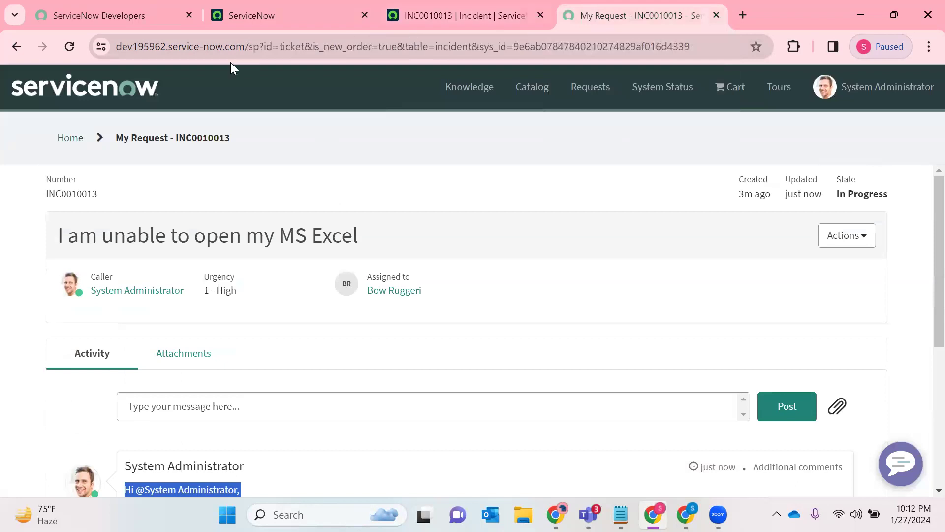
left_click(106, 96)
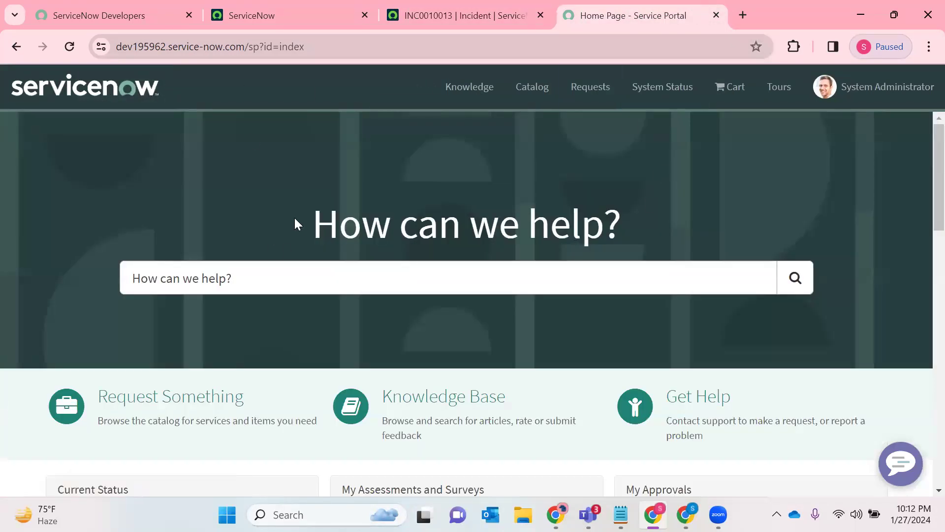
scroll(516, 281, "down", 6)
scroll(170, 265, "up", 3)
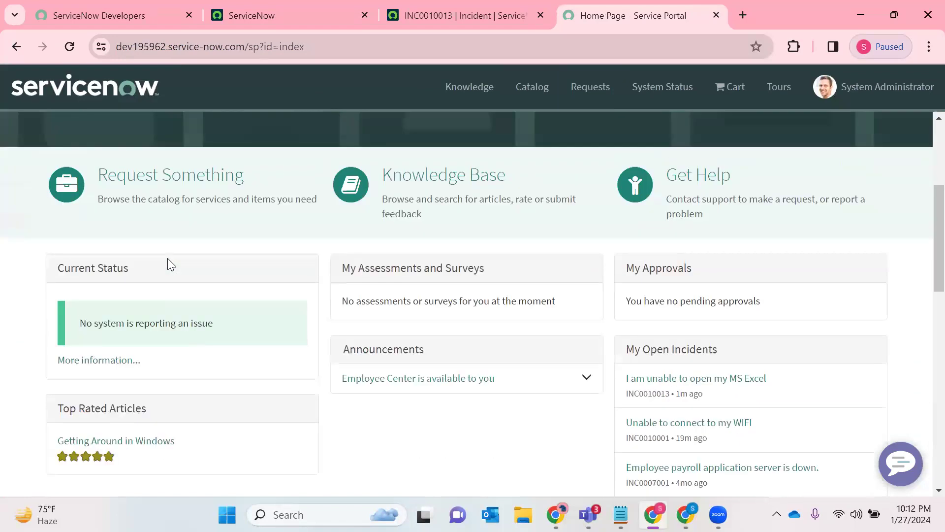
- Open the New Hire order guide from the Can We Help You? category of the service catalog
left_click(222, 204)
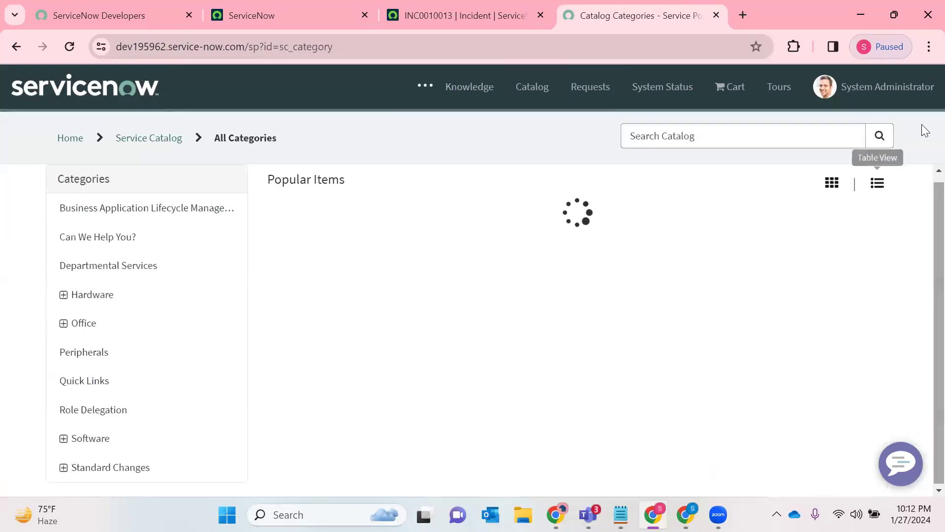
left_click(123, 238)
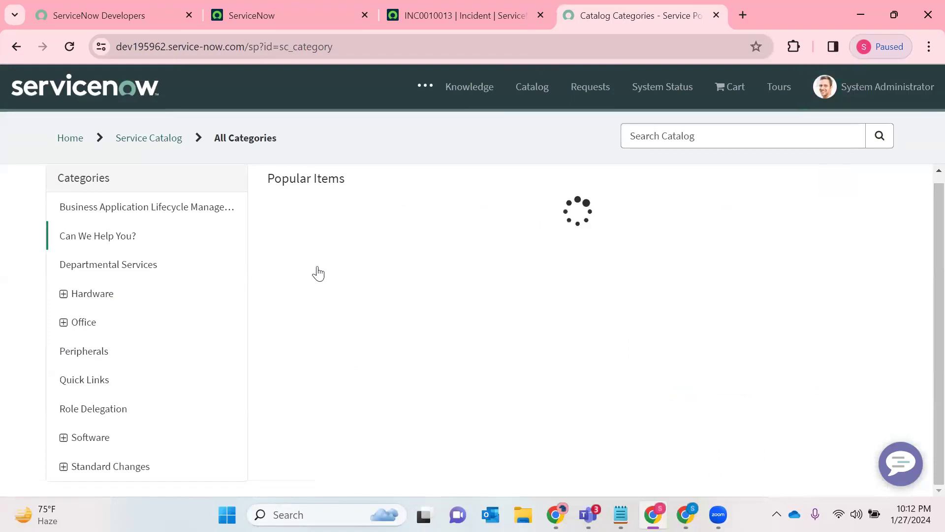
scroll(623, 296, "down", 3)
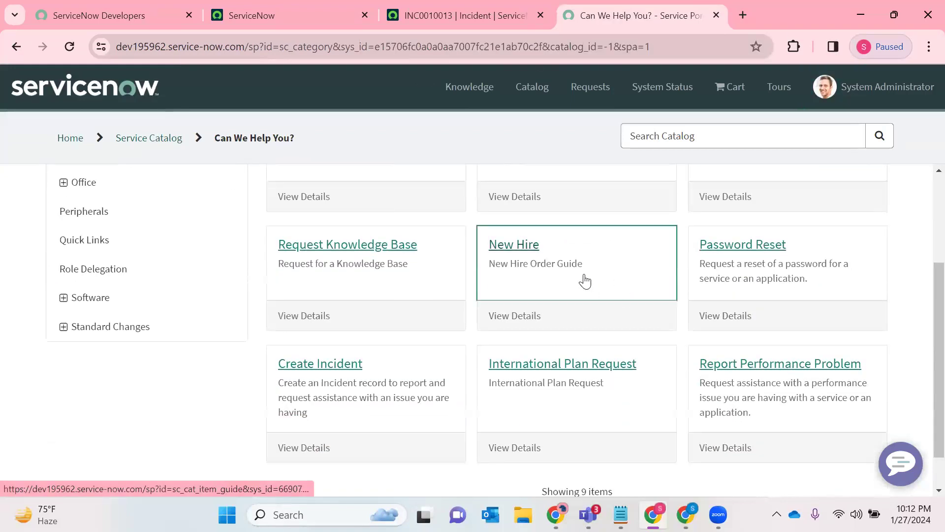
left_click(584, 281)
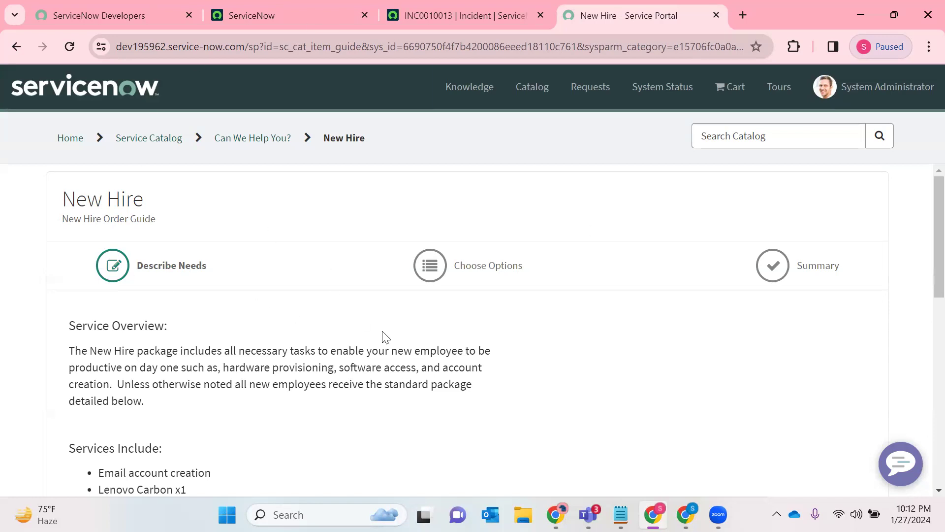
- Examine the New Hire guide's service overview and its list of included services, from email account creation to the MS Office Suite
scroll(383, 337, "down", 1)
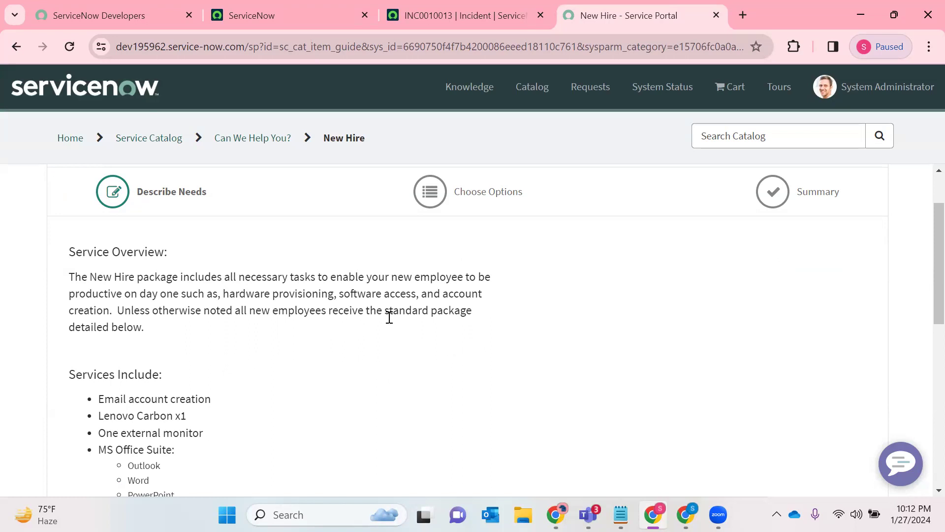
left_click_drag(235, 332, 47, 280)
left_click(320, 354)
scroll(317, 351, "down", 5)
scroll(185, 288, "up", 2)
double_click(109, 251)
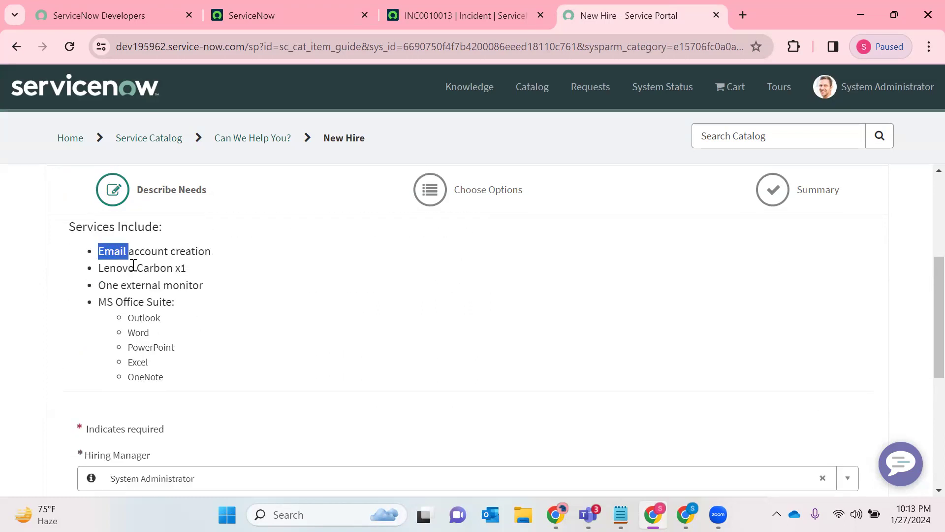
double_click(129, 266)
double_click(156, 272)
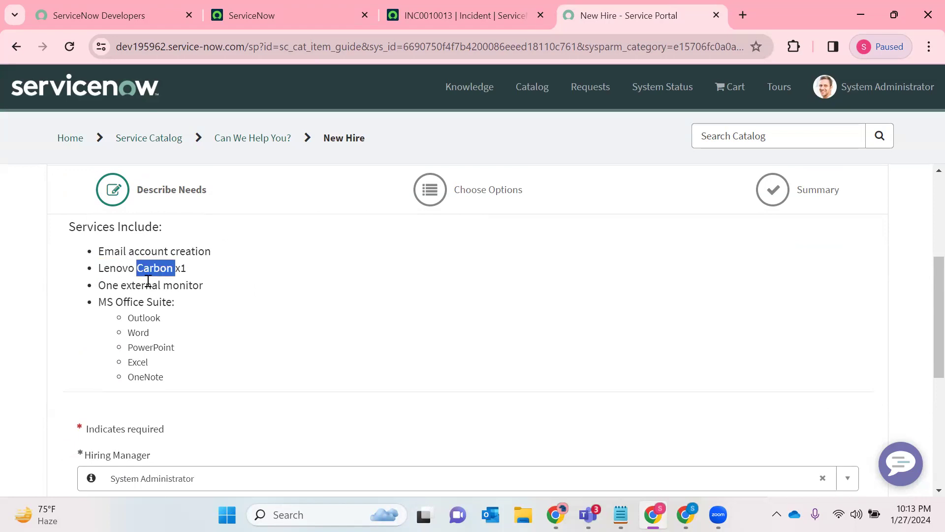
double_click(143, 284)
double_click(132, 302)
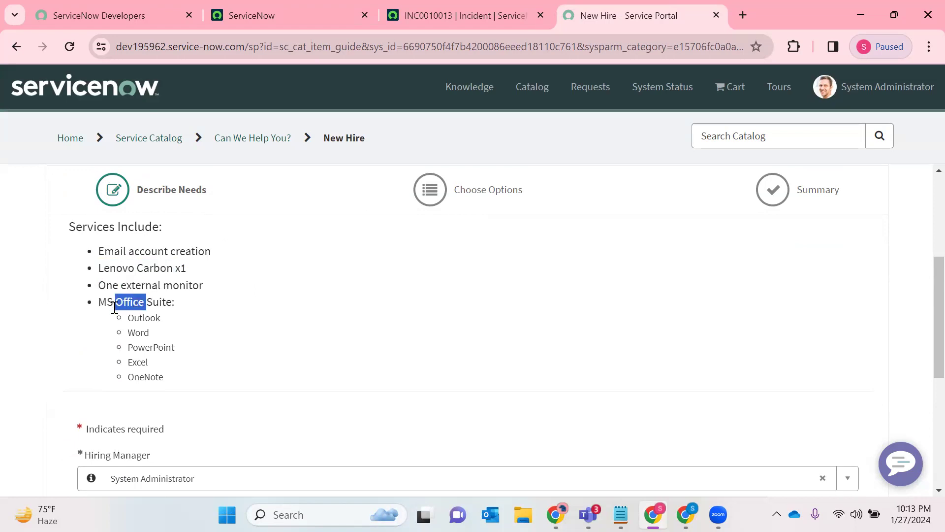
left_click(143, 300)
left_click_drag(185, 391, 76, 249)
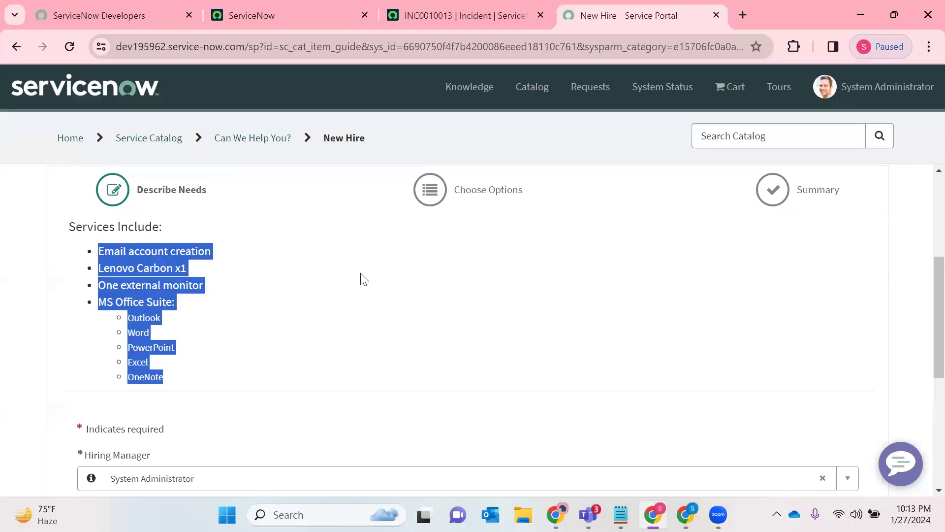
- Set the hiring manager to the first user in the list and the group the person is joining to IT
scroll(364, 312, "down", 3)
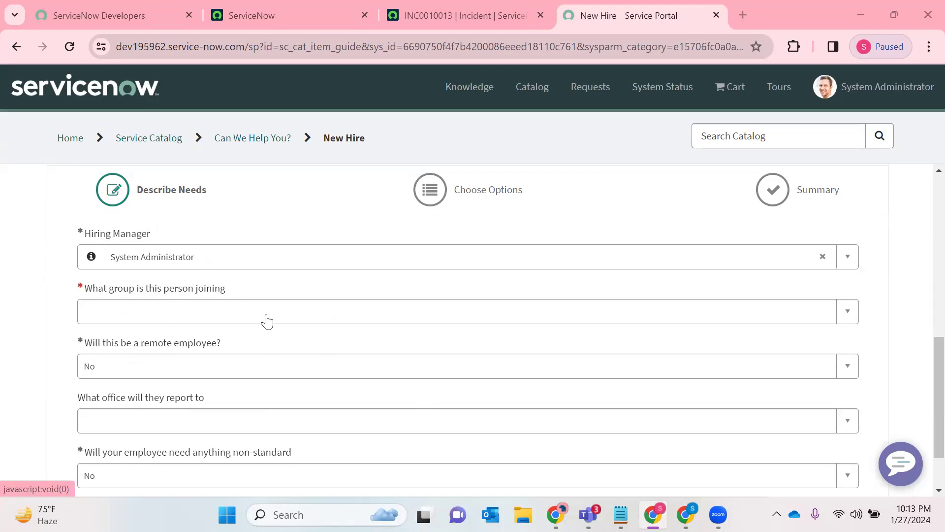
left_click(268, 265)
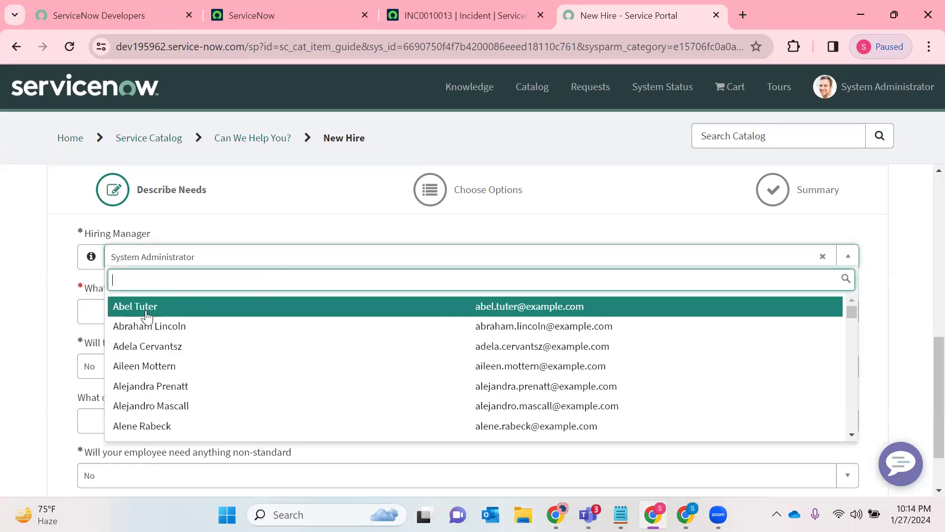
left_click(148, 306)
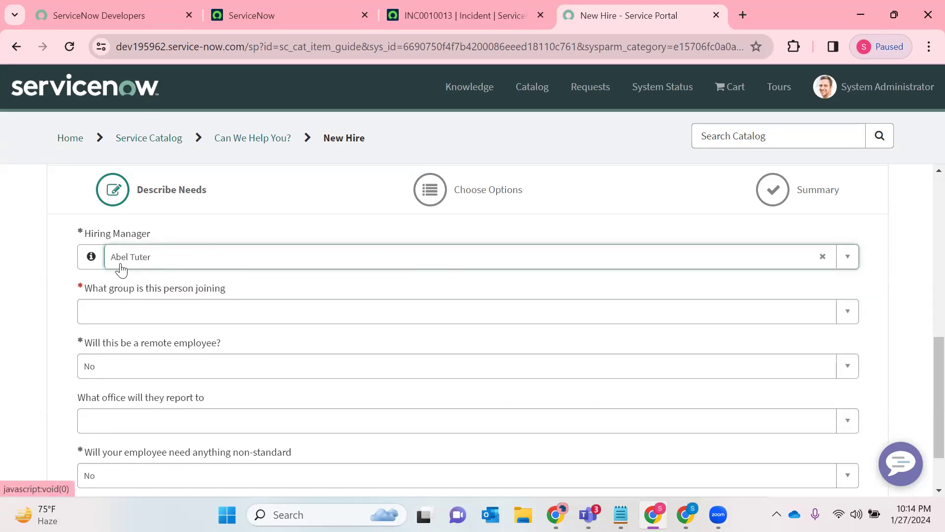
left_click(104, 317)
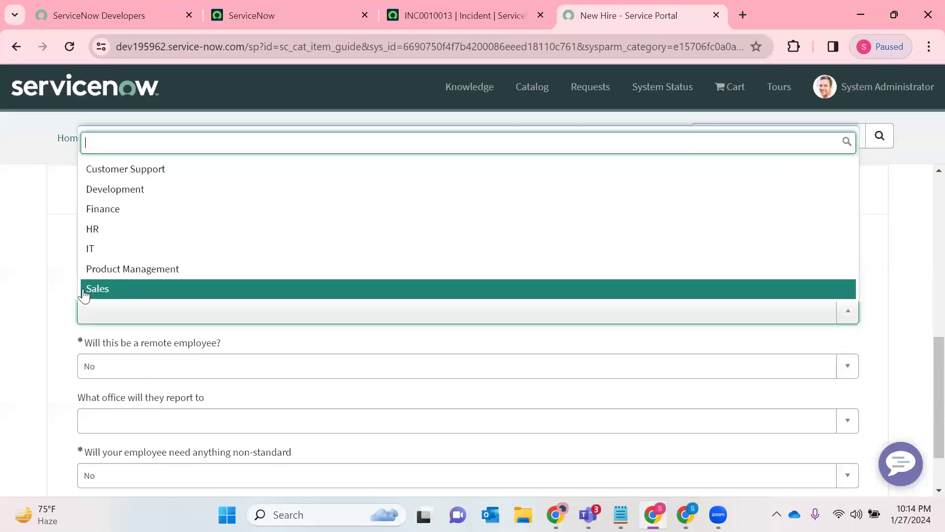
left_click(93, 251)
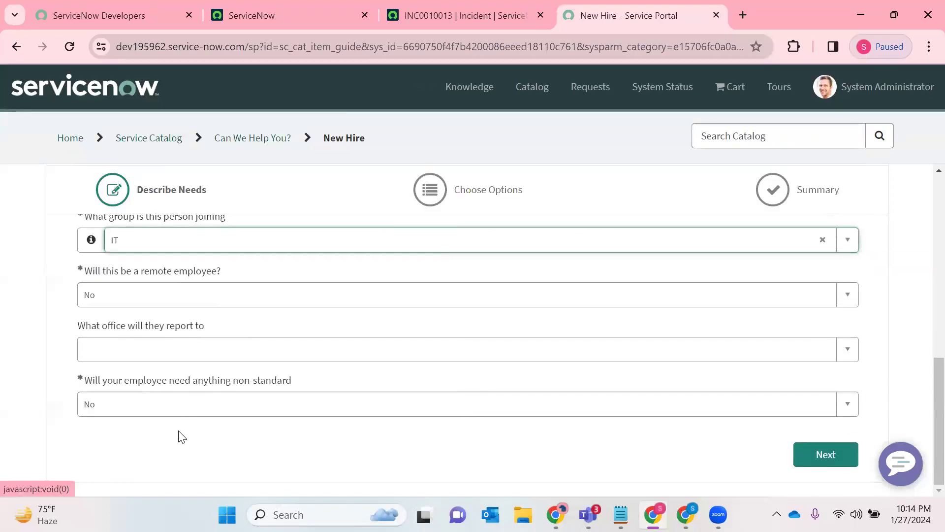
- Answer Yes to needing anything non-standard, choose iPhone as the mobile device type, and continue to the options stage
left_click(133, 404)
left_click(196, 451)
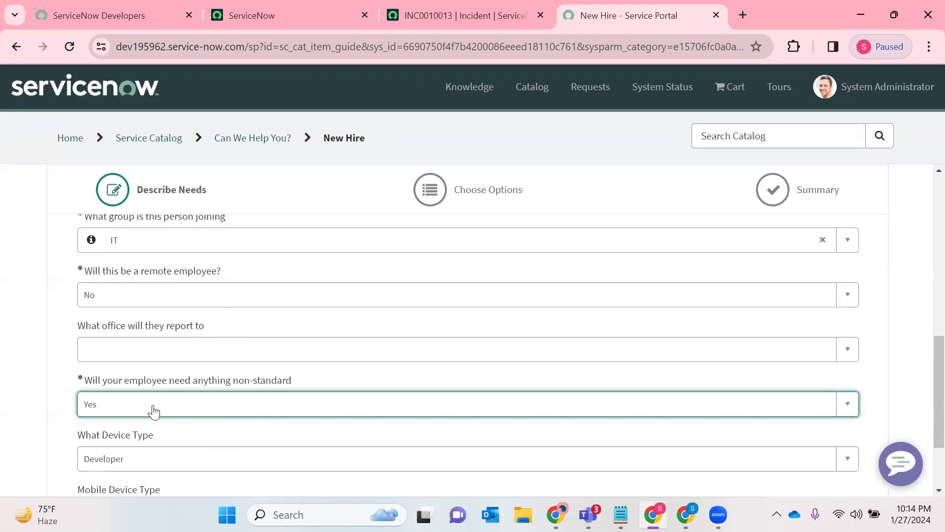
scroll(153, 411, "down", 2)
left_click(120, 296)
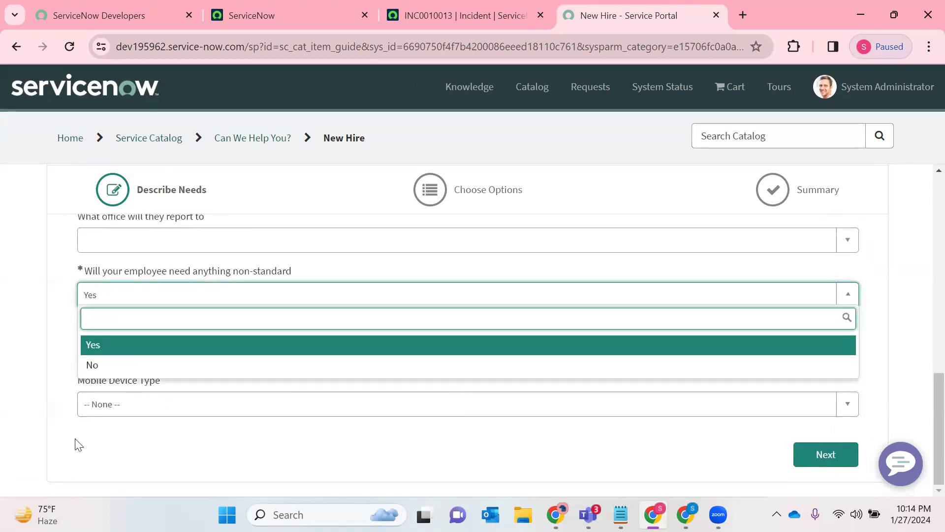
left_click(75, 481)
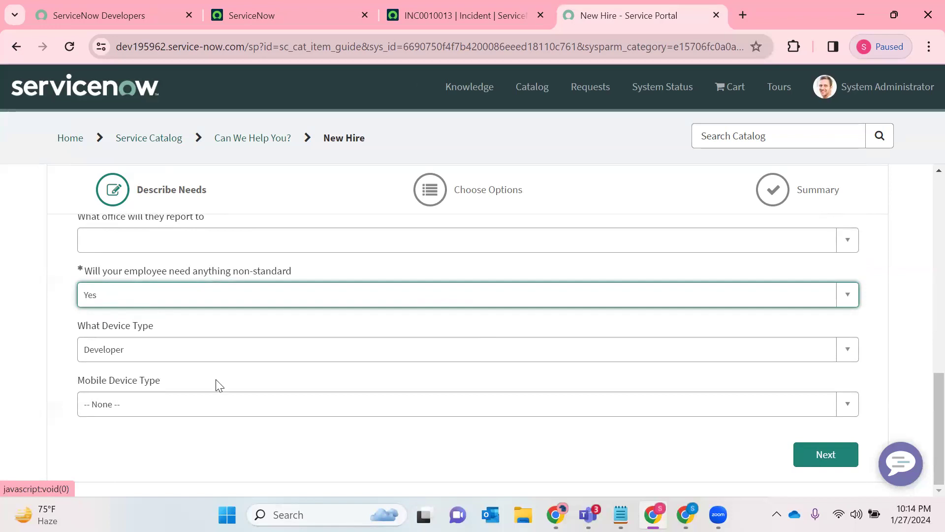
left_click(153, 401)
left_click(140, 362)
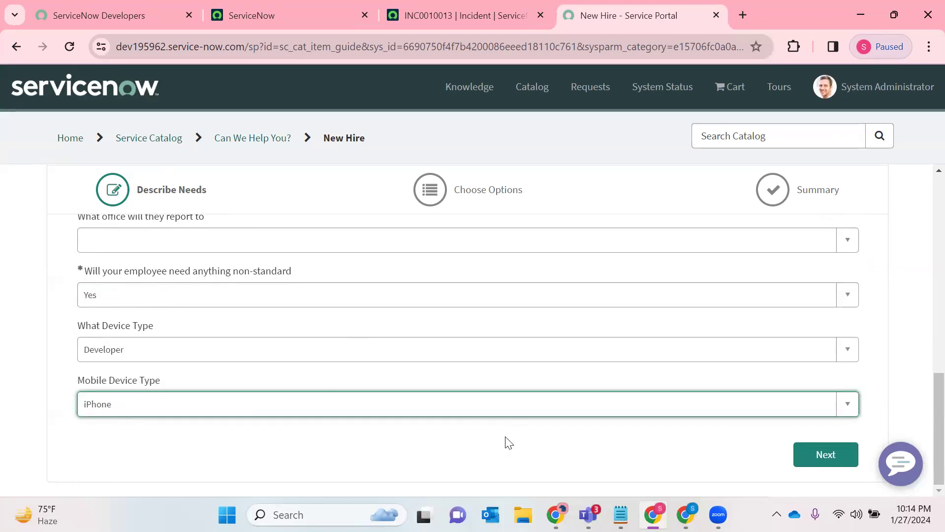
left_click(798, 458)
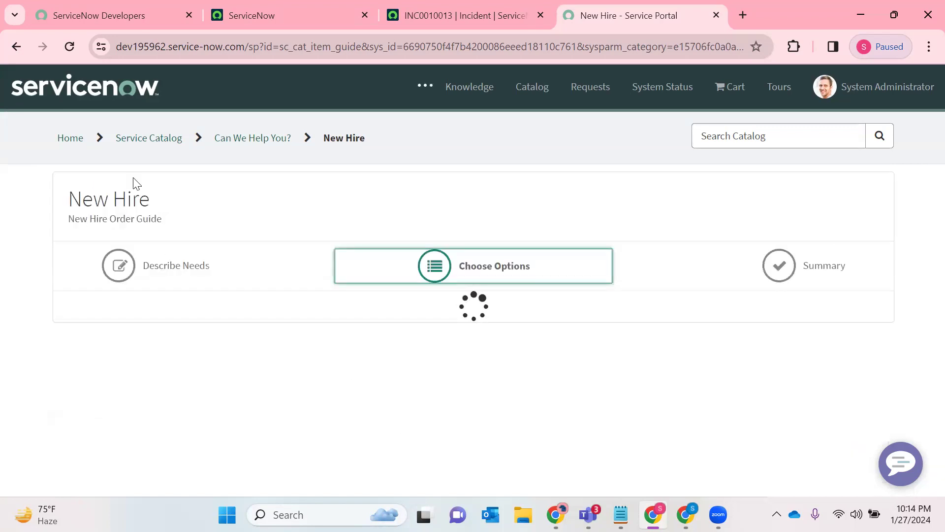
- Open the New Email Account item's options and enter the new hire's preferred email address
scroll(667, 393, "down", 2)
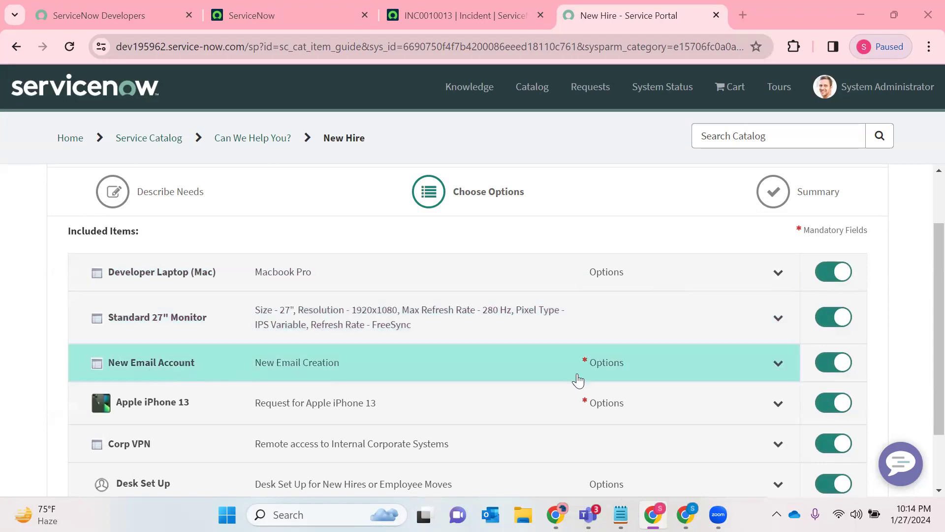
left_click(777, 363)
scroll(365, 376, "down", 4)
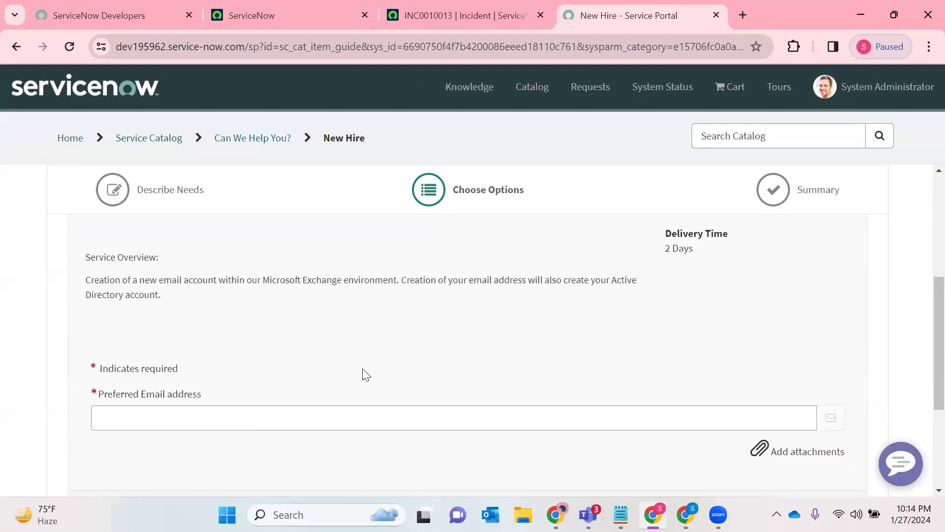
left_click(157, 392)
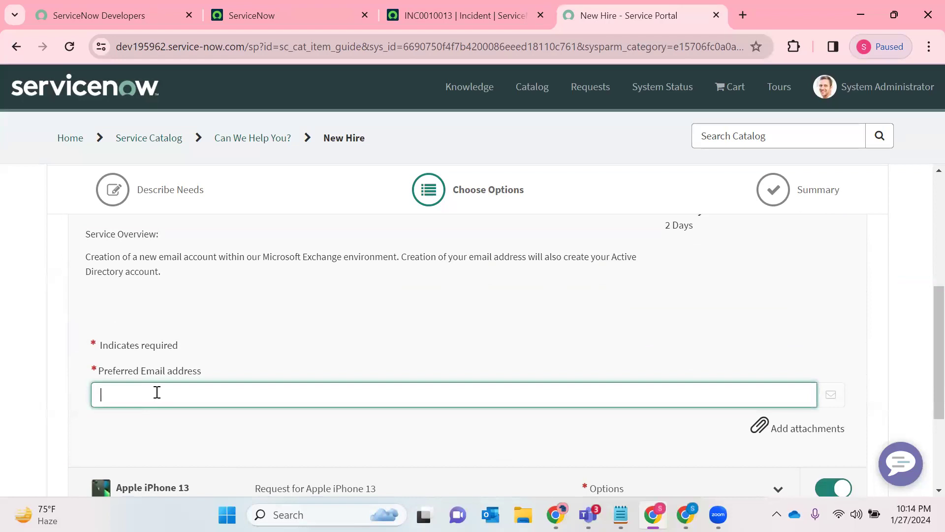
- In the Apple iPhone 13 options, mark it as a replacement for a lost or broken iPhone and enter the original phone number
scroll(498, 441, "down", 3)
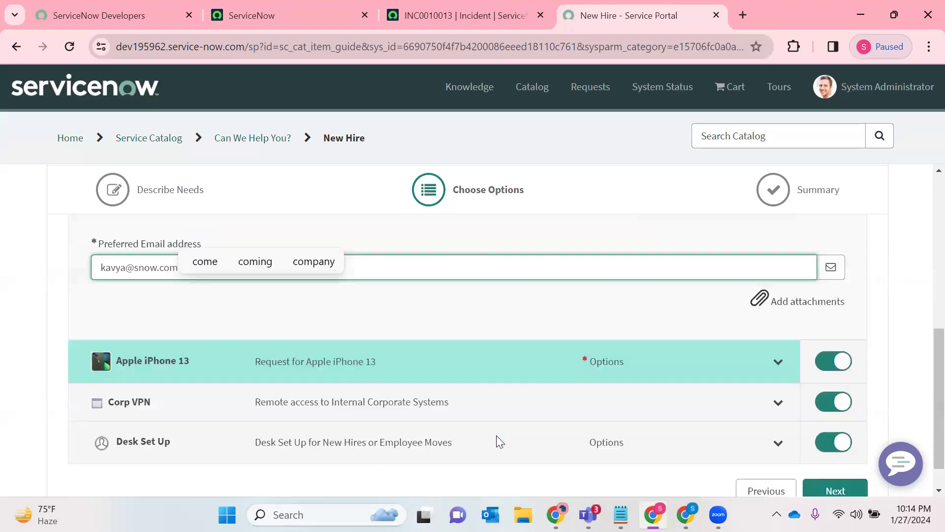
left_click(694, 338)
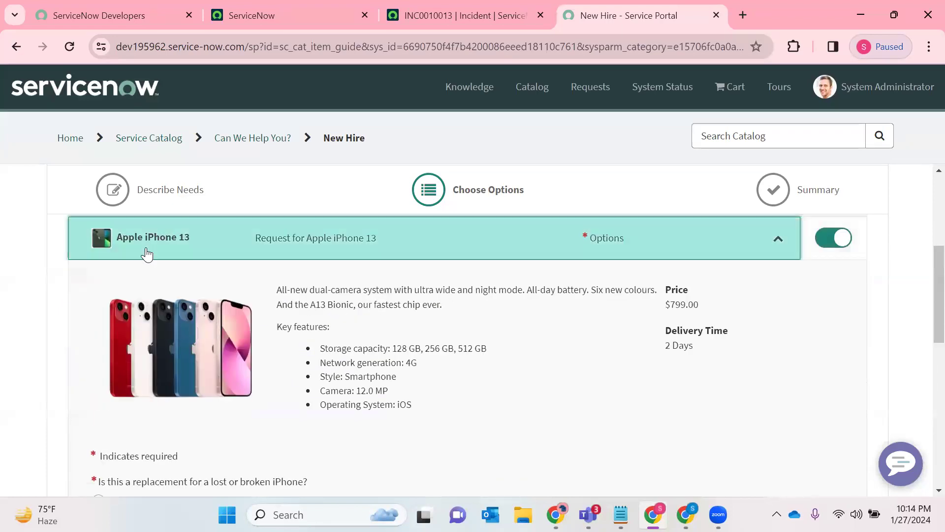
scroll(150, 354, "down", 3)
left_click(97, 354)
scroll(131, 346, "down", 3)
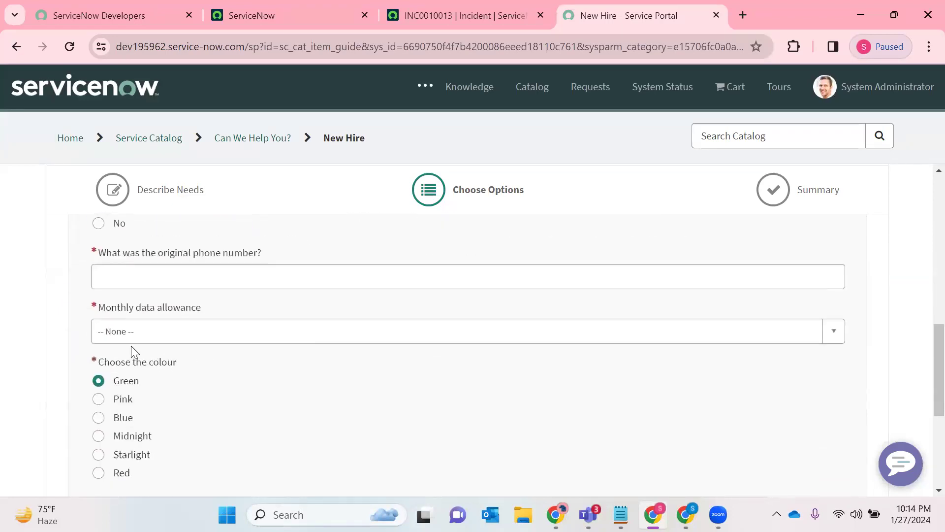
left_click(177, 278)
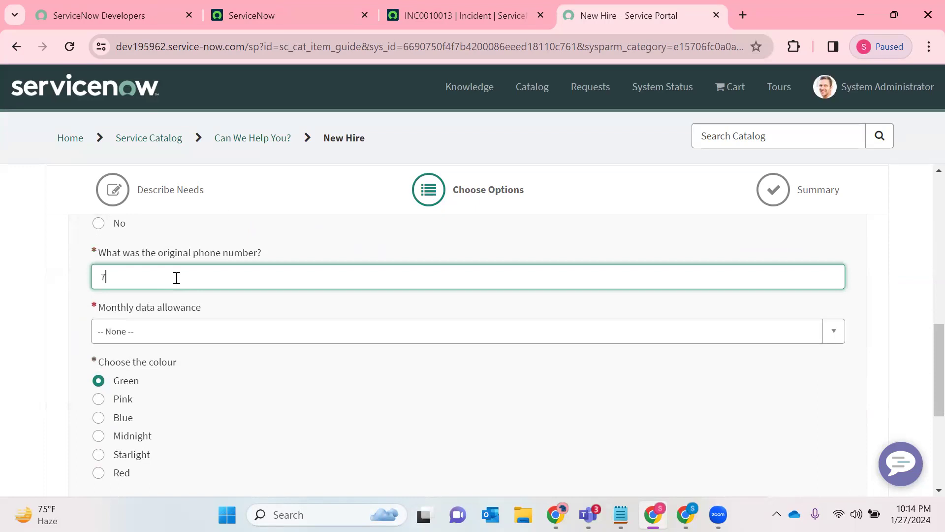
- Set the iPhone's monthly data allowance to 500MB and review its colour and storage choices and the remaining included items
left_click(147, 334)
left_click(118, 406)
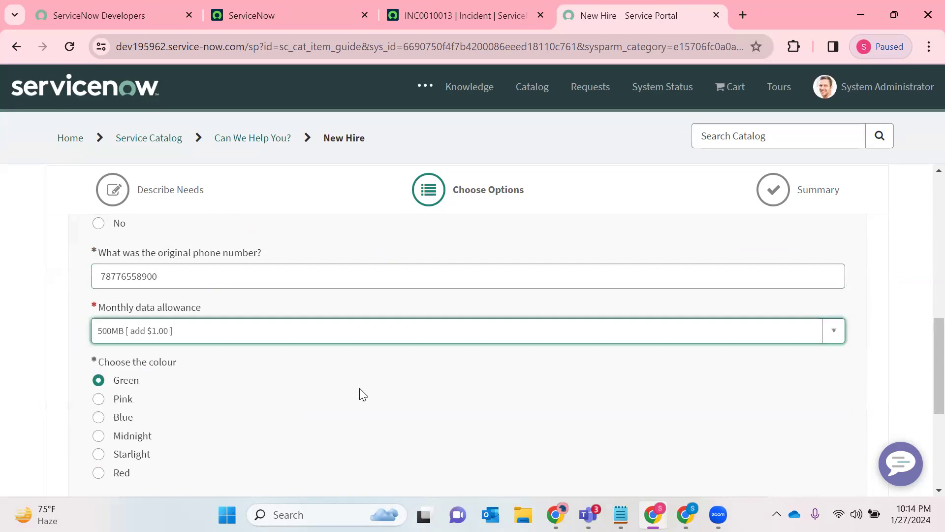
scroll(194, 325, "down", 2)
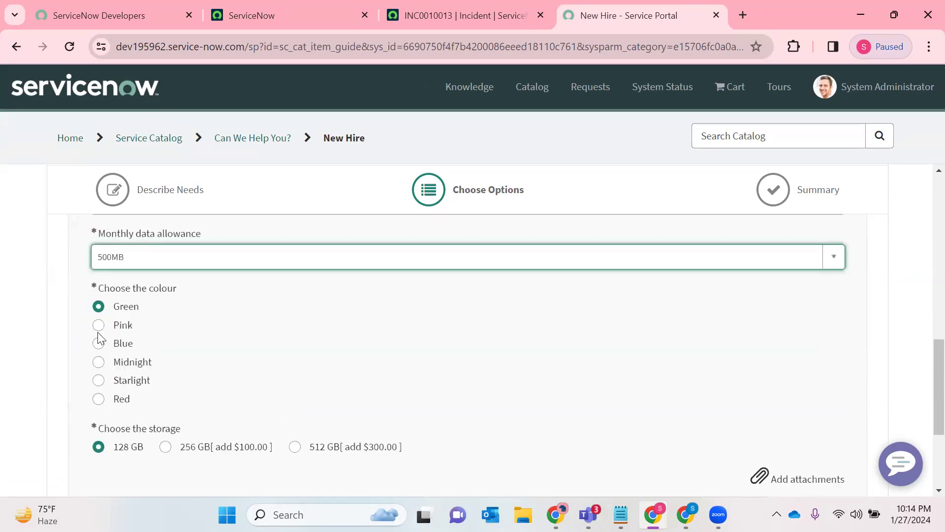
scroll(168, 369, "down", 3)
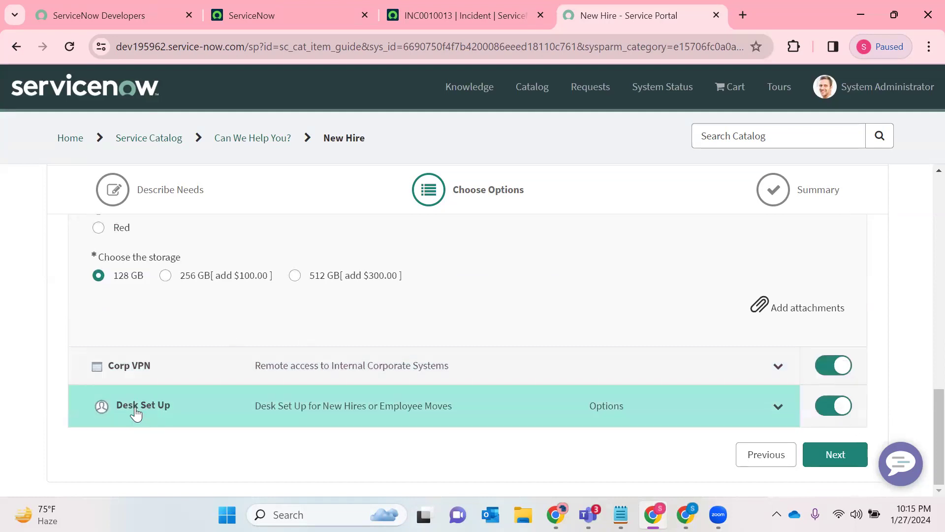
scroll(186, 371, "up", 5)
scroll(269, 308, "up", 5)
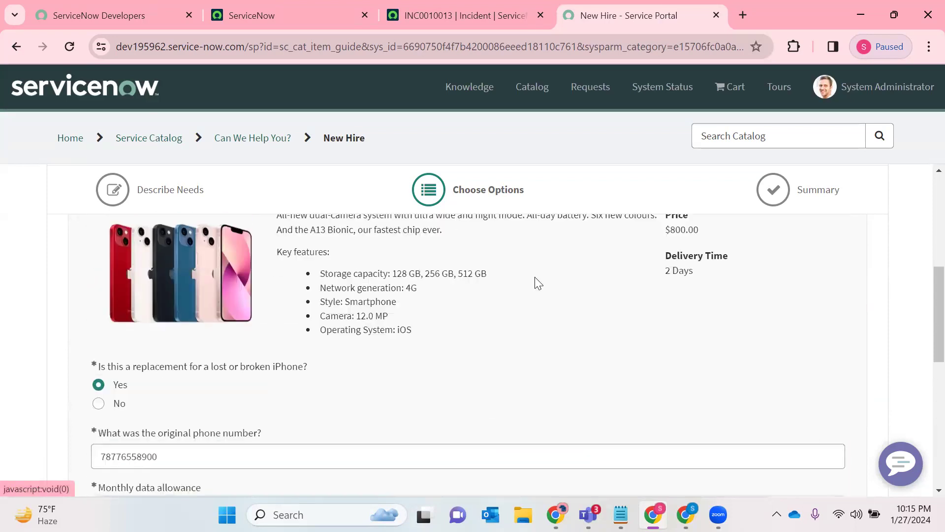
scroll(774, 410, "down", 9)
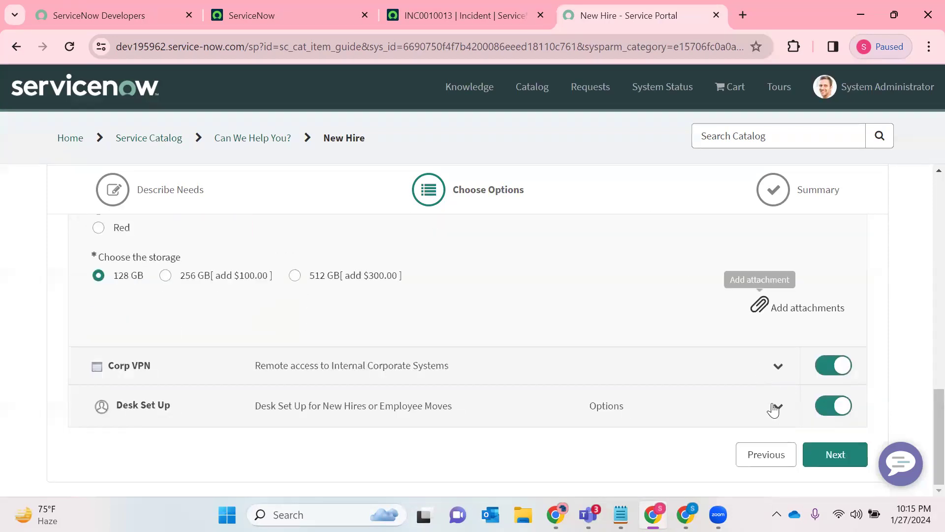
- Continue to the New Hire order summary, check the laptop and iPhone prices, and submit the order through checkout
left_click(841, 461)
scroll(464, 331, "down", 3)
scroll(462, 331, "up", 3)
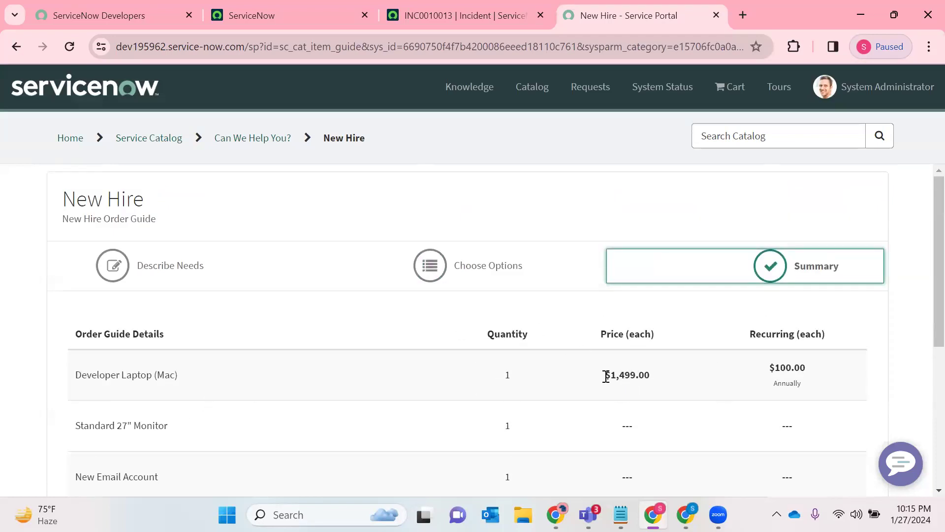
left_click_drag(605, 377, 679, 382)
scroll(671, 361, "down", 3)
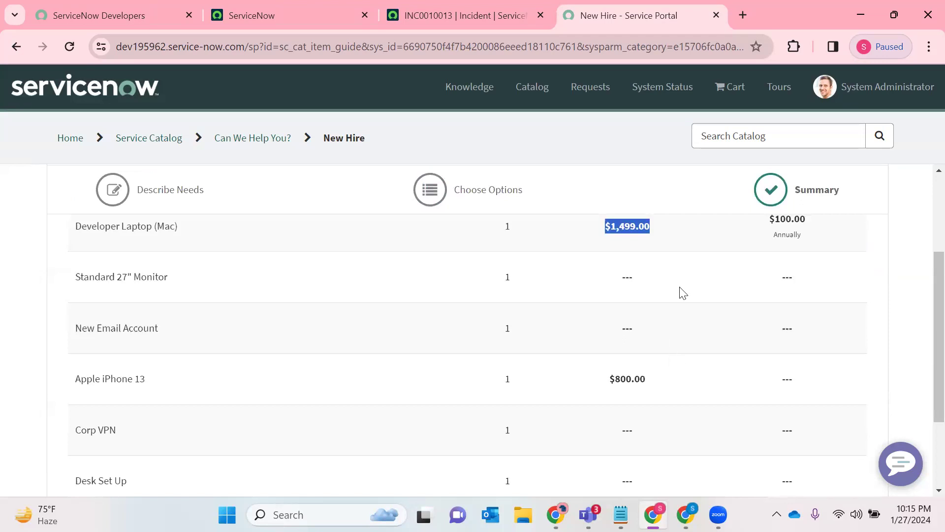
left_click_drag(656, 382, 582, 392)
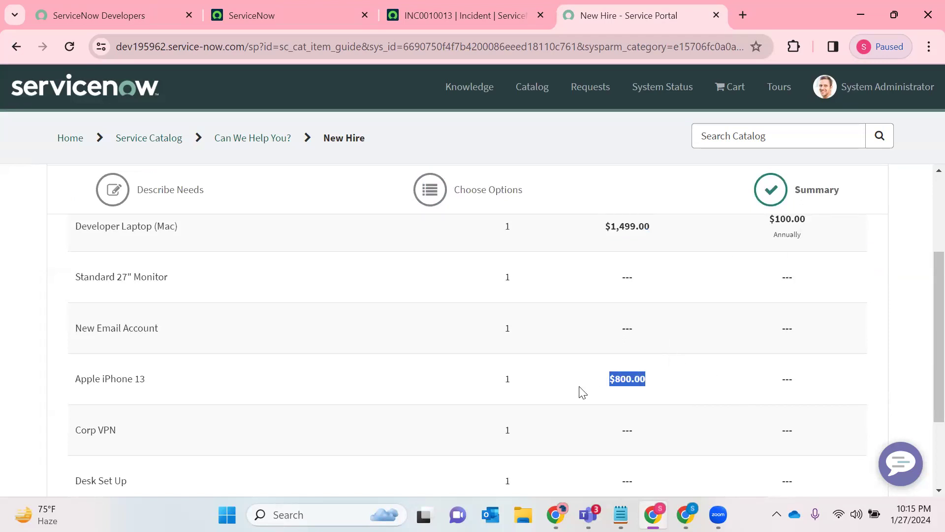
scroll(591, 367, "down", 3)
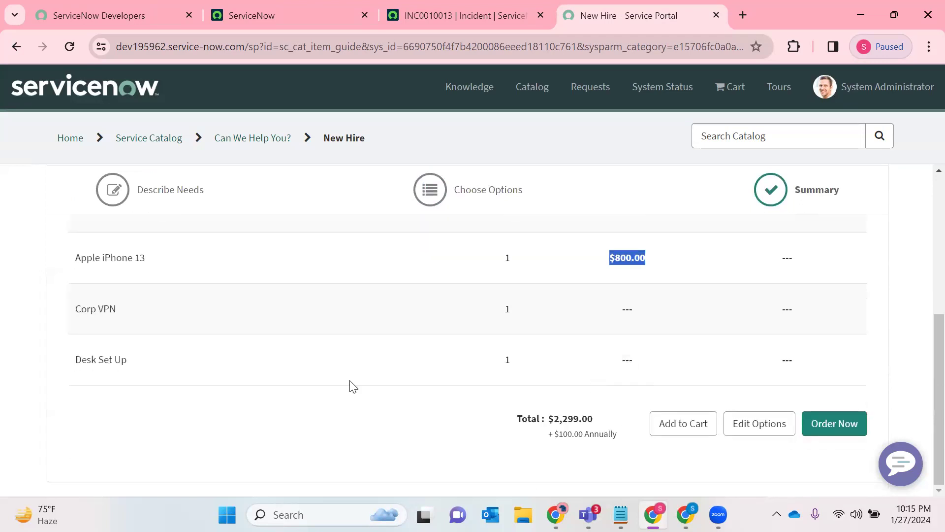
left_click(843, 431)
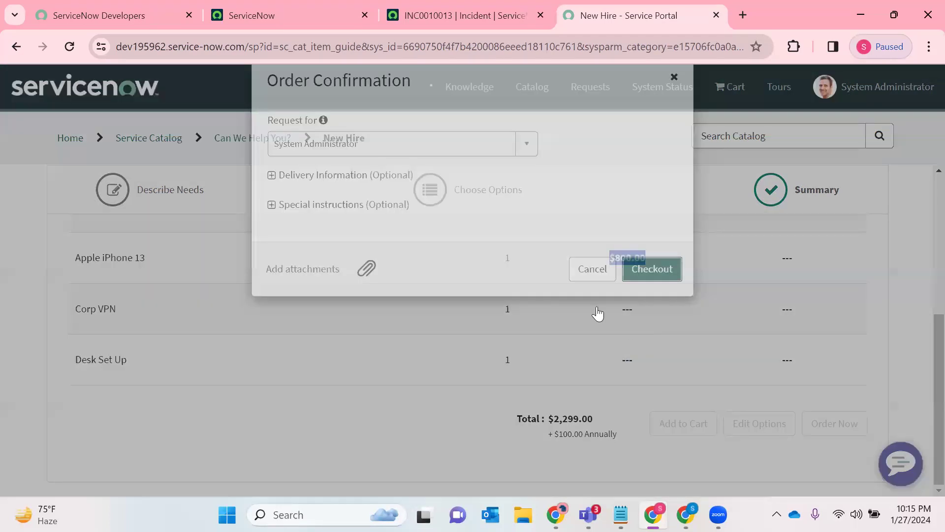
left_click(660, 300)
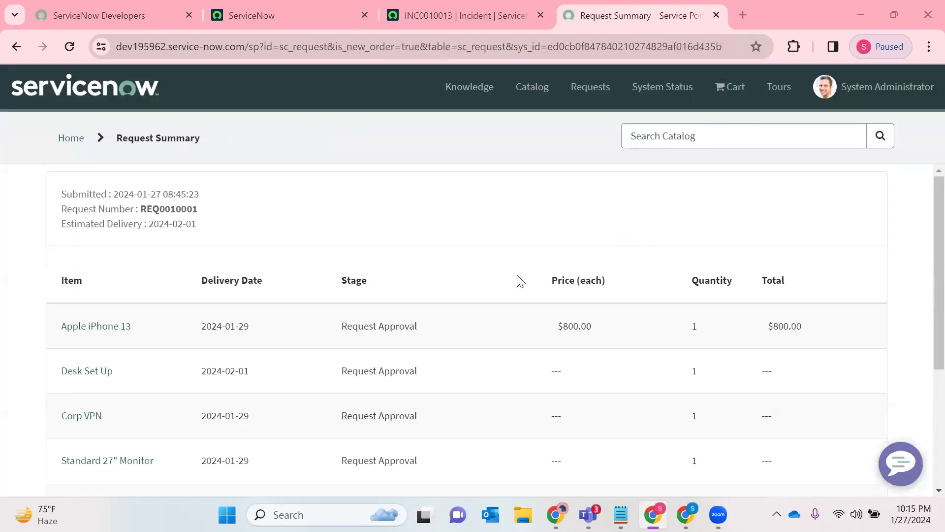
- Copy the request number from the portal's Request Summary and search for it in the main instance to open the request record
left_click_drag(141, 208, 200, 213)
left_click(172, 209)
double_click(172, 208)
key("ctrl+c")
left_click(128, 4)
left_click(295, 12)
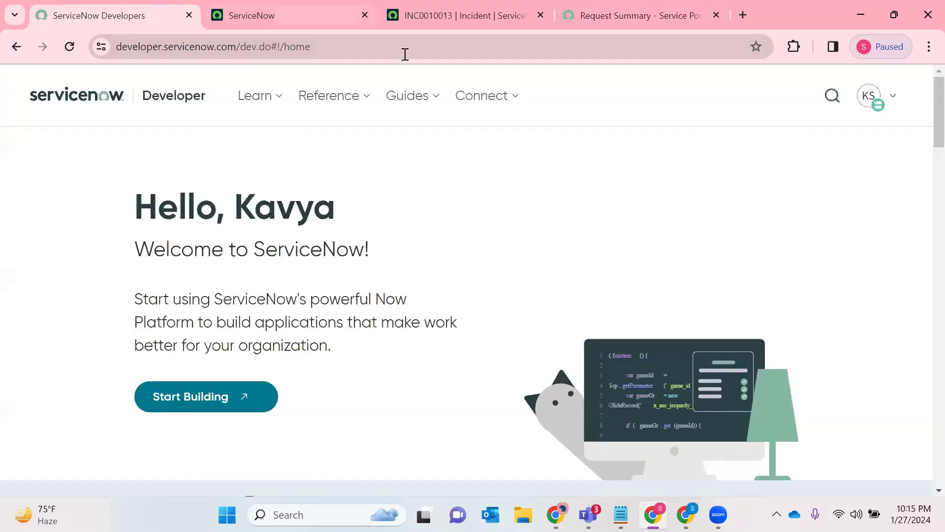
left_click(639, 83)
key("ctrl+v")
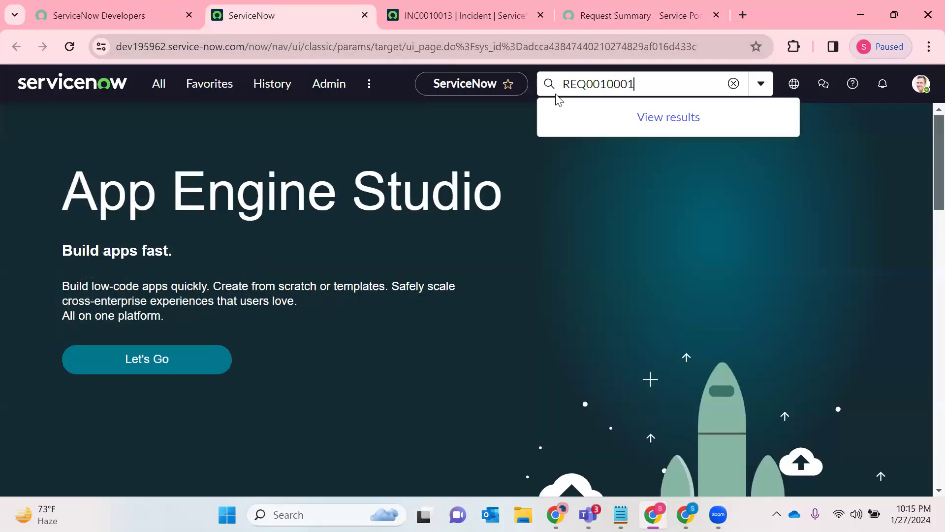
key("Return")
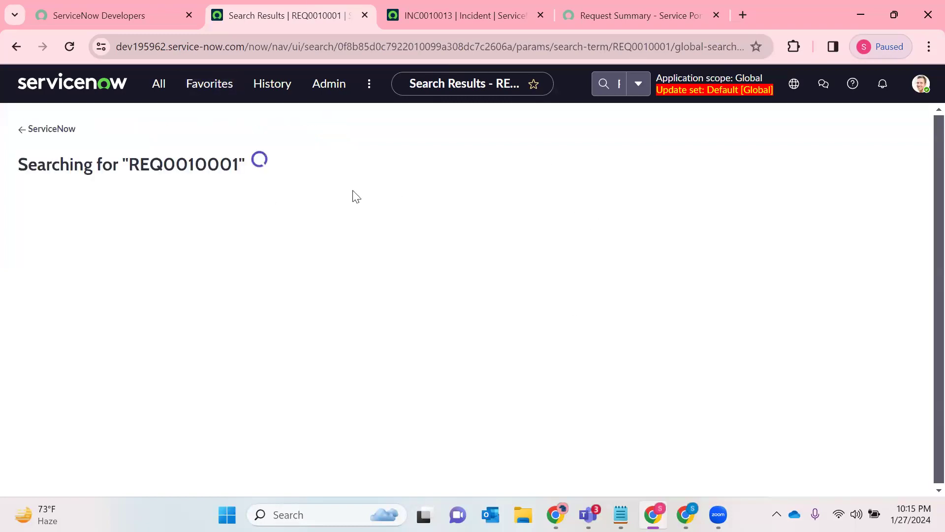
left_click(181, 282)
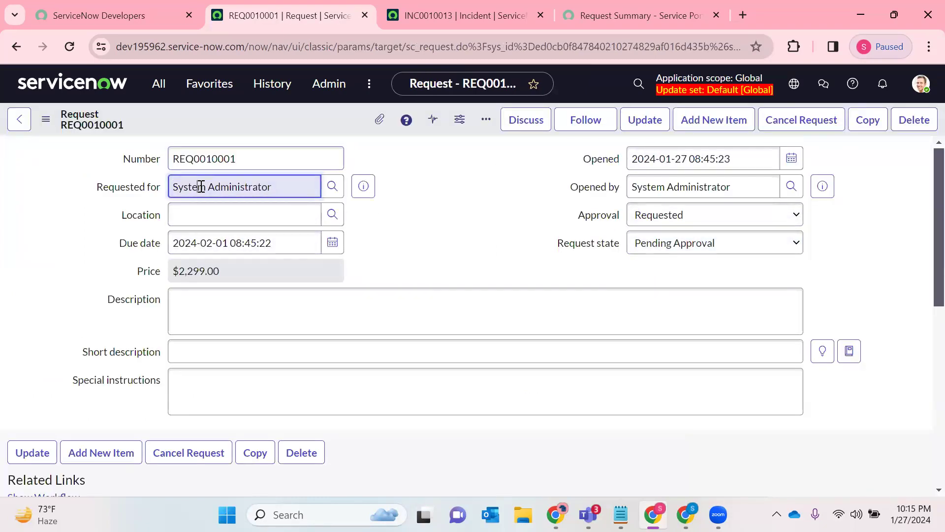
- Examine the request's opened date, approval choices and Requested for field
left_click(699, 162)
triple_click(699, 162)
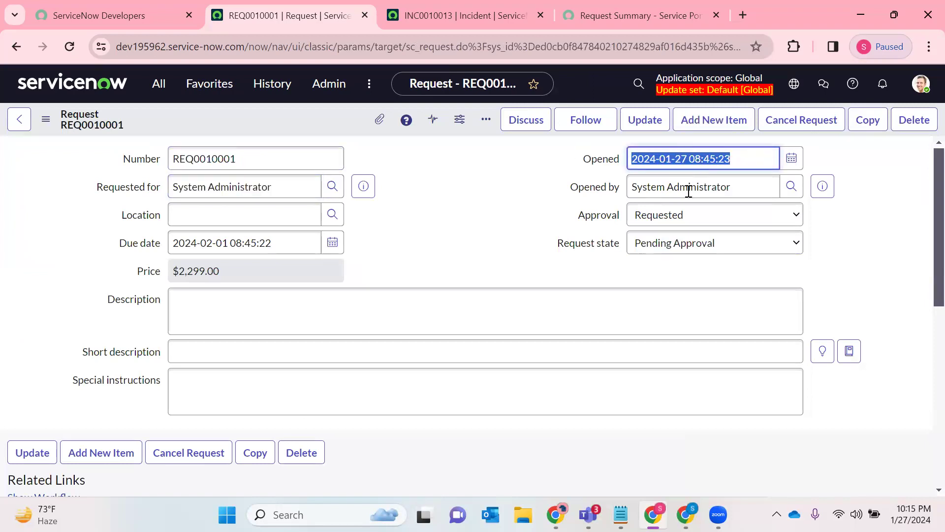
left_click(650, 217)
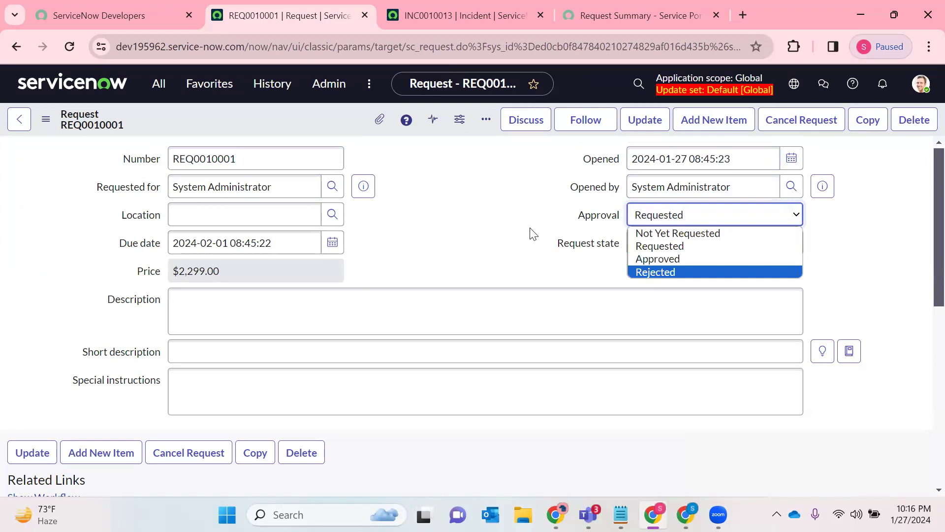
left_click(581, 224)
left_click_drag(579, 216, 615, 217)
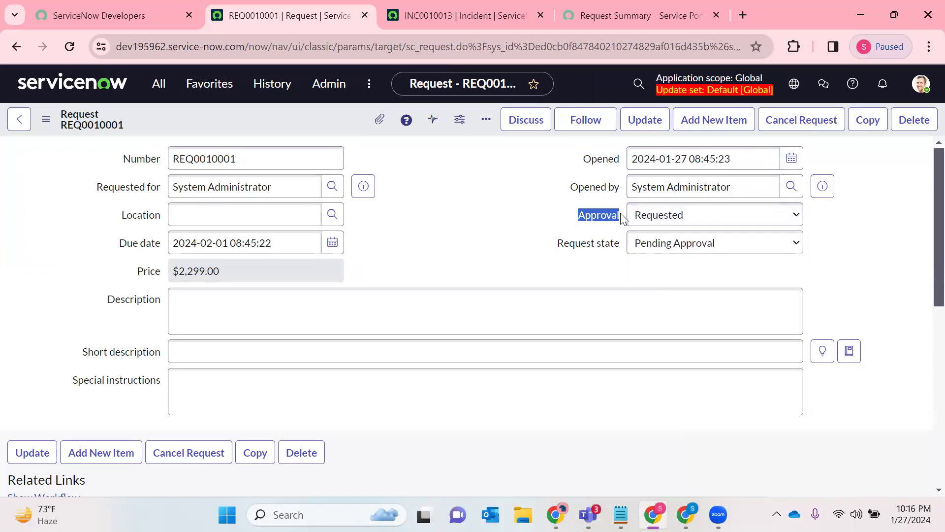
left_click(446, 206)
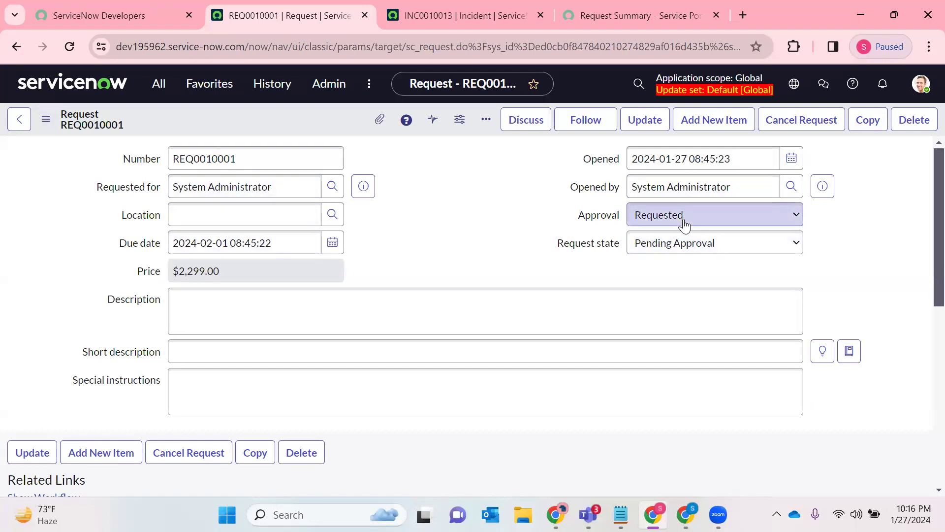
triple_click(214, 187)
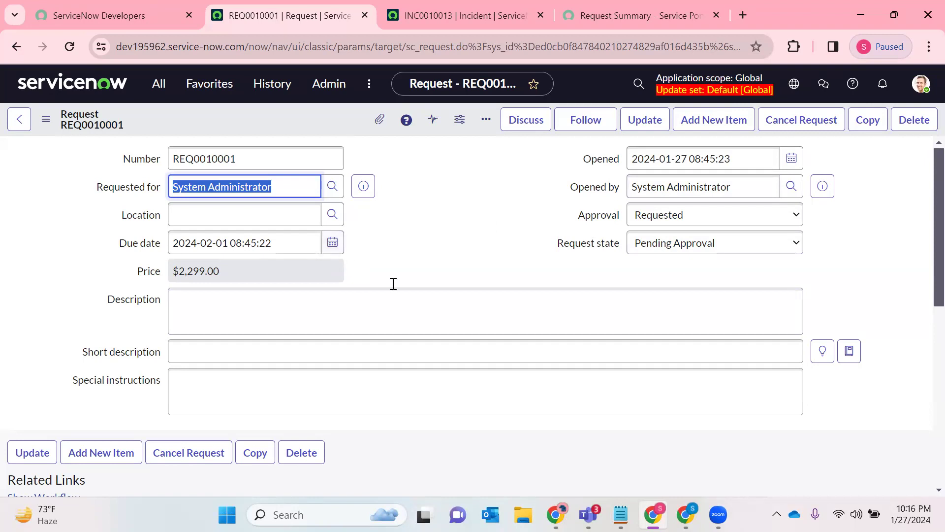
- Open the requested item record for the Developer Laptop (Mac) in a new browser tab
scroll(127, 331, "down", 7)
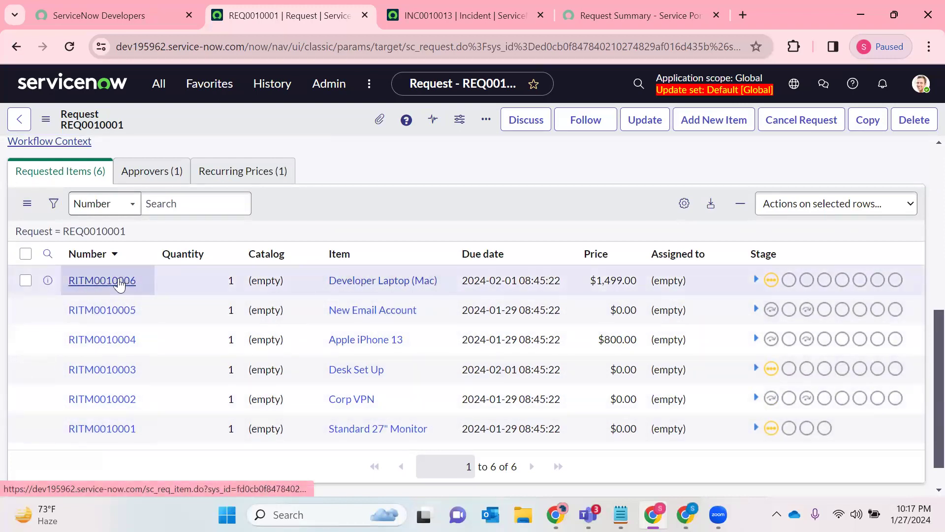
right_click(83, 289)
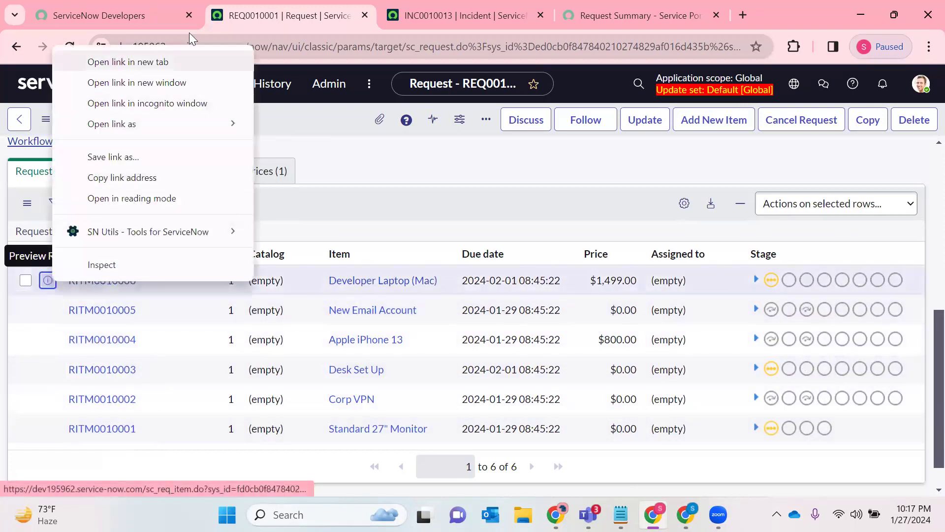
left_click(148, 61)
left_click(384, 15)
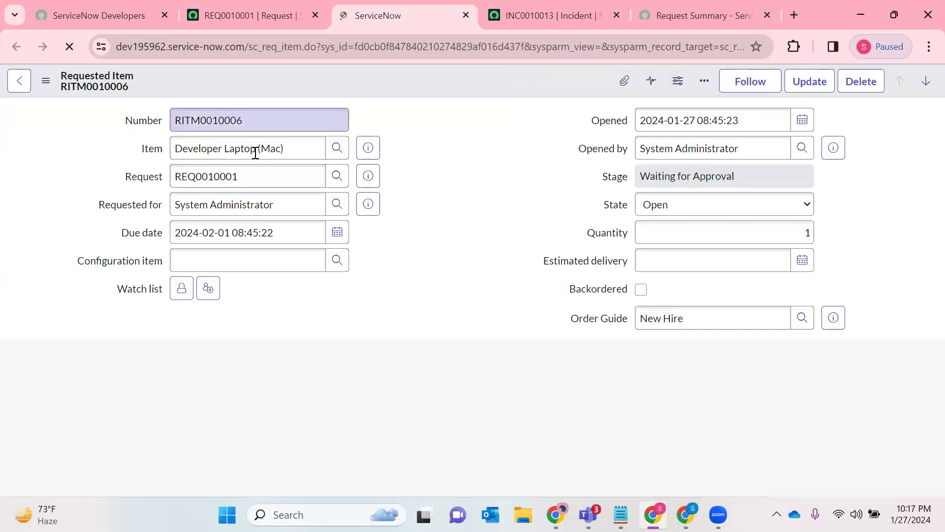
- Review the laptop requested item's variables, catalog tasks and watch list, and close its tab and the incident tab
scroll(232, 291, "down", 7)
scroll(232, 292, "down", 4)
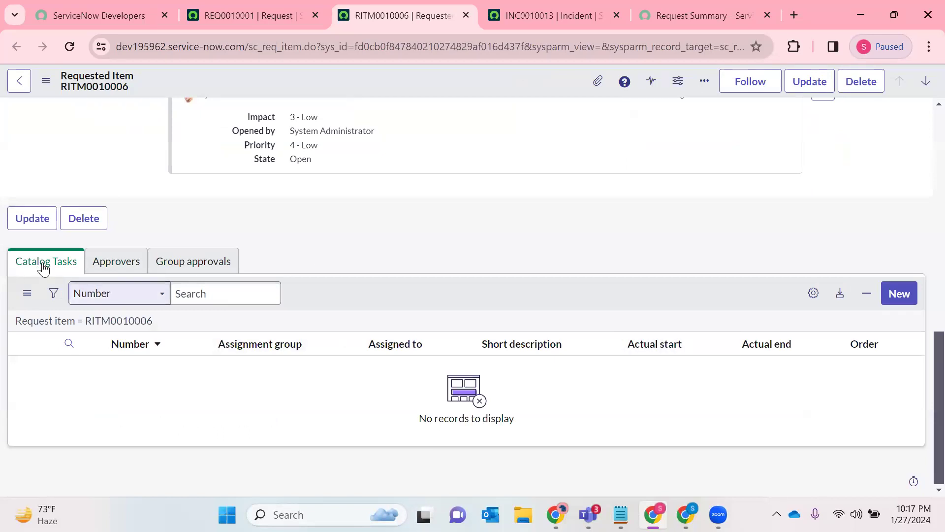
scroll(355, 263, "up", 11)
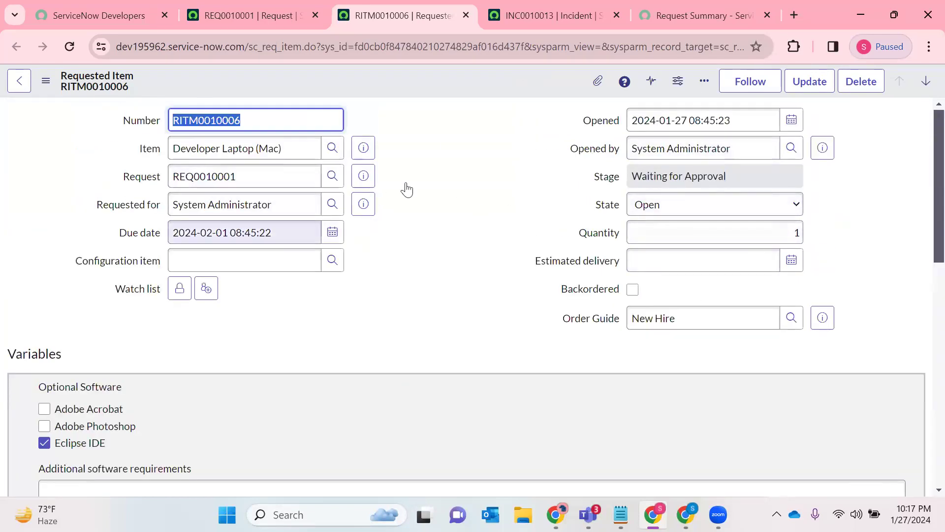
scroll(591, 261, "down", 4)
scroll(365, 289, "up", 4)
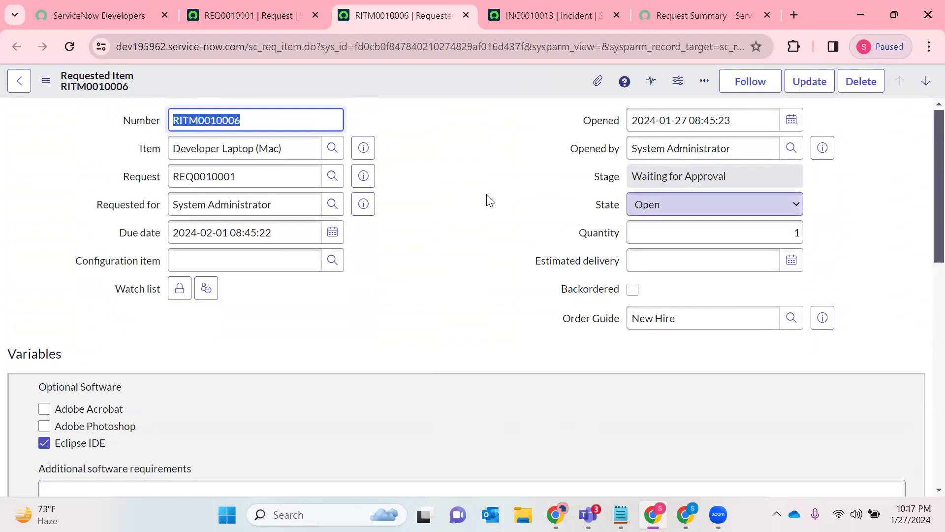
left_click(179, 290)
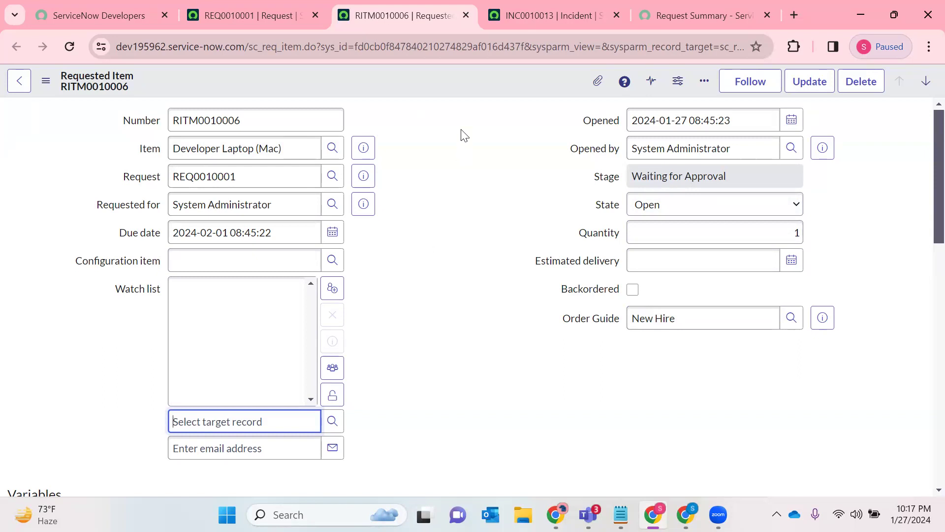
left_click(466, 15)
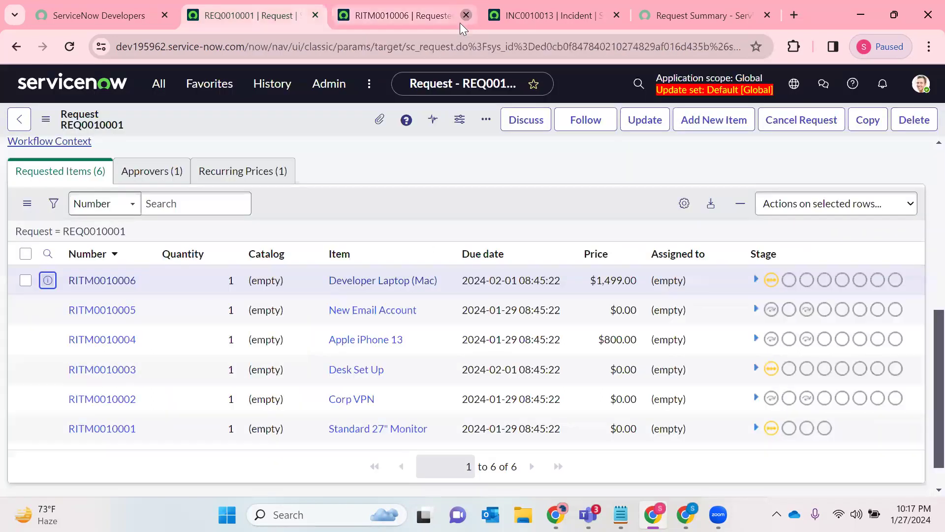
left_click(465, 15)
- Look over the ordered items in the Service Portal's Request Summary and return to the request record
left_click(154, 89)
key("BackSpace")
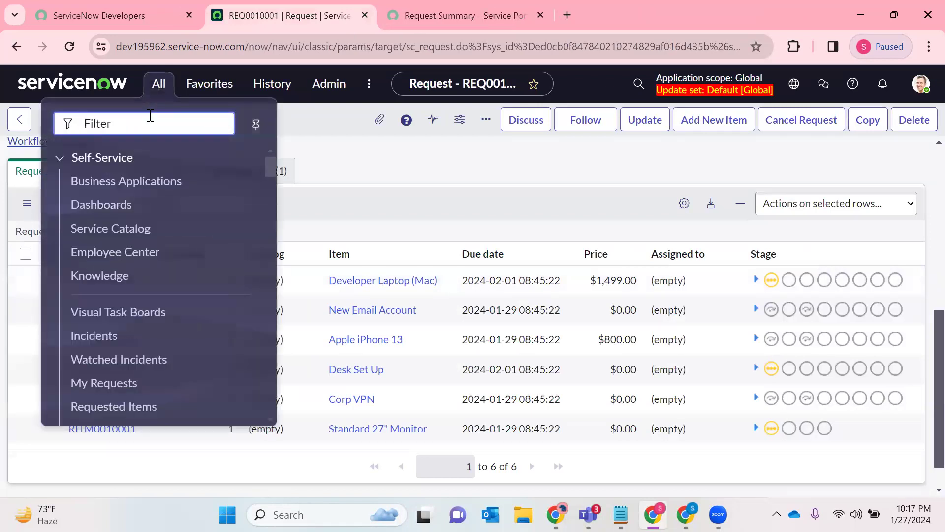
left_click(449, 7)
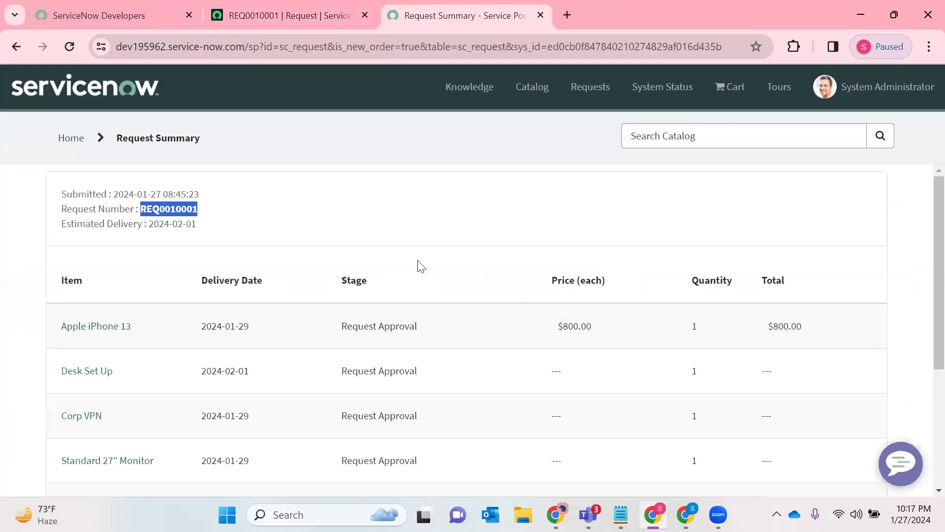
scroll(364, 266, "down", 3)
key("ctrl+shift+Tab")
- Filter the application navigator for Maintain Items, open the module in a new browser tab, and check the list's table name
left_click(158, 84)
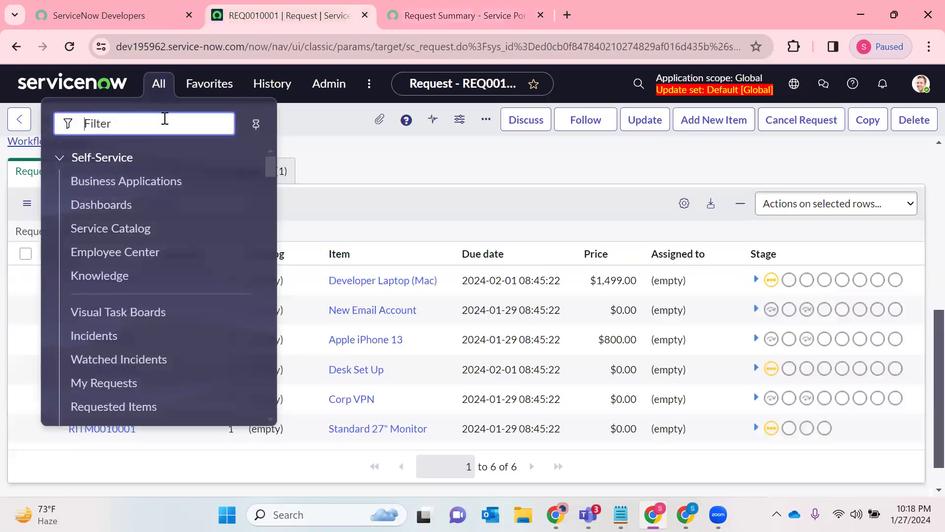
type("Maintain ")
type("Itmes")
key("BackSpace")
key("BackSpace")
key("BackSpace")
type("ems")
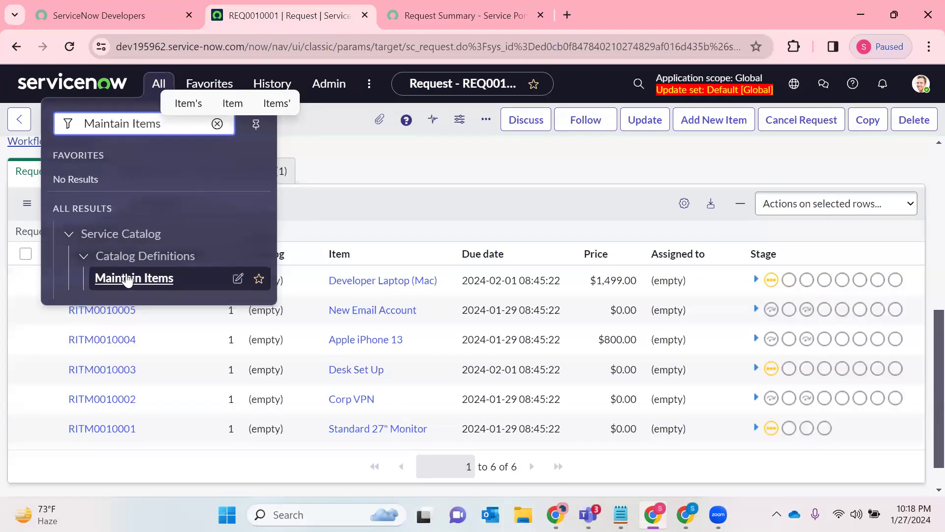
left_click(124, 279)
right_click(123, 279)
left_click(187, 59)
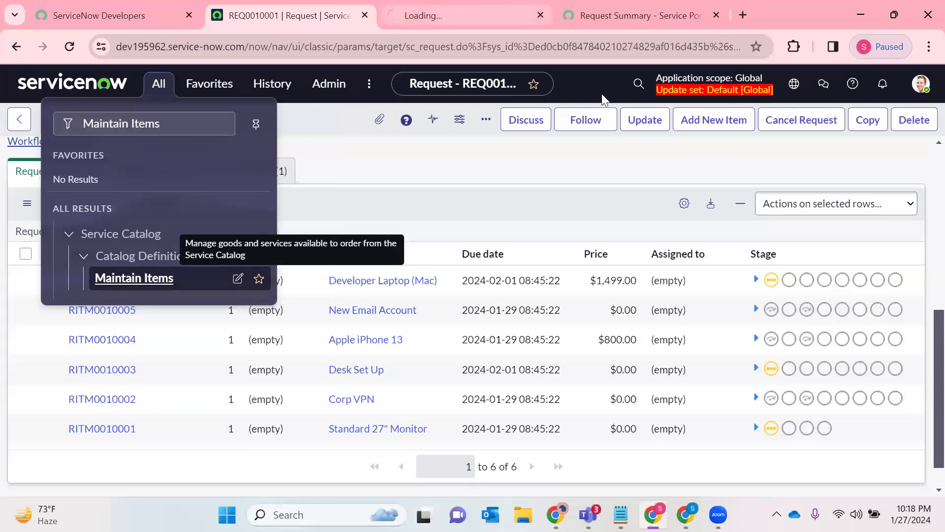
left_click(408, 16)
double_click(285, 53)
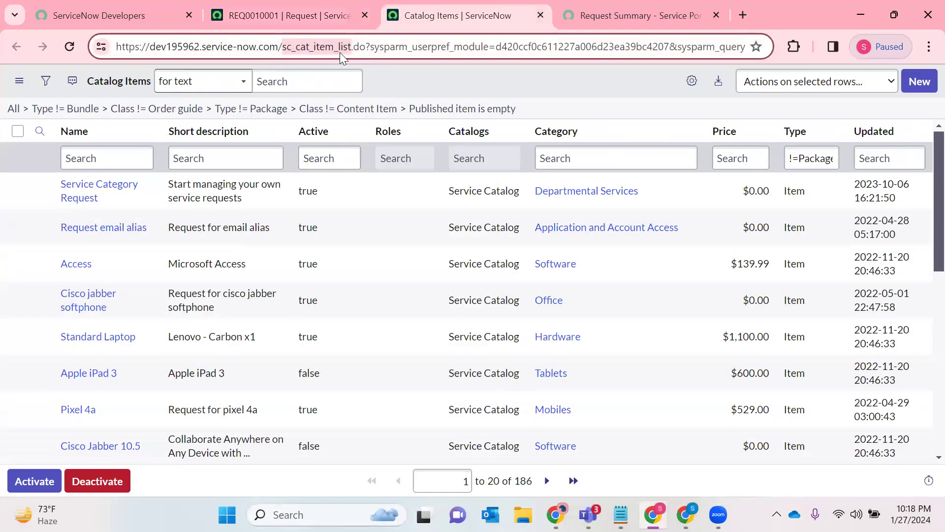
- Try to find the New Hire entry by filtering the catalog items list for names containing New Hire
left_click(133, 164)
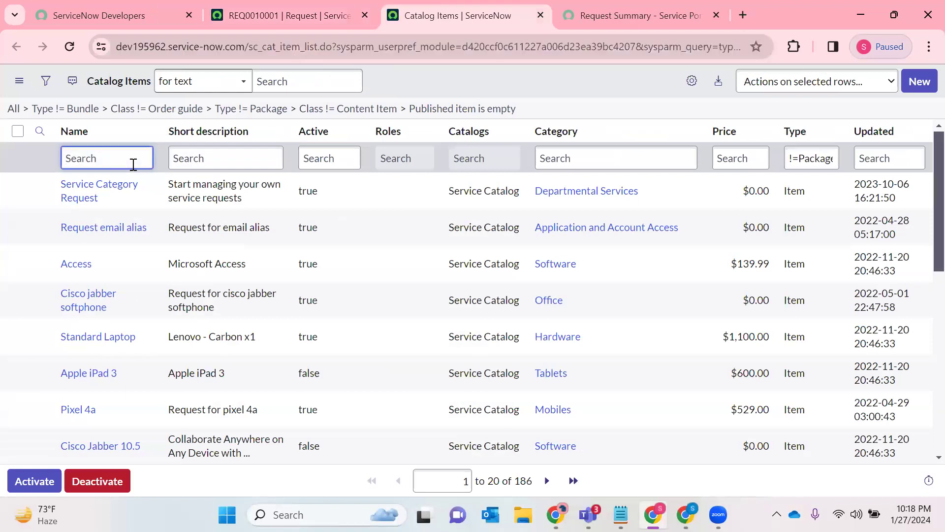
type("*New Hur")
key("Return")
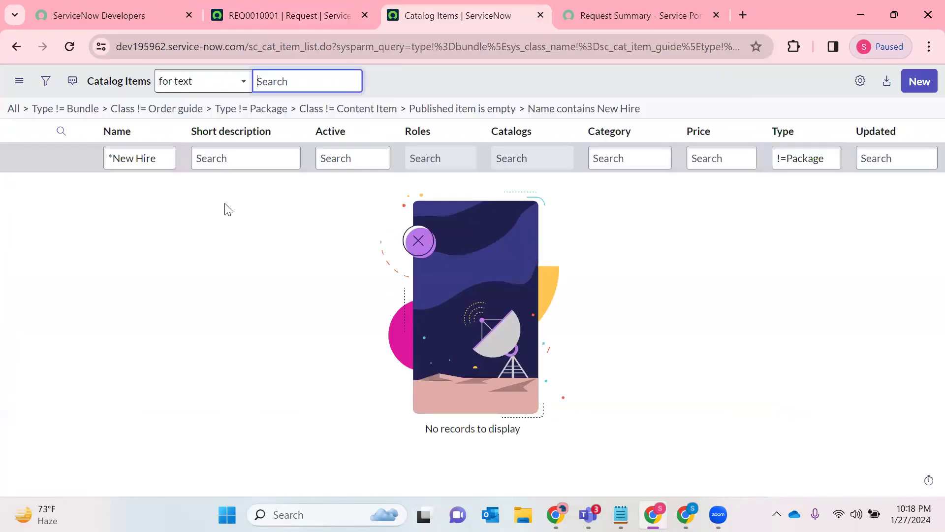
- Remove the list's default conditions, filter all catalog items for names containing New Hire, and open the New Hire order guide
left_click(14, 108)
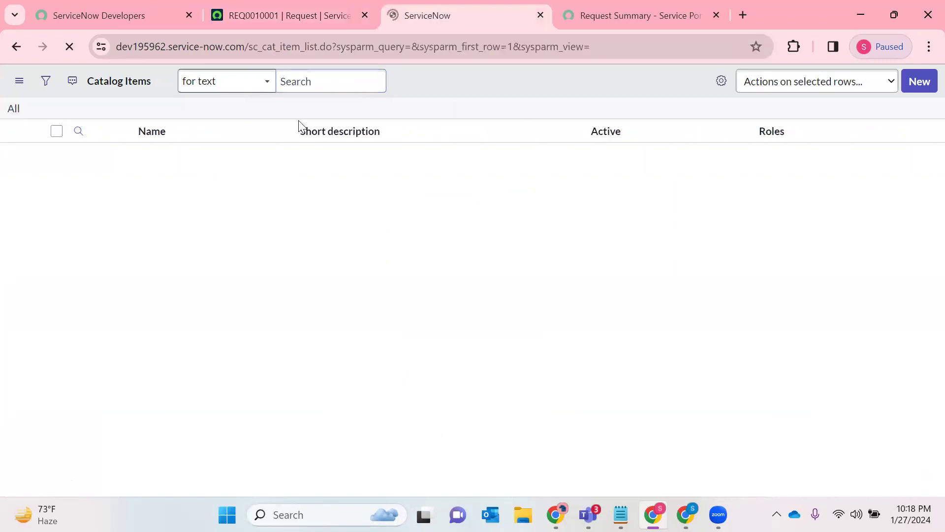
left_click(131, 162)
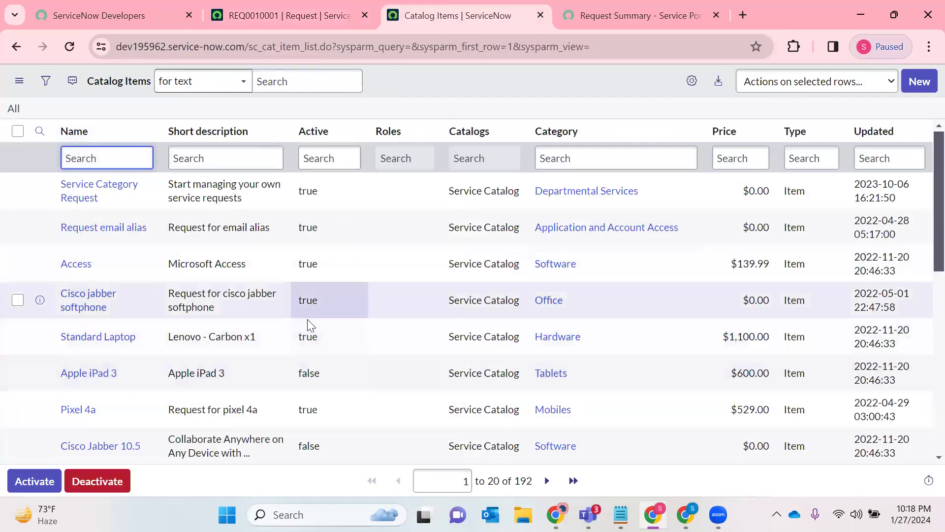
type("*")
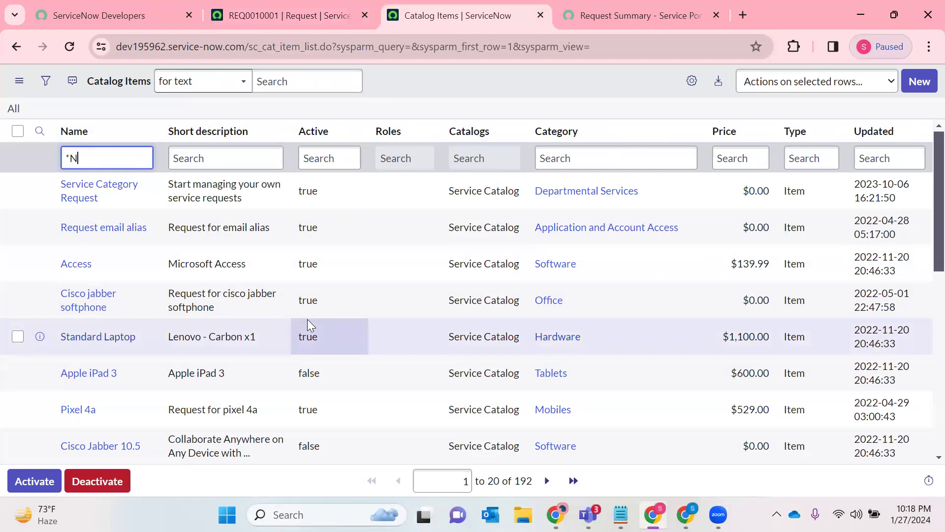
type("New Hire")
key("Return")
left_click(96, 191)
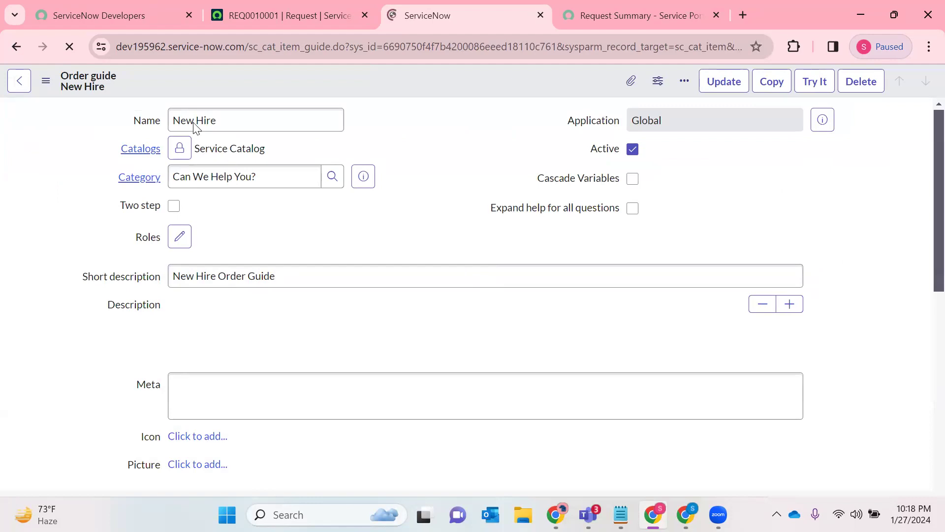
- Go from the Service Portal's Request Summary to the home page, browse the service catalog, and open the New Hire item
left_click(651, 20)
scroll(388, 201, "up", 3)
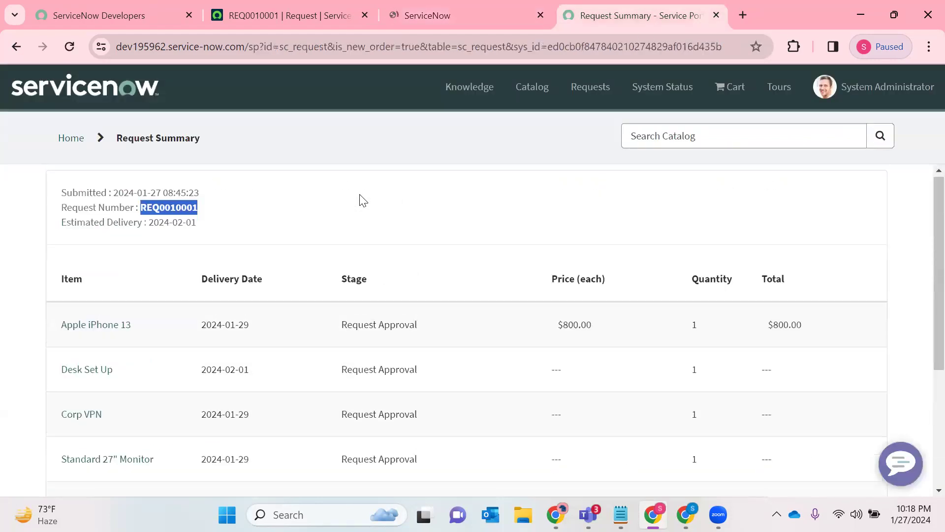
left_click(69, 140)
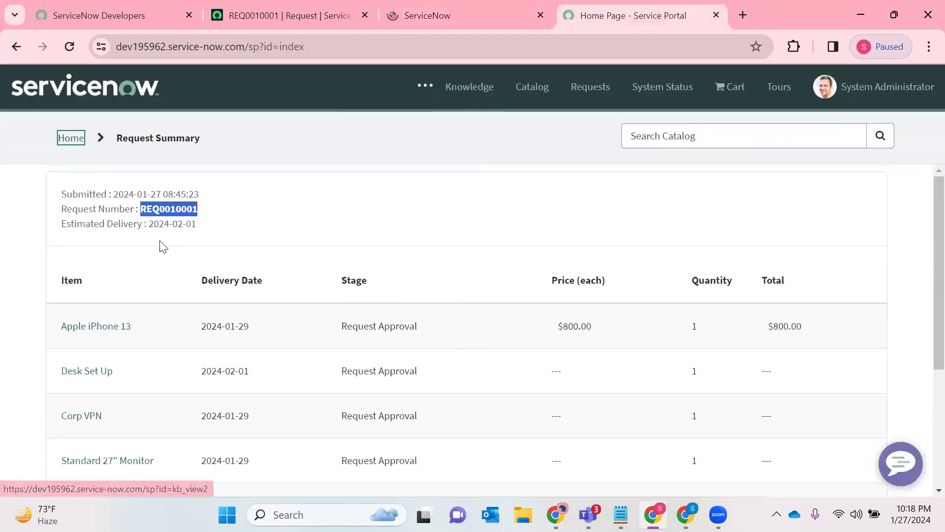
scroll(439, 299, "down", 3)
left_click(273, 255)
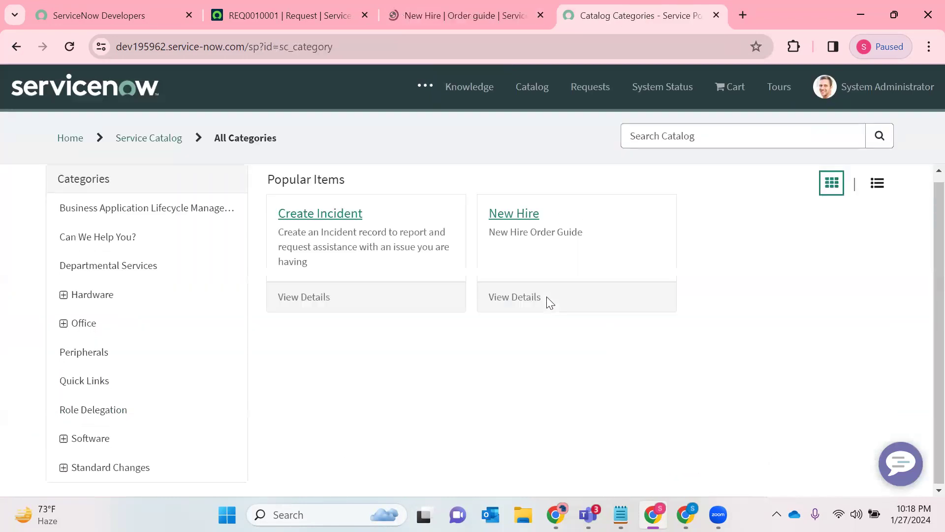
left_click(506, 214)
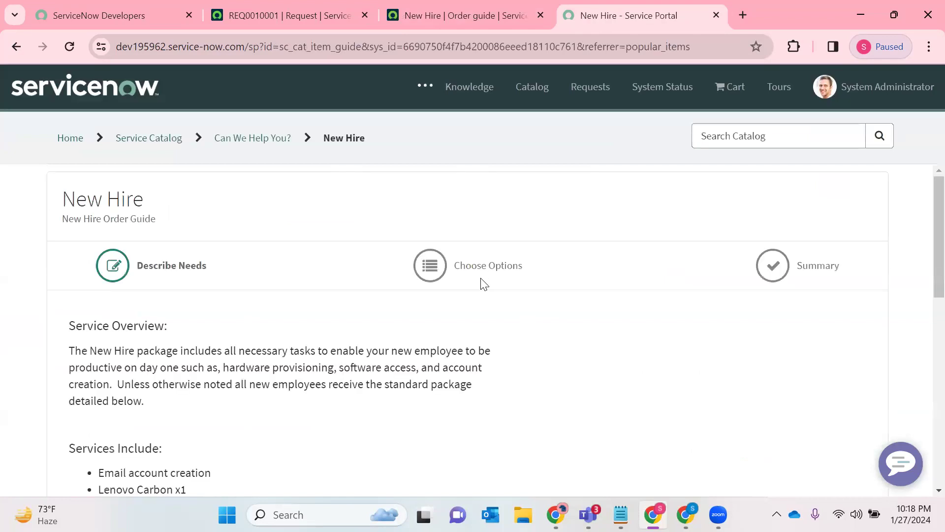
- Compare the order guide record's name, category and short description with the New Hire page in the Service Portal
left_click(432, 6)
triple_click(217, 122)
left_click(219, 173)
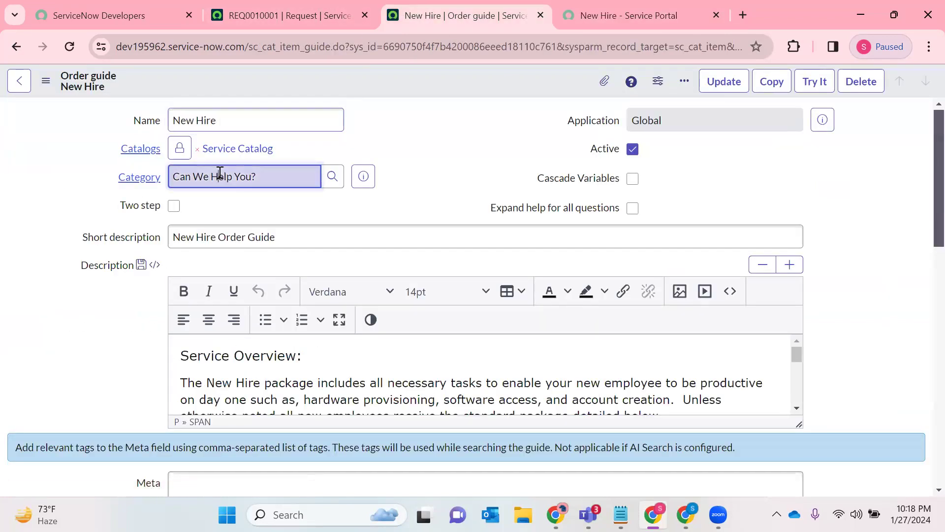
triple_click(219, 172)
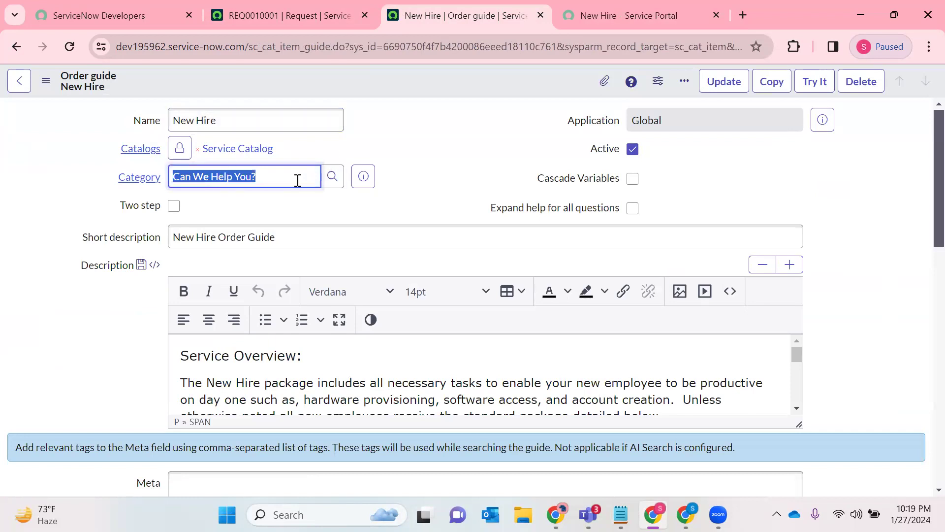
triple_click(238, 243)
key("ctrl+Tab")
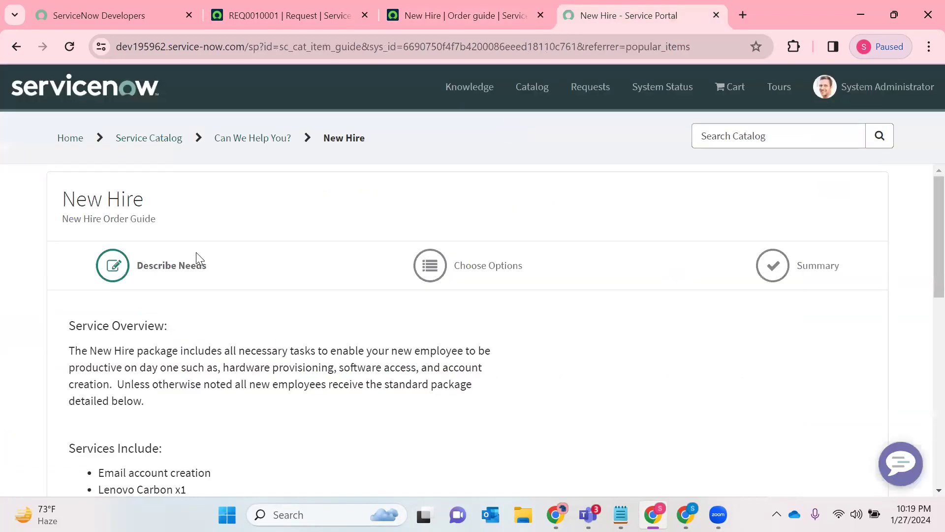
left_click_drag(159, 220, 61, 219)
- Compare the order guide's description text with the Service Overview shown on the portal's New Hire page
left_click(463, 15)
scroll(250, 227, "down", 2)
left_click(186, 235)
triple_click(479, 246)
left_click(621, 16)
triple_click(119, 377)
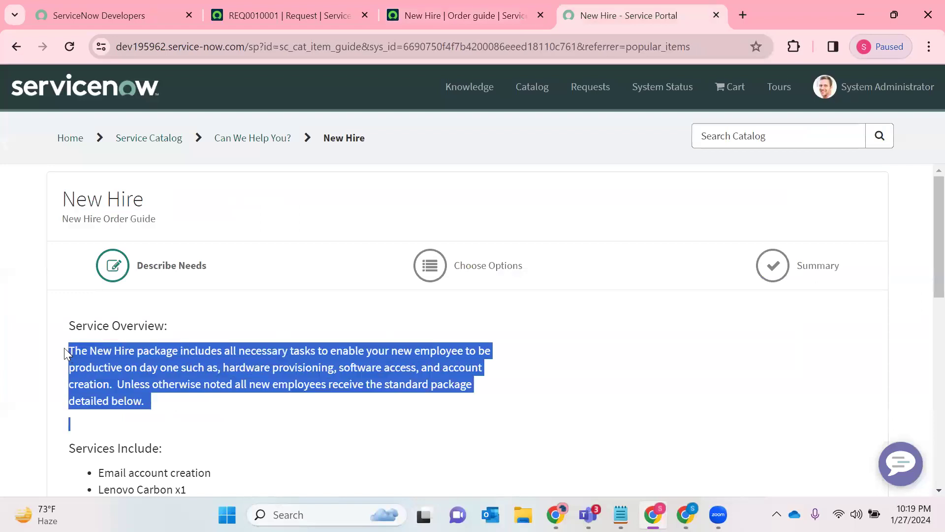
left_click(458, 15)
- Review the order guide's Variables list and compare its questions with those on the portal's New Hire form
scroll(418, 321, "down", 3)
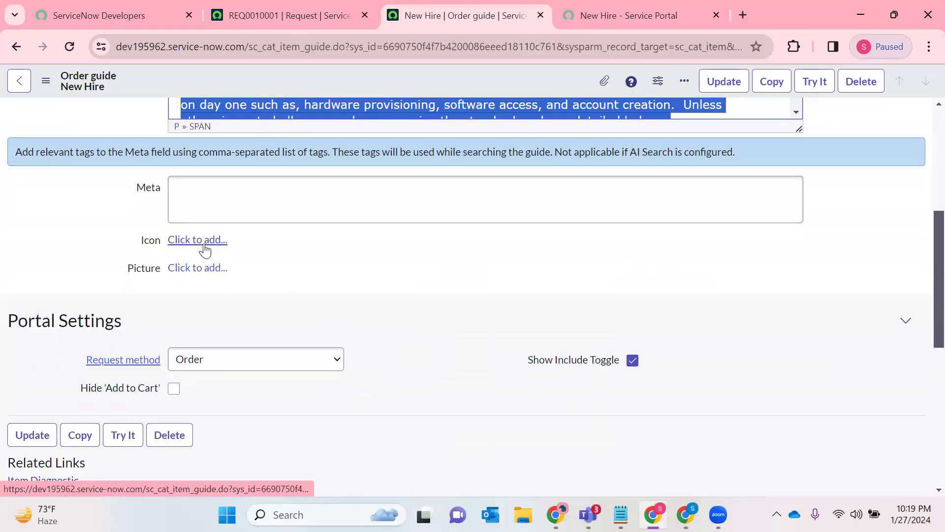
scroll(285, 272, "down", 3)
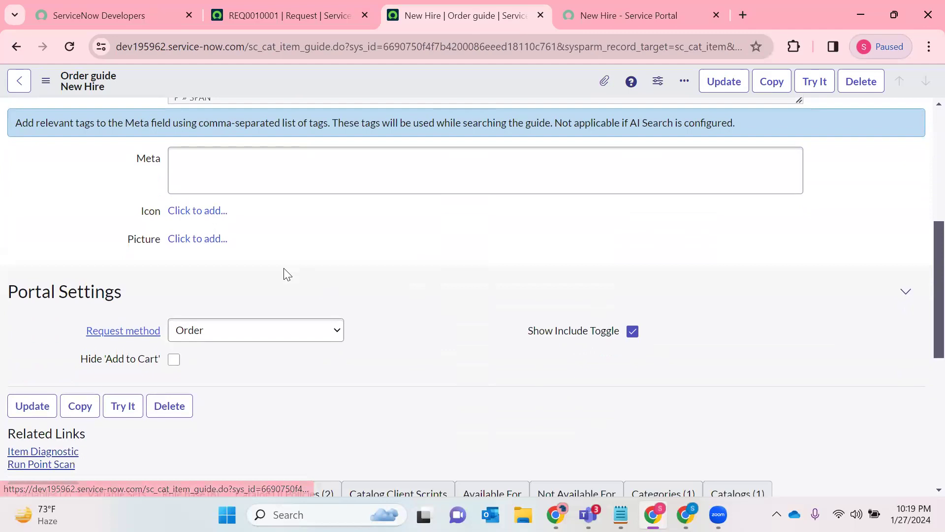
scroll(268, 295, "down", 2)
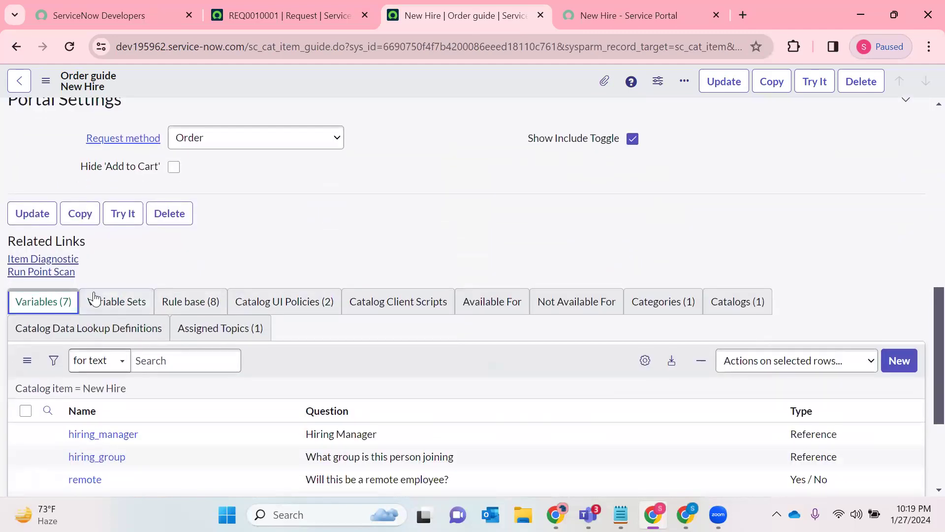
key("ctrl+Tab")
scroll(247, 315, "down", 2)
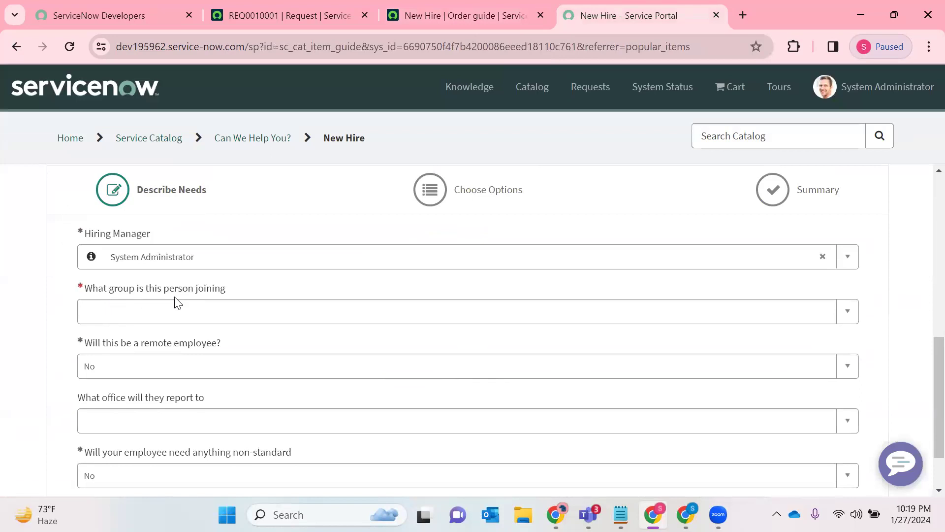
left_click(506, 2)
scroll(138, 280, "down", 3)
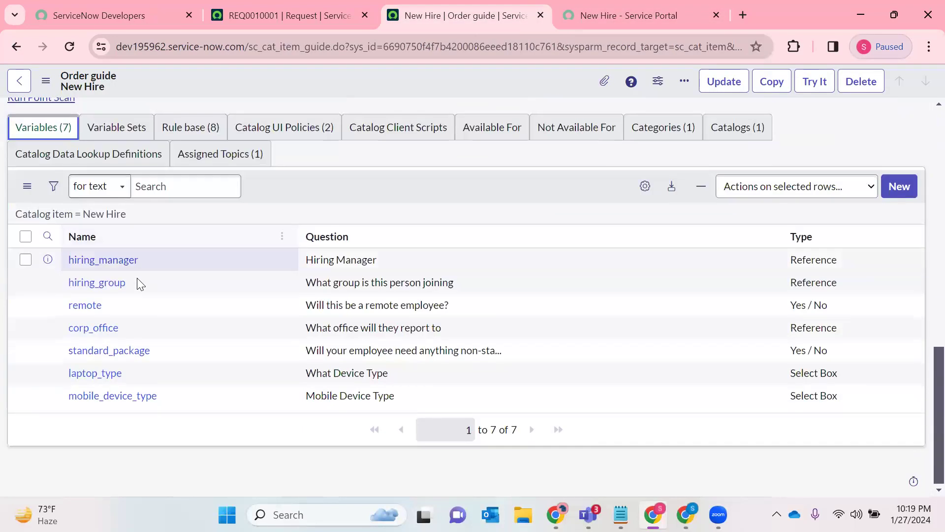
triple_click(313, 283)
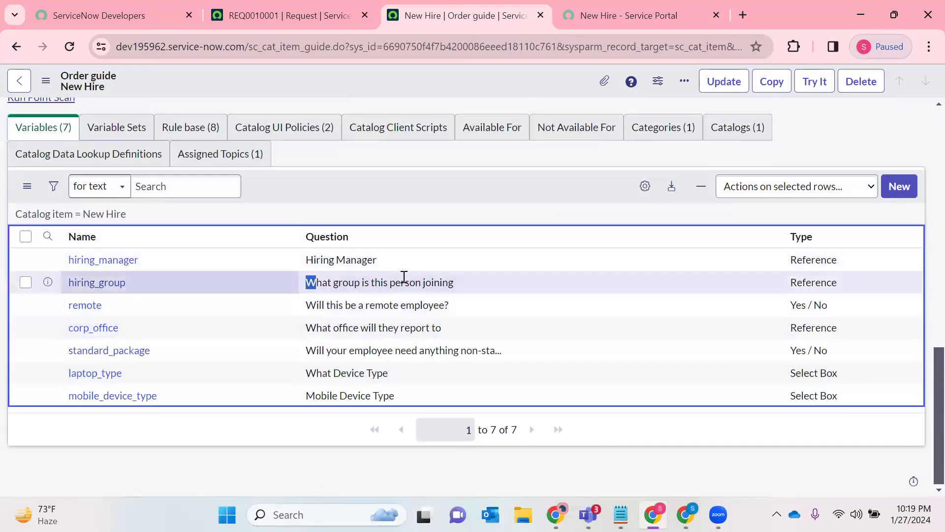
left_click_drag(304, 305, 450, 307)
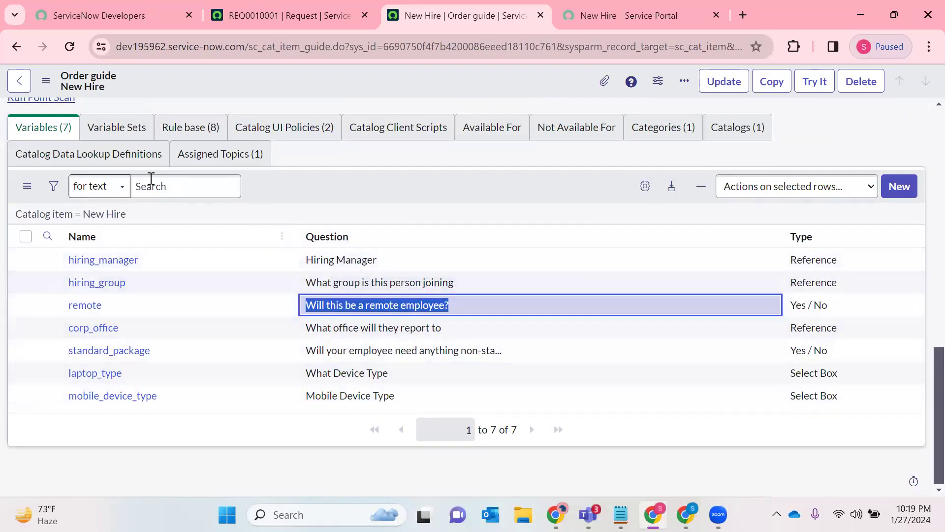
- Look through the order guide's related lists, including Variable Sets, Rule base, Catalog UI Policies, Catalog Client Scripts, Not Available For and Categories
left_click(105, 127)
left_click(202, 234)
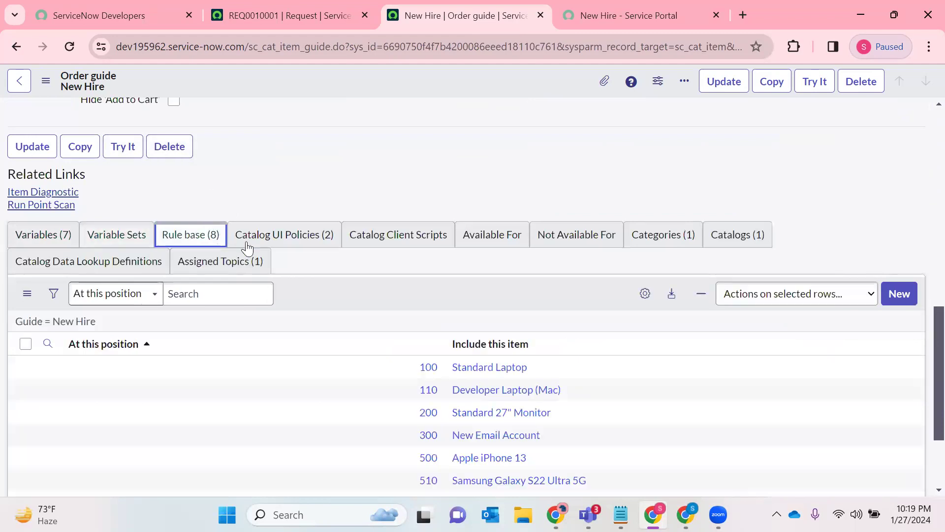
left_click(280, 247)
left_click(405, 249)
left_click(497, 248)
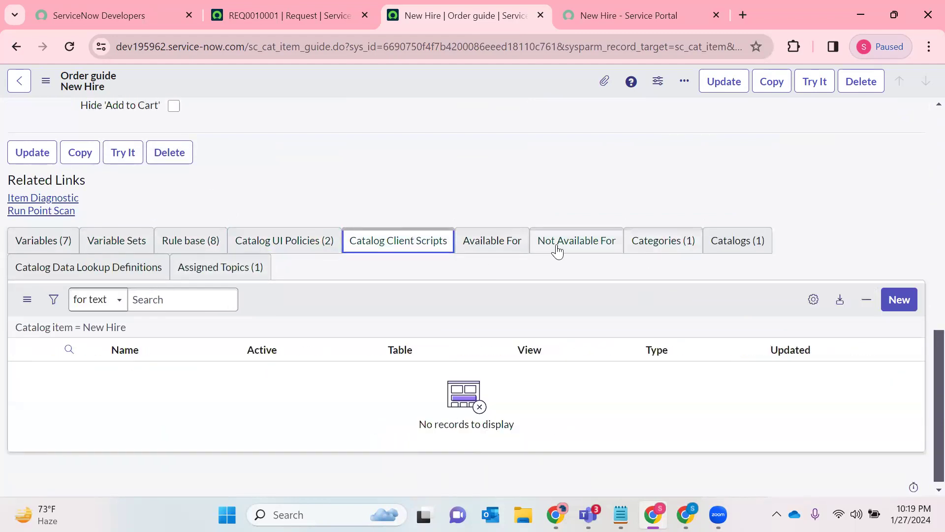
left_click(566, 247)
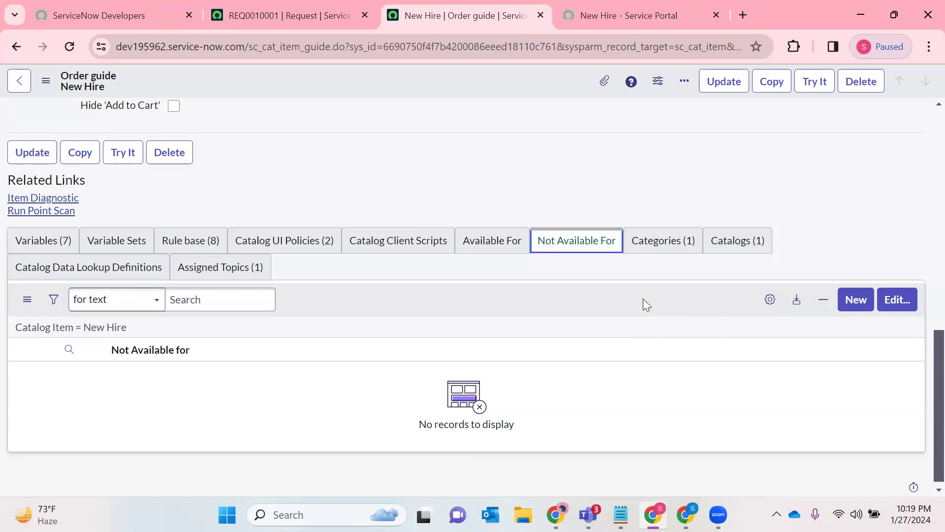
left_click(660, 246)
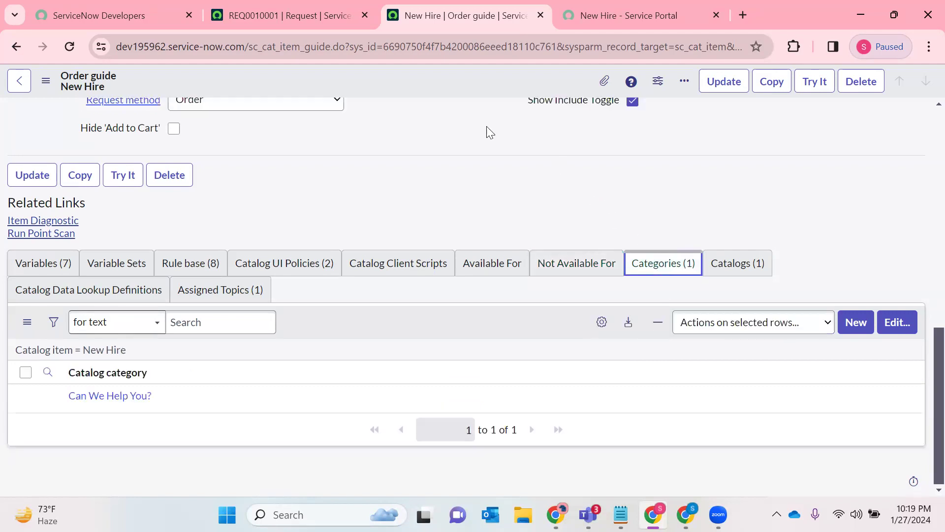
- Preview the order guide with Try It, compare its questions with the portal form, and return to the order guide record
left_click(813, 81)
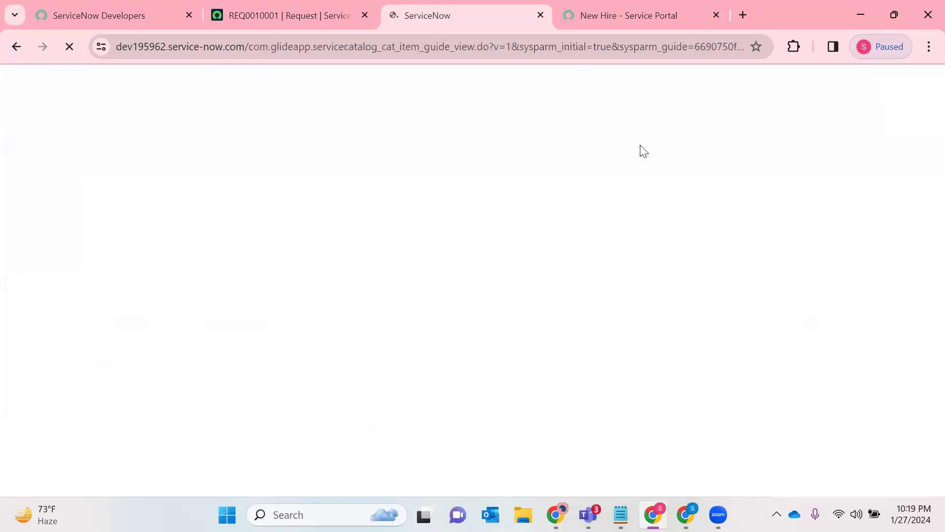
scroll(319, 188, "down", 5)
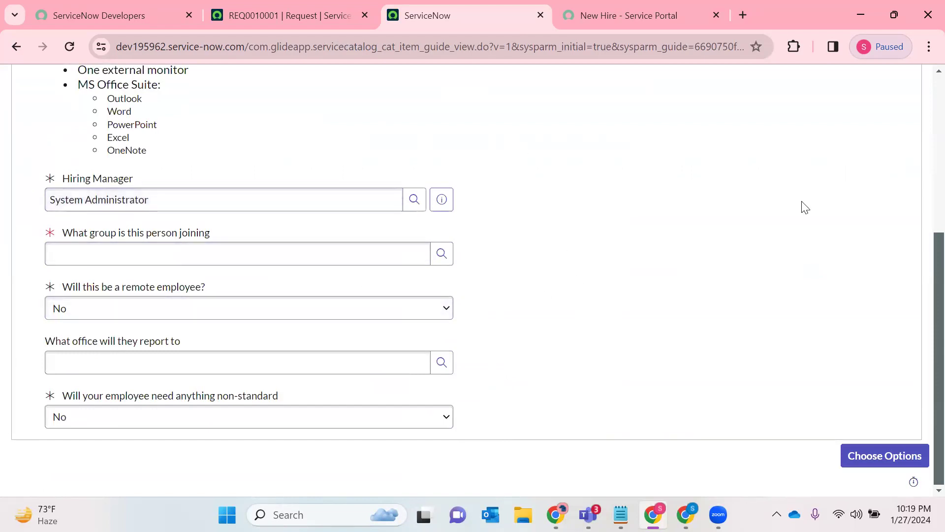
left_click(681, 8)
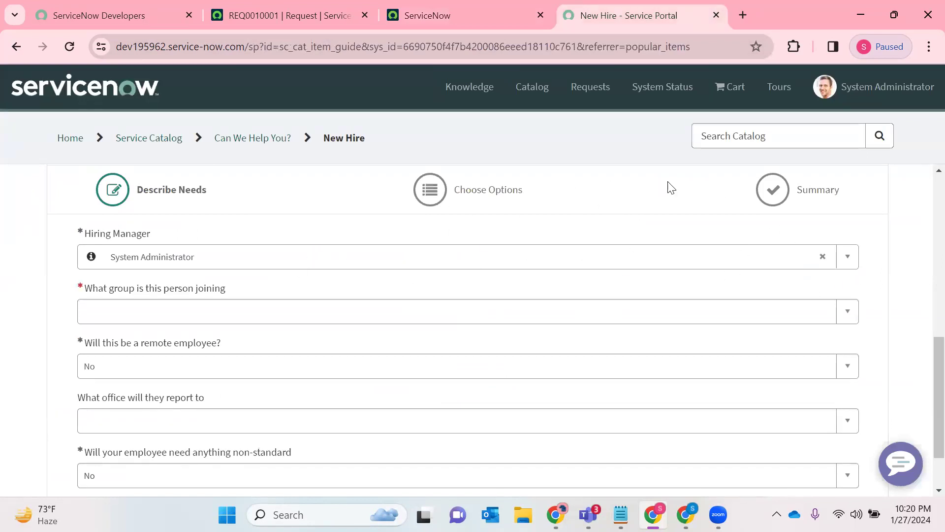
left_click(480, 10)
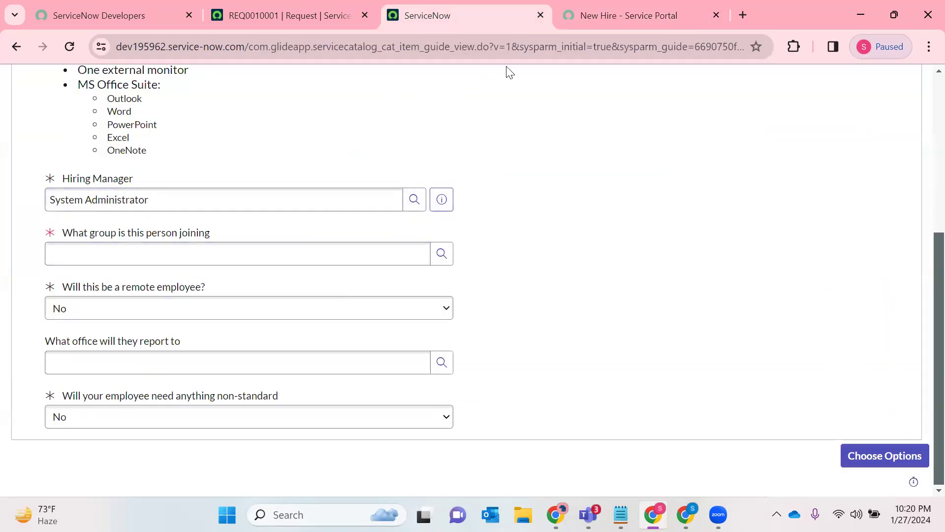
left_click(16, 47)
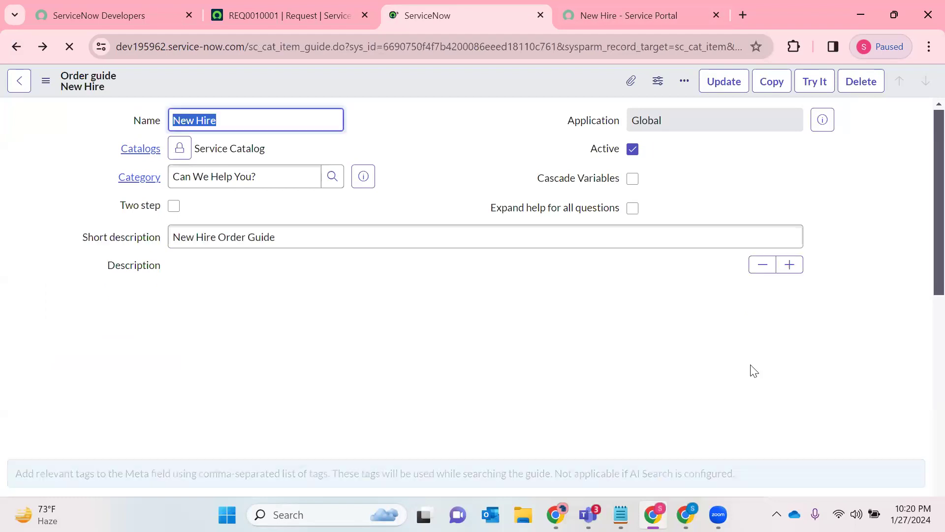
- Reload the request record's page and try to filter the application navigator for Problem
left_click(295, 15)
left_click(70, 47)
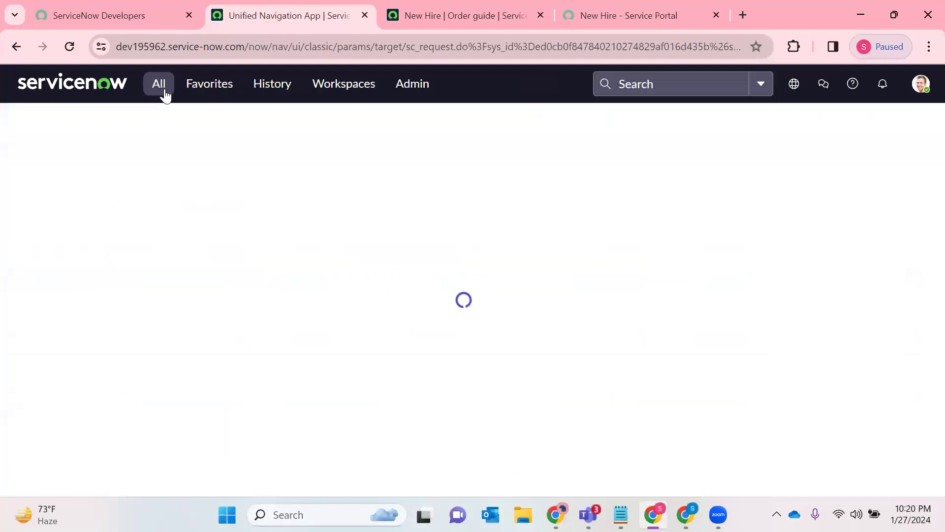
left_click(161, 86)
type("Problem")
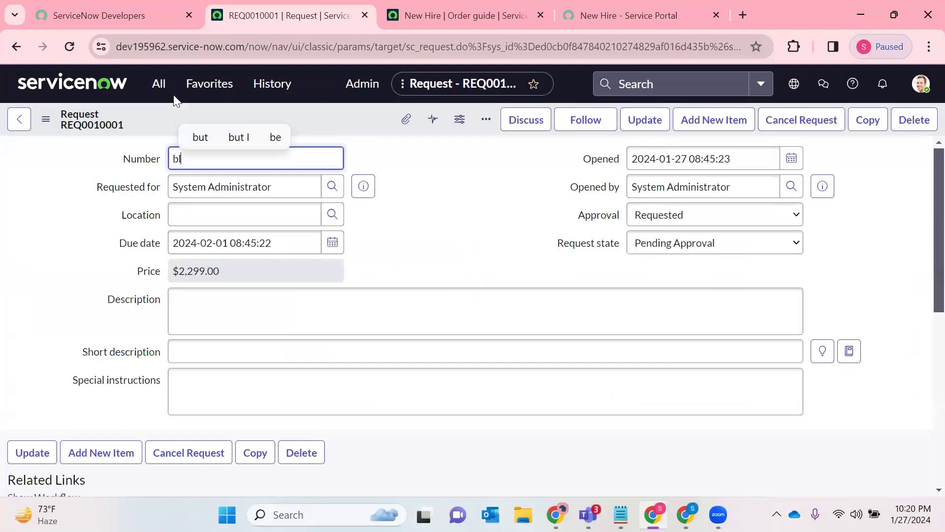
- Filter the application navigator for Problem and open the Problem application's All module in a new browser tab
left_click(159, 89)
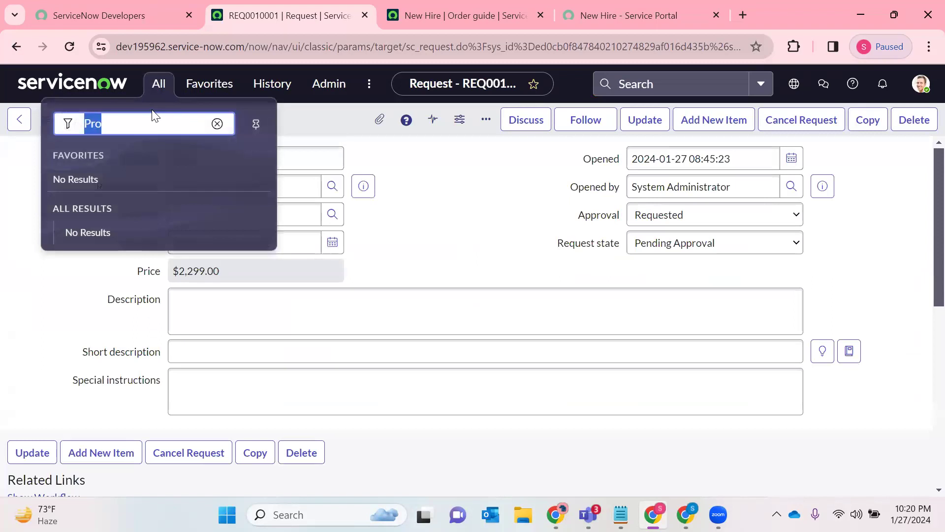
key("BackSpace")
type("Problem")
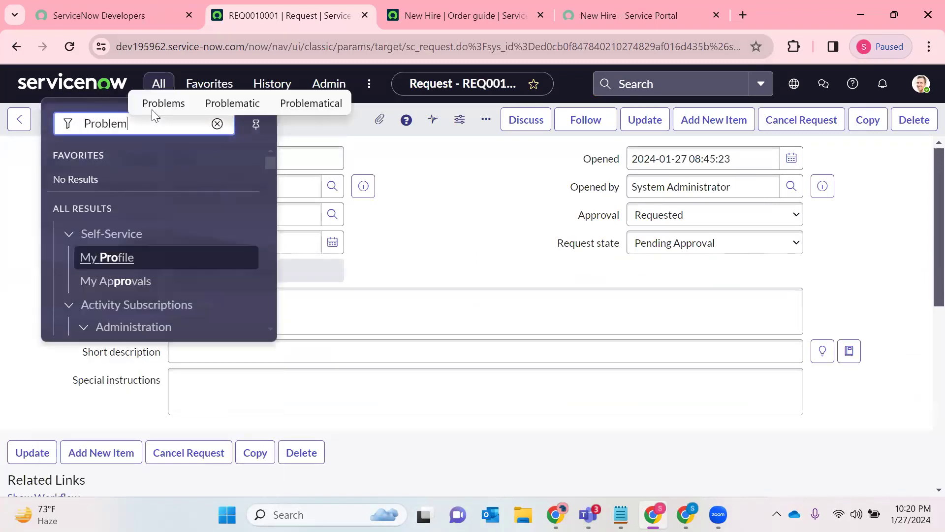
scroll(110, 184, "down", 3)
scroll(112, 186, "up", 1)
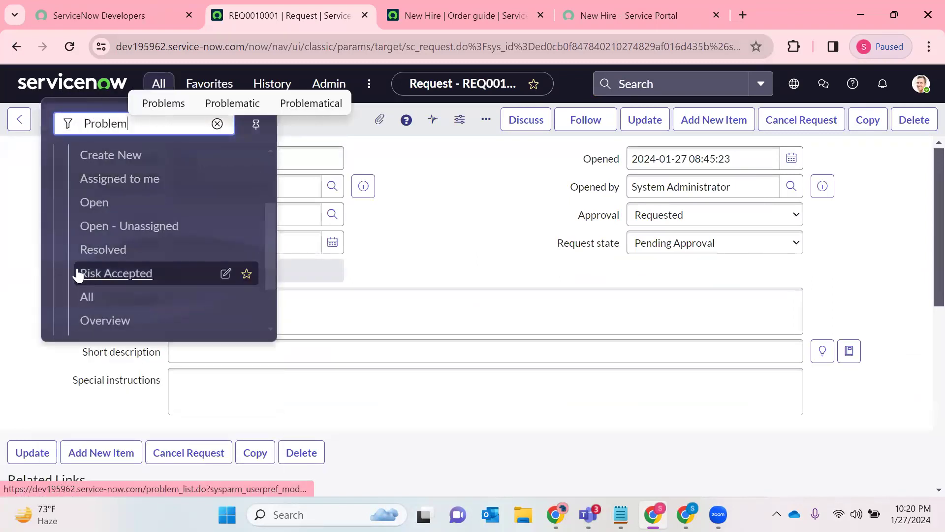
right_click(85, 295)
left_click(211, 74)
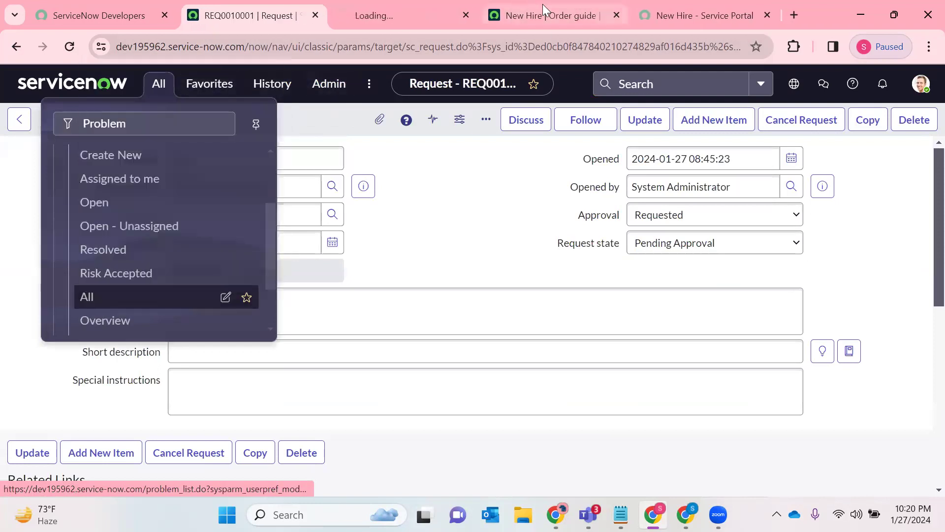
- Close the New Hire order guide and Service Portal browser tabs and switch to the Problems list
left_click(620, 14)
left_click(616, 15)
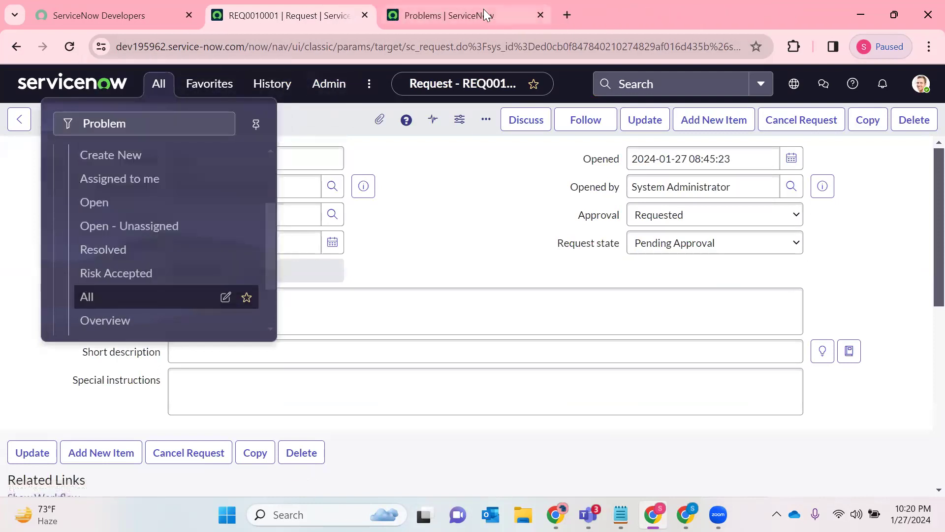
key("ctrl+Tab")
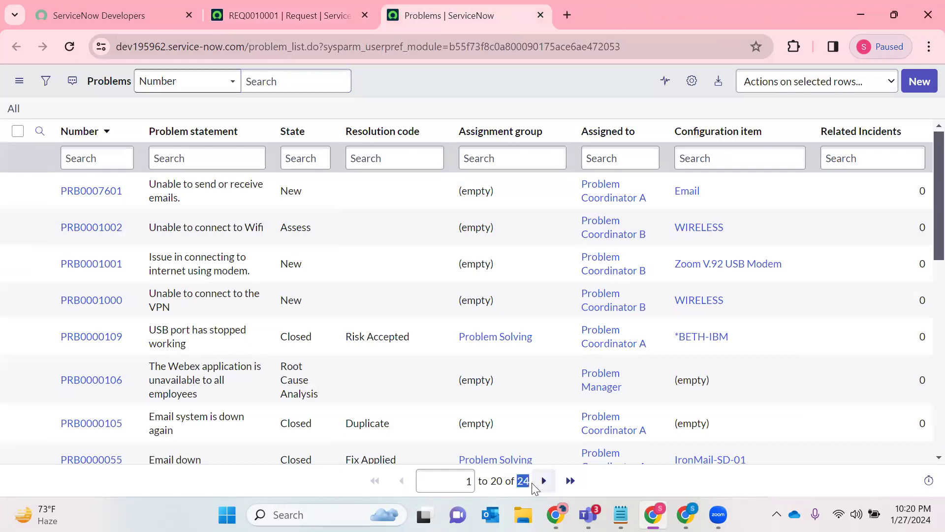
- Filter the Problems list to show only records with the state New, and check the record count
left_click(308, 190)
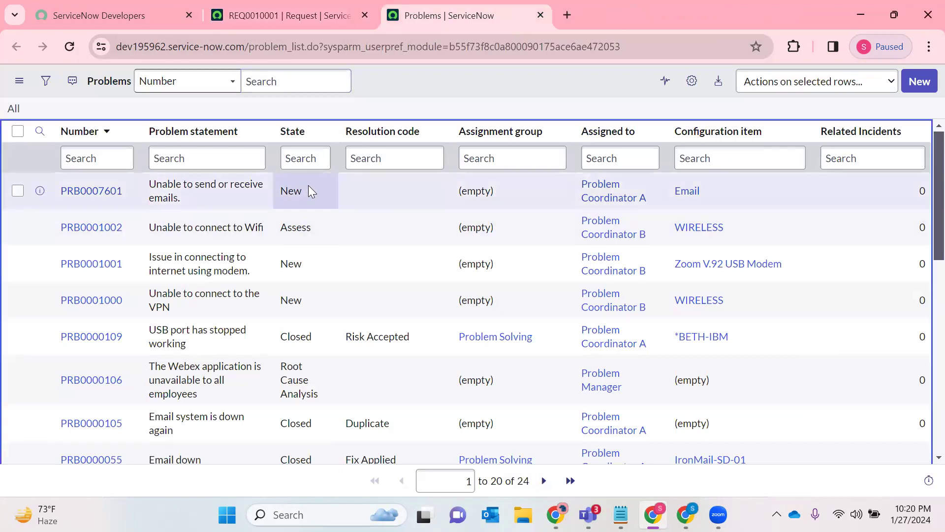
right_click(310, 190)
left_click(352, 195)
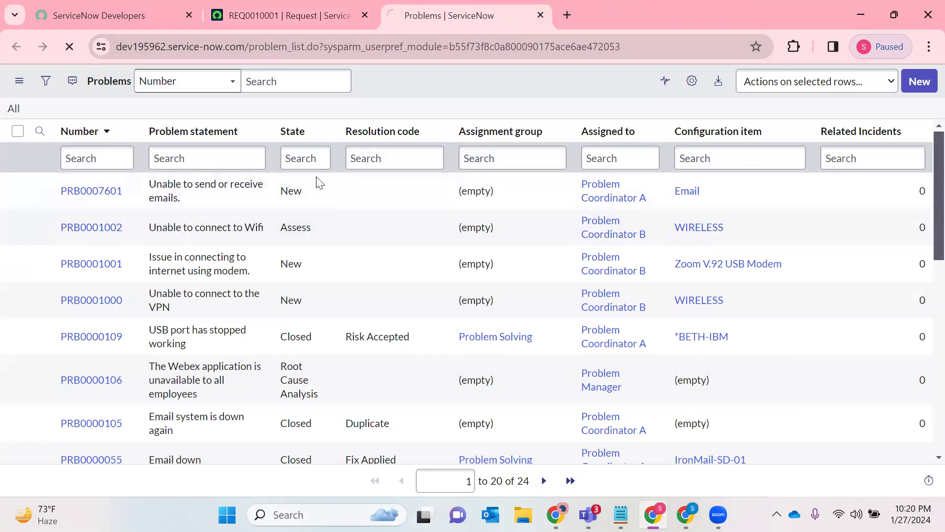
triple_click(520, 481)
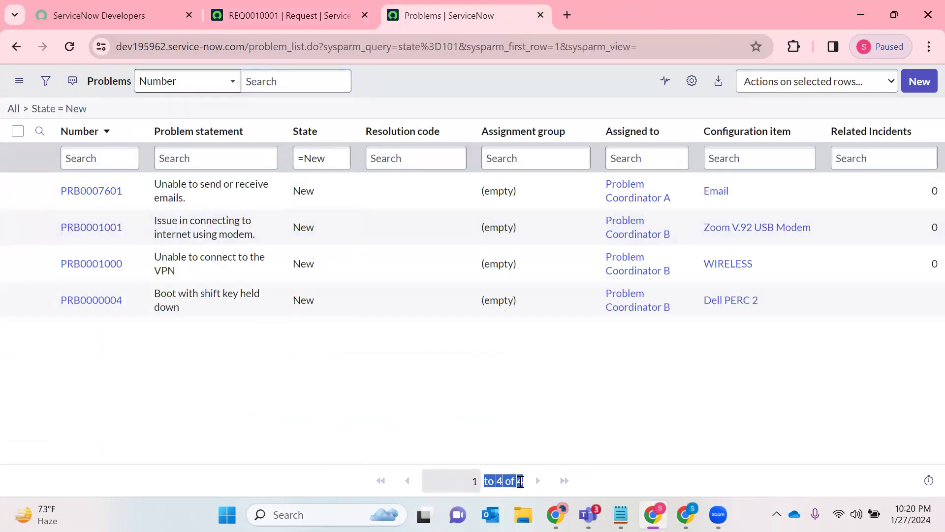
- Export the filtered Problems list as Excel (.xlsx), download the file and open it in Excel
left_click(168, 463)
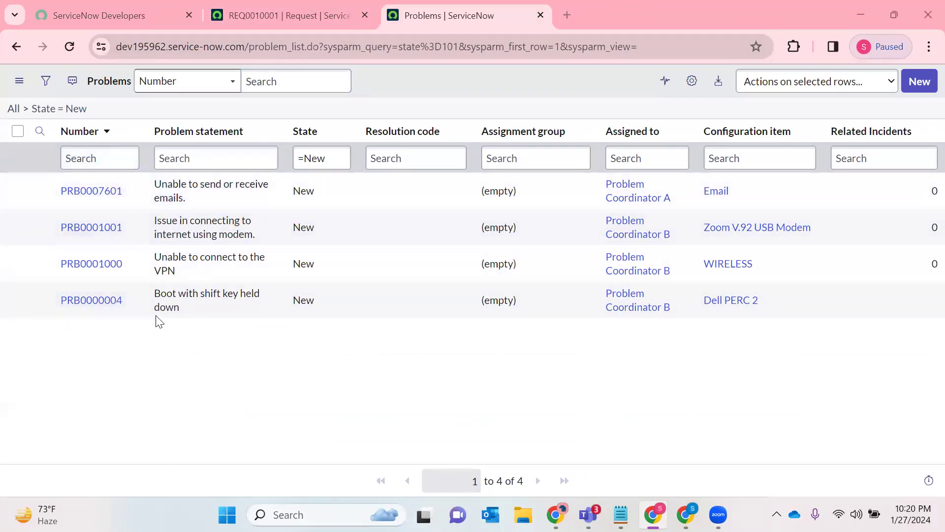
left_click_drag(135, 195, 50, 189)
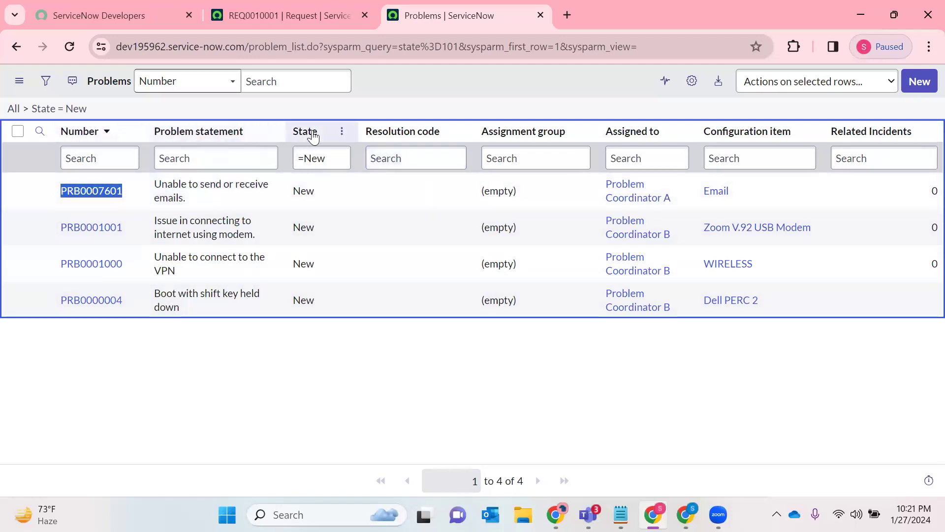
left_click(340, 132)
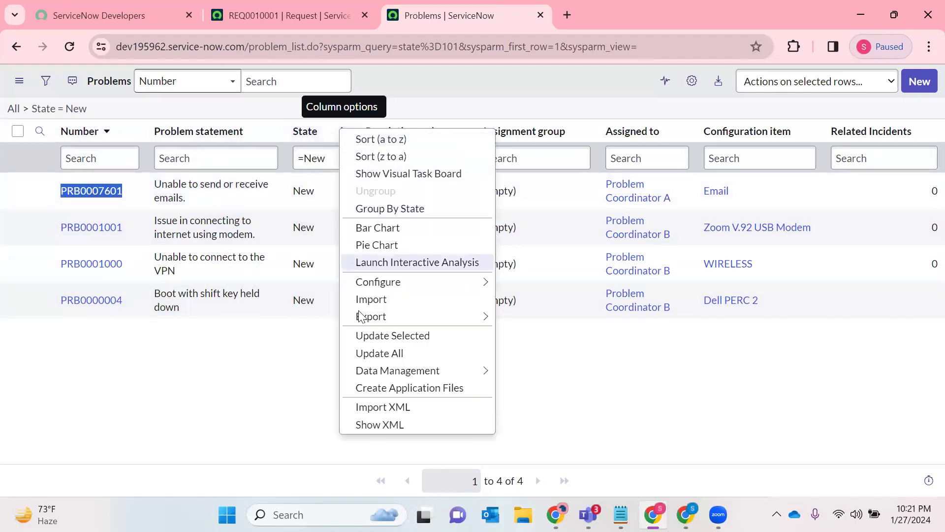
mouse_move(436, 317)
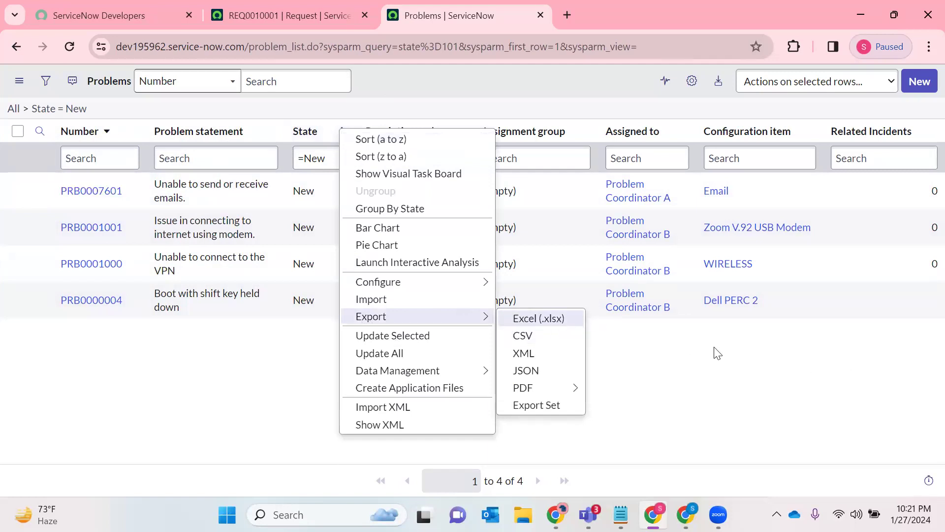
left_click(538, 318)
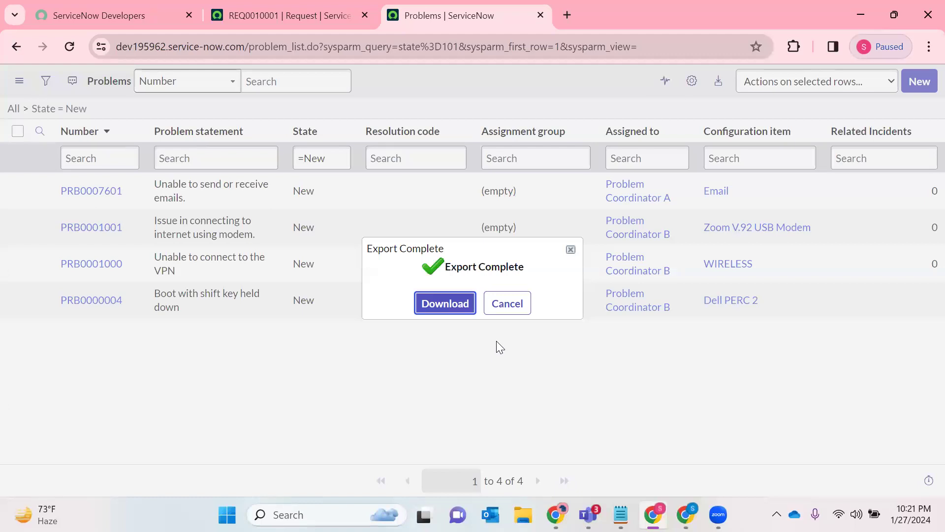
left_click(447, 303)
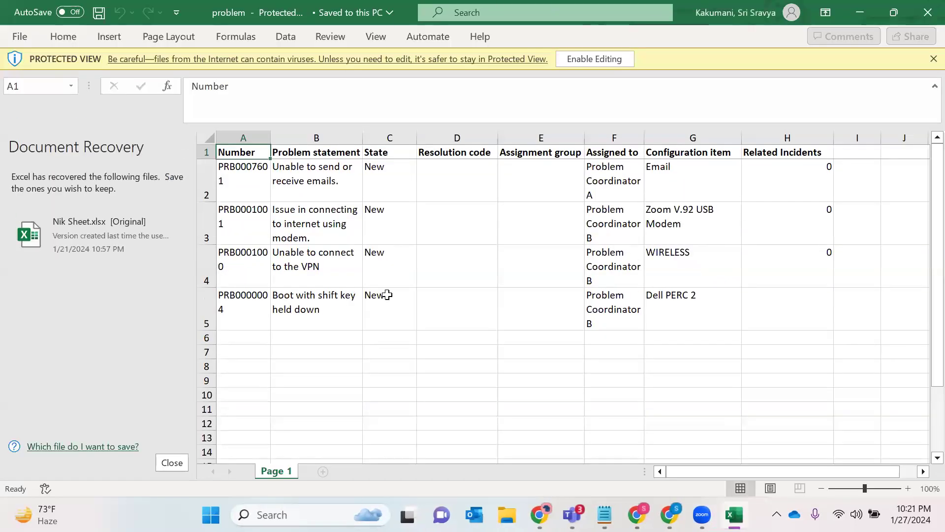
- Compare the exported spreadsheet with the Problems list, check each problem number in the Number column, and minimize Excel
key("alt+Tab")
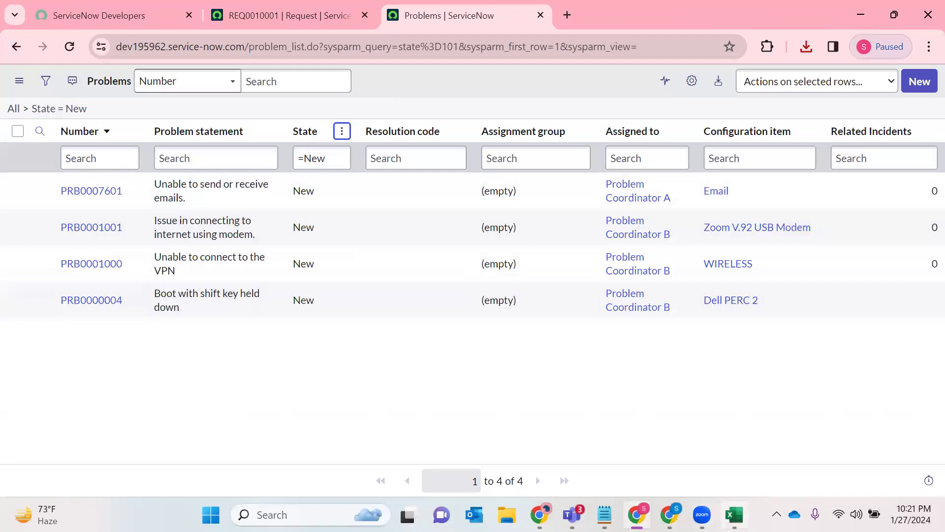
key("alt+Tab")
left_click(634, 169)
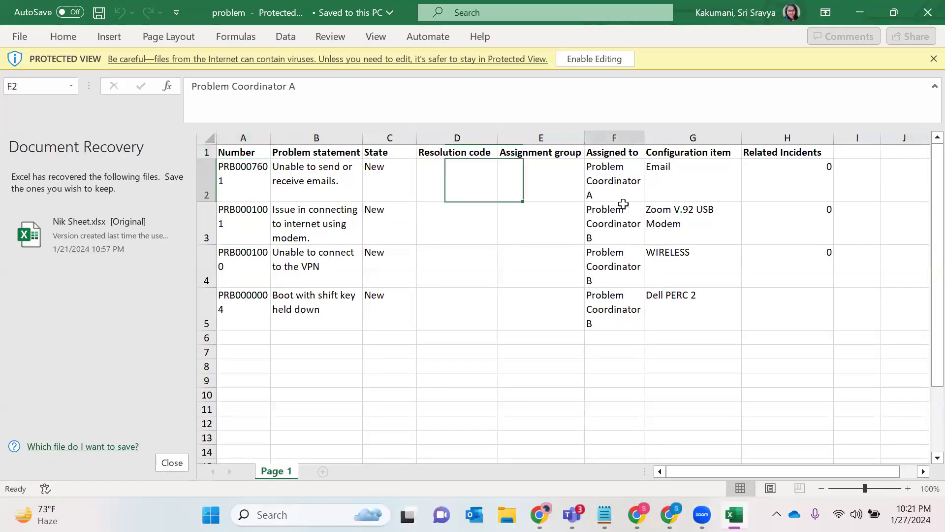
left_click(264, 189)
left_click(248, 225)
left_click(237, 271)
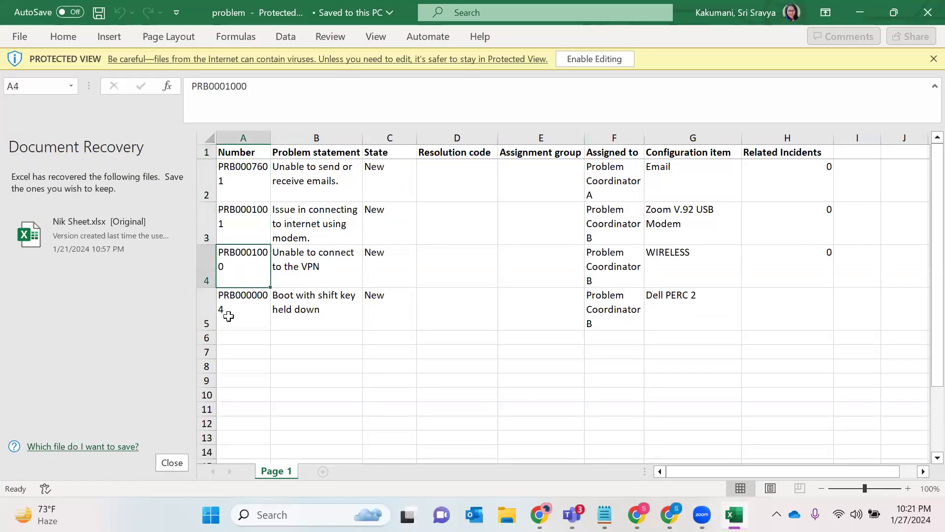
left_click(229, 315)
left_click(860, 12)
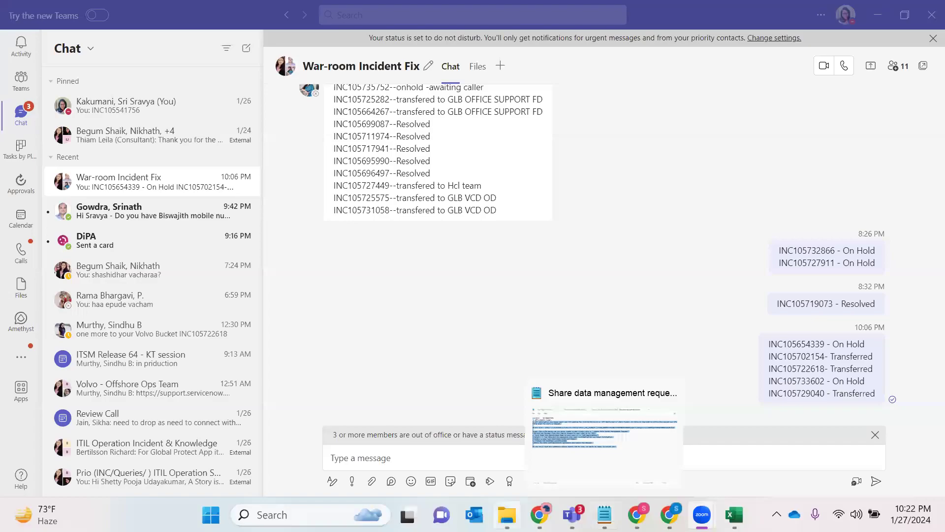
- Switch to File Explorer, open the 1st Class ITSM text file from the ITSM_C folder, and skim its ServiceNow introduction notes
left_click(507, 514)
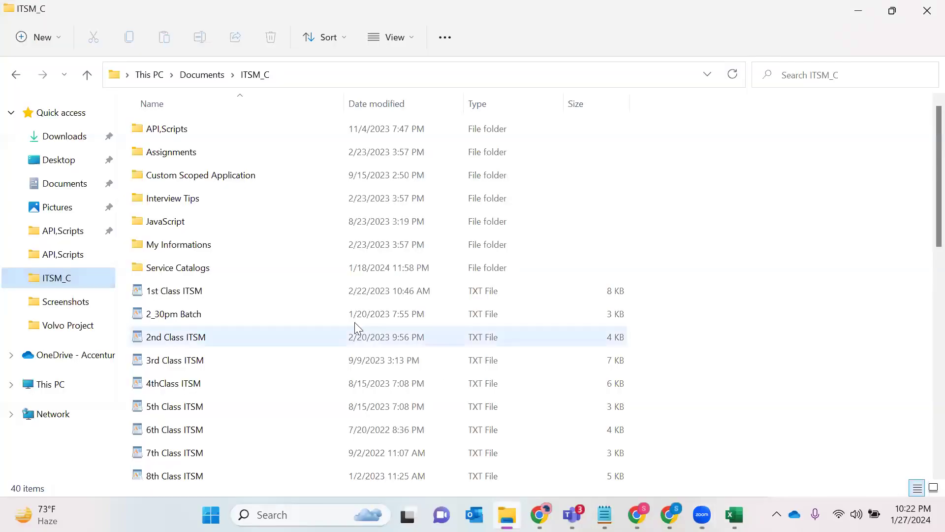
double_click(186, 287)
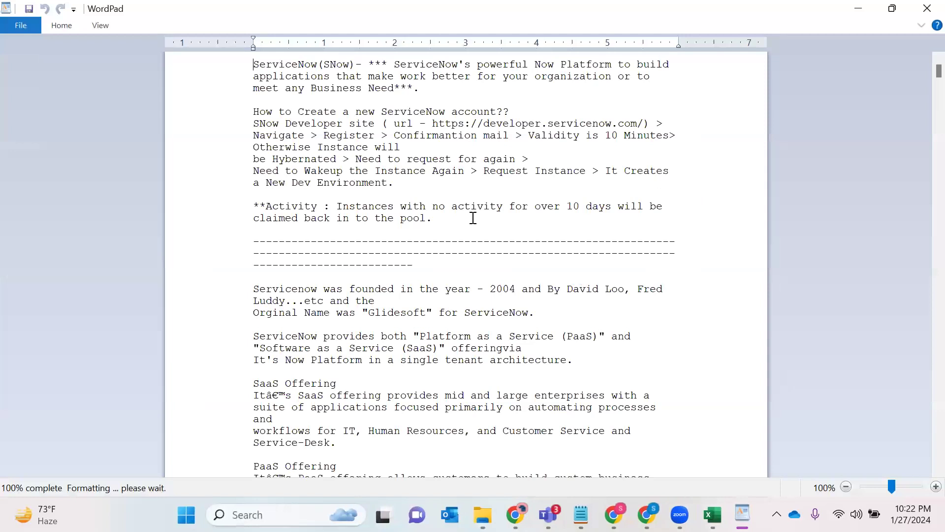
scroll(473, 218, "down", 15)
left_click(528, 201)
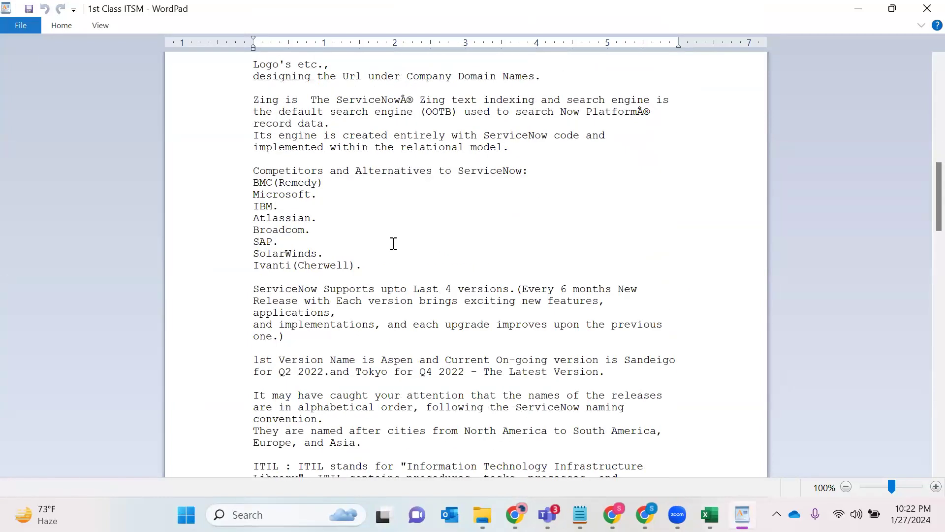
scroll(390, 244, "down", 15)
scroll(354, 324, "down", 6)
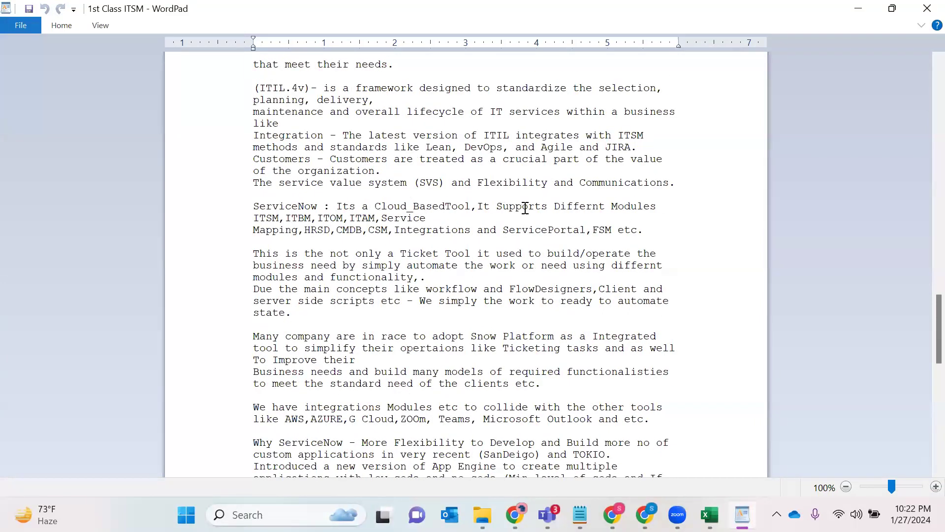
- Read the 1st Class ITSM notes on the modules ServiceNow supports and its workflow and scripting concepts
left_click_drag(435, 218, 136, 160)
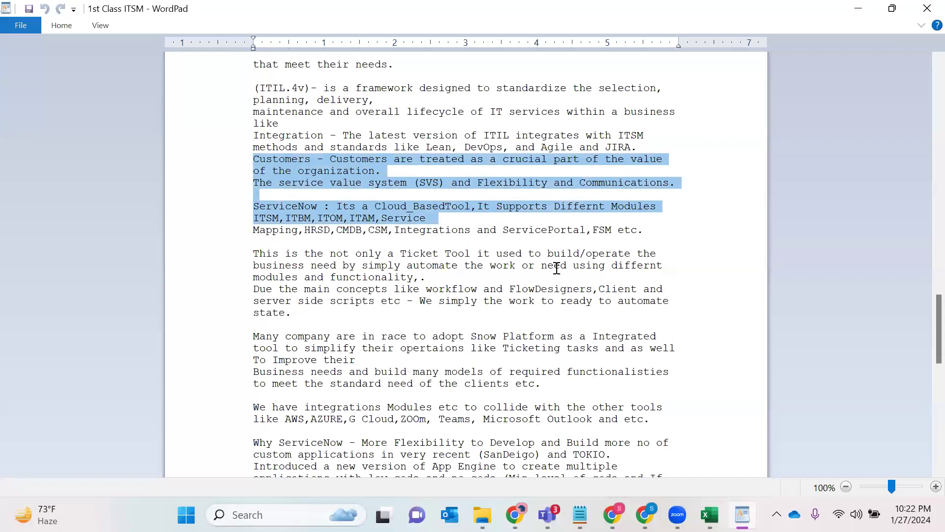
left_click(525, 266)
left_click_drag(433, 280, 143, 205)
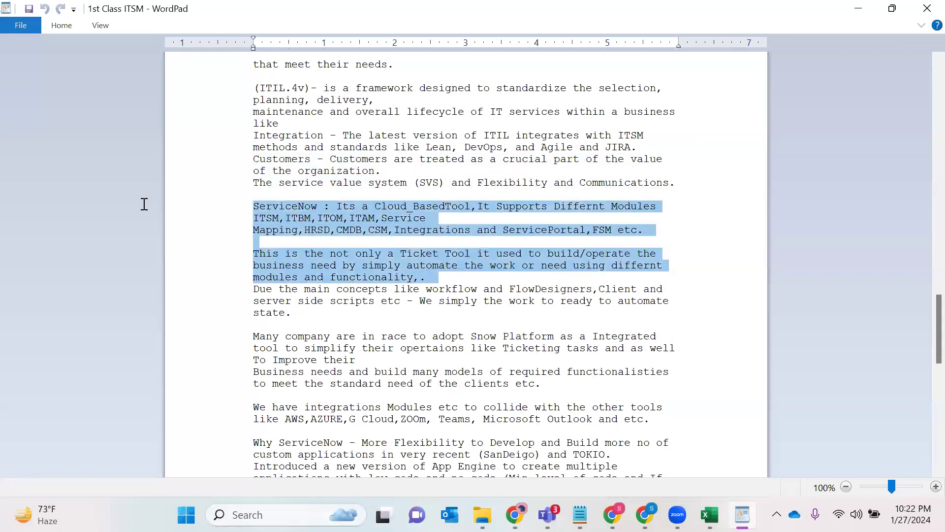
double_click(465, 302)
triple_click(465, 301)
double_click(463, 301)
scroll(384, 314, "down", 11)
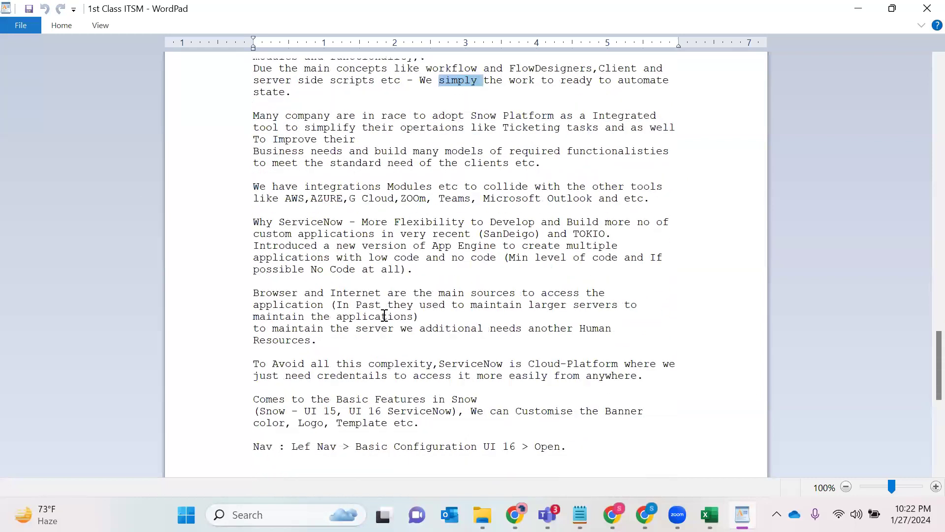
- Review the notes on cloud access, basic UI features and Basic Configuration UI 16, and close the 1st Class ITSM file
left_click_drag(589, 270, 240, 77)
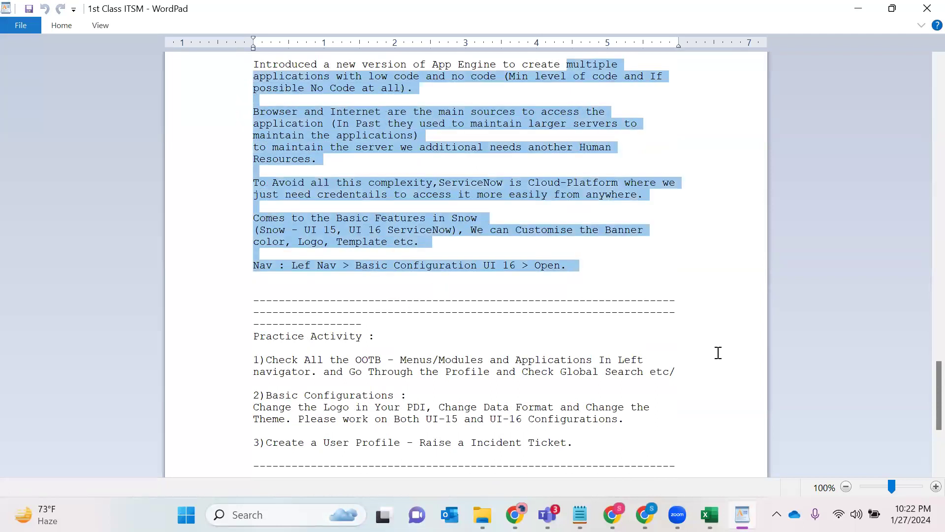
left_click(418, 292)
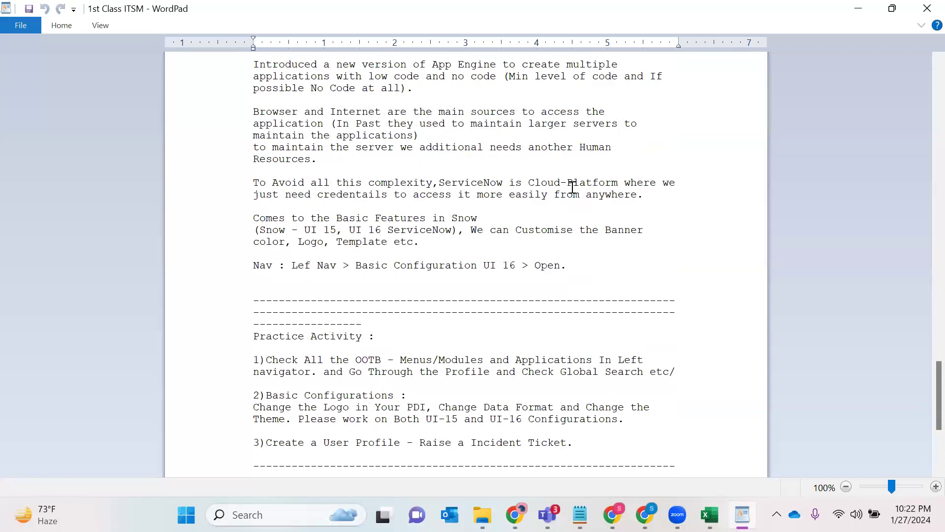
triple_click(429, 182)
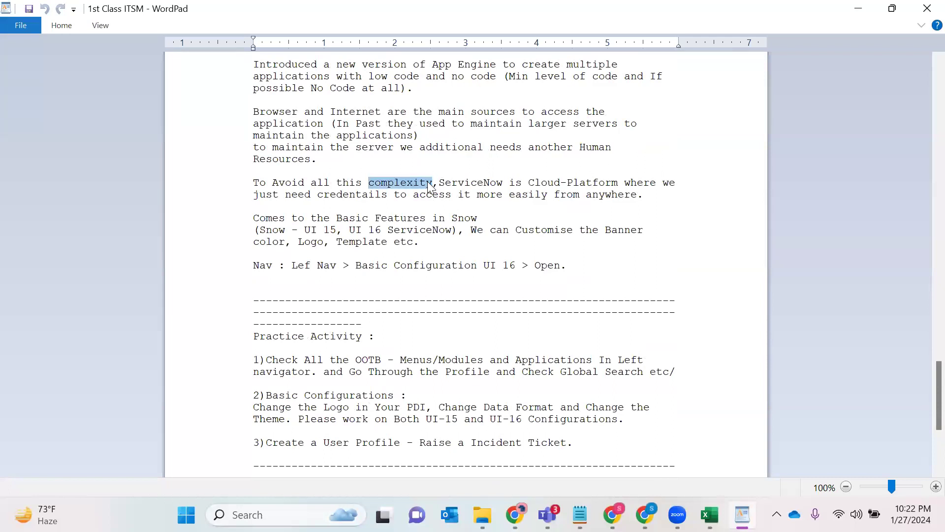
triple_click(465, 225)
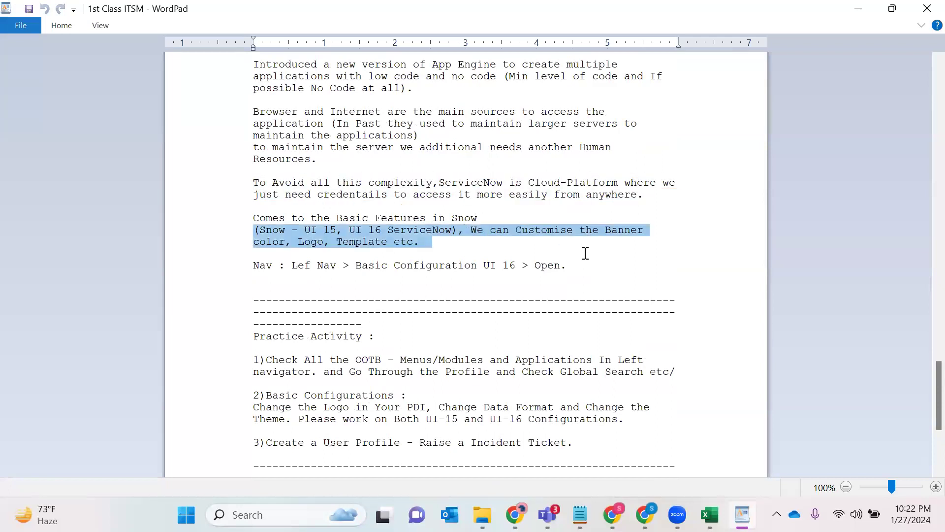
triple_click(488, 268)
left_click(924, 16)
- Look through the class files in ITSM_C and open the Glide Record folder inside API,Scripts
left_click(207, 334)
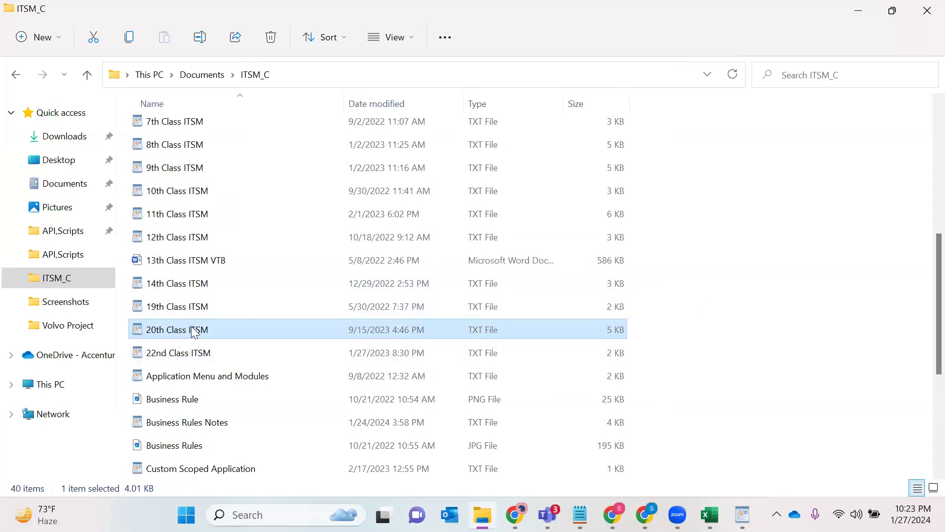
scroll(246, 315, "up", 5)
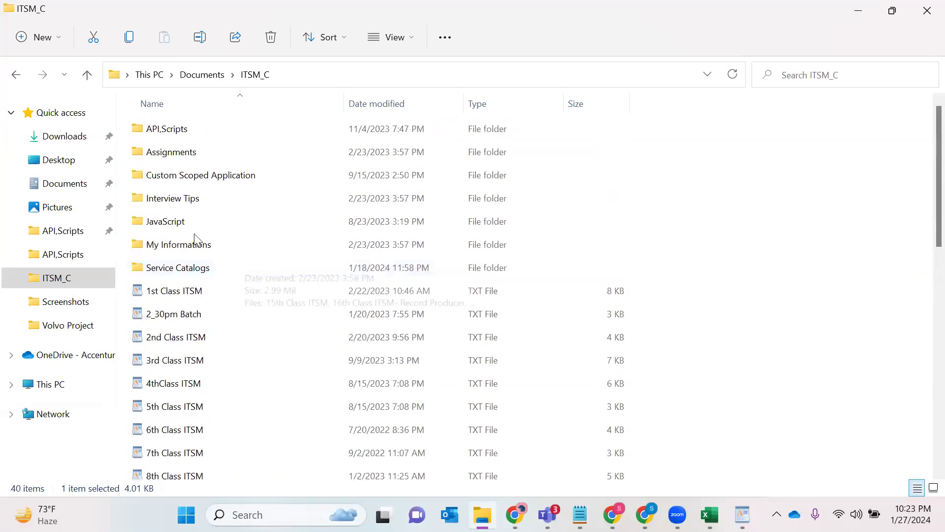
double_click(188, 130)
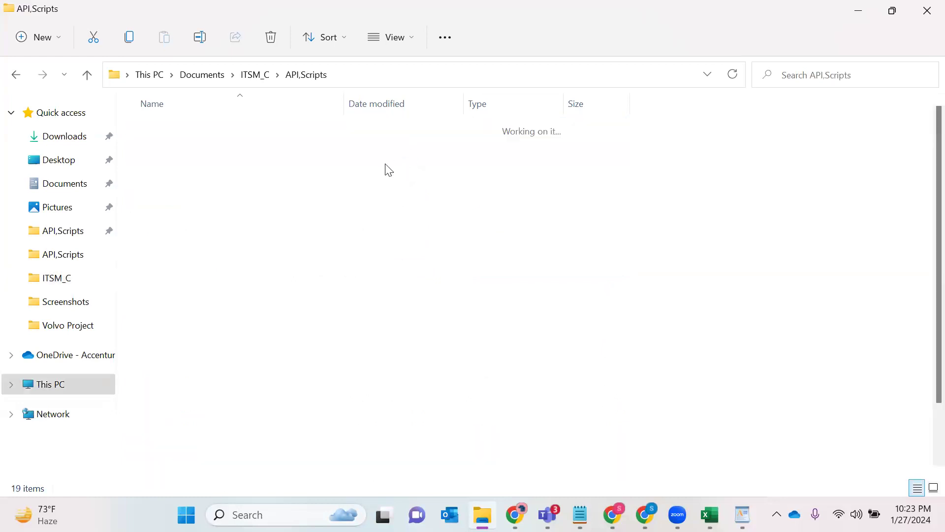
left_click(183, 223)
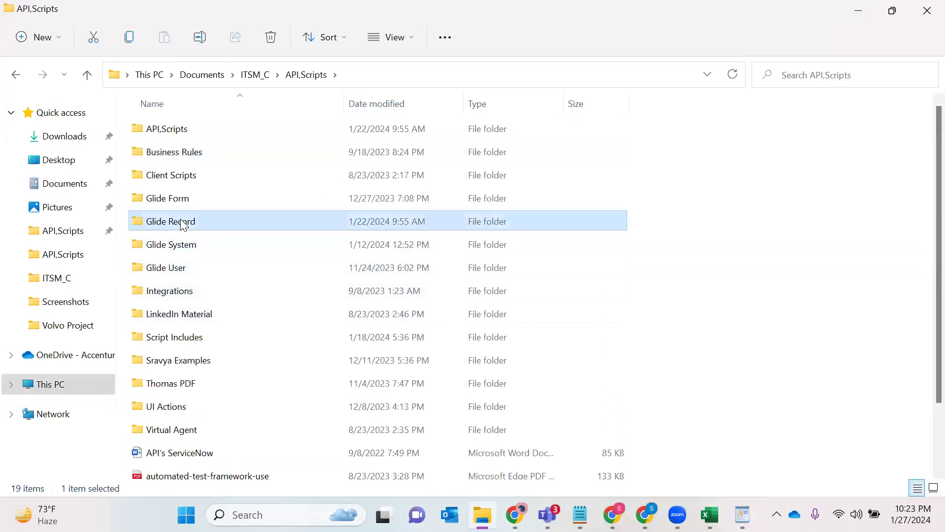
double_click(183, 222)
left_click(185, 222)
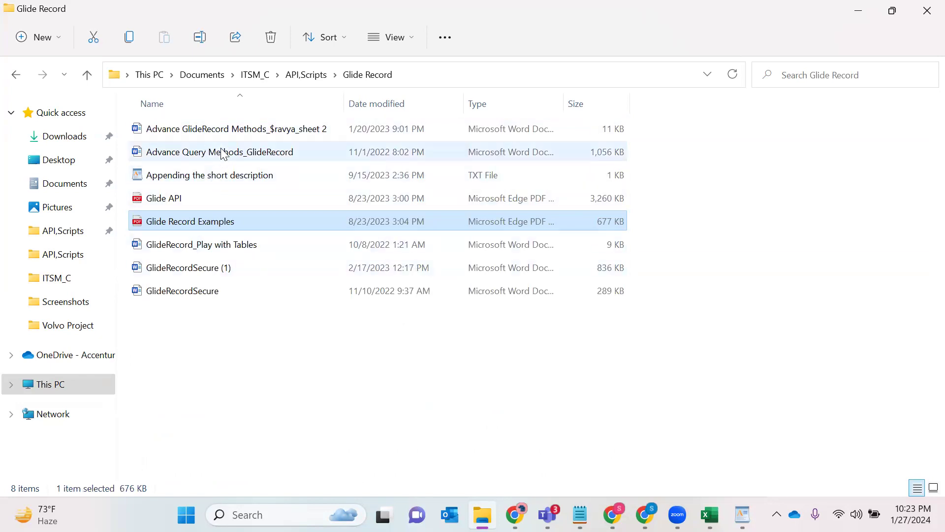
- Open the GlideRecord_Play with Tables document in Word and maximize its window
double_click(200, 244)
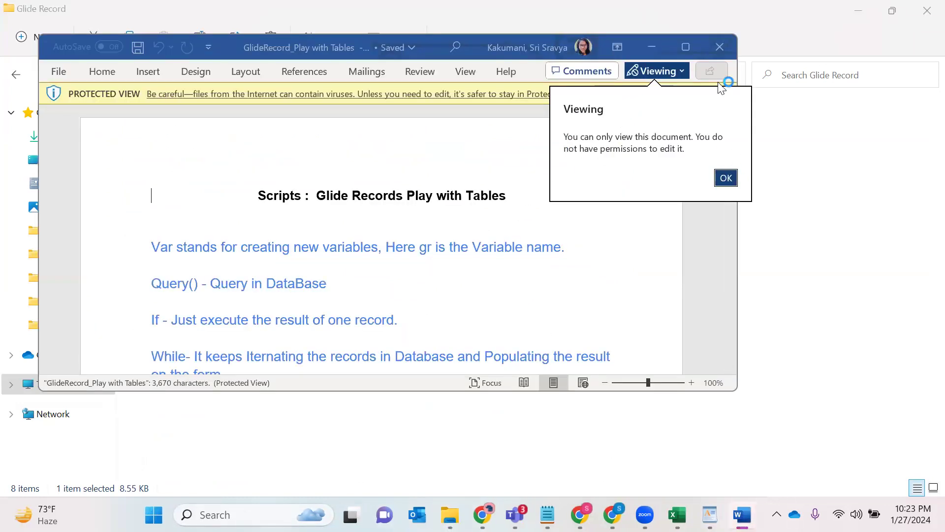
left_click(684, 45)
left_click(684, 49)
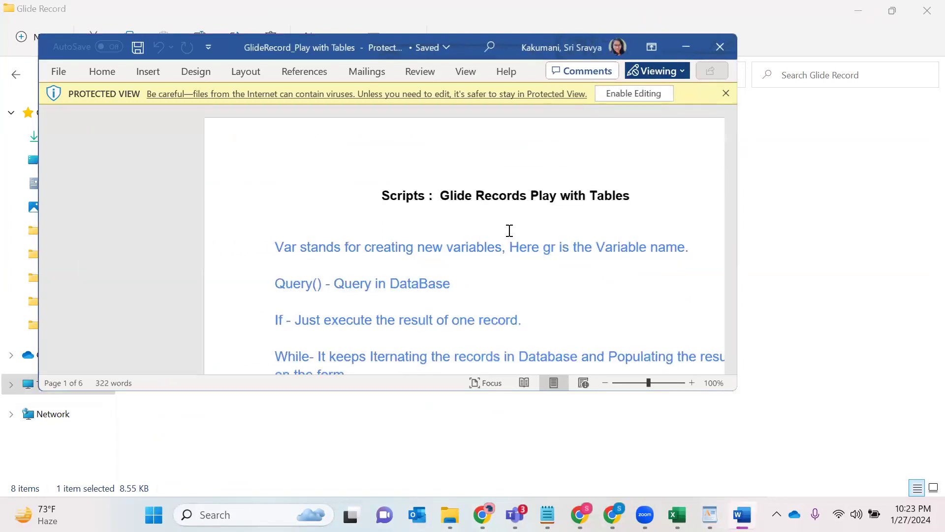
- Examine the GlideRecord scripts for querying, creating and updating incidents, minimize the document, and return to the API,Scripts folder
scroll(510, 230, "down", 15)
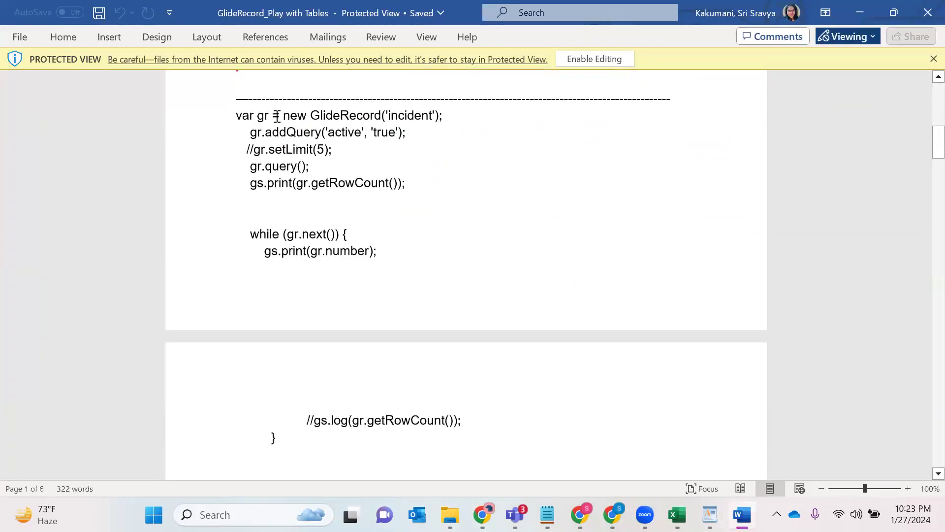
left_click_drag(238, 113, 305, 458)
scroll(462, 292, "down", 6)
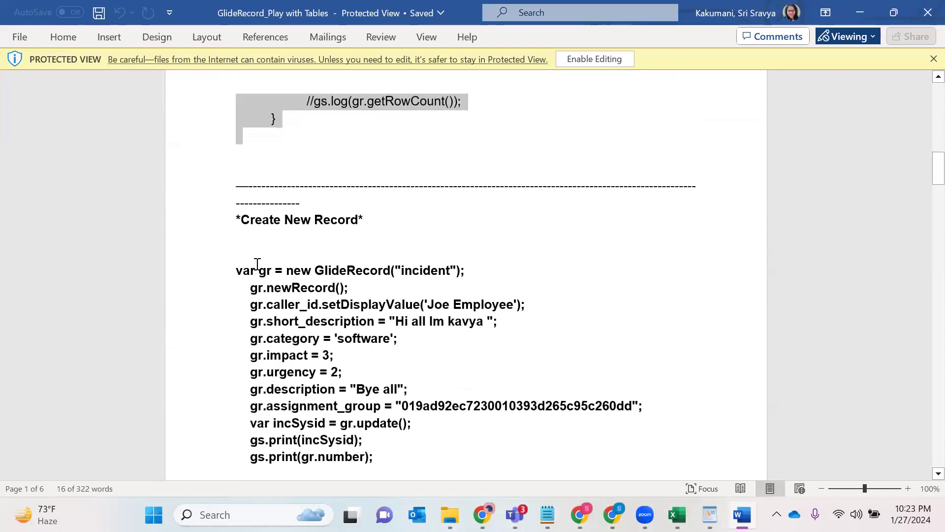
scroll(450, 294, "down", 11)
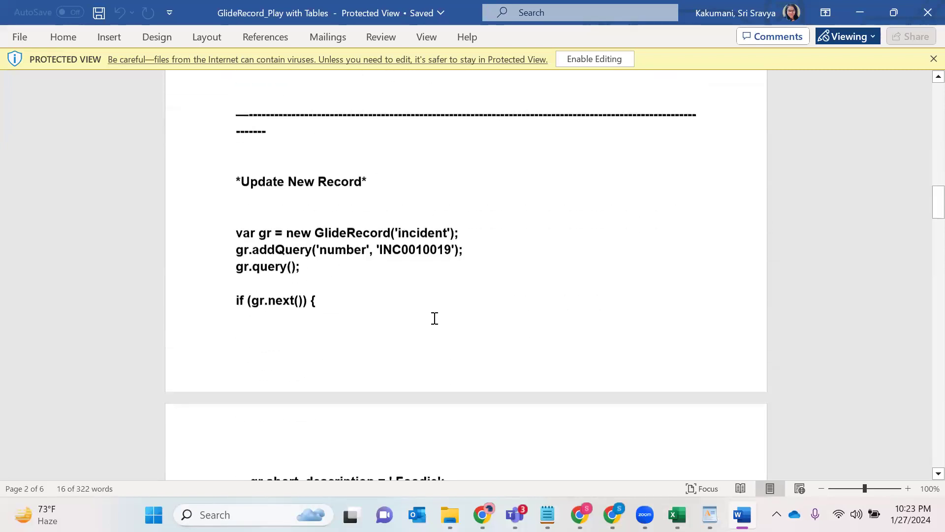
scroll(434, 319, "down", 1)
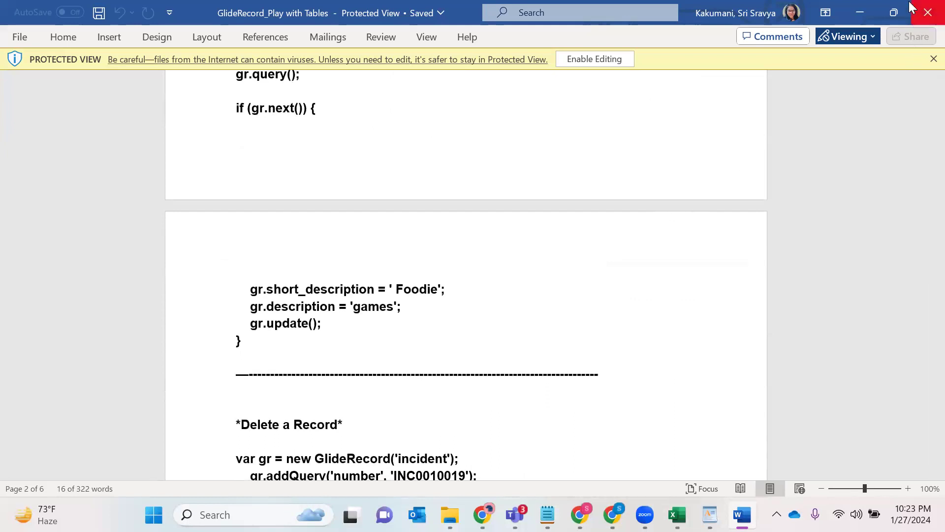
left_click(867, 14)
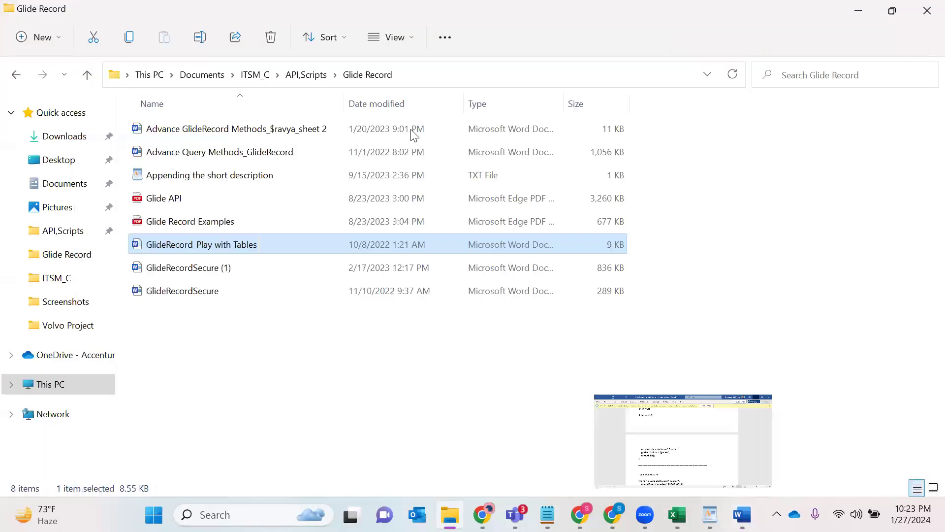
left_click(17, 74)
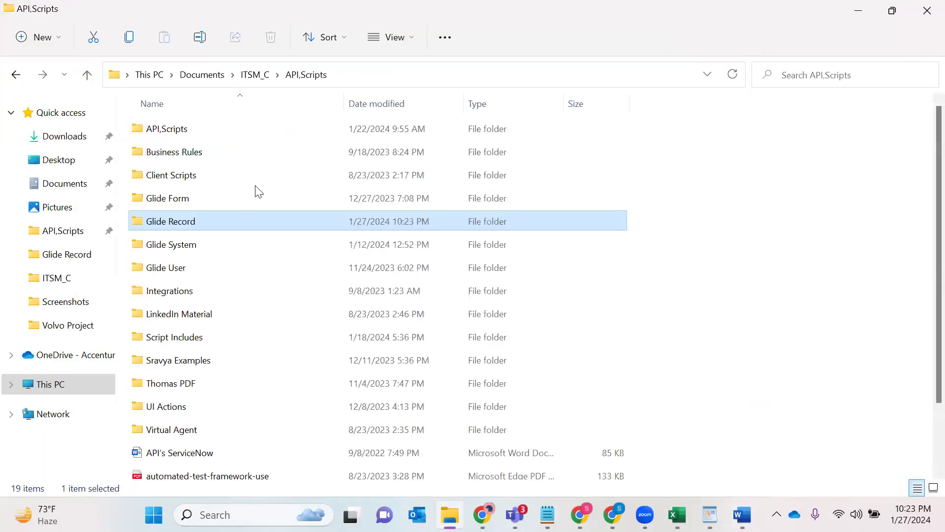